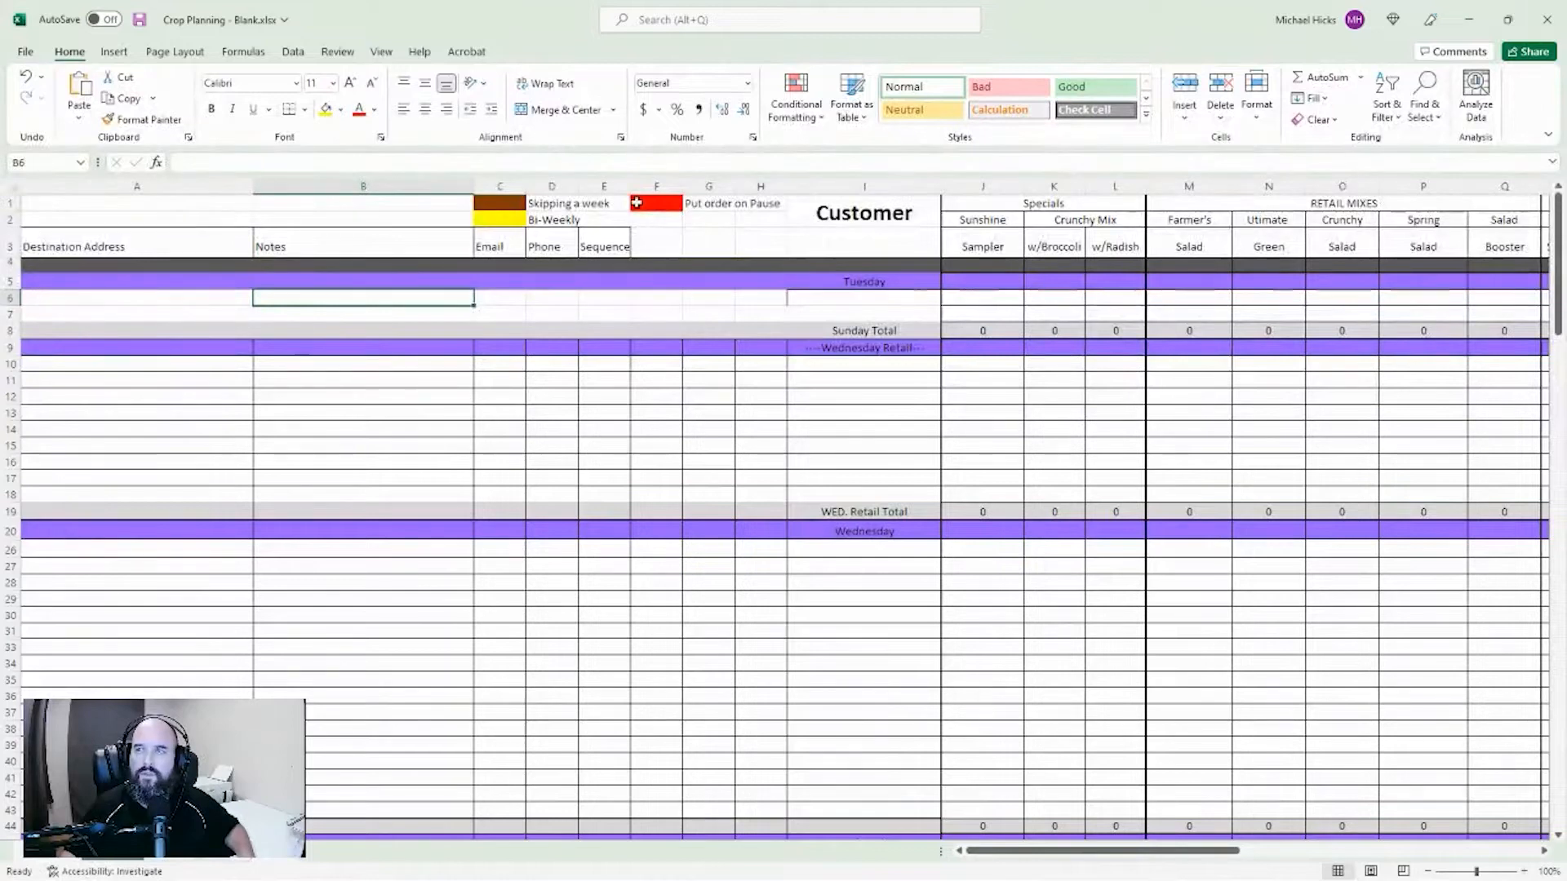
Step: Review the customer detail columns from Destination Address through Customer
{"action": "mouse_move", "coordinate": [182, 224]}
{"action": "left_mouse_down"}
{"action": "mouse_move", "coordinate": [234, 402]}
{"action": "mouse_move", "coordinate": [878, 713]}
{"action": "mouse_move", "coordinate": [836, 819]}
{"action": "left_mouse_up"}
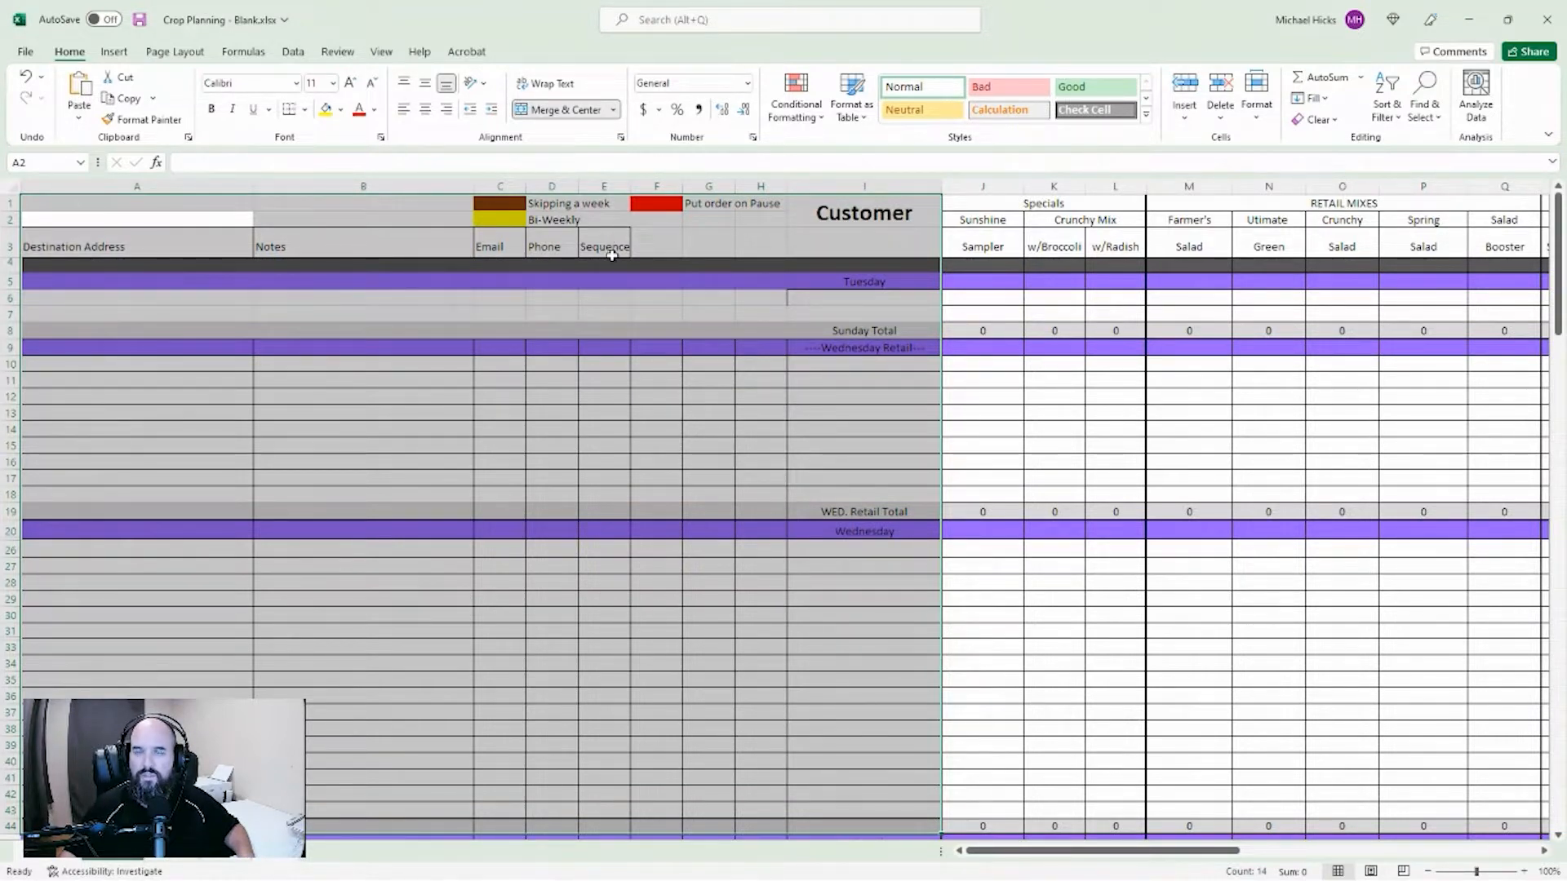
{"action": "left_click", "coordinate": [602, 299]}
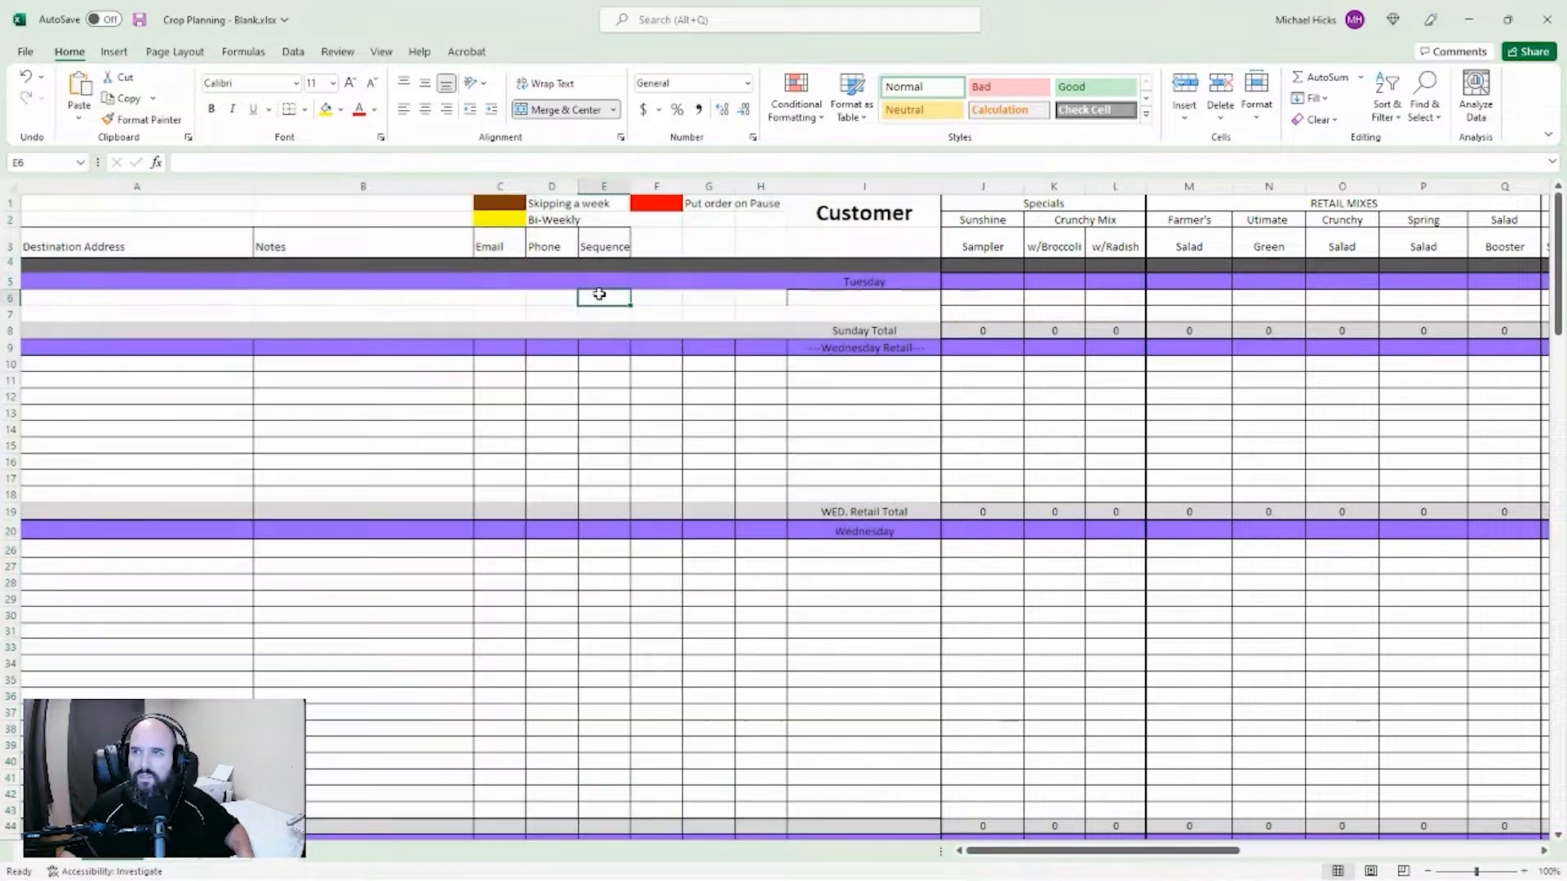
{"action": "left_click_drag", "start_coordinate": [868, 211], "coordinate": [839, 598]}
{"action": "left_click", "coordinate": [854, 462]}
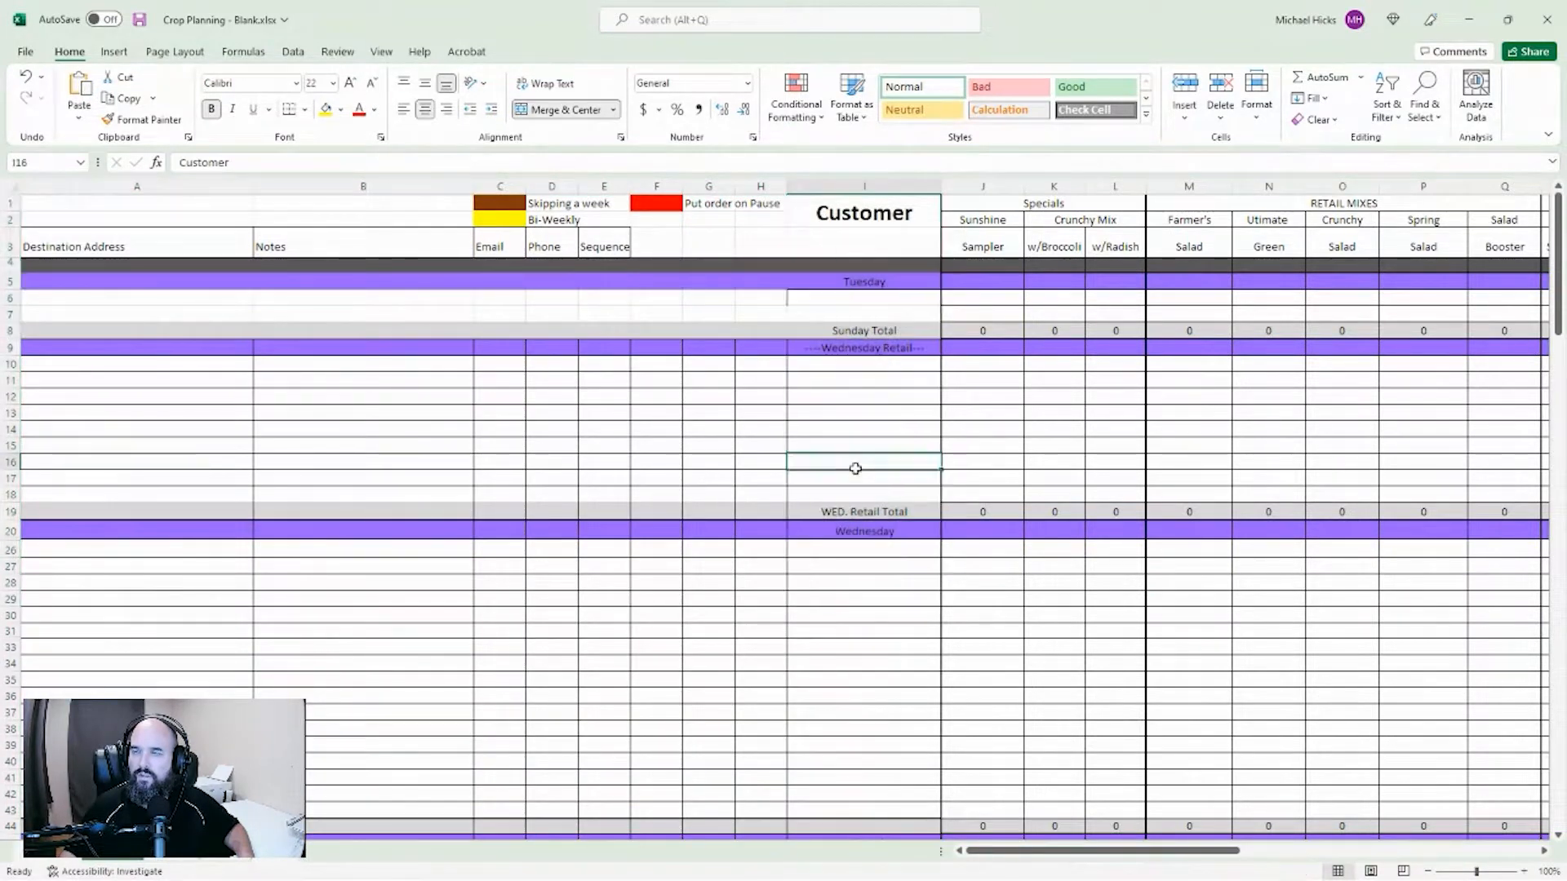
Step: Examine the Tuesday and Wednesday Retail sections of the Customer column, including the total row closing the first section
{"action": "left_click", "coordinate": [848, 285]}
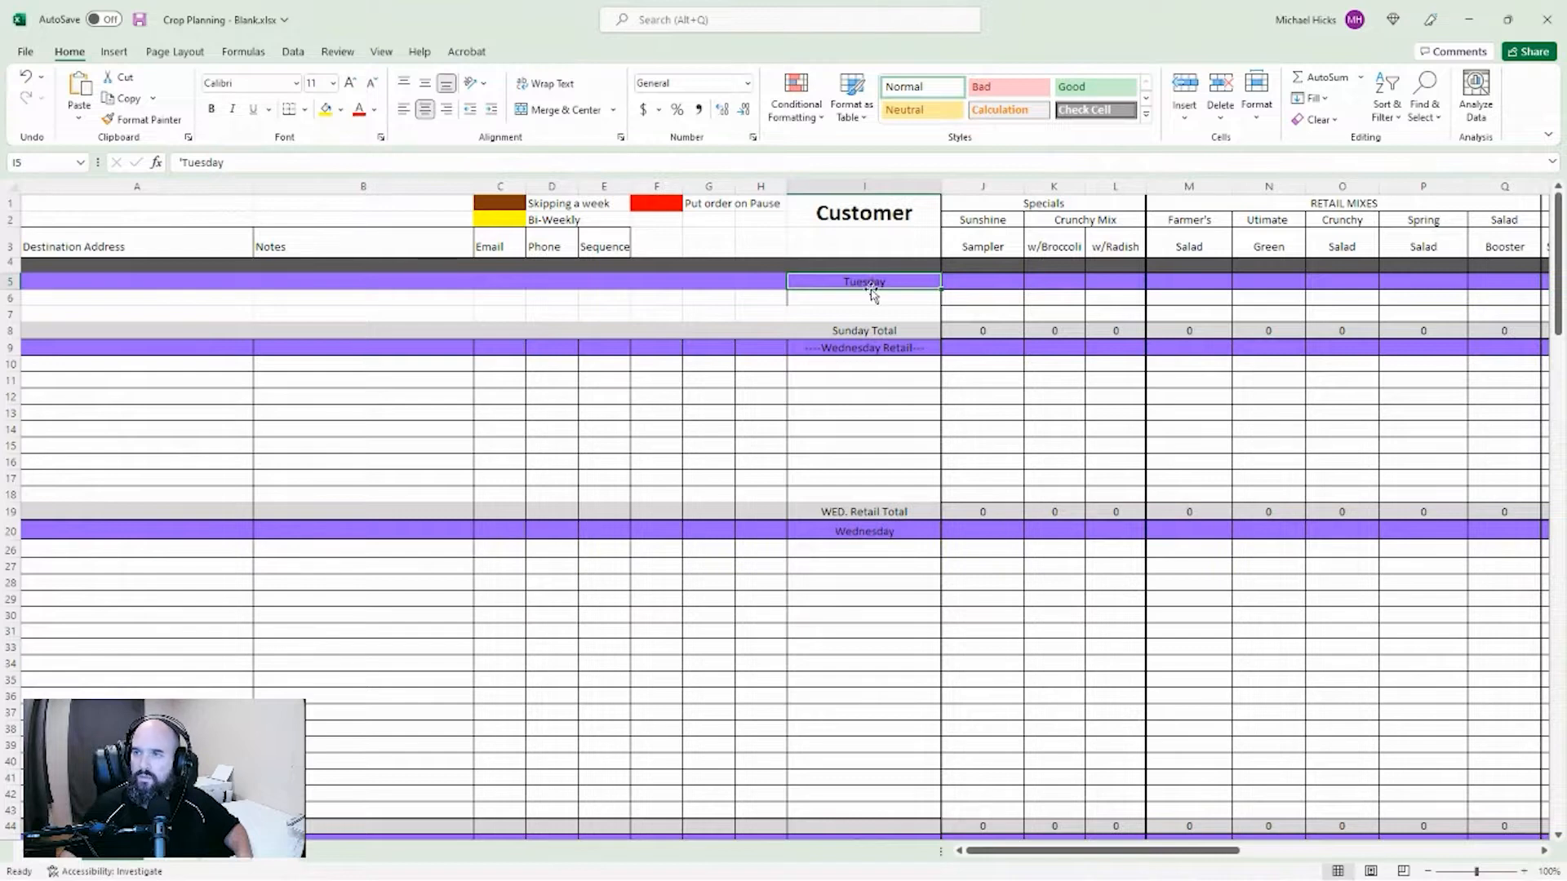
{"action": "left_click", "coordinate": [869, 330]}
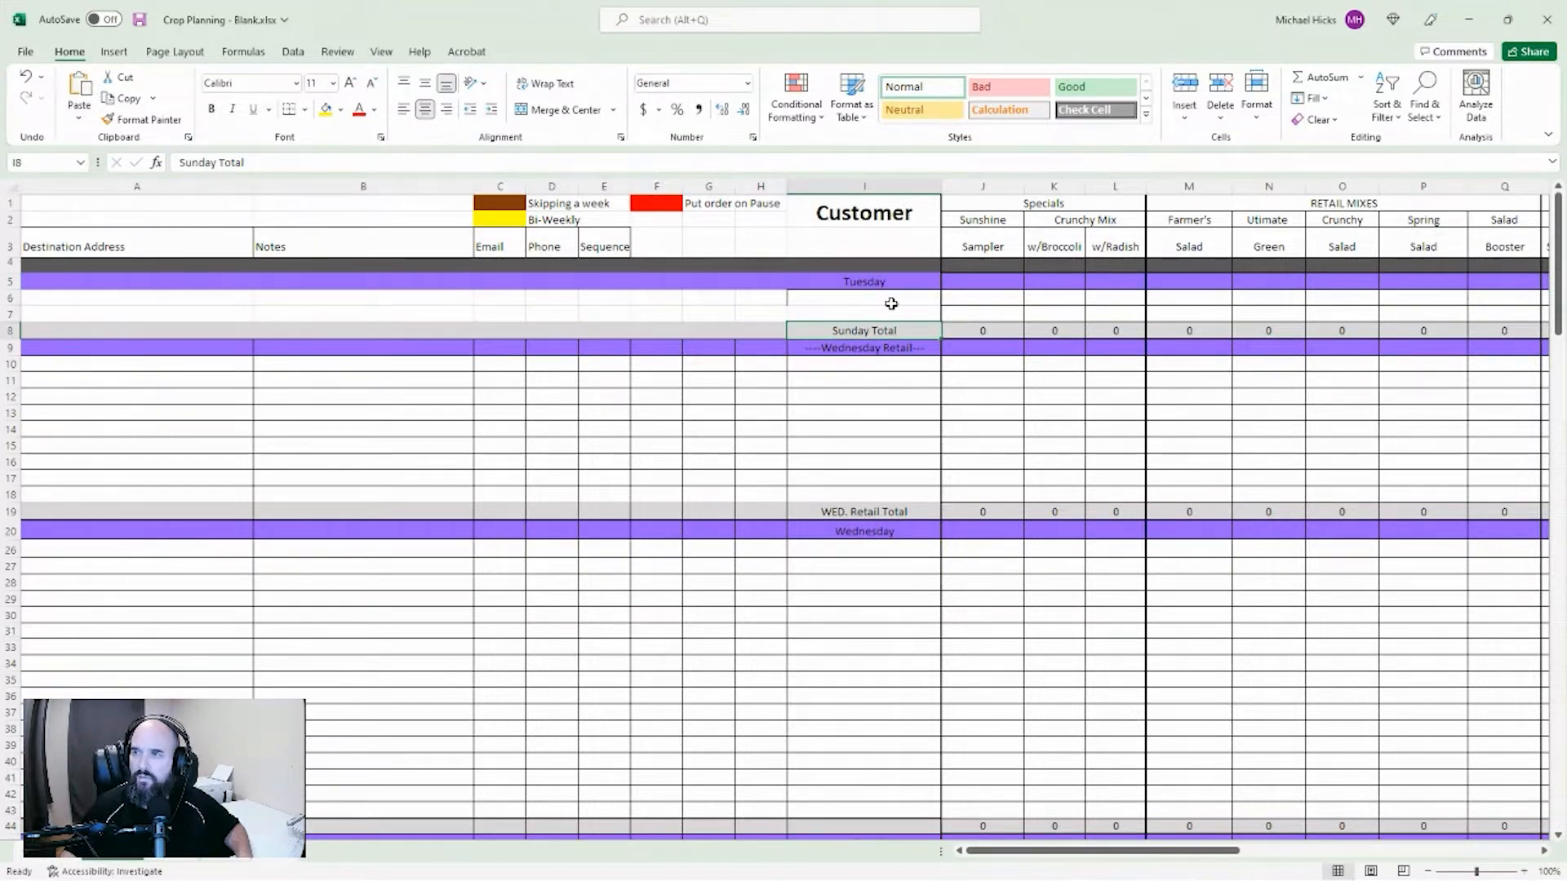
{"action": "left_click", "coordinate": [868, 346]}
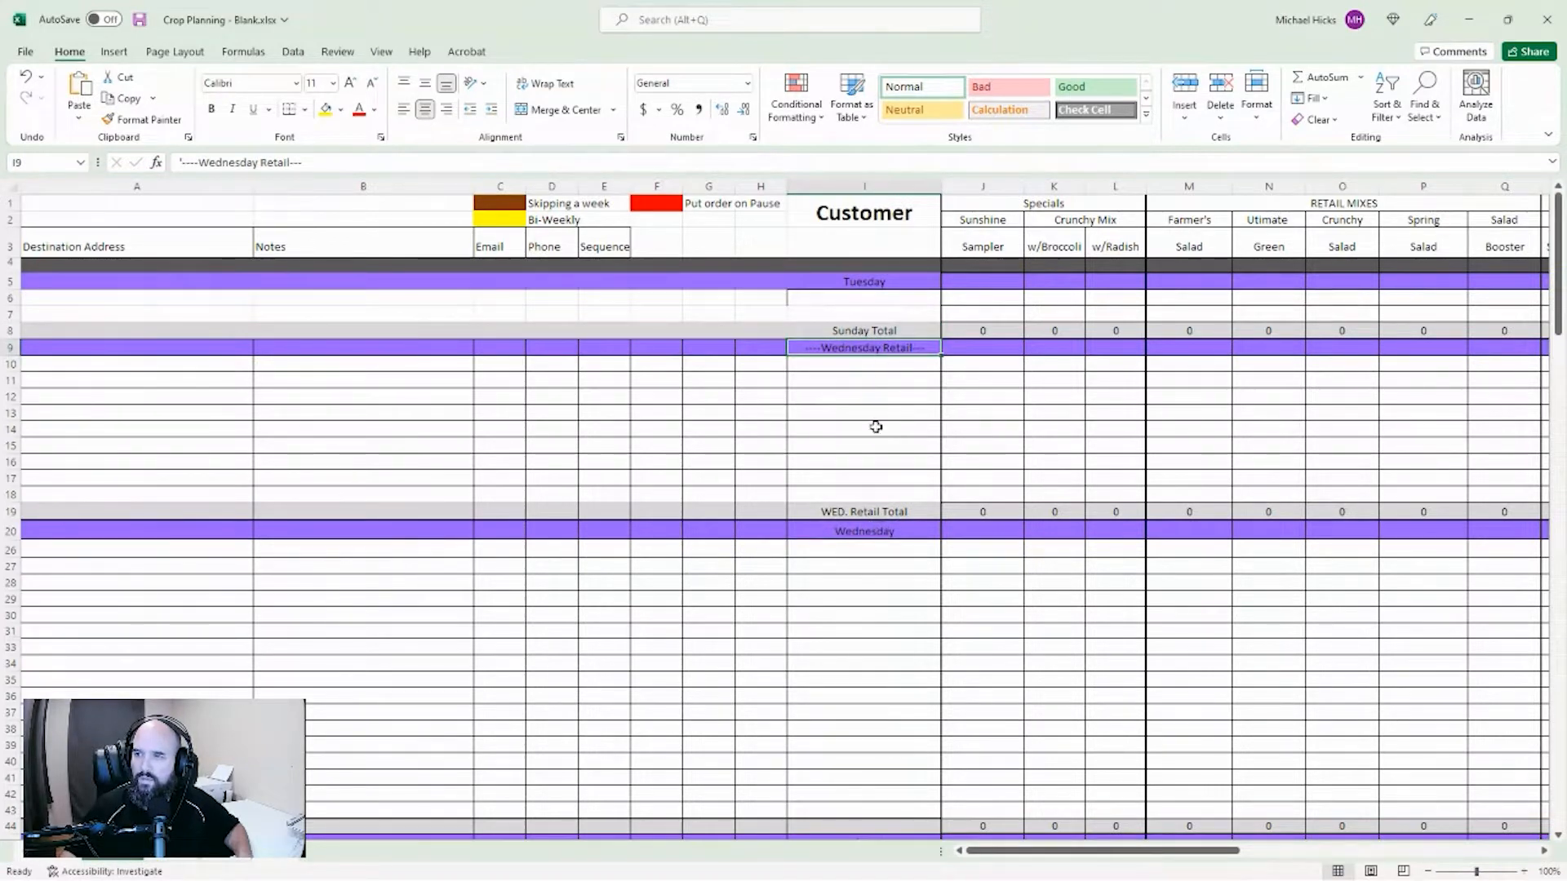
{"action": "scroll", "coordinate": [863, 381], "scroll_direction": "down", "scroll_amount": 2}
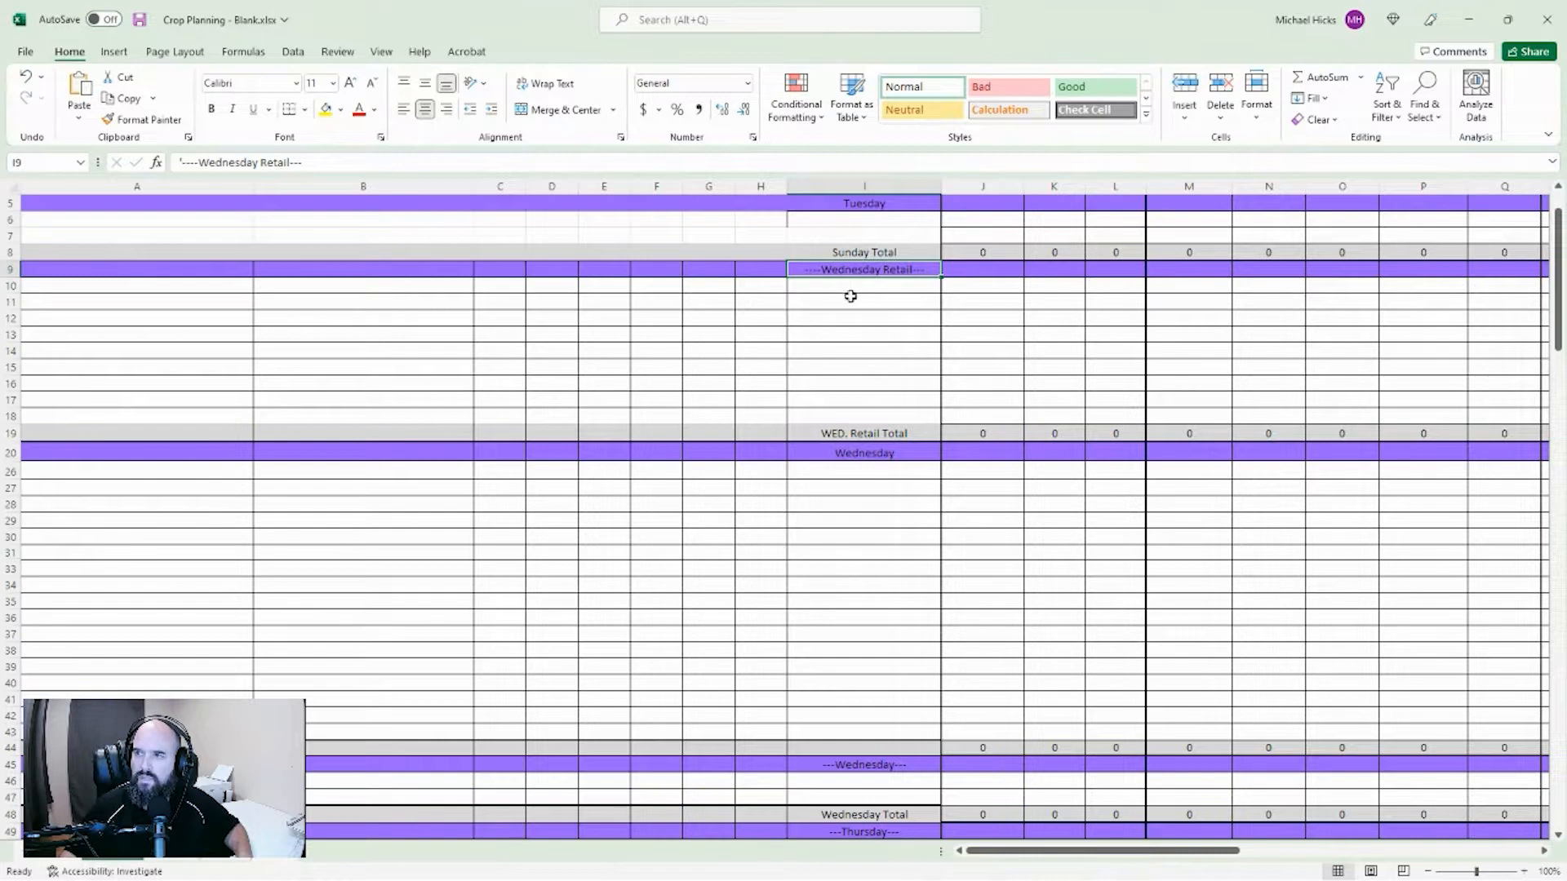
{"action": "left_click_drag", "start_coordinate": [840, 286], "coordinate": [852, 408]}
{"action": "left_click", "coordinate": [851, 389]}
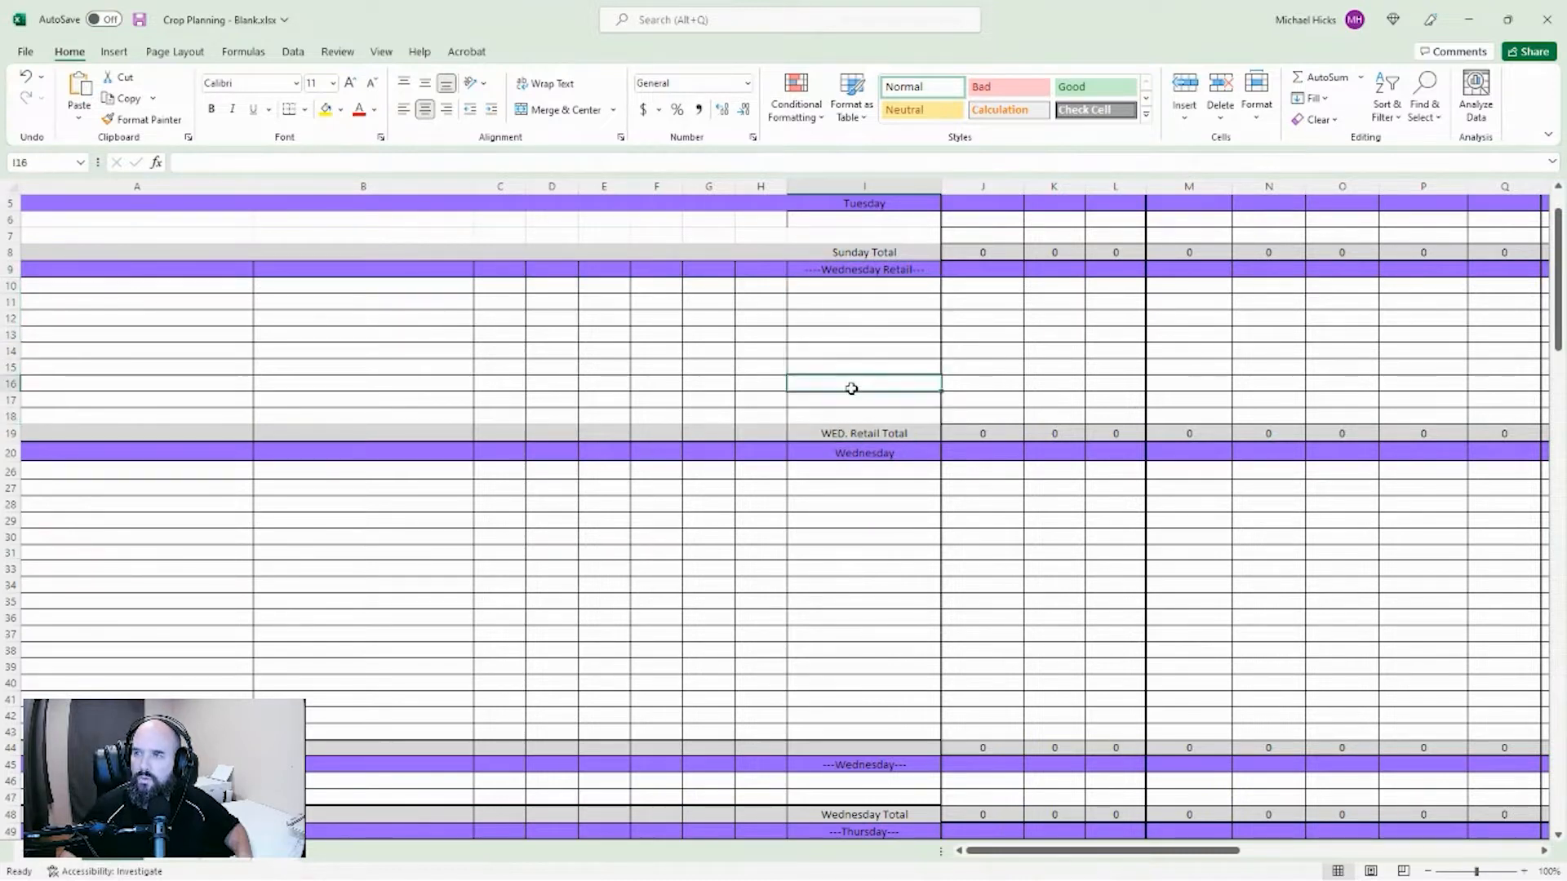
Step: Examine how the Customer column is divided into the Wednesday, Thursday, Friday and Saturday delivery sections
{"action": "left_click", "coordinate": [877, 446]}
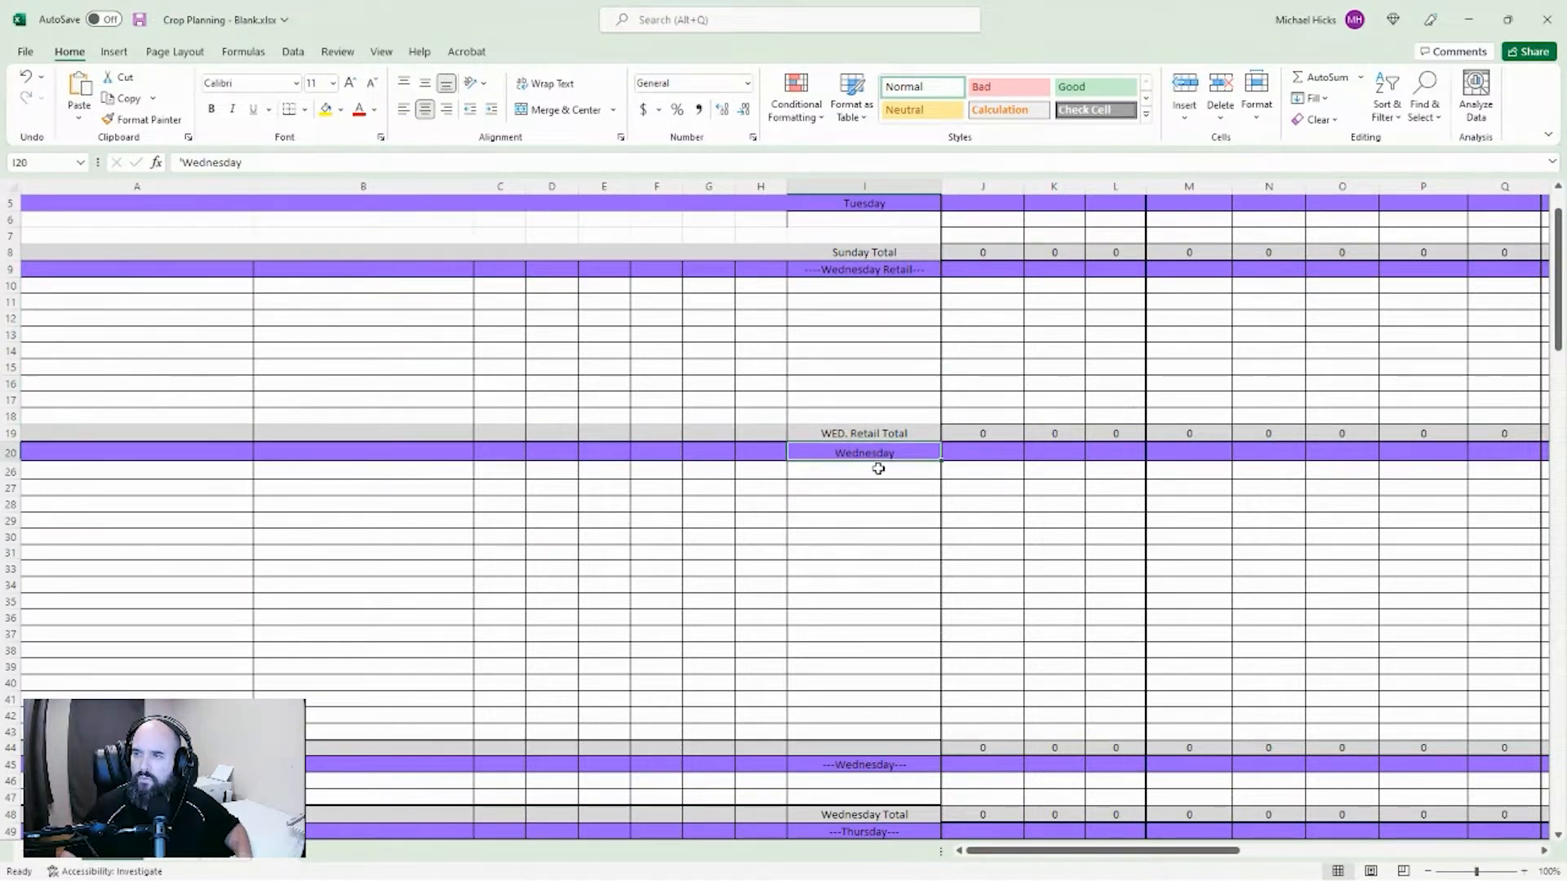
{"action": "left_click_drag", "start_coordinate": [878, 469], "coordinate": [868, 667]}
{"action": "scroll", "coordinate": [885, 510], "scroll_direction": "down", "scroll_amount": 6}
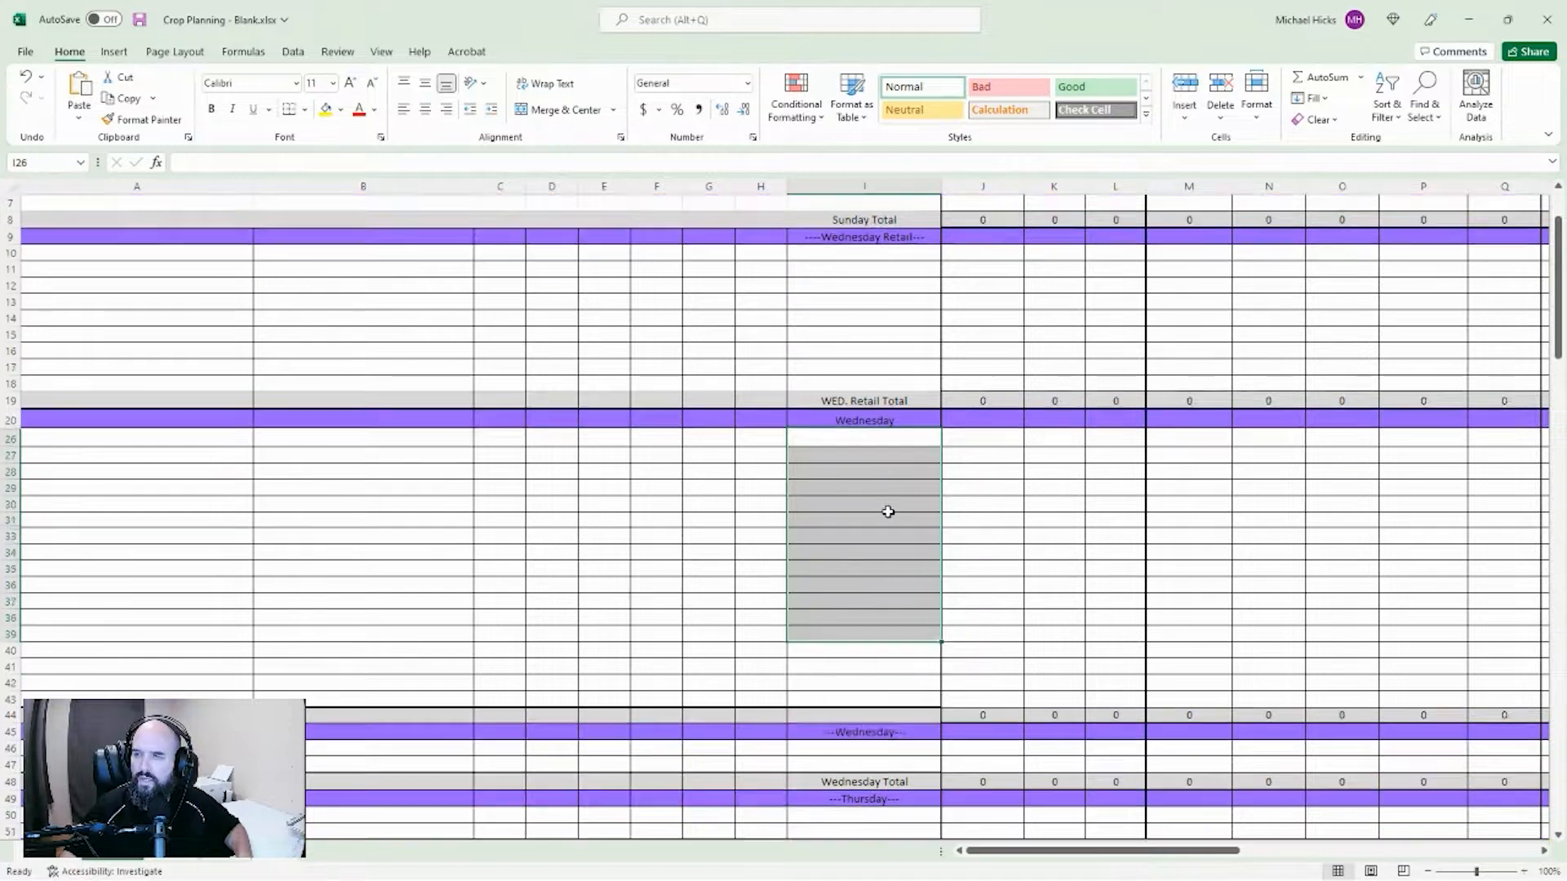
{"action": "scroll", "coordinate": [887, 506], "scroll_direction": "down", "scroll_amount": 1}
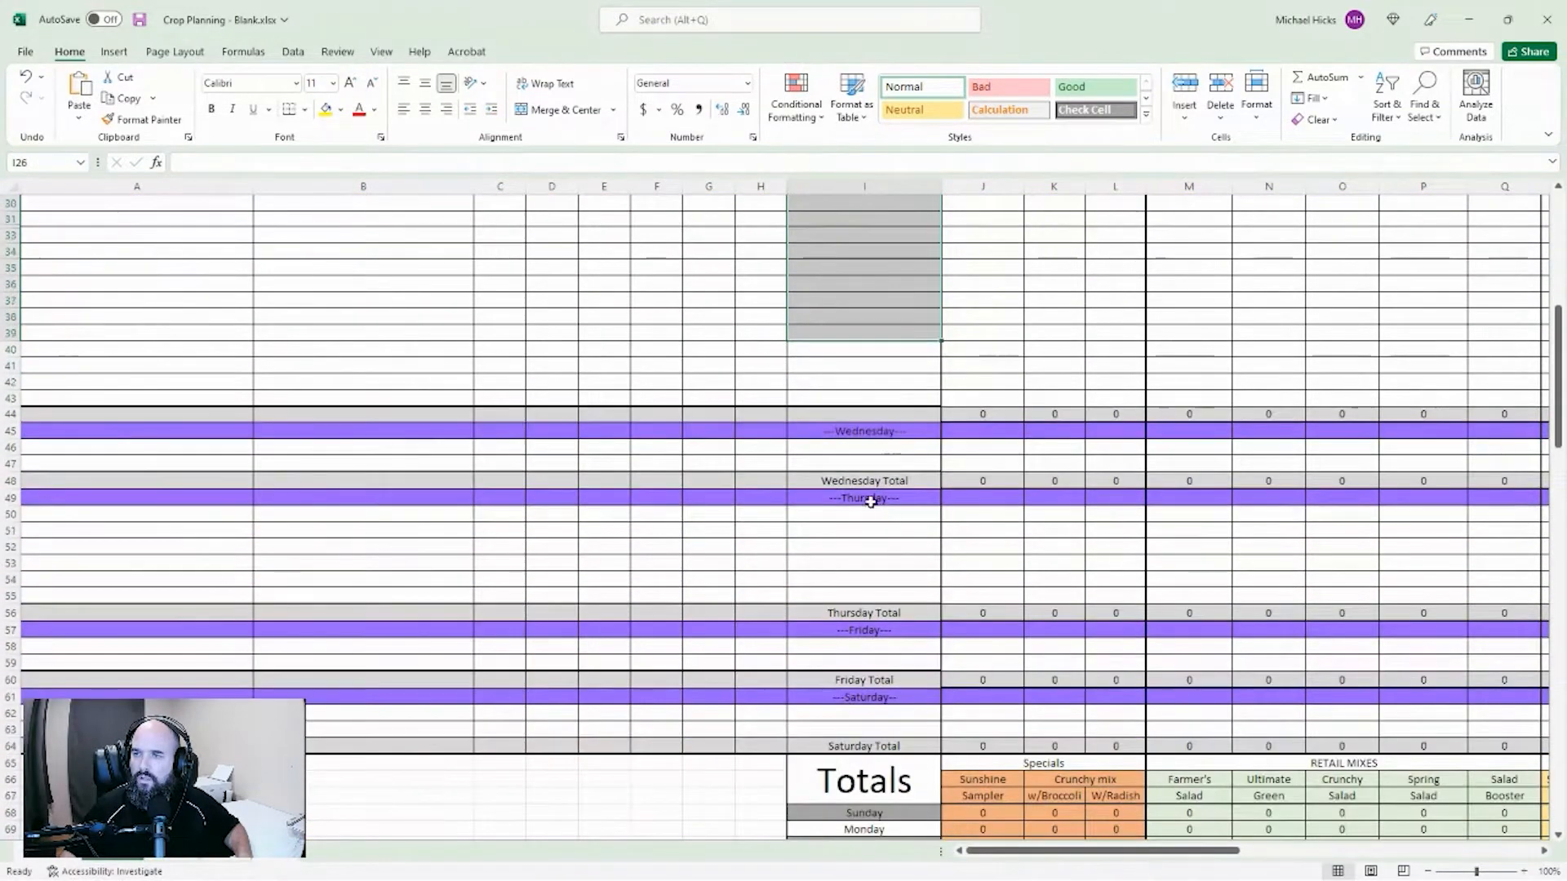
{"action": "left_click", "coordinate": [879, 513]}
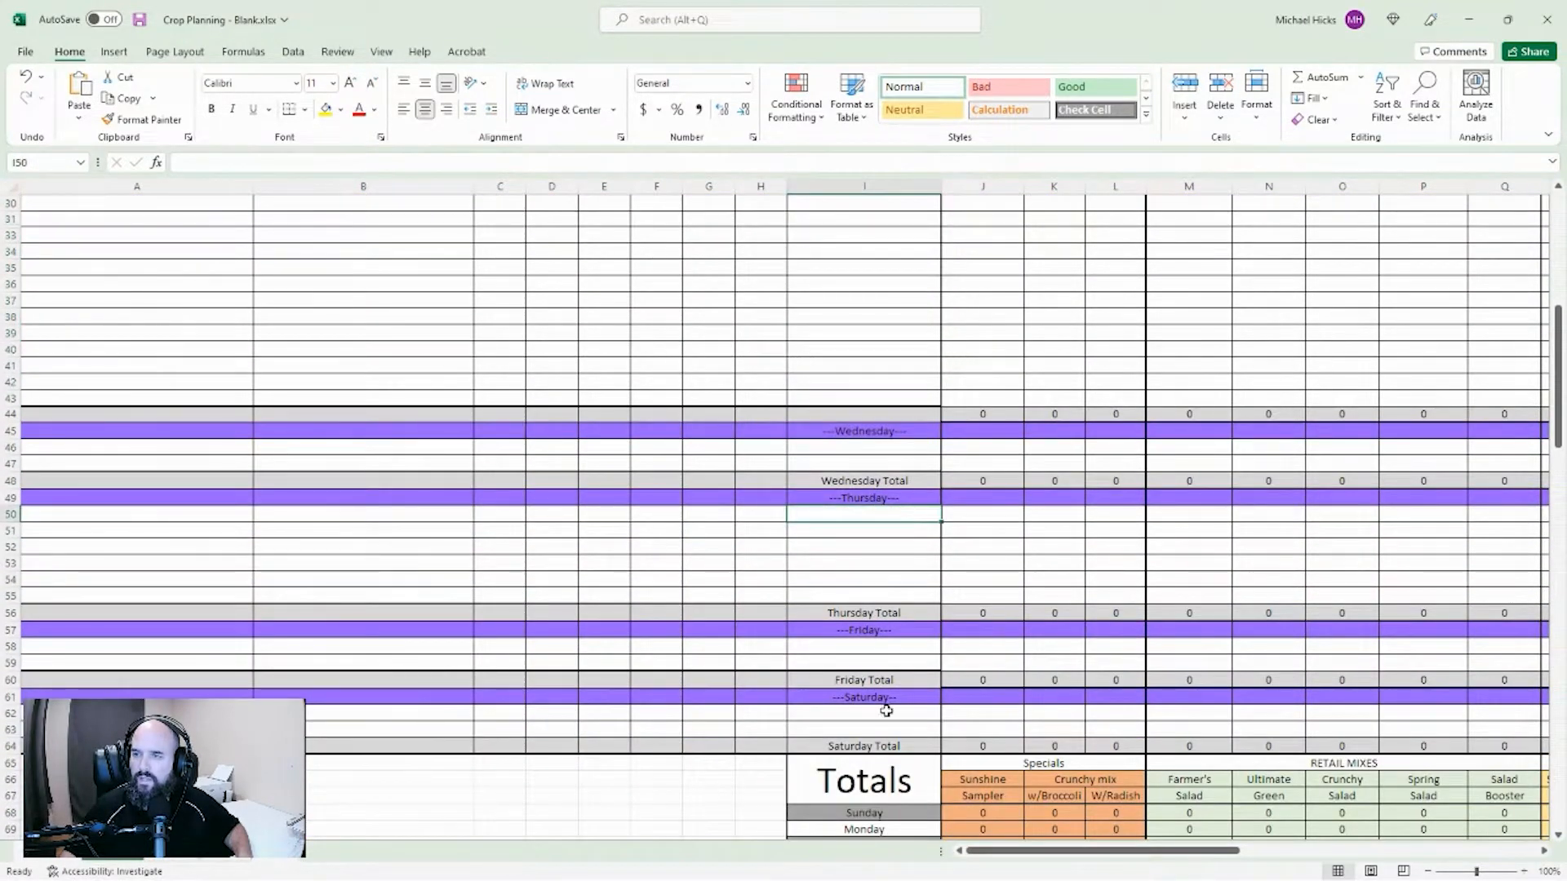
{"action": "left_click", "coordinate": [858, 711]}
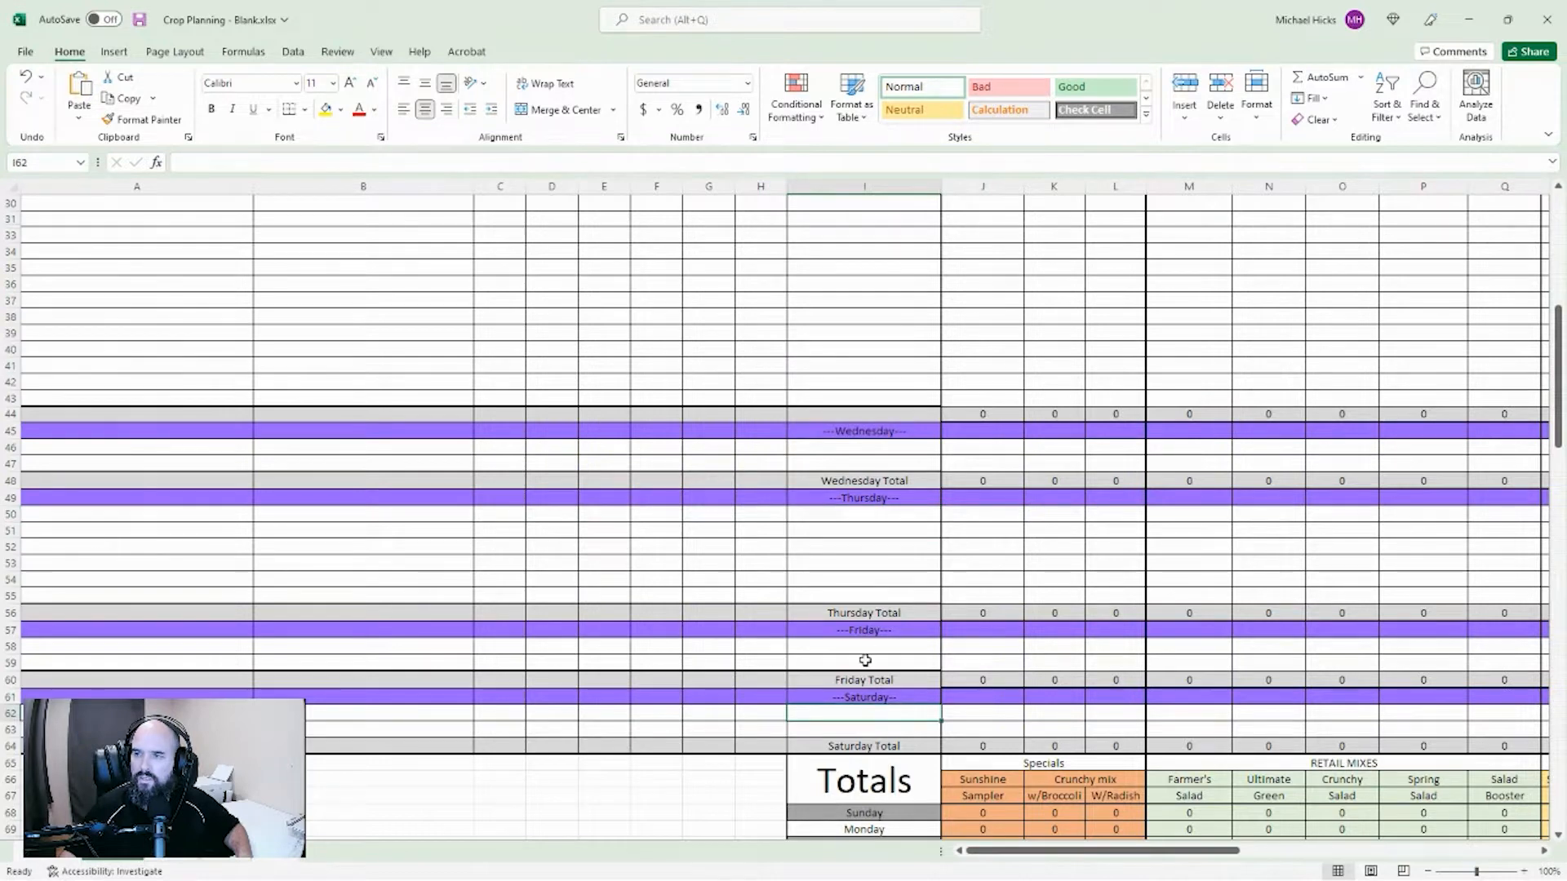
{"action": "left_click", "coordinate": [857, 449]}
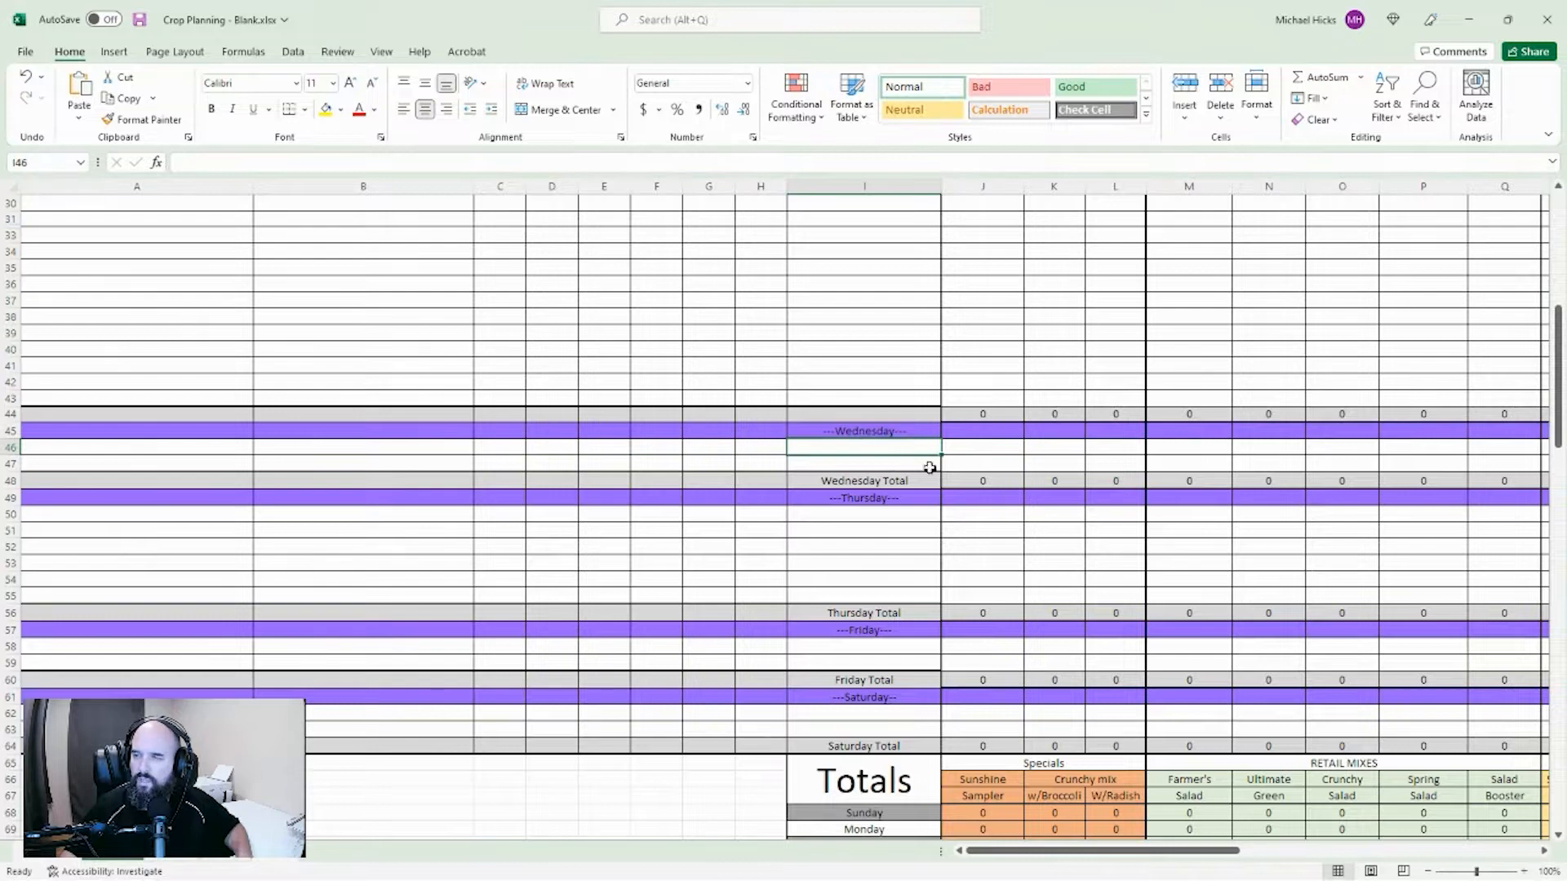
{"action": "left_click", "coordinate": [877, 434]}
{"action": "scroll", "coordinate": [868, 452], "scroll_direction": "up", "scroll_amount": 3}
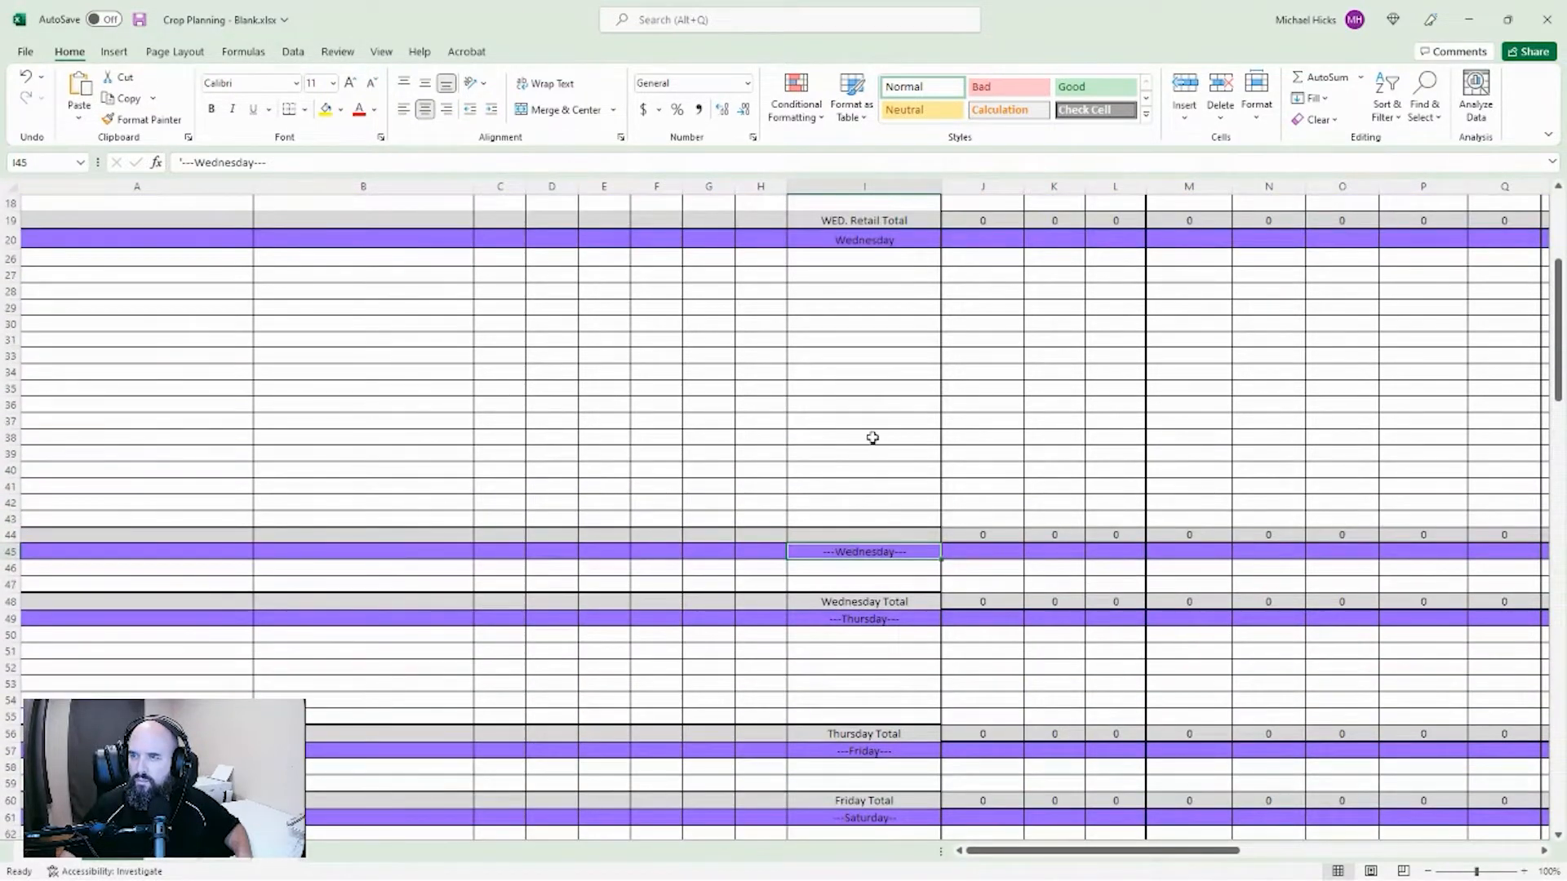
{"action": "scroll", "coordinate": [873, 438], "scroll_direction": "up", "scroll_amount": 2}
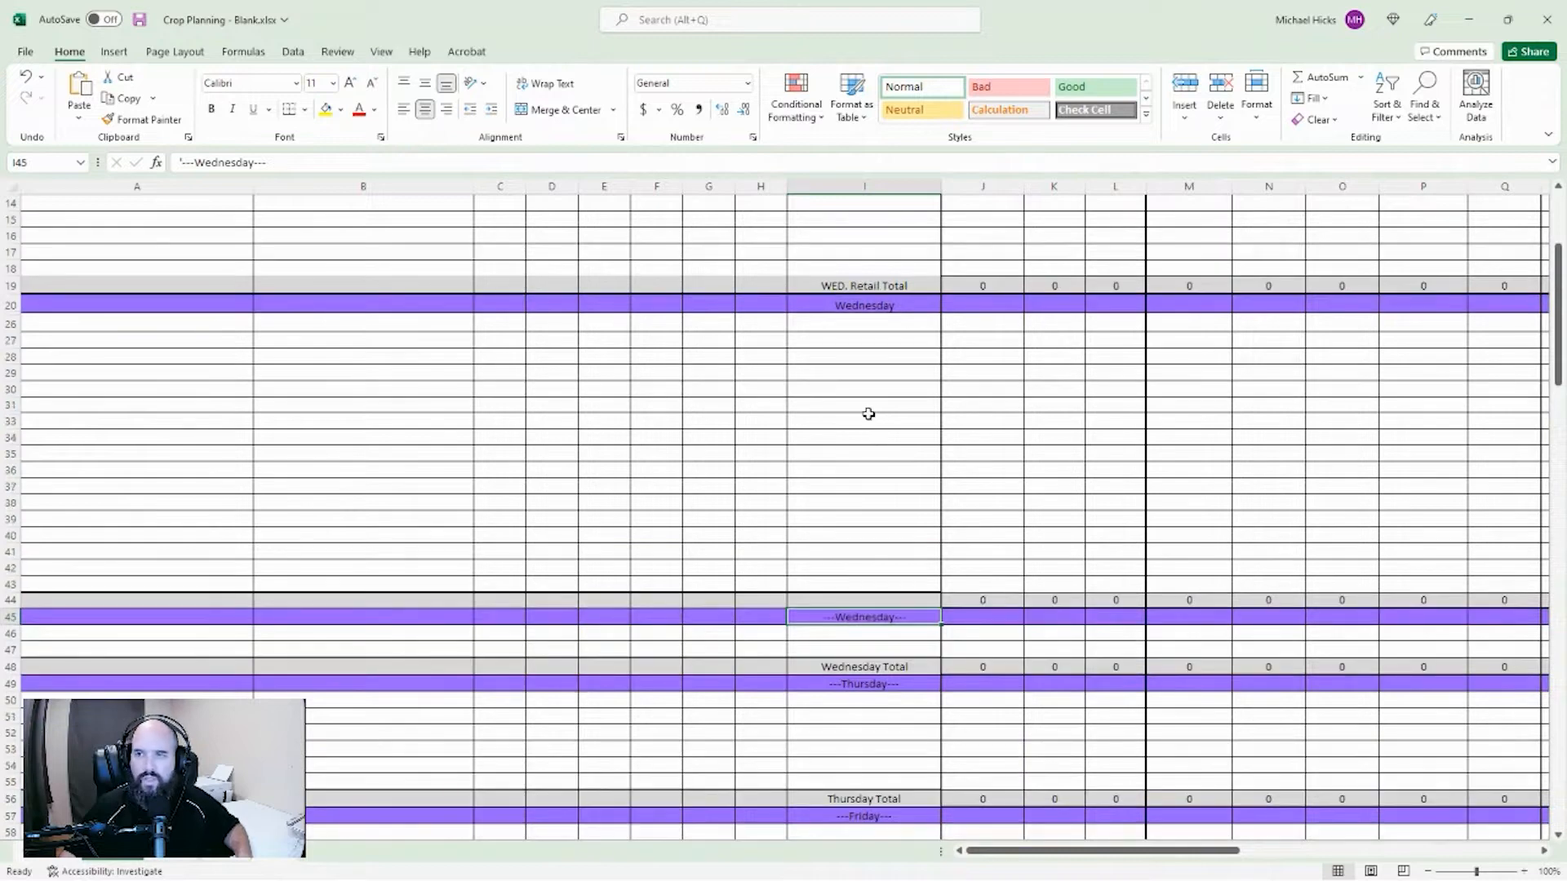
{"action": "scroll", "coordinate": [975, 362], "scroll_direction": "up", "scroll_amount": 5}
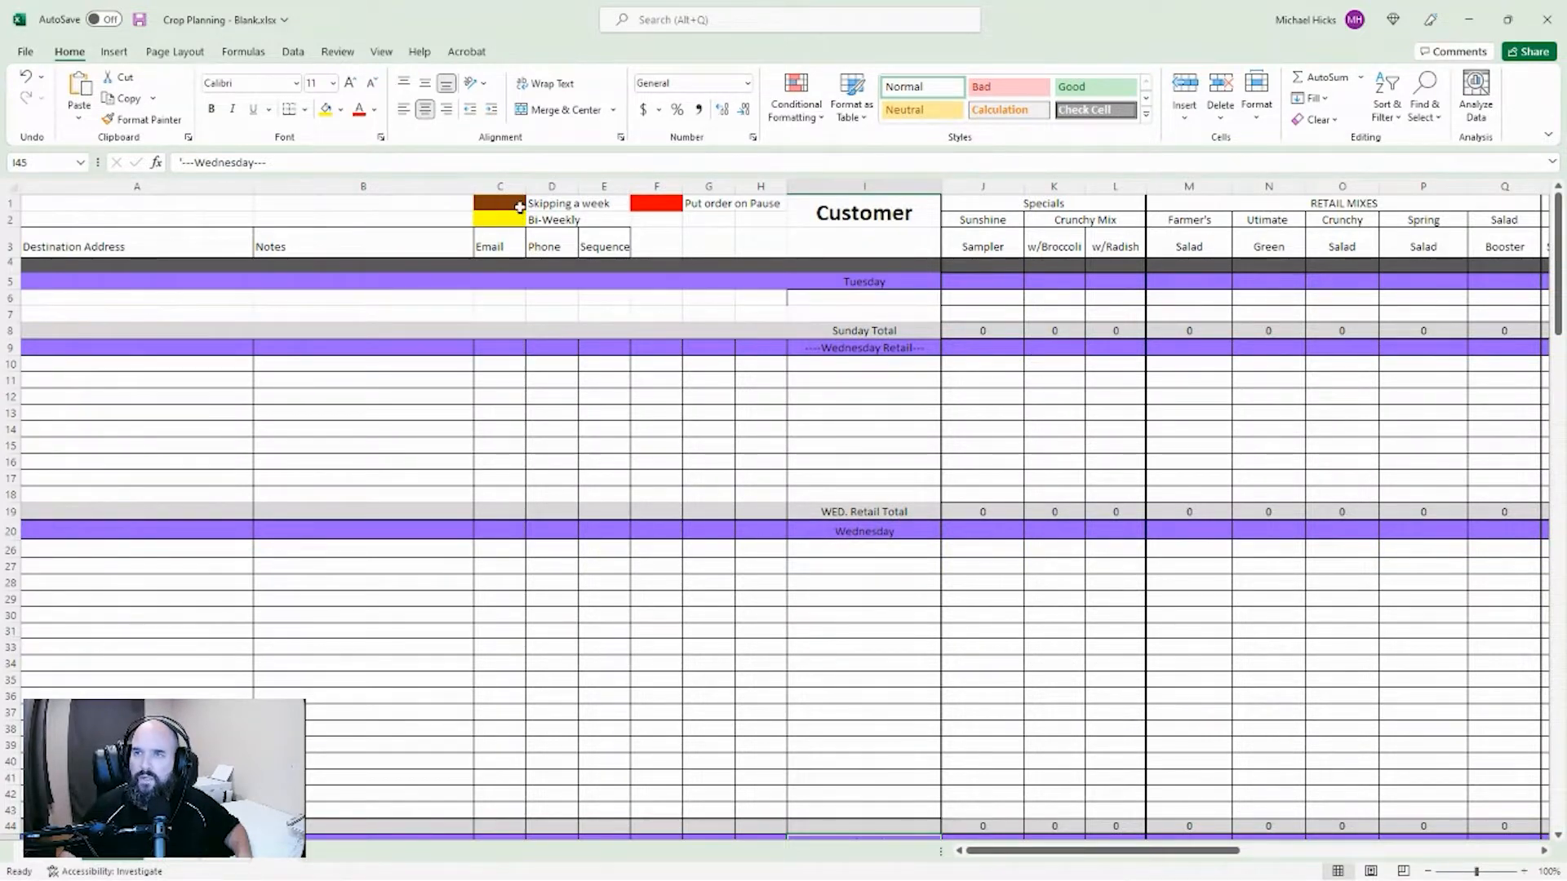
Step: Review the order status color key for skipping a week, bi-weekly orders and orders put on pause
{"action": "left_click", "coordinate": [519, 204]}
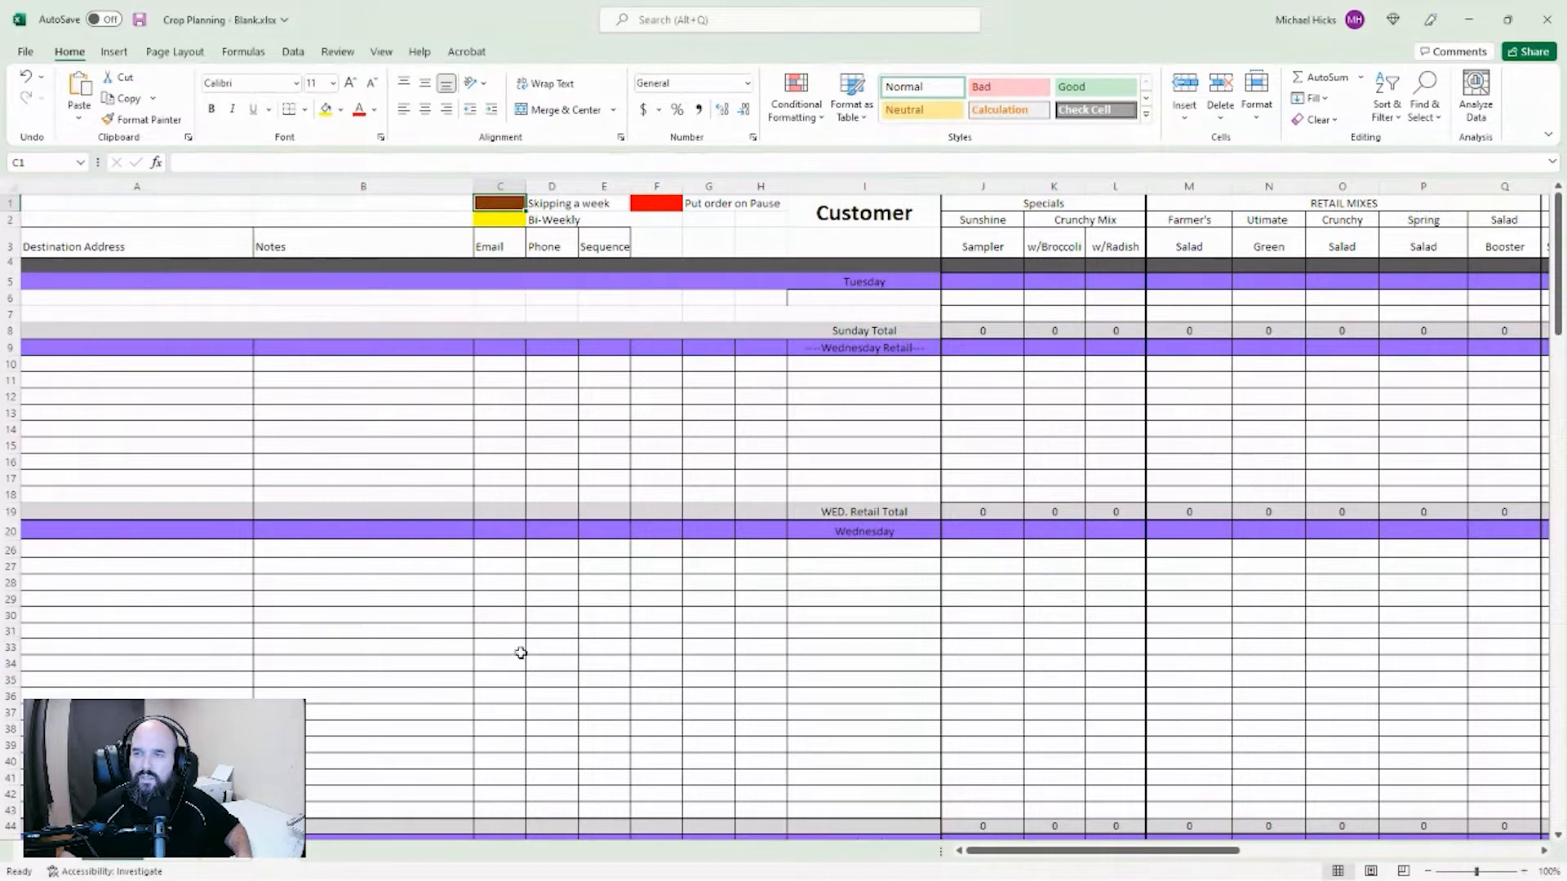
{"action": "left_click", "coordinate": [511, 217]}
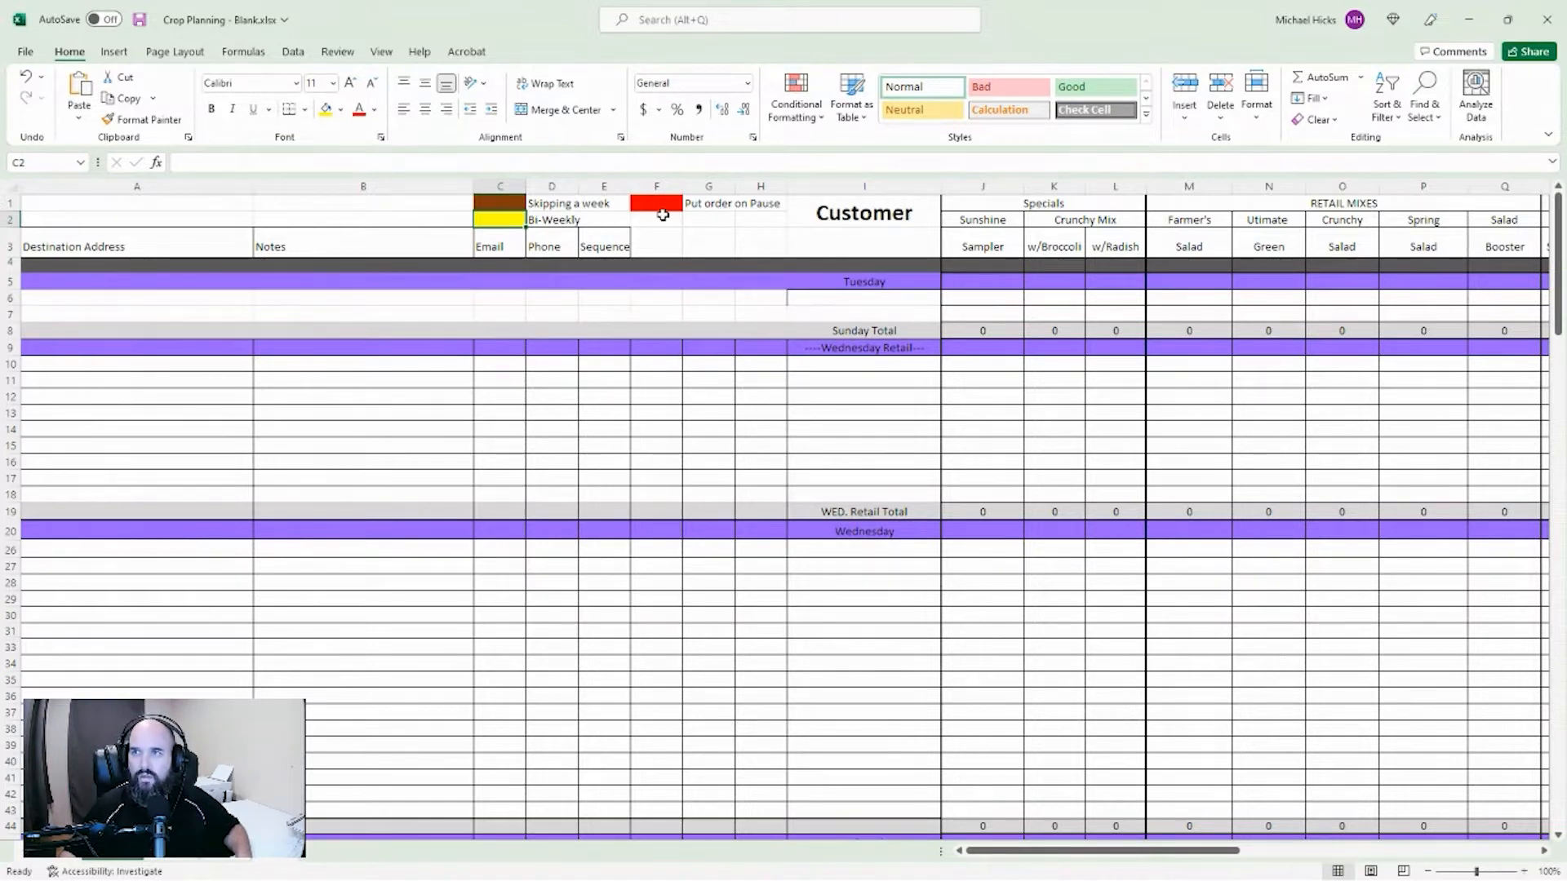
{"action": "left_click", "coordinate": [664, 205]}
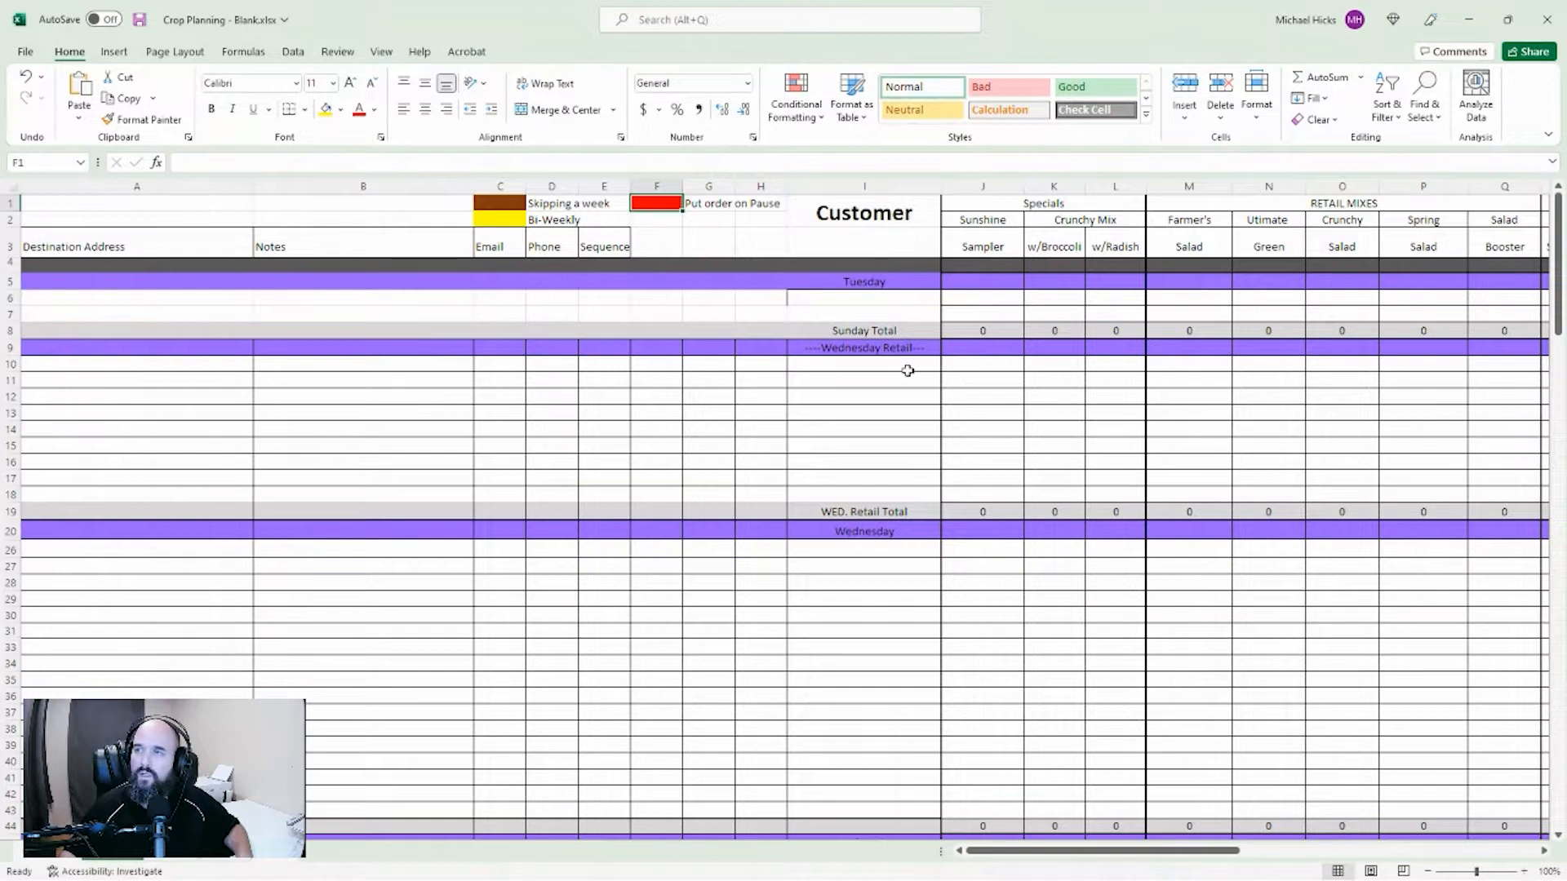
Step: Examine the Specials columns, covering Sunshine Sampler and the Crunchy Mix variants with broccoli and with radish
{"action": "left_click", "coordinate": [897, 396]}
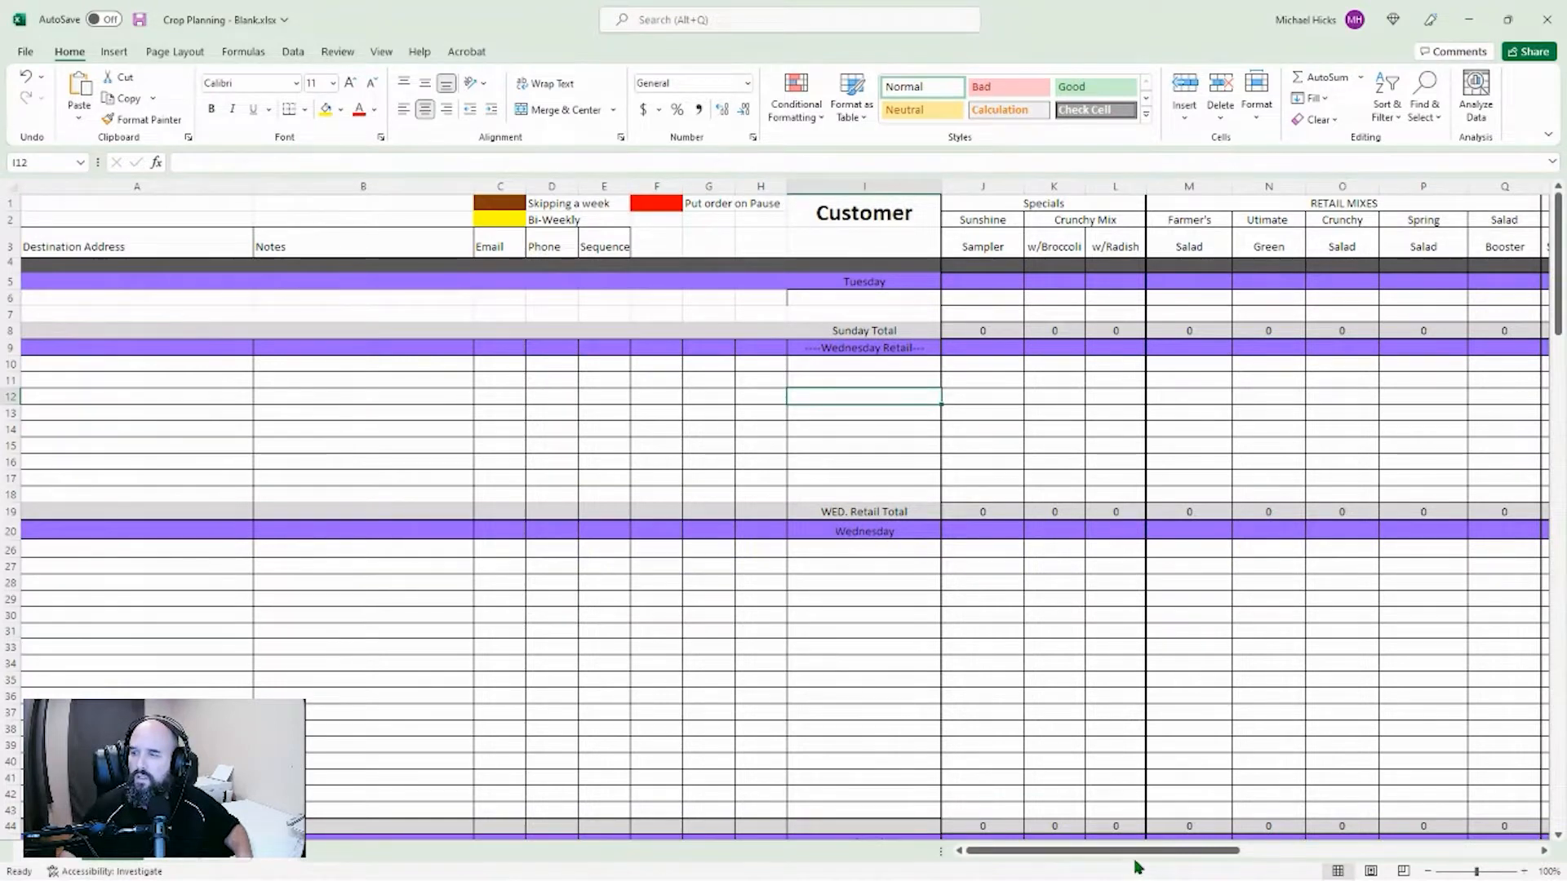
{"action": "left_click_drag", "start_coordinate": [1139, 853], "coordinate": [1300, 852]}
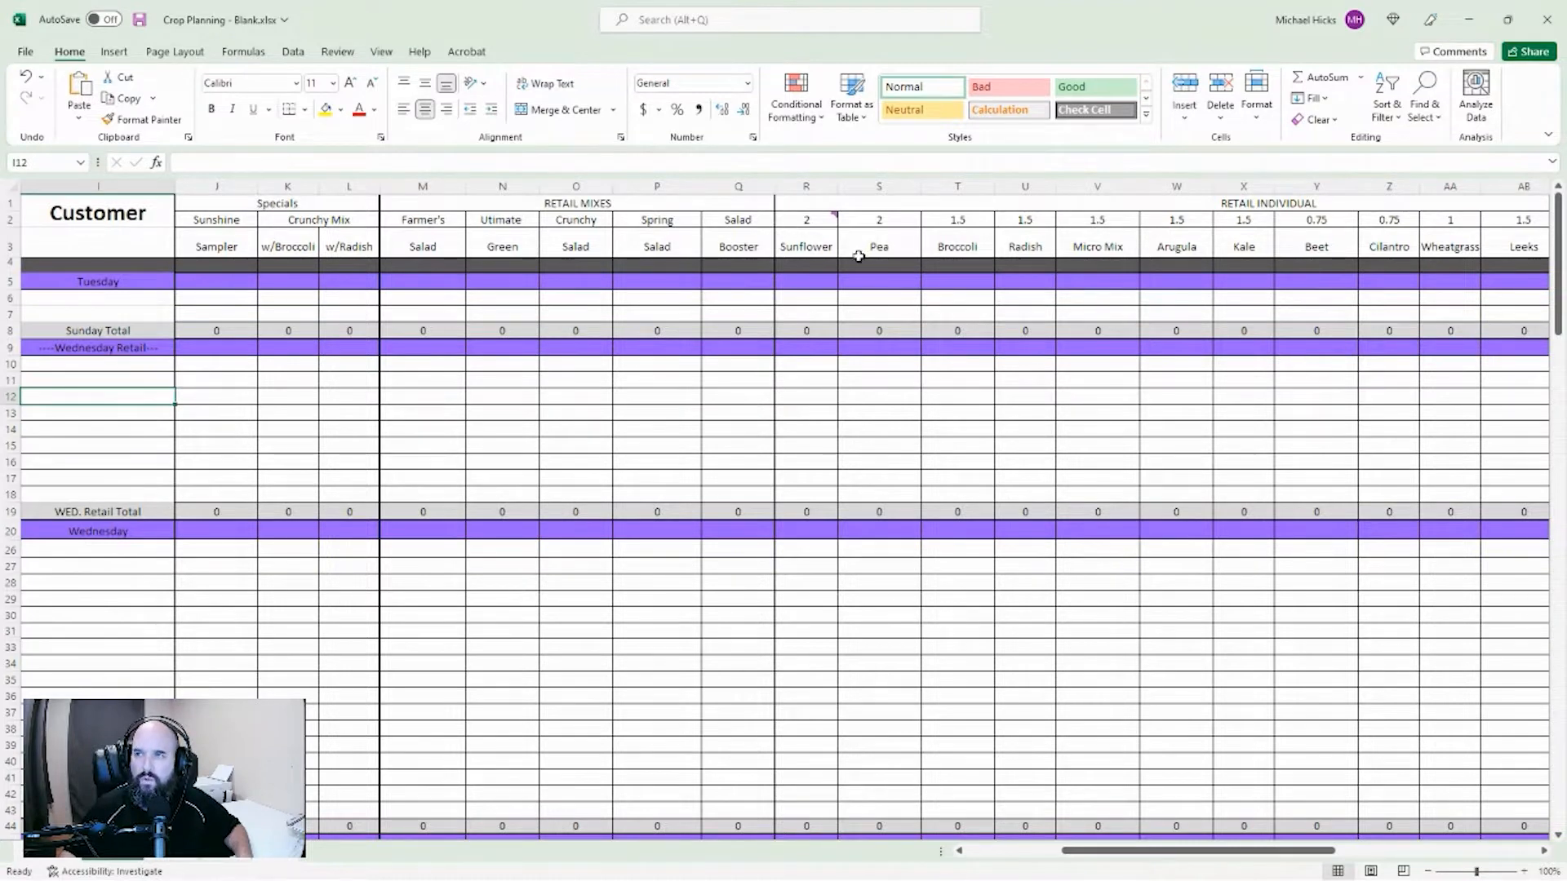
{"action": "left_click_drag", "start_coordinate": [224, 203], "coordinate": [237, 369]}
{"action": "left_click", "coordinate": [238, 398]}
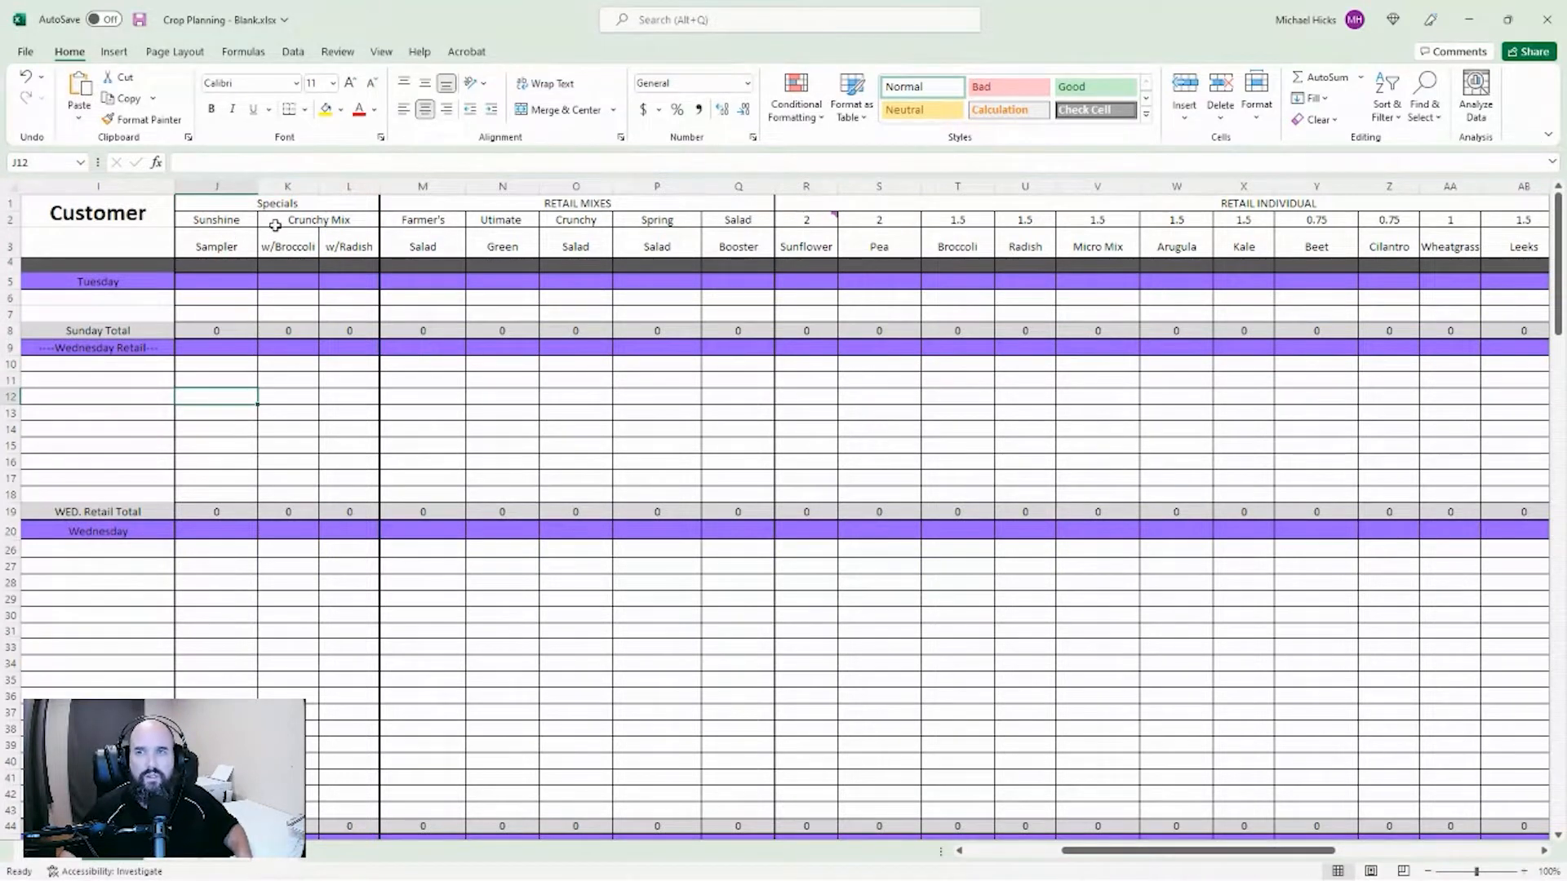
{"action": "left_click_drag", "start_coordinate": [301, 224], "coordinate": [289, 242]}
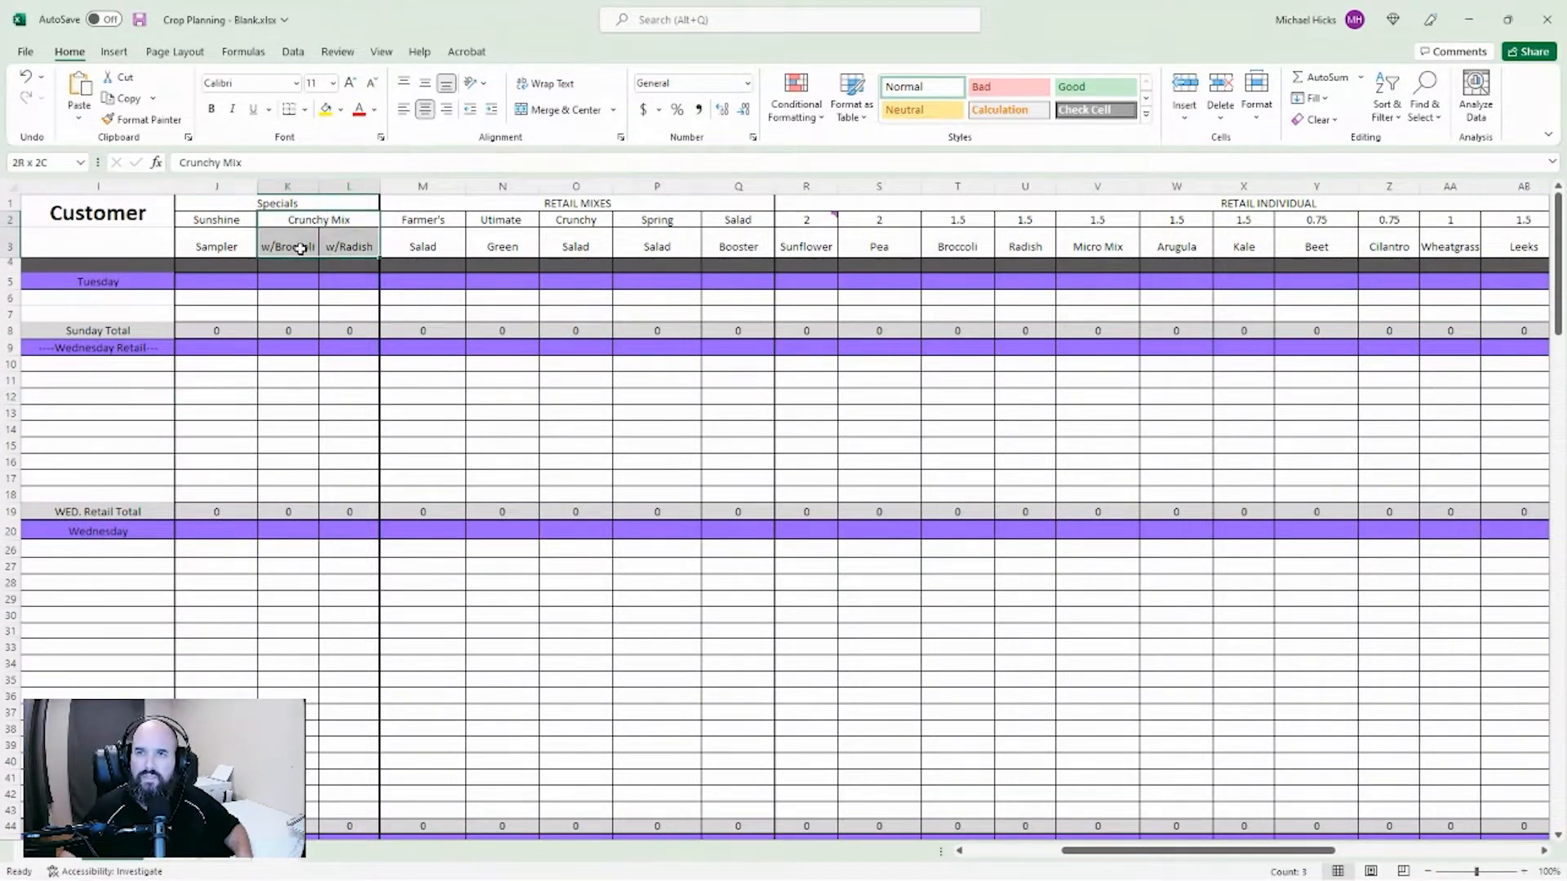
{"action": "left_click", "coordinate": [288, 243]}
{"action": "left_click", "coordinate": [344, 245]}
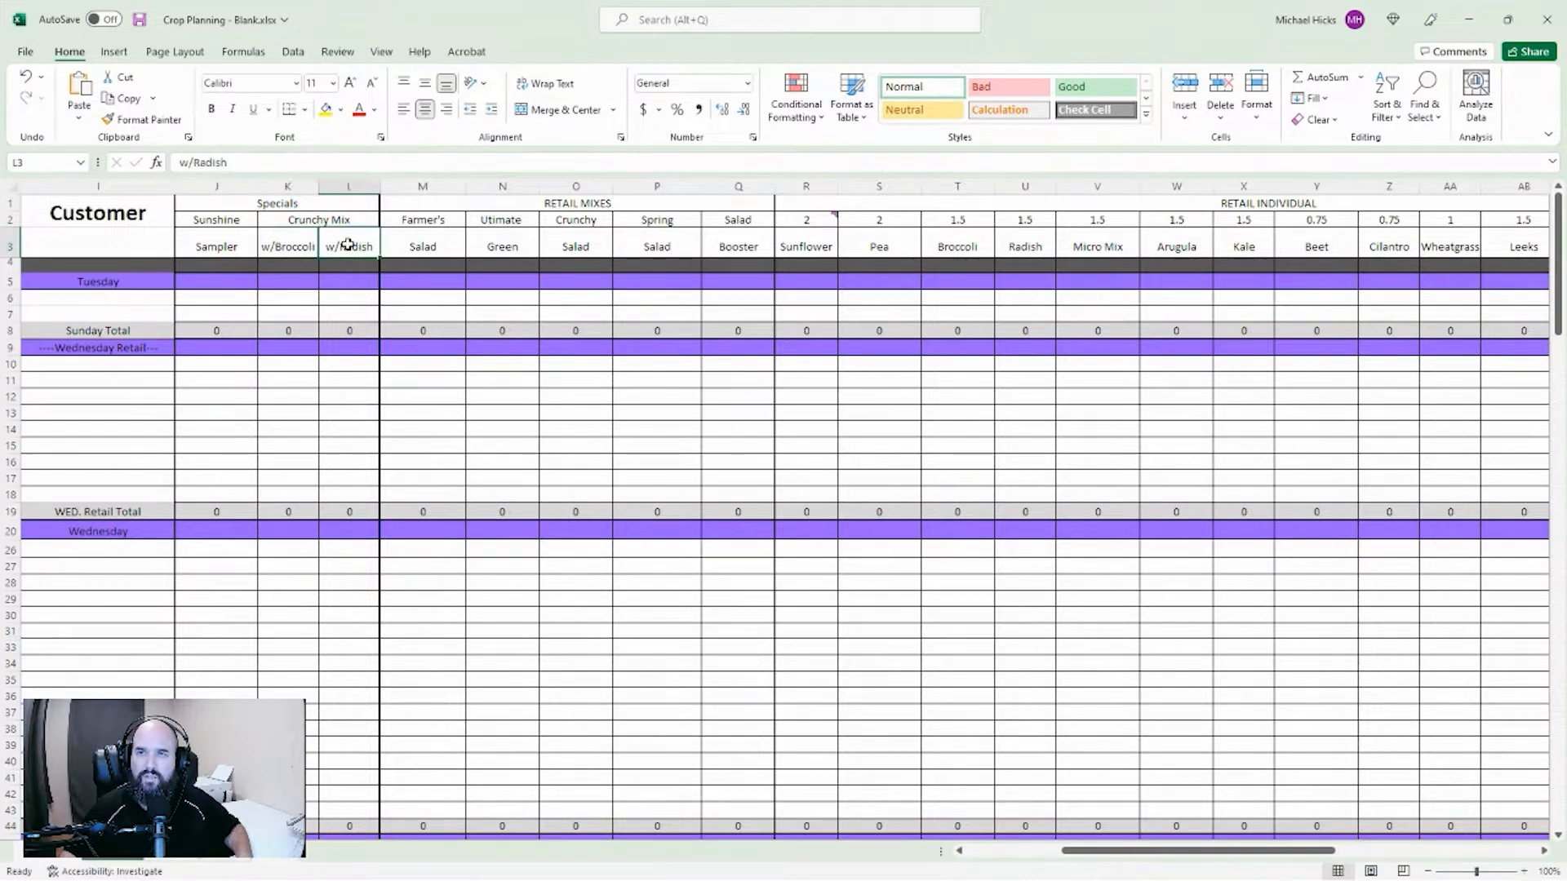
{"action": "left_click", "coordinate": [301, 216]}
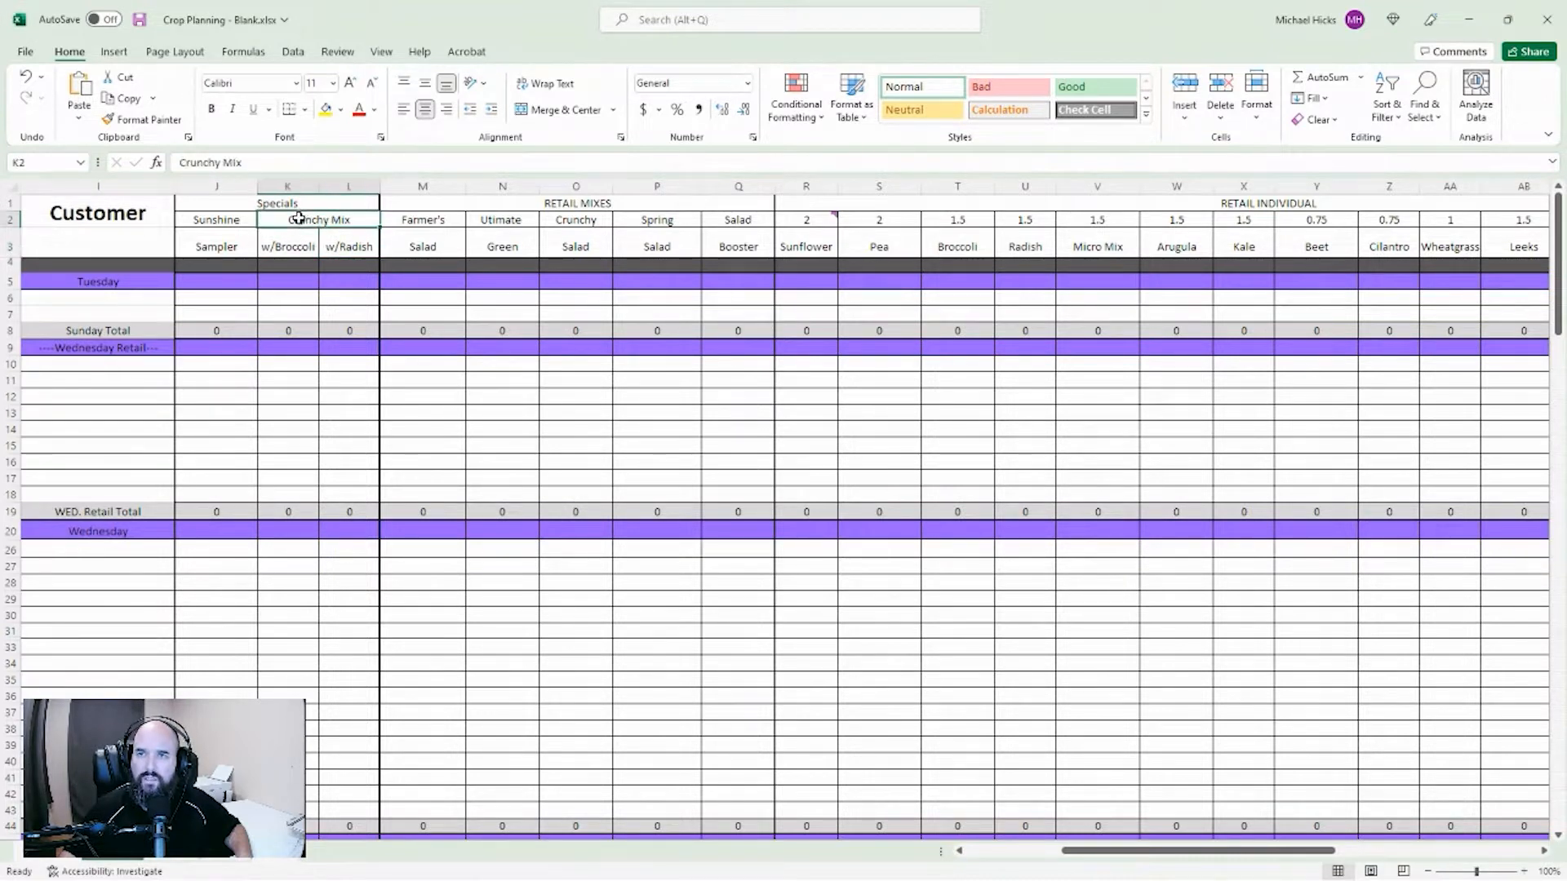
{"action": "left_click", "coordinate": [280, 245]}
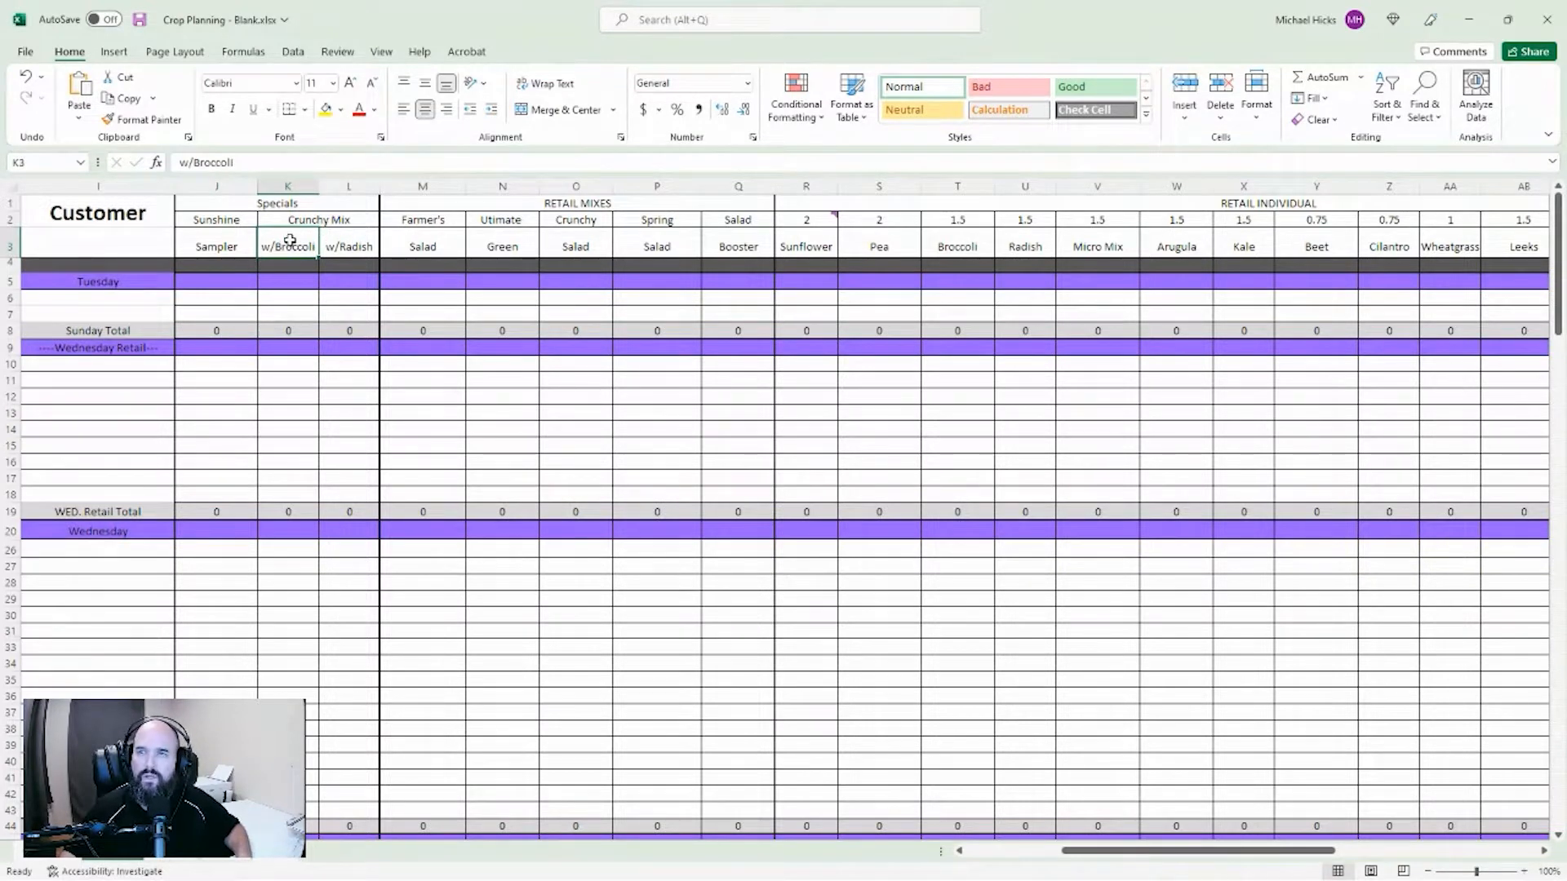
{"action": "left_click", "coordinate": [343, 250]}
Step: Review the product headings in the Retail Mixes and Retail Individual column groups
{"action": "left_click_drag", "start_coordinate": [437, 222], "coordinate": [713, 249]}
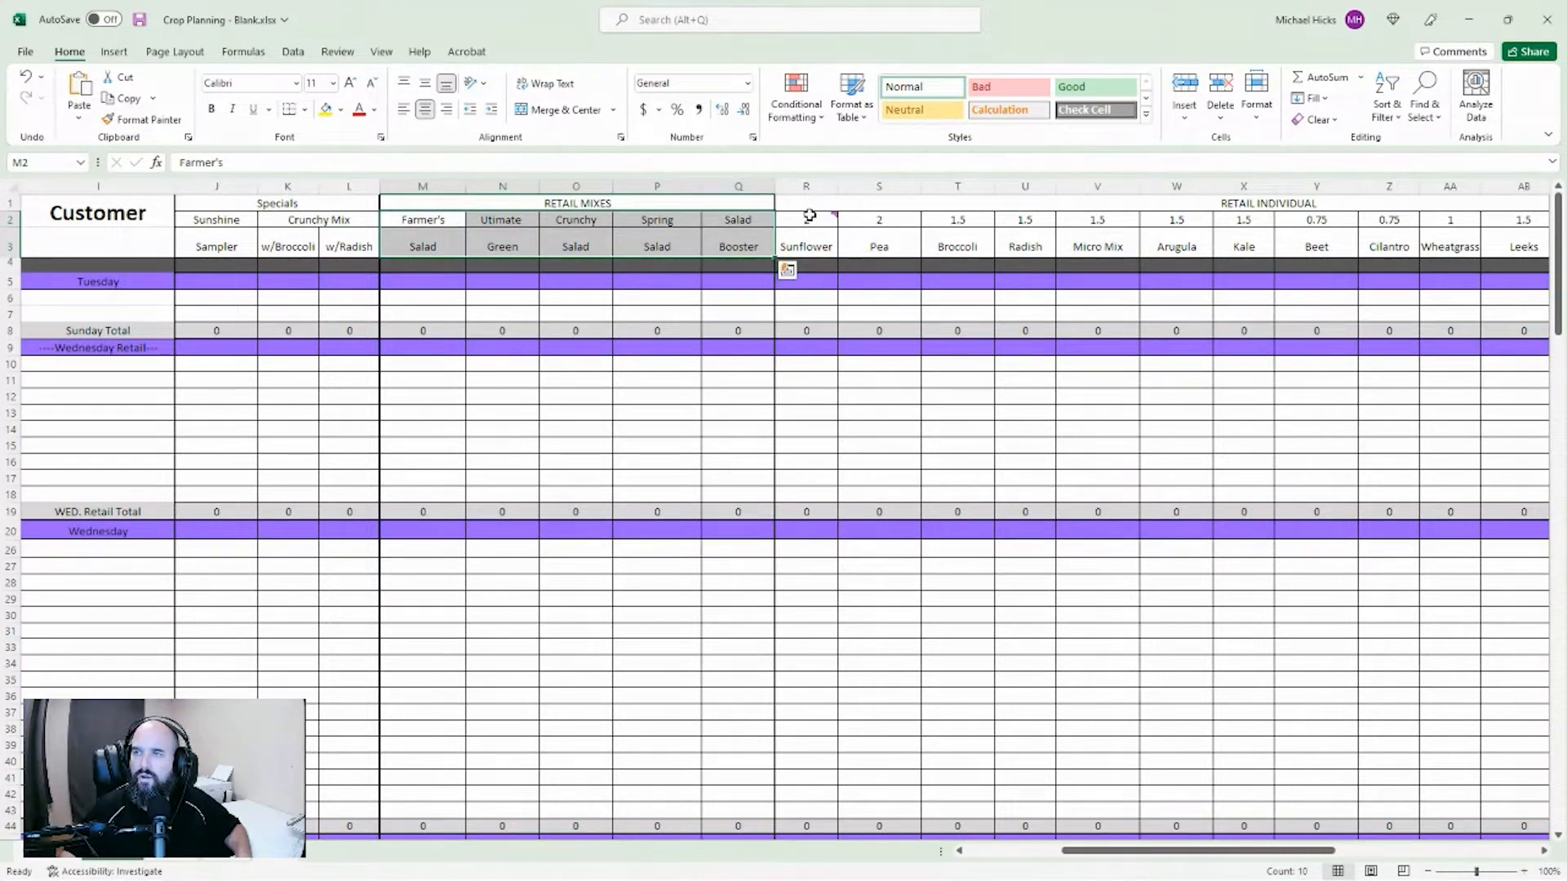
{"action": "left_click_drag", "start_coordinate": [806, 220], "coordinate": [1441, 249]}
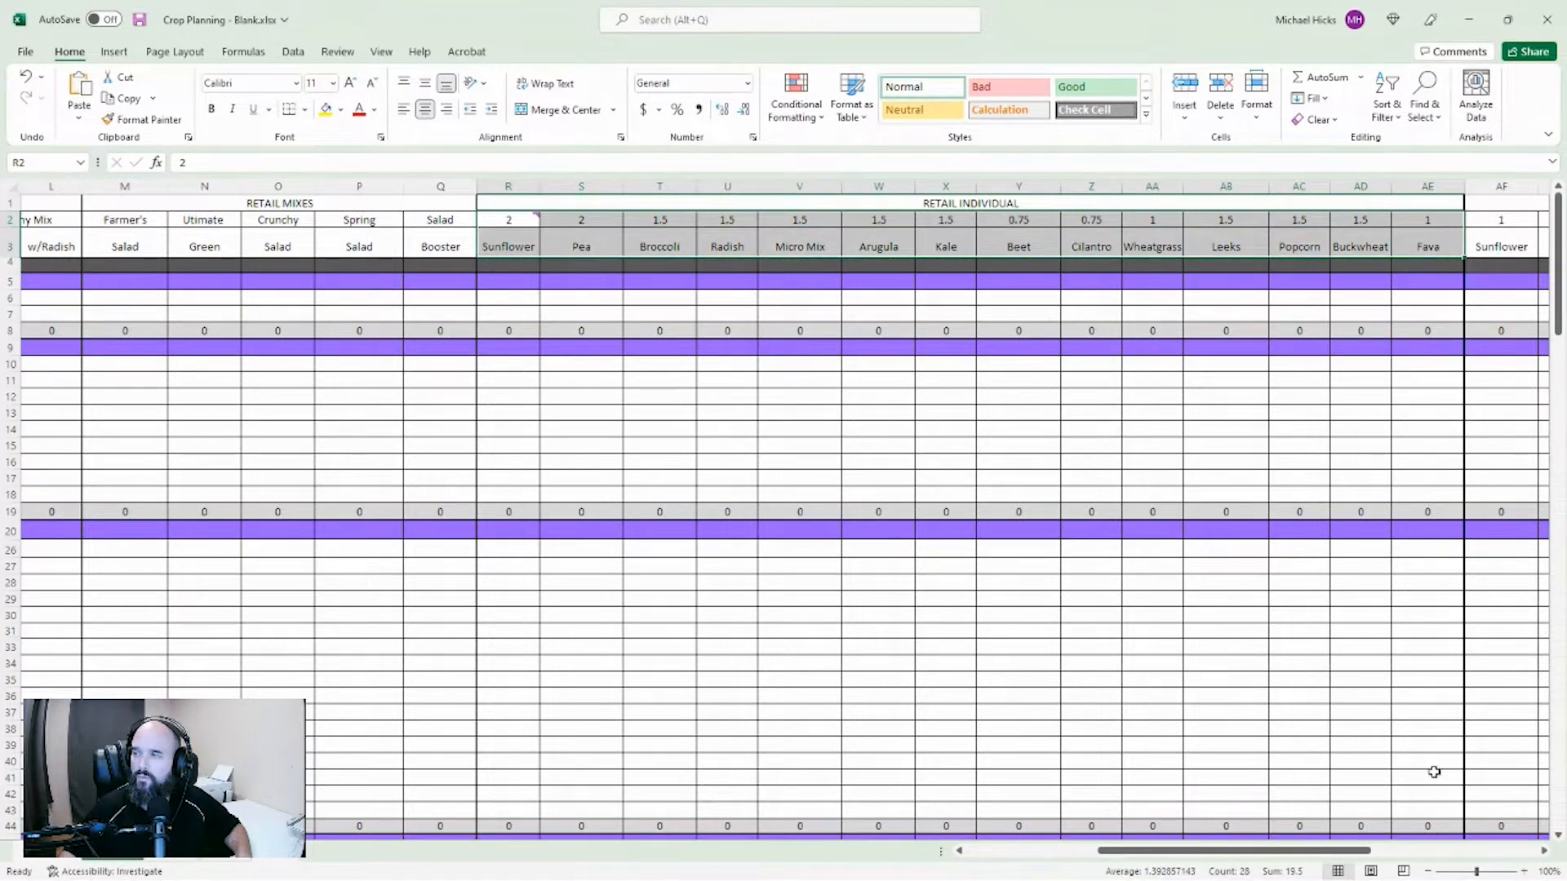
Step: Widen the Sunflower column in the Restaurant group slightly and select its size cell AF2
{"action": "left_click_drag", "start_coordinate": [1242, 851], "coordinate": [1362, 850]}
{"action": "left_click_drag", "start_coordinate": [801, 186], "coordinate": [806, 186]}
{"action": "left_click", "coordinate": [766, 218]}
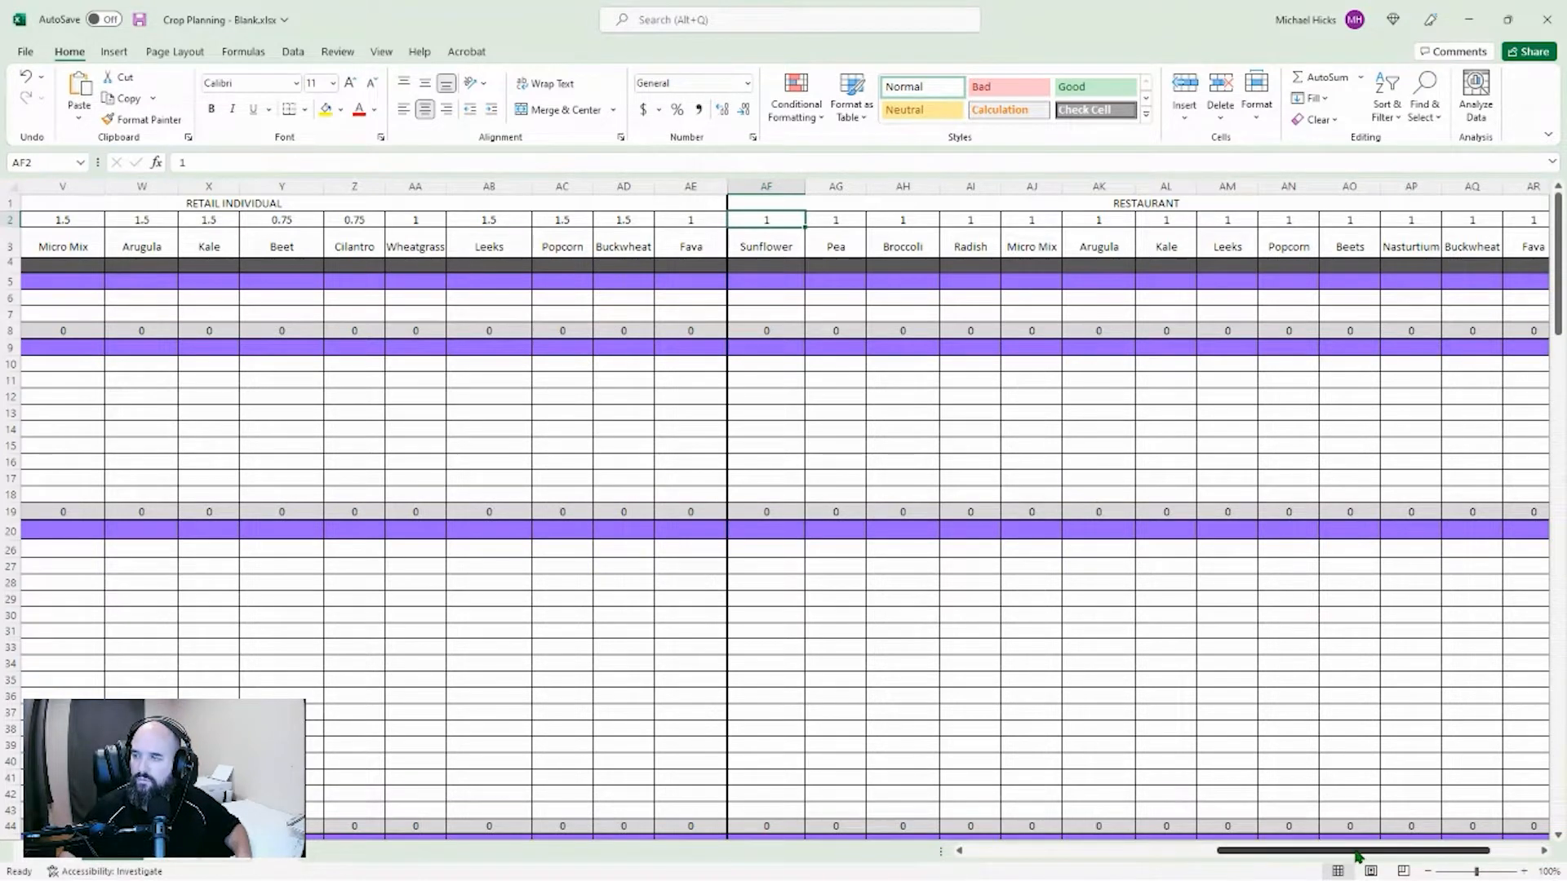
Step: Review the end of the Restaurant columns, including the two Other product headings
{"action": "left_click_drag", "start_coordinate": [1357, 855], "coordinate": [1401, 855]}
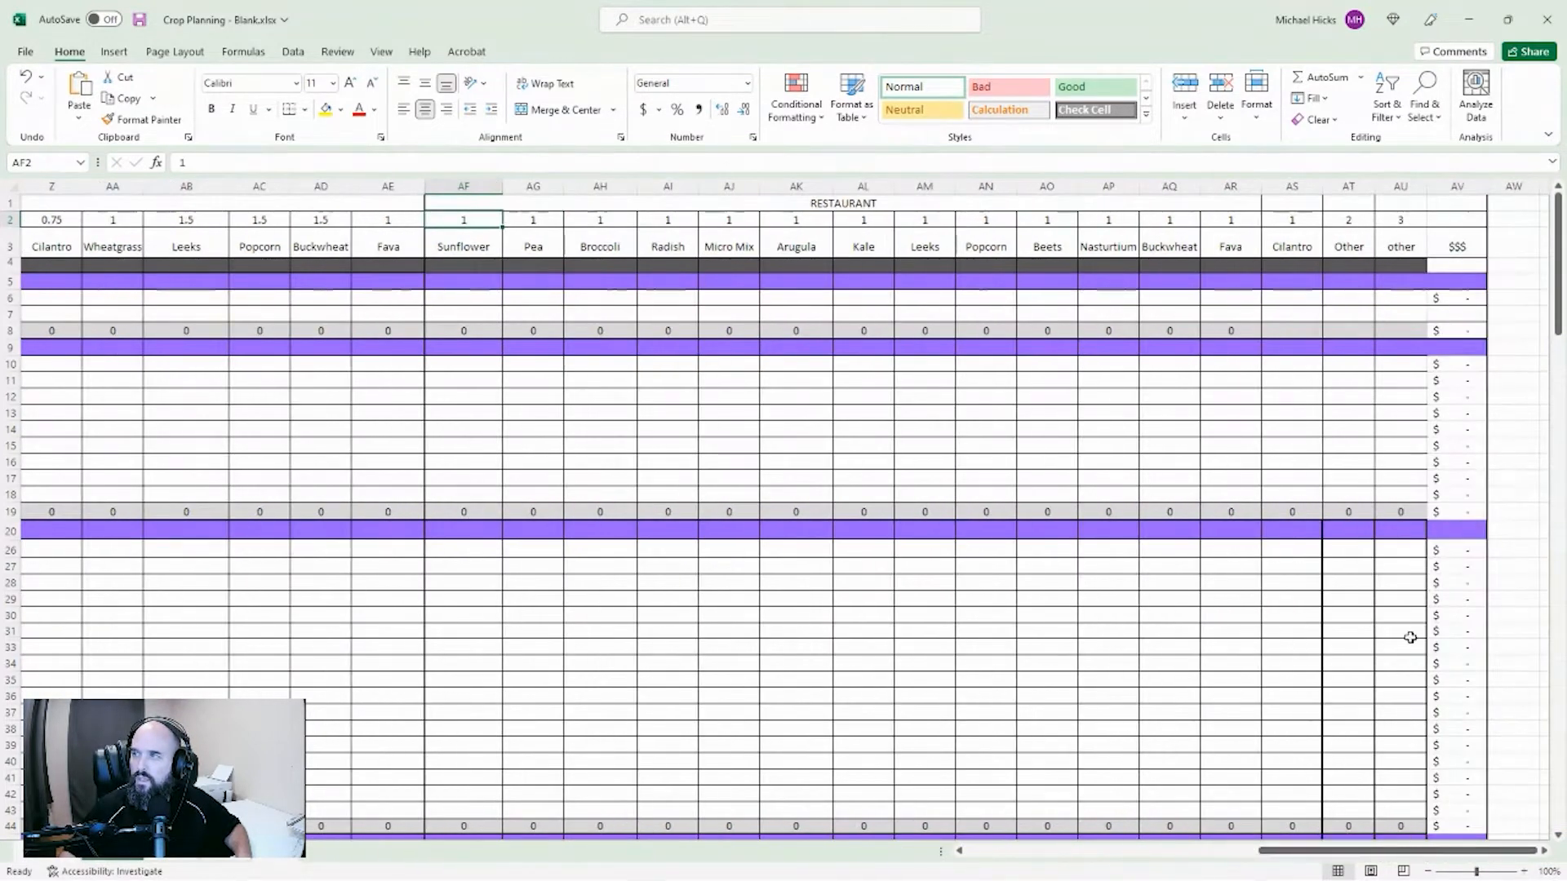
{"action": "left_click_drag", "start_coordinate": [1370, 238], "coordinate": [1386, 248]}
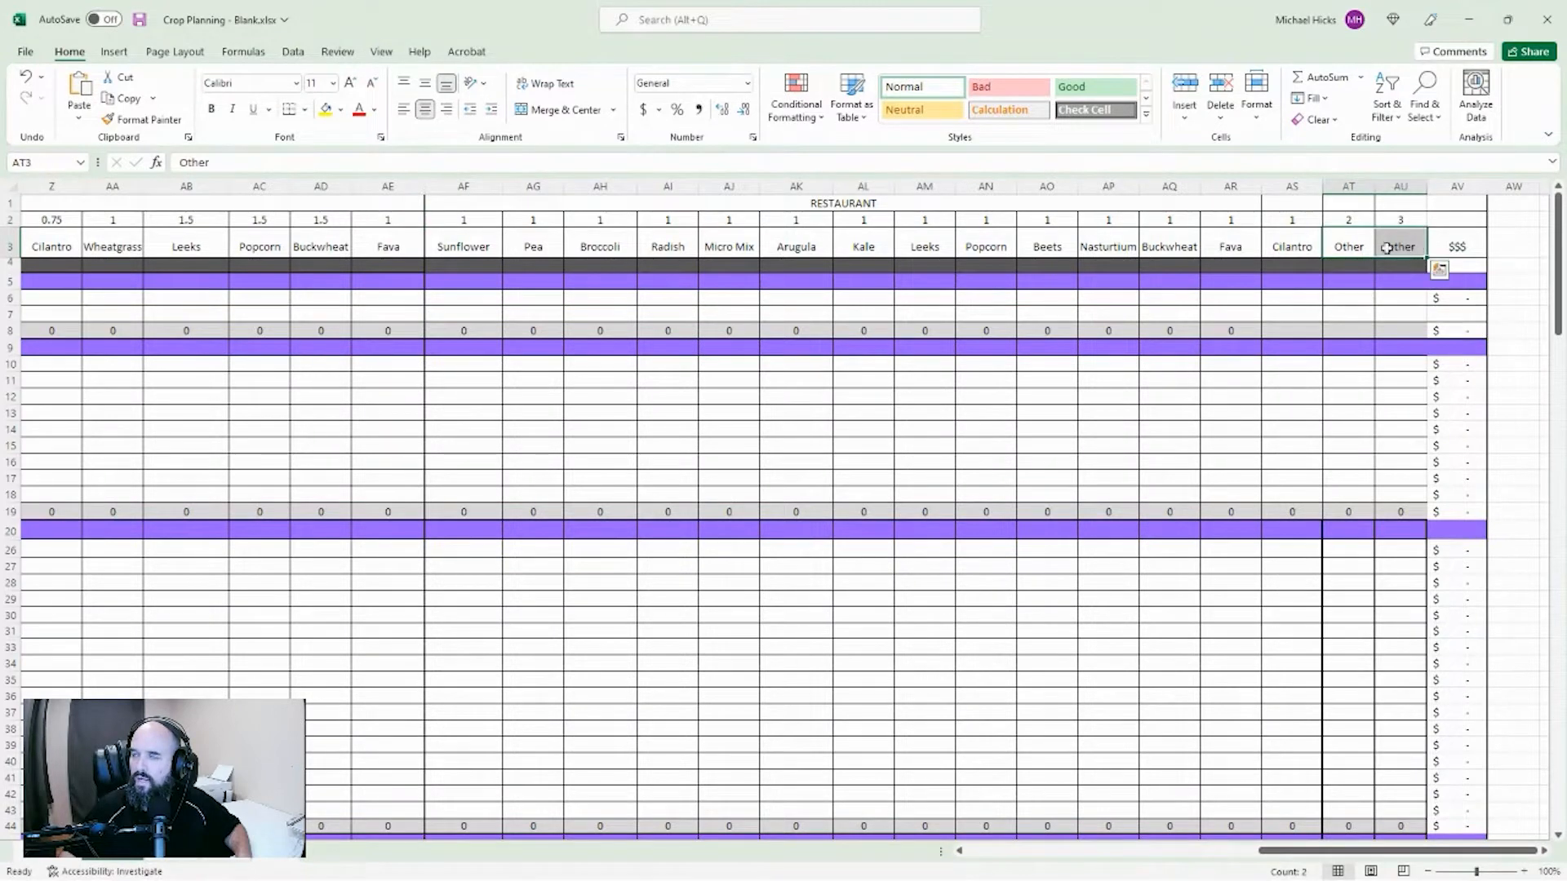
{"action": "left_click", "coordinate": [1388, 247]}
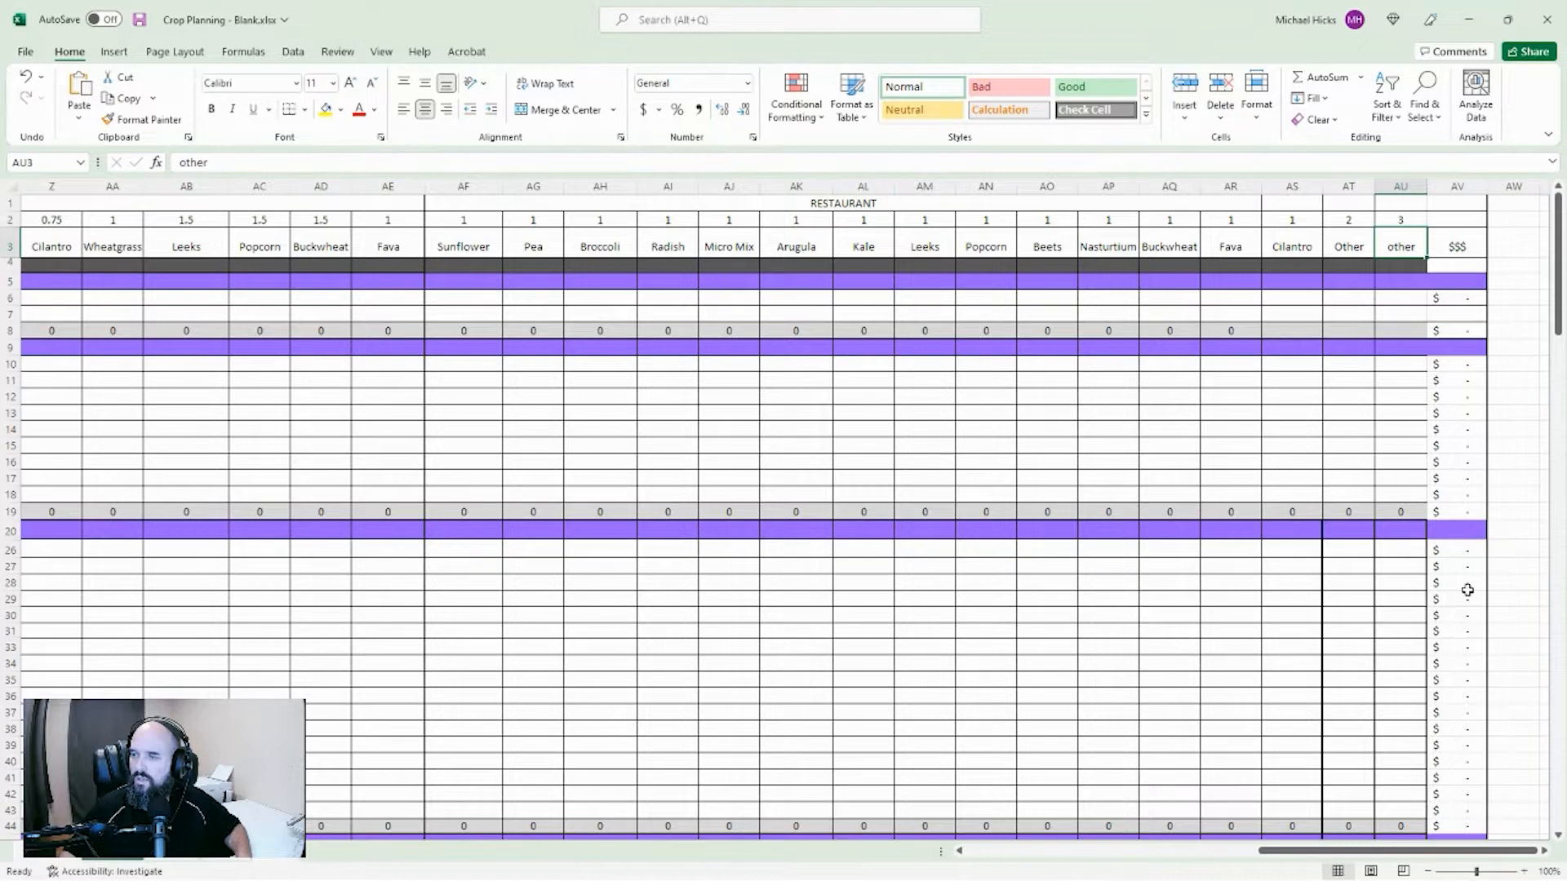
Step: Enter a customer named Test in cell I11 of the Wednesday Retail section
{"action": "left_click_drag", "start_coordinate": [1383, 850], "coordinate": [1165, 831]}
{"action": "scroll", "coordinate": [281, 265], "scroll_direction": "right", "scroll_amount": 1}
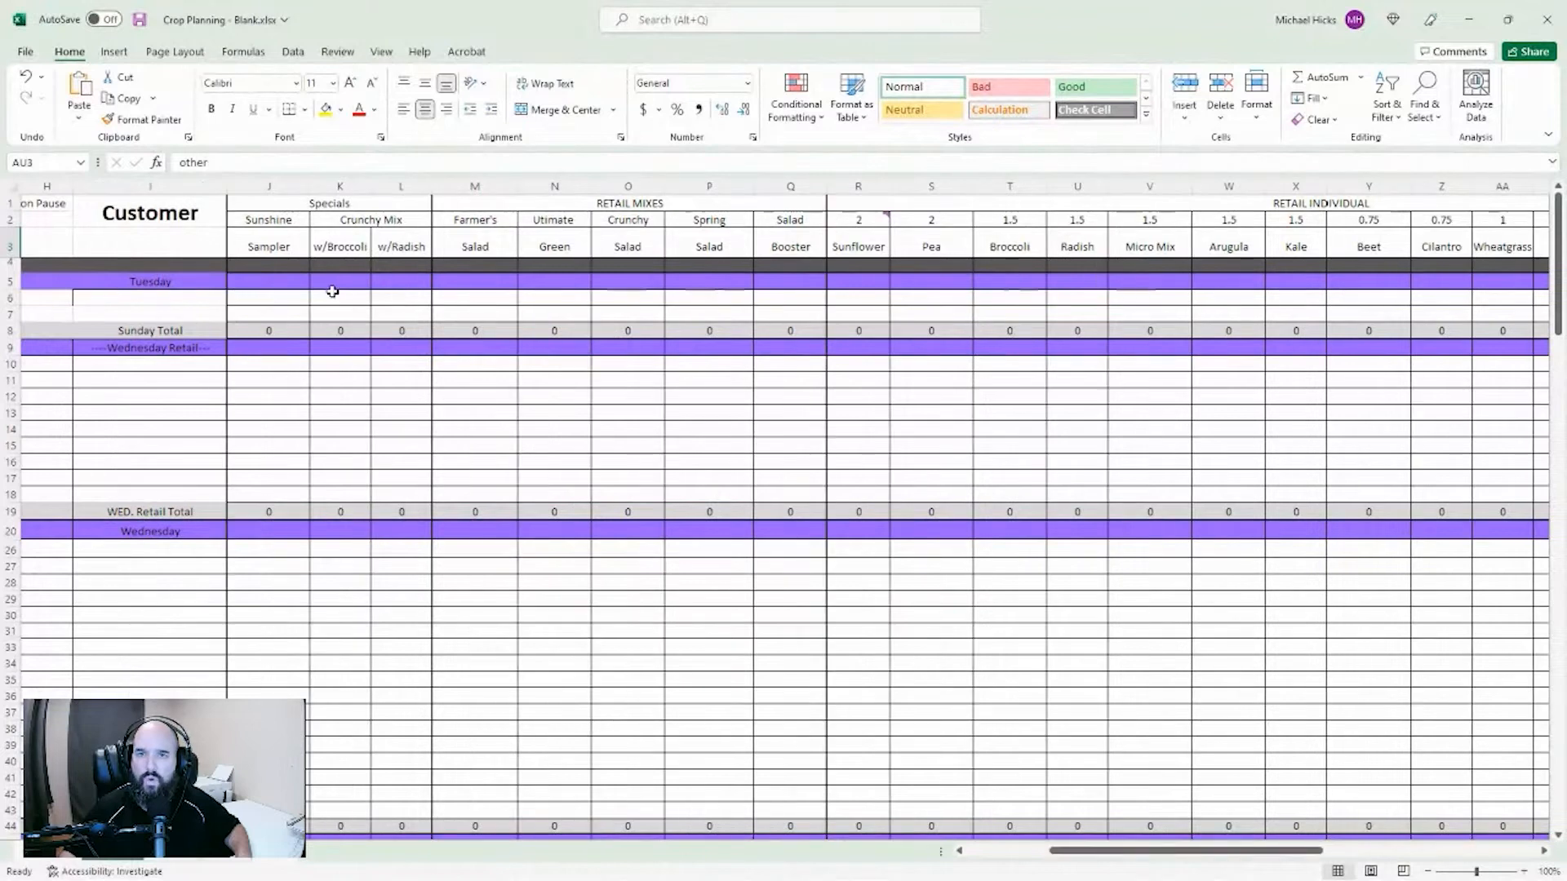
{"action": "left_click", "coordinate": [177, 335]}
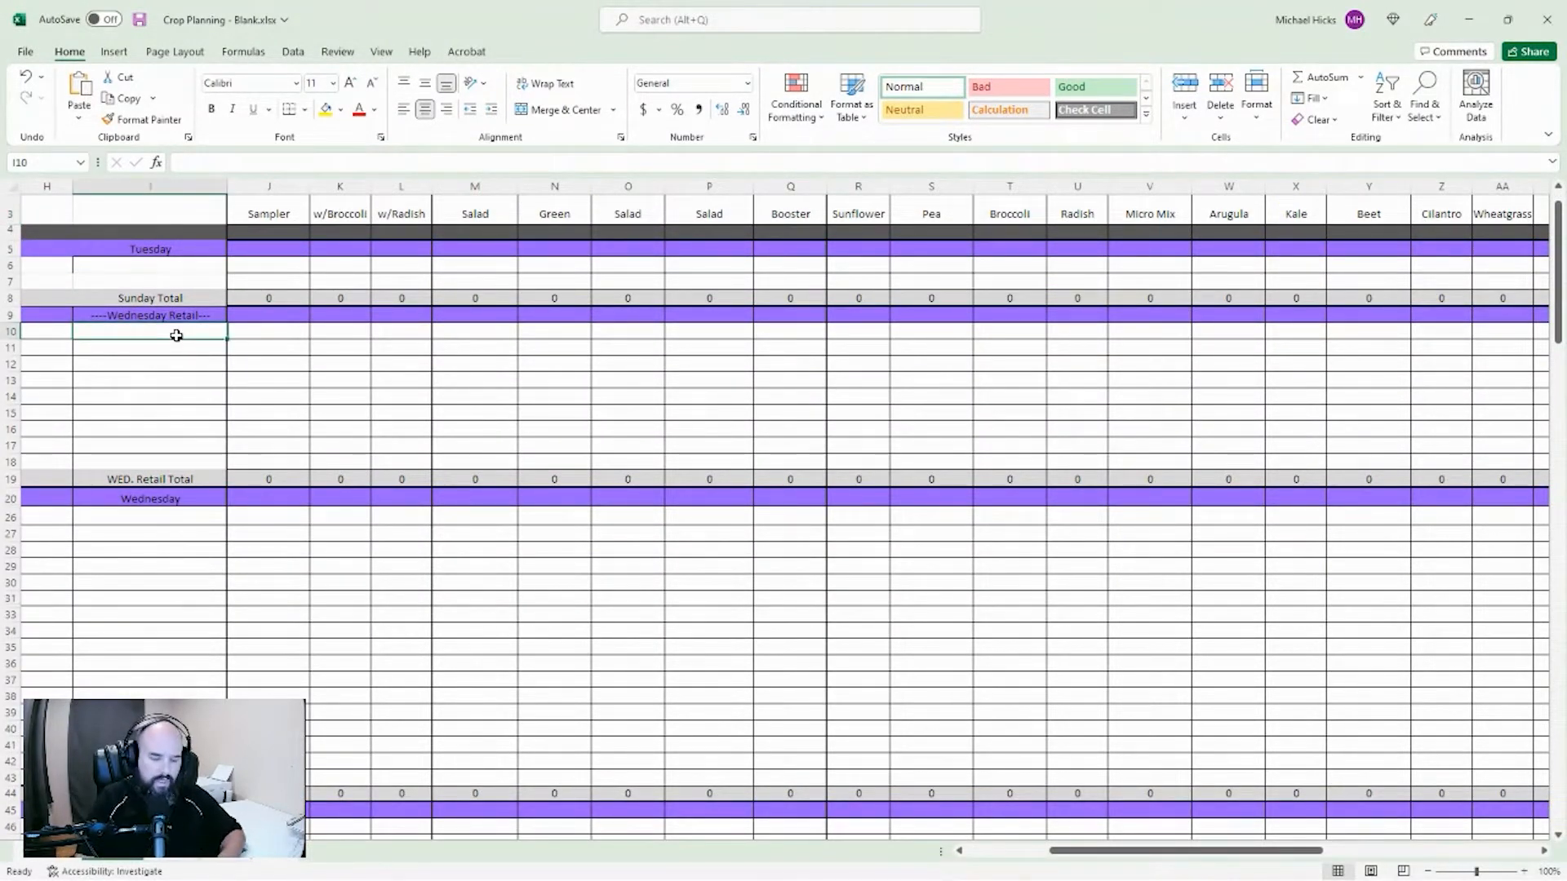
{"action": "type", "text": "T"}
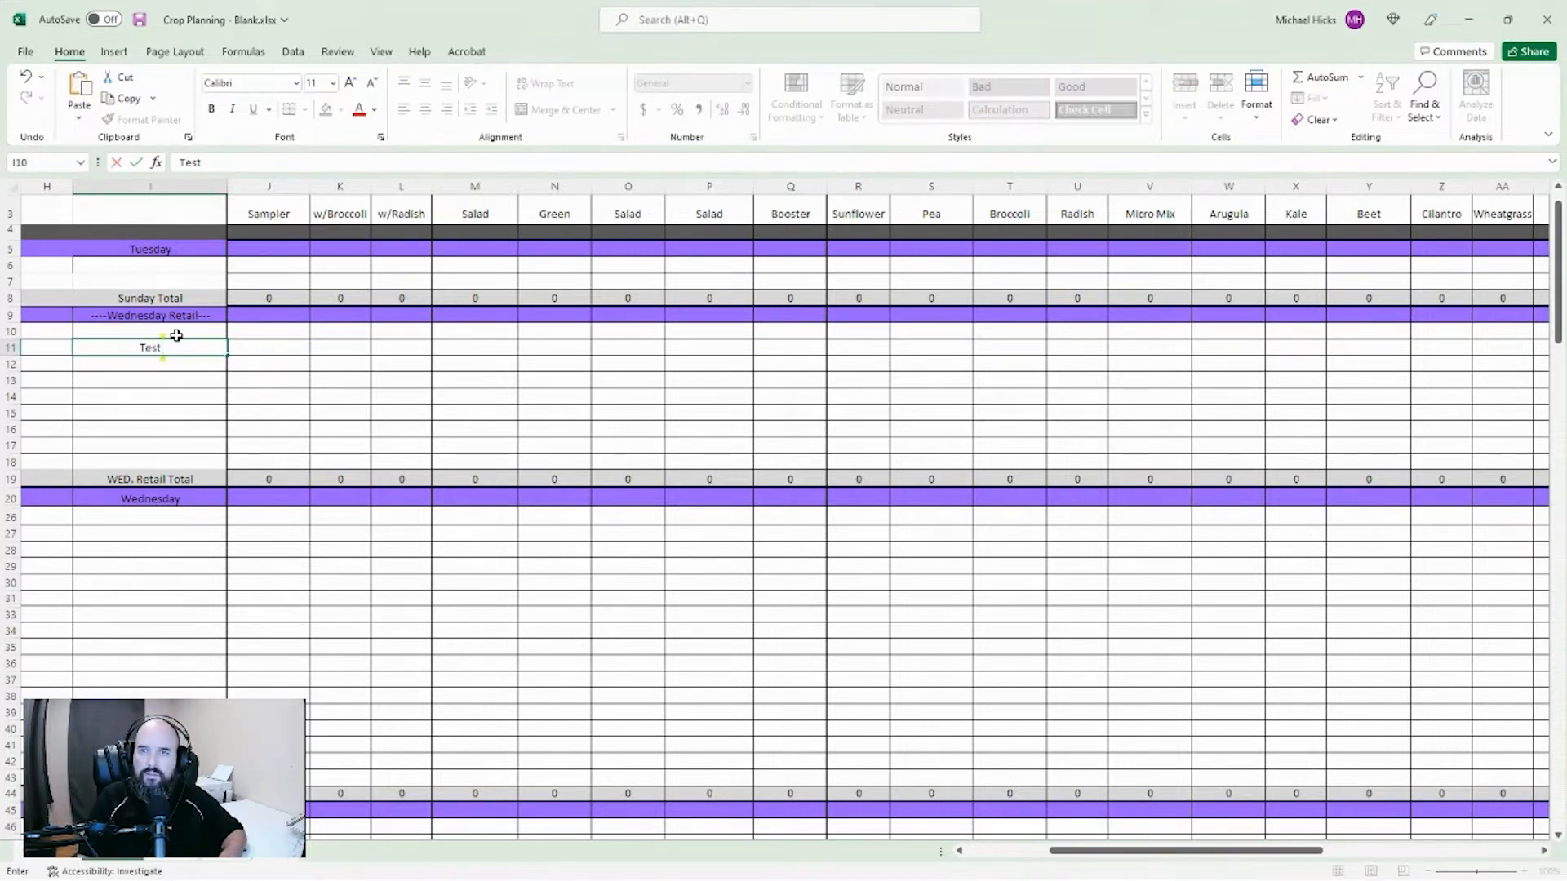
{"action": "type", "text": "est"}
{"action": "key", "text": "Tab"}
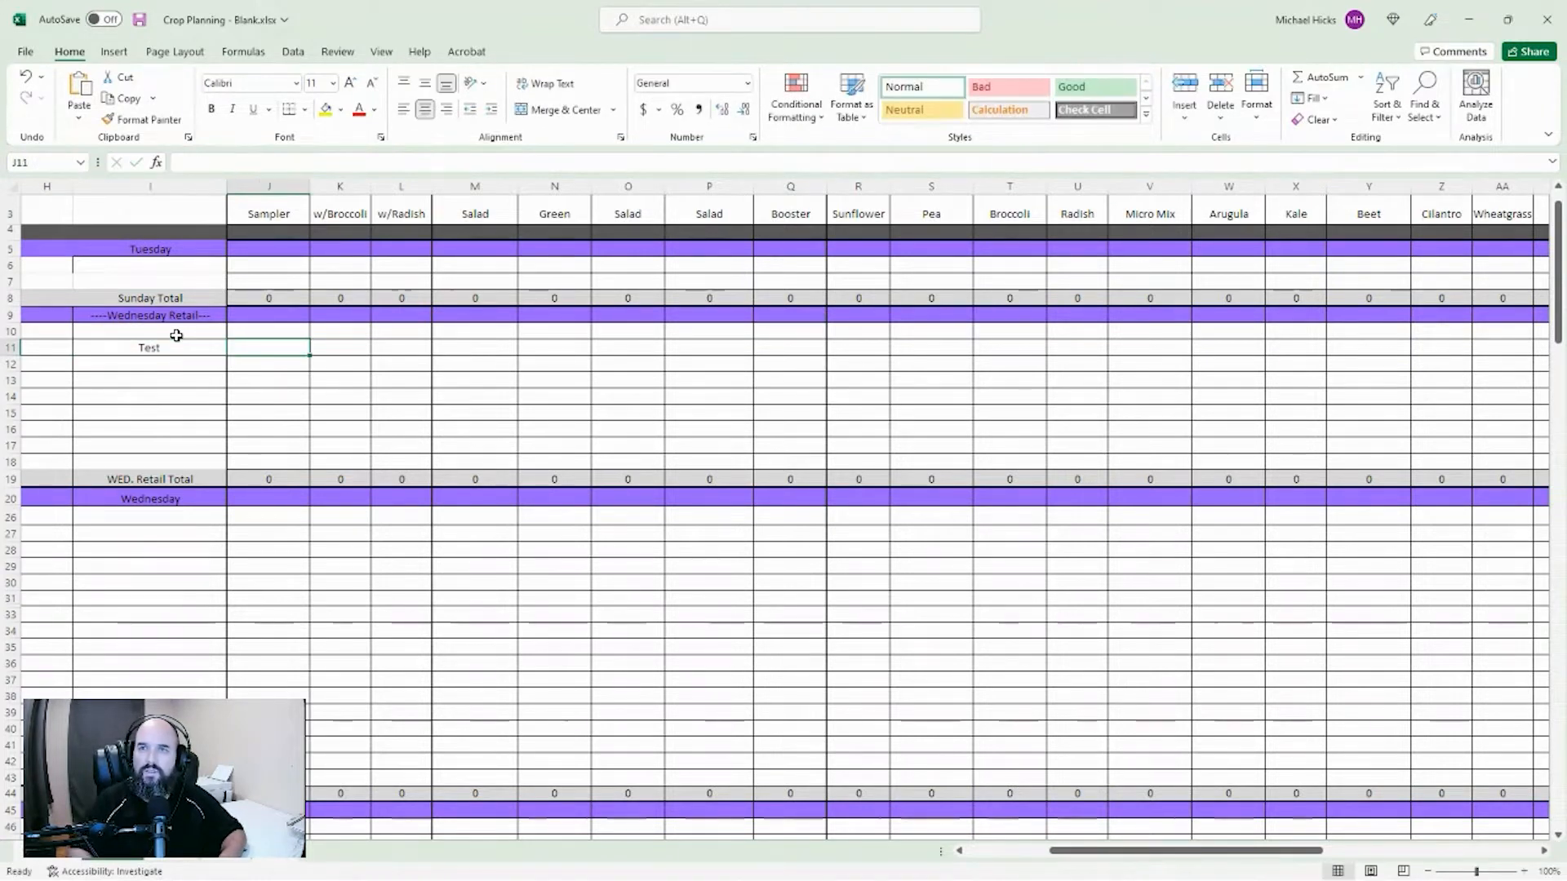
Step: Enter a quantity of 1 for Farmer's Salad and 1 for Crunchy Salad in the Test customer's row
{"action": "scroll", "coordinate": [468, 356], "scroll_direction": "up", "scroll_amount": 1}
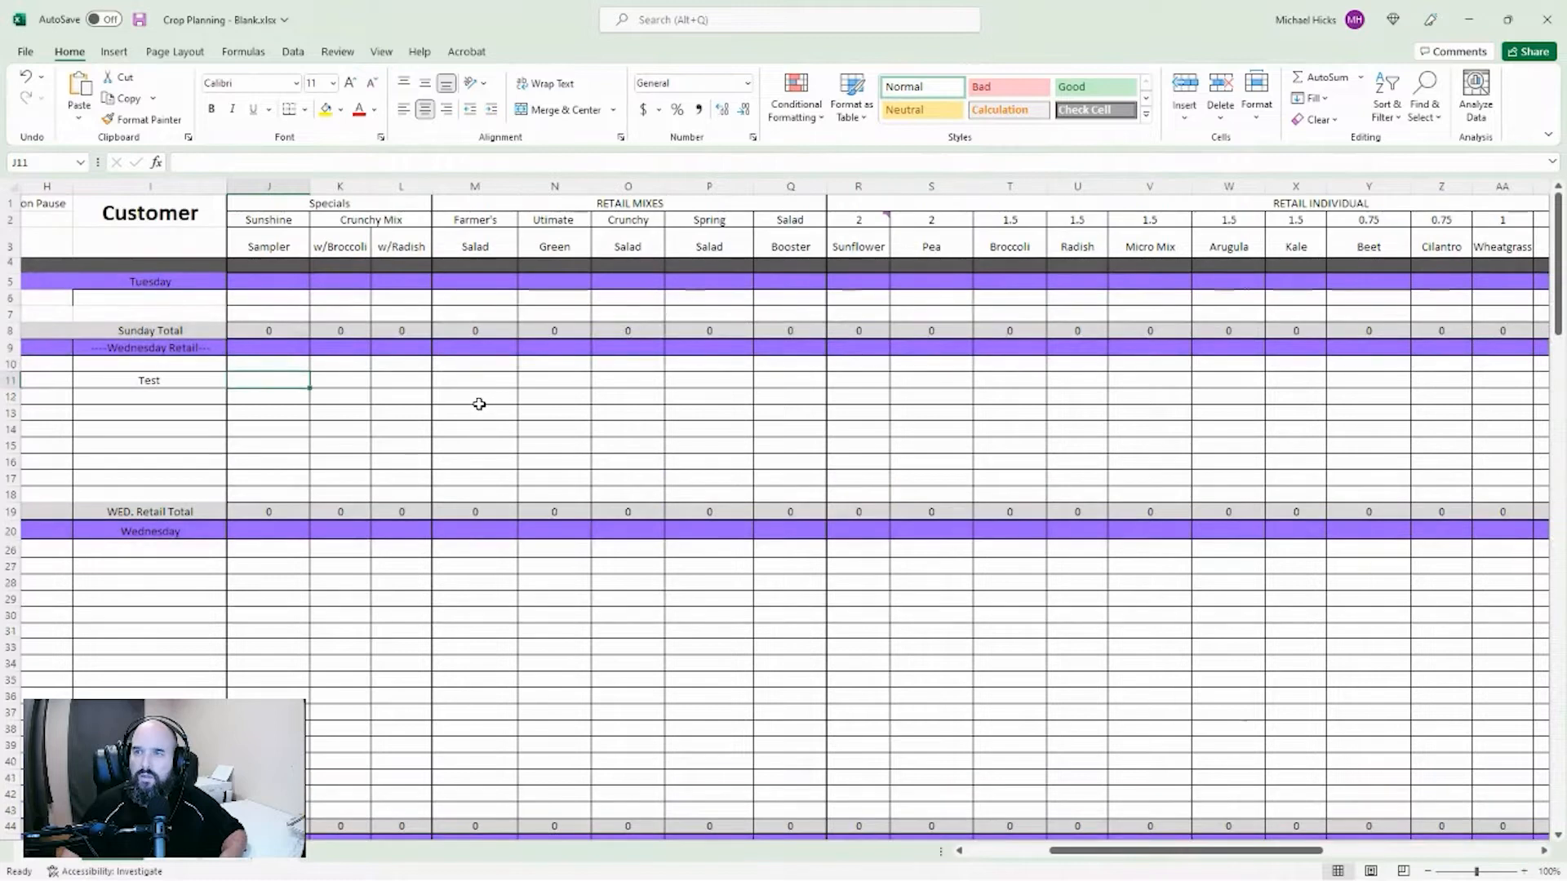
{"action": "left_click", "coordinate": [482, 385]}
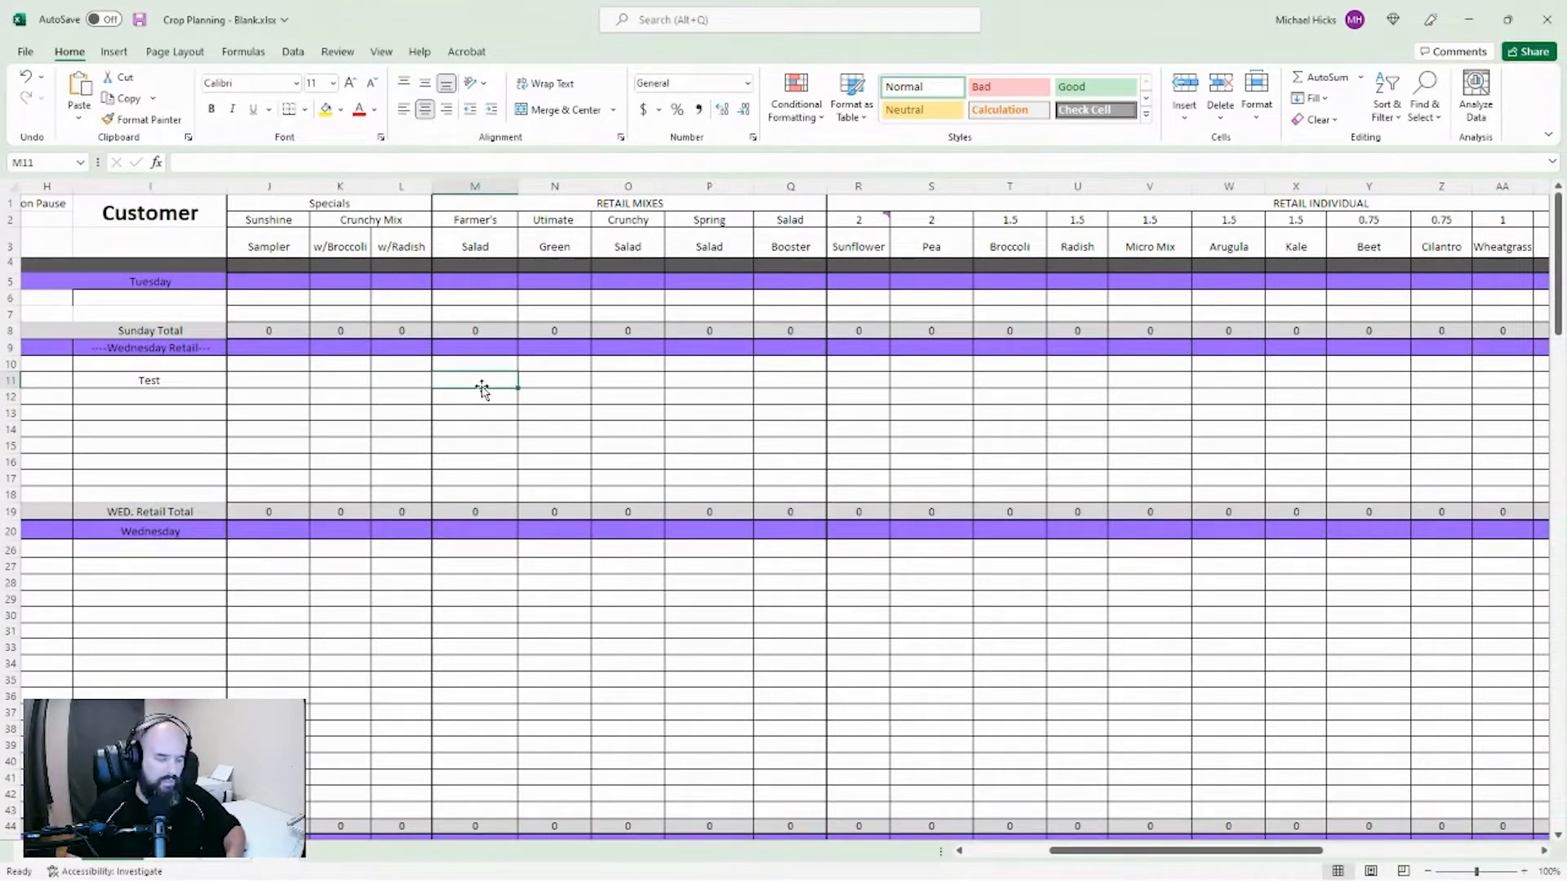
{"action": "type", "text": "1"}
{"action": "key", "text": "Tab"}
{"action": "key", "text": "Tab"}
{"action": "type", "text": "1"}
{"action": "key", "text": "Tab"}
{"action": "key", "text": "Tab"}
{"action": "key", "text": "Tab"}
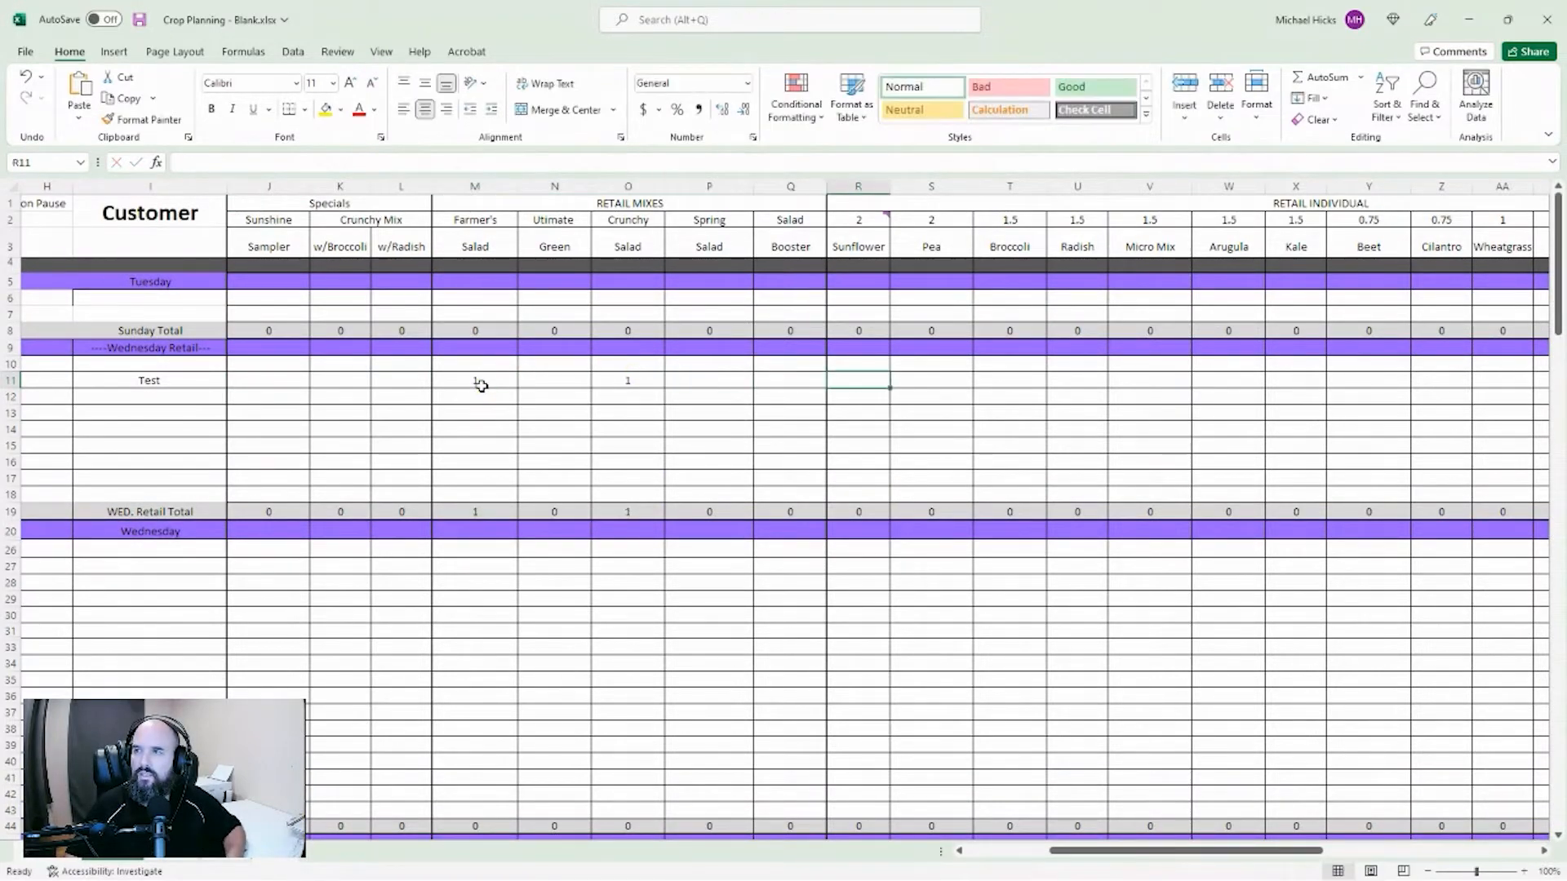
Step: Enter a quantity of 1 each for retail Sunflower, Micro Mix and Beet in the Test customer's row
{"action": "type", "text": "1"}
{"action": "key", "text": "Tab"}
{"action": "key", "text": "Tab"}
{"action": "key", "text": "Tab"}
{"action": "key", "text": "Tab"}
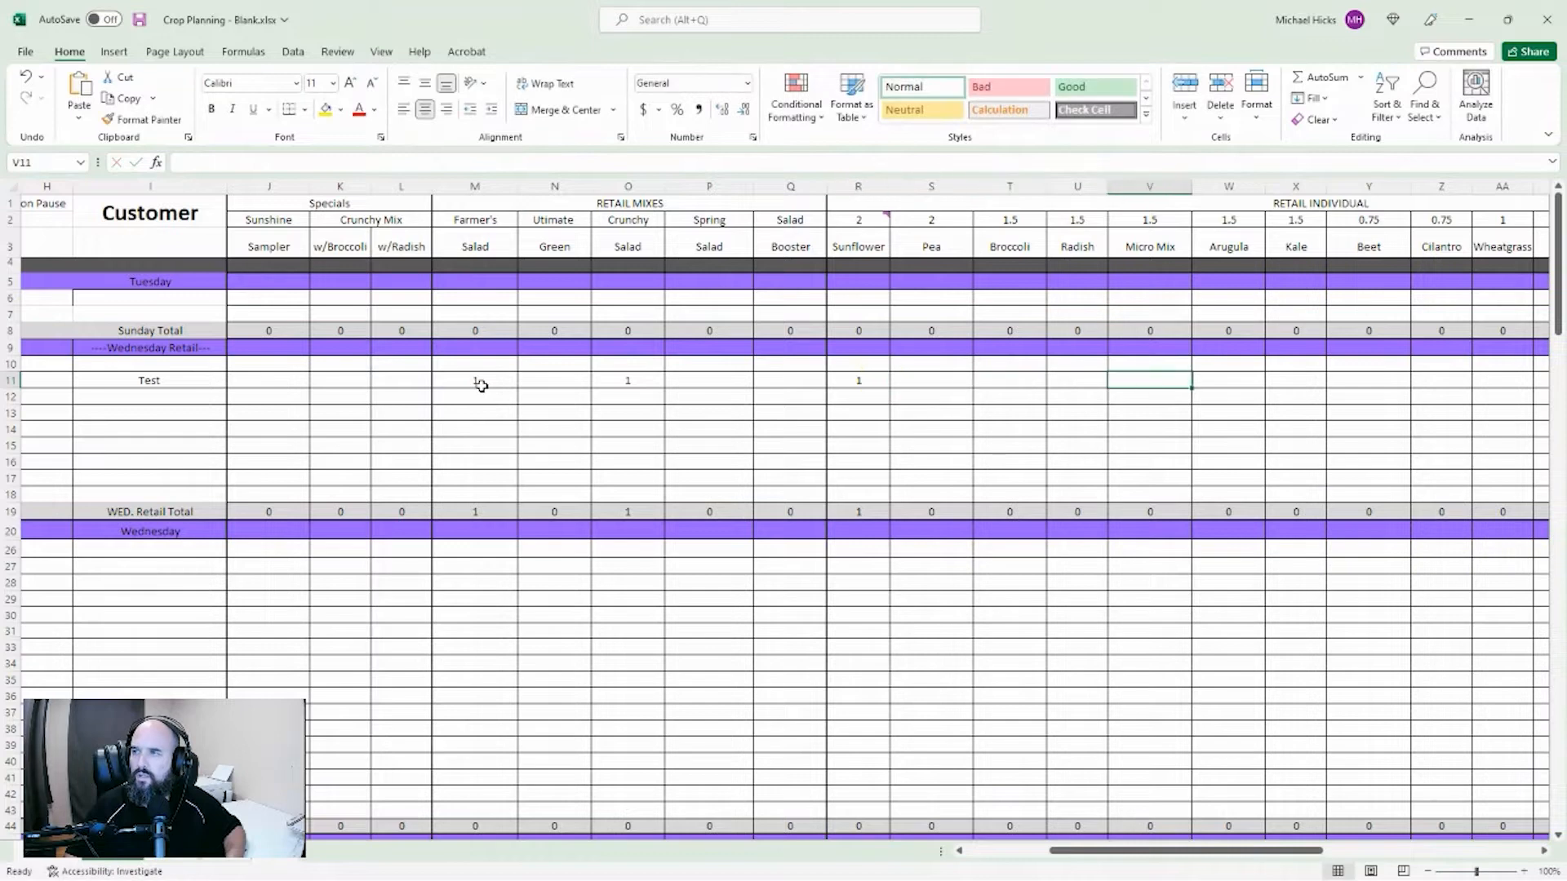
{"action": "type", "text": "1"}
{"action": "key", "text": "Tab"}
{"action": "key", "text": "Tab"}
{"action": "key", "text": "Tab"}
{"action": "type", "text": "1"}
{"action": "key", "text": "Tab"}
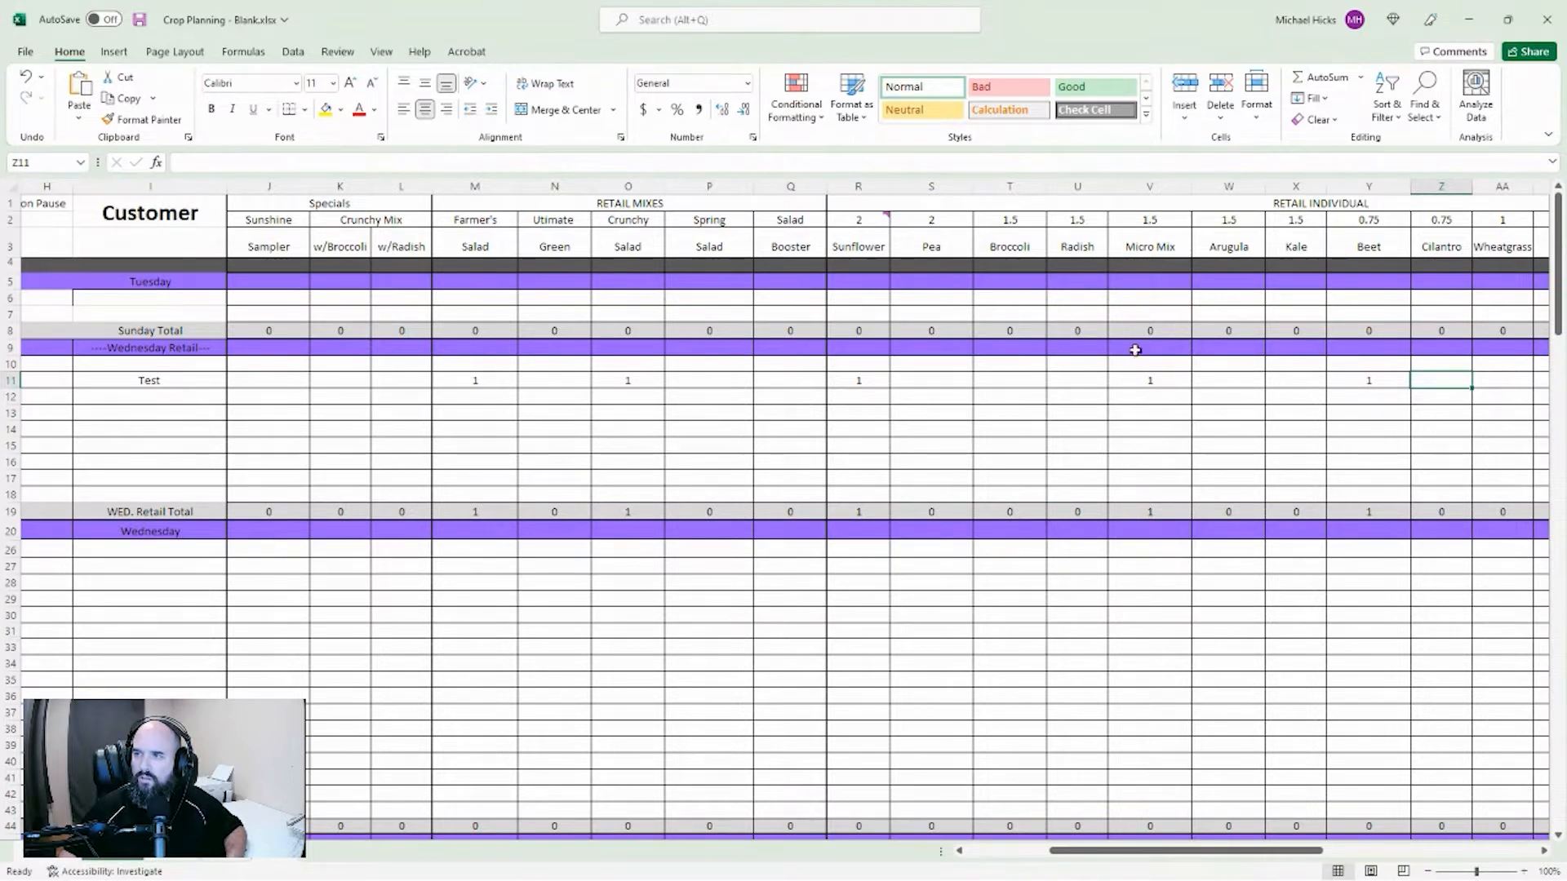
Step: Review the product headings of the Retail Mixes and the sizes above the Retail Individual products from Sunflower to Beet
{"action": "left_click", "coordinate": [867, 220]}
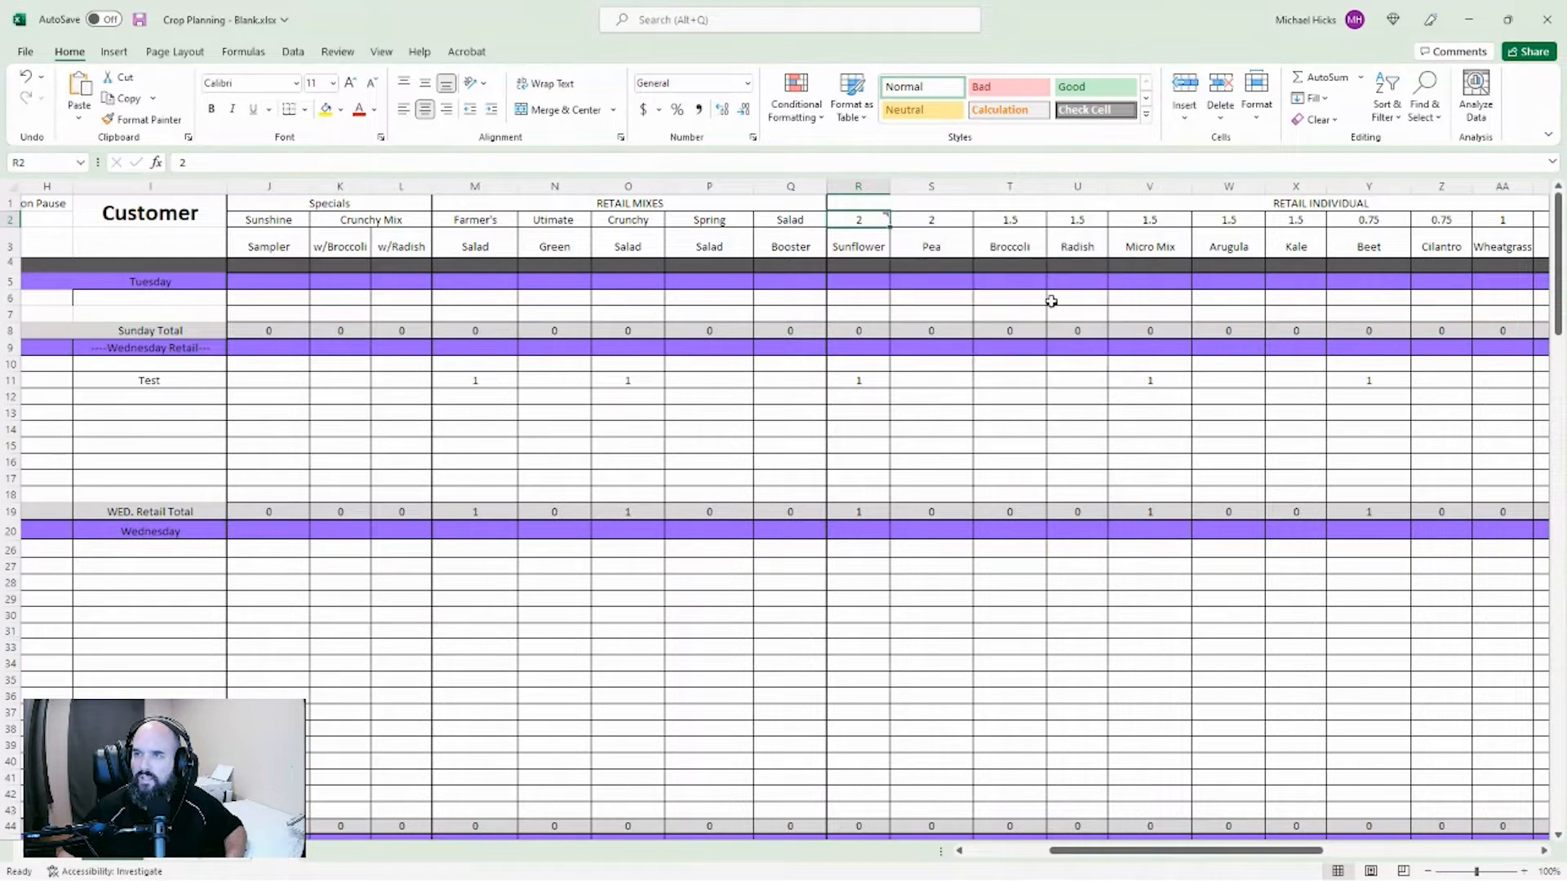
{"action": "left_click_drag", "start_coordinate": [475, 220], "coordinate": [777, 515]}
{"action": "left_click", "coordinate": [747, 415]}
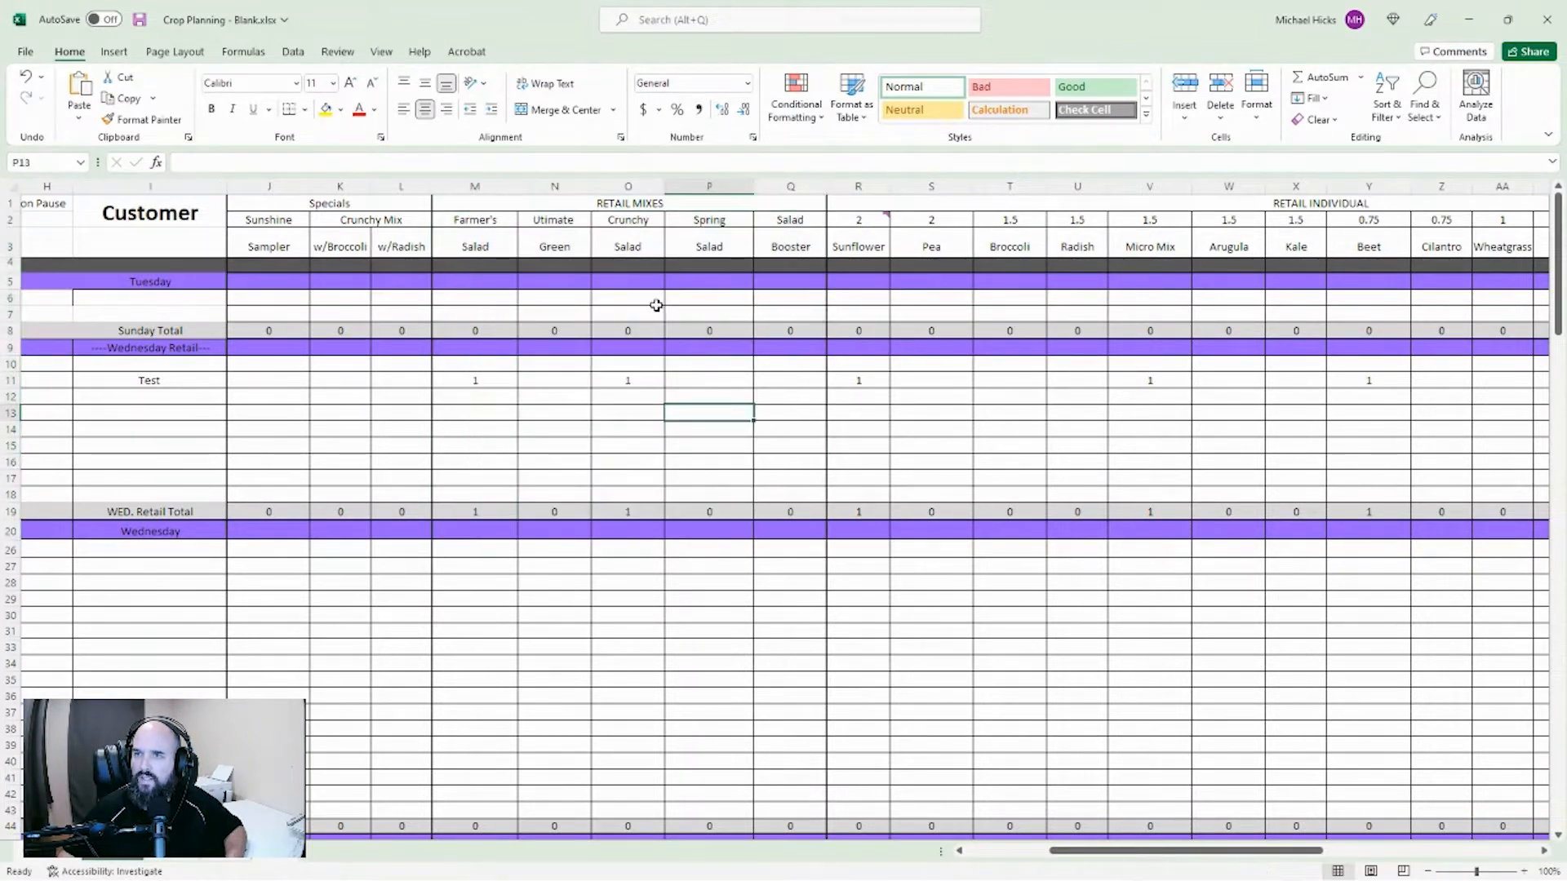
{"action": "mouse_move", "coordinate": [469, 219]}
{"action": "left_mouse_down"}
{"action": "mouse_move", "coordinate": [713, 294]}
{"action": "mouse_move", "coordinate": [756, 475]}
{"action": "mouse_move", "coordinate": [783, 515]}
{"action": "left_mouse_up"}
{"action": "left_click_drag", "start_coordinate": [859, 221], "coordinate": [1368, 247]}
{"action": "left_click", "coordinate": [1150, 347]}
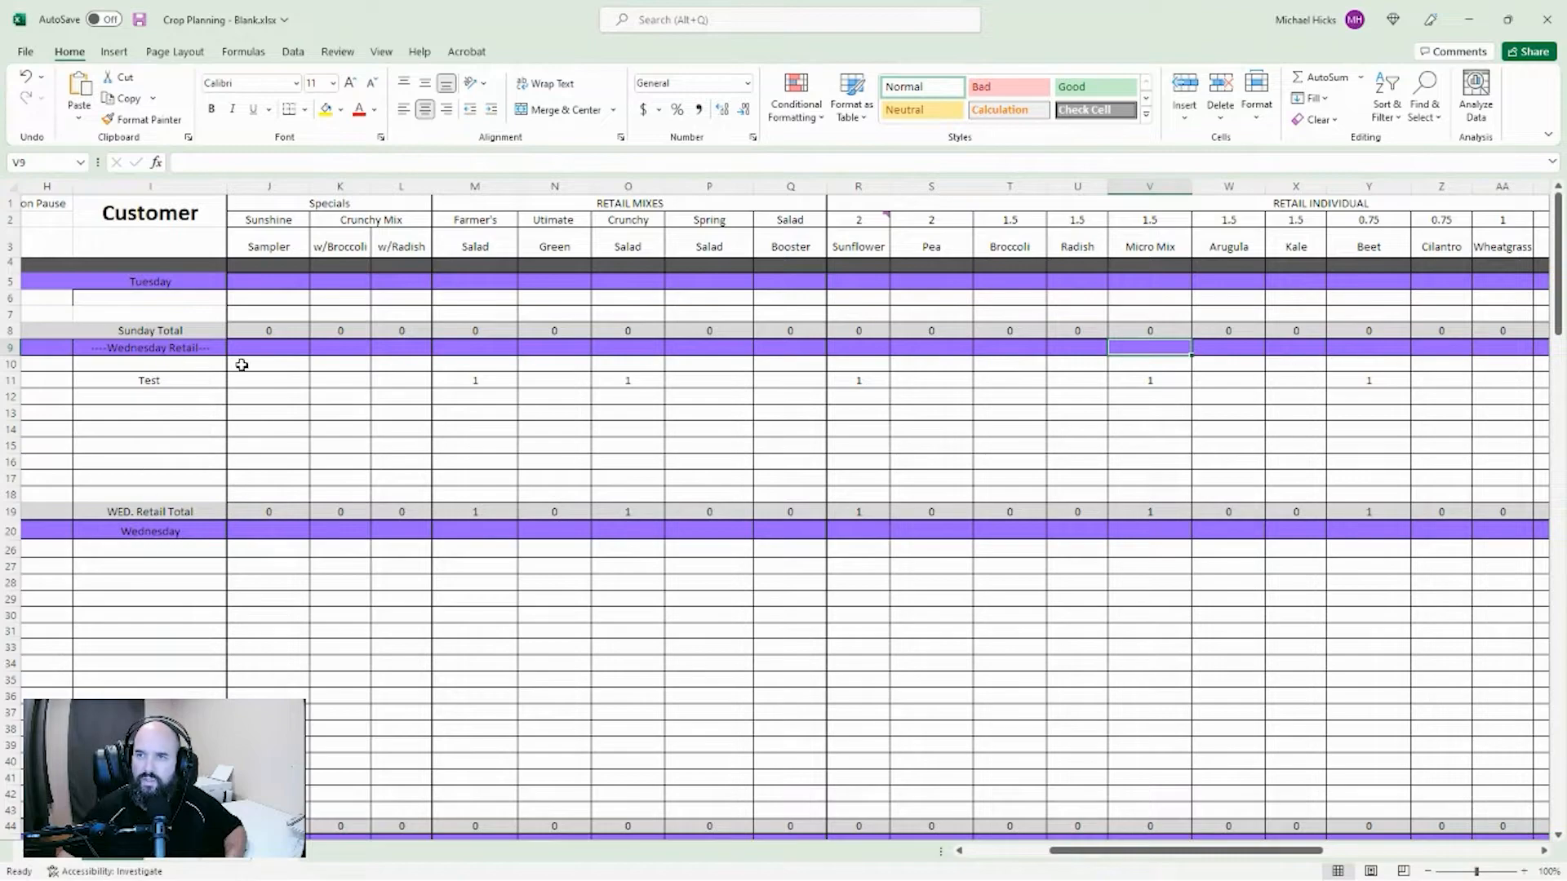
Step: Examine the Totals section and the Sunflower ounces formula in N78 under Wednesday Retail
{"action": "scroll", "coordinate": [234, 353], "scroll_direction": "down", "scroll_amount": 3}
{"action": "scroll", "coordinate": [320, 333], "scroll_direction": "down", "scroll_amount": 12}
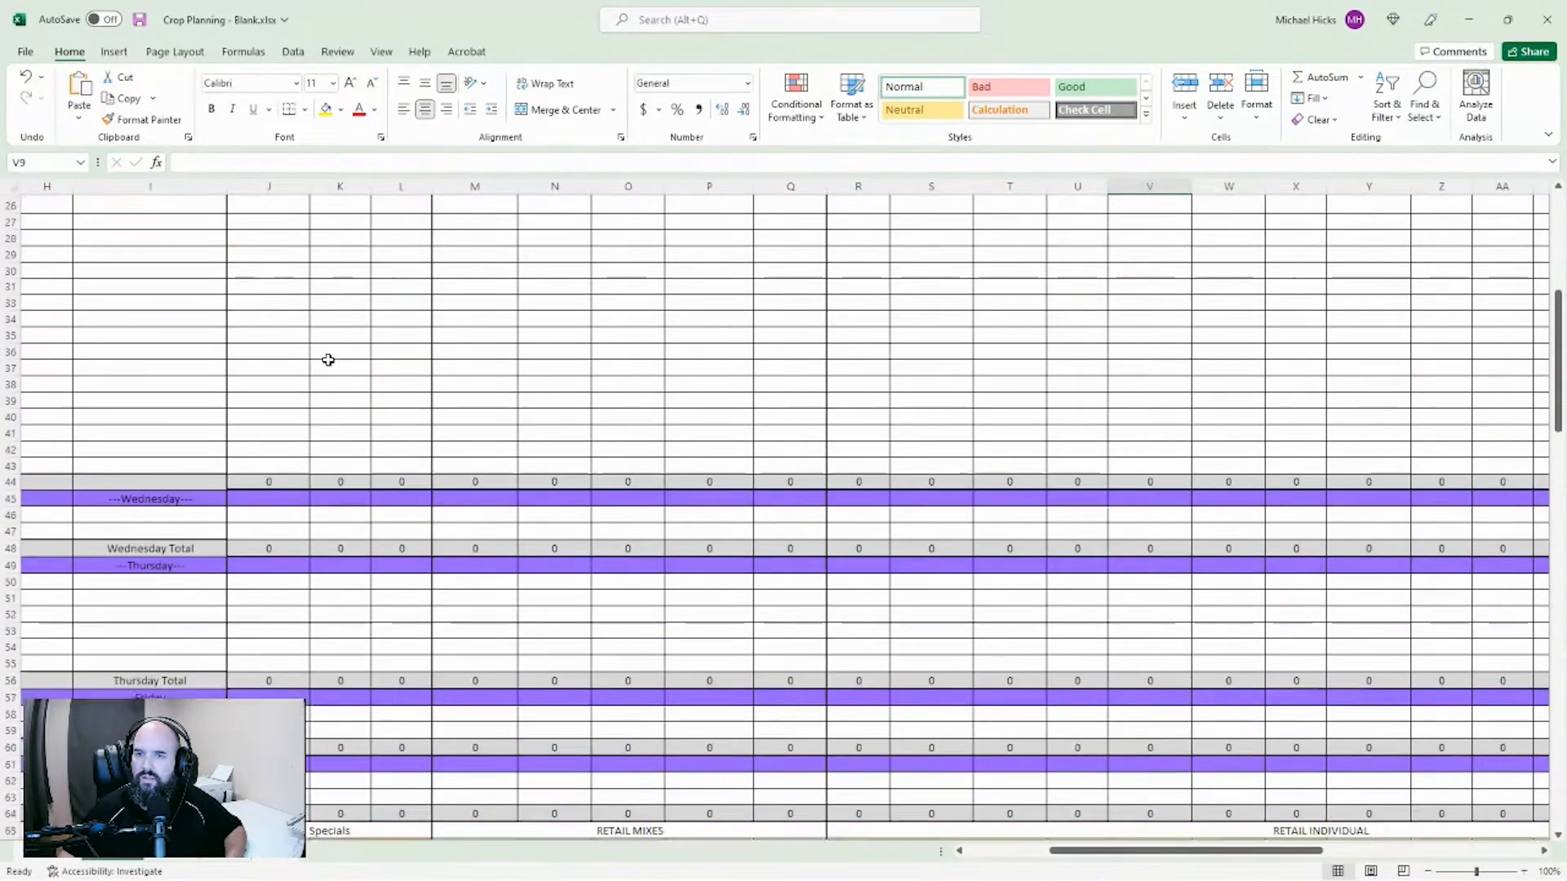
{"action": "scroll", "coordinate": [361, 436], "scroll_direction": "down", "scroll_amount": 4}
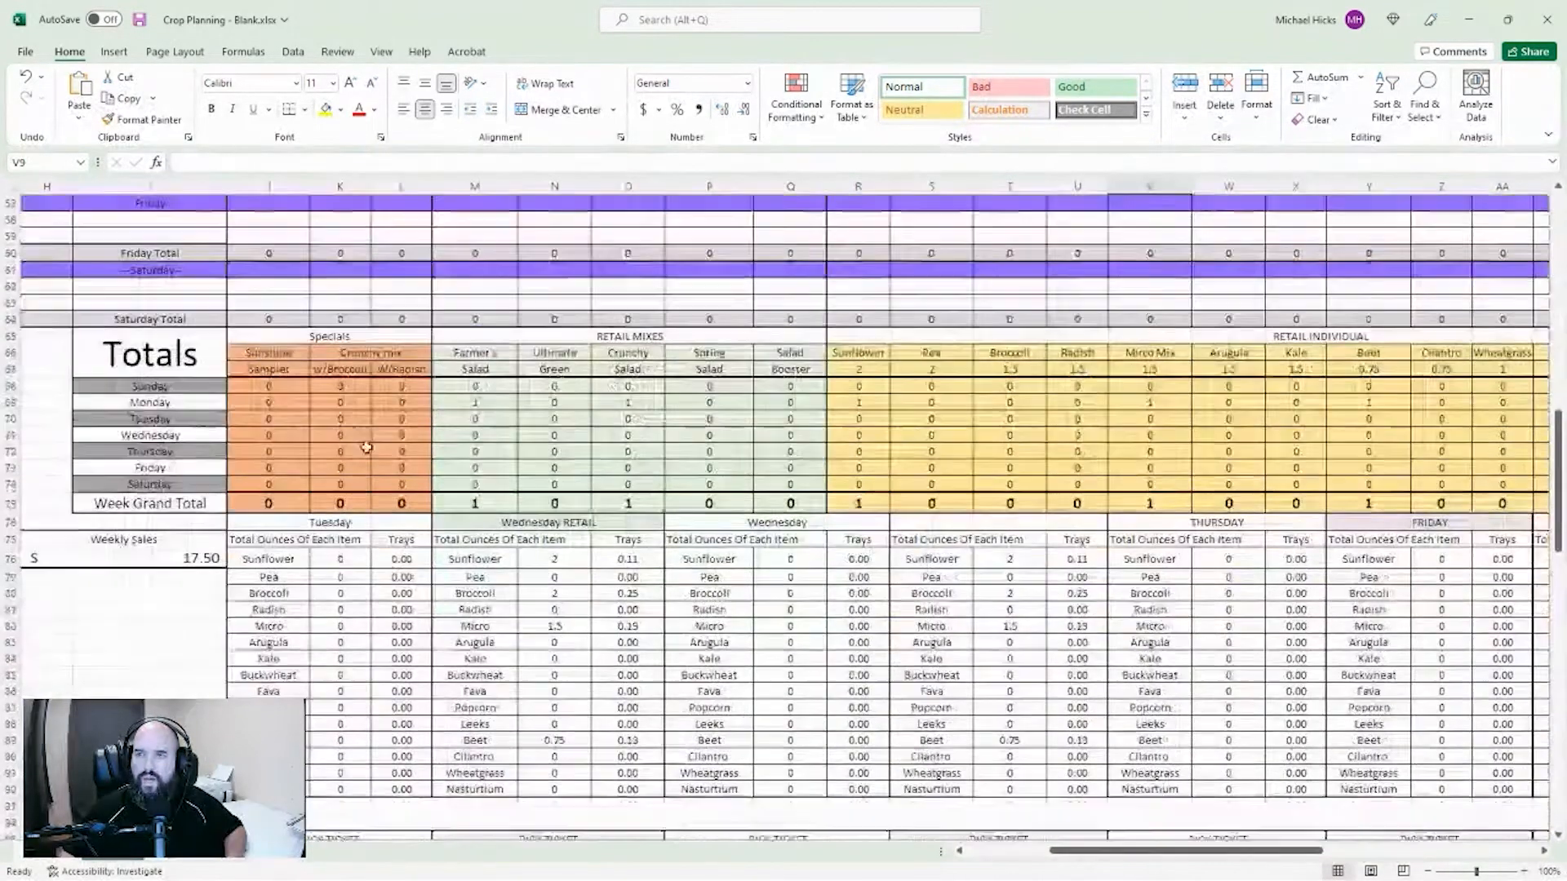
{"action": "left_click", "coordinate": [564, 423]}
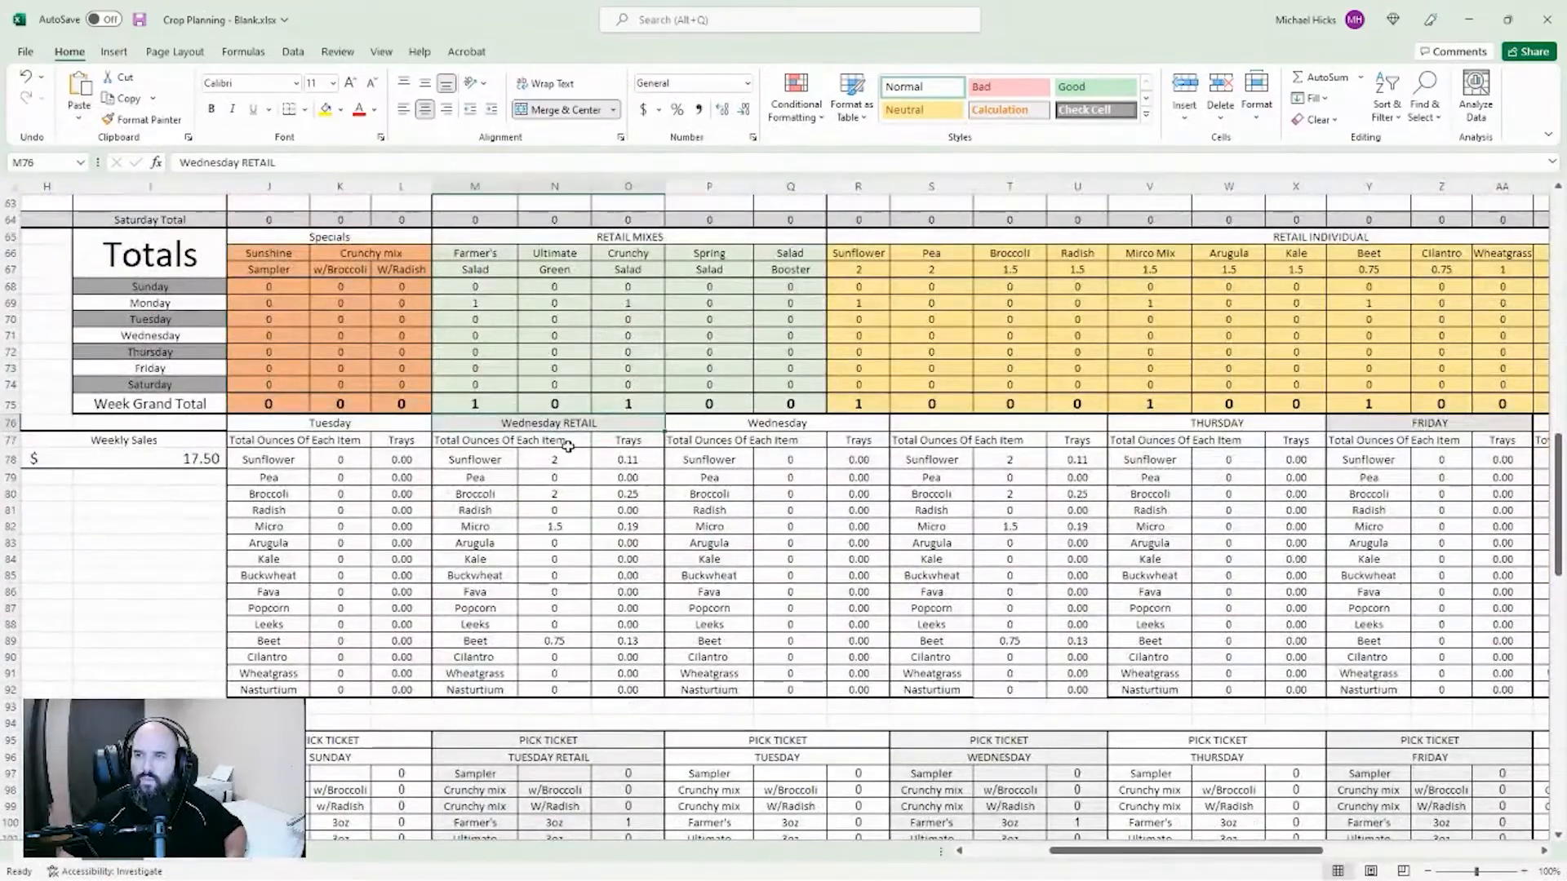
{"action": "left_click", "coordinate": [563, 460]}
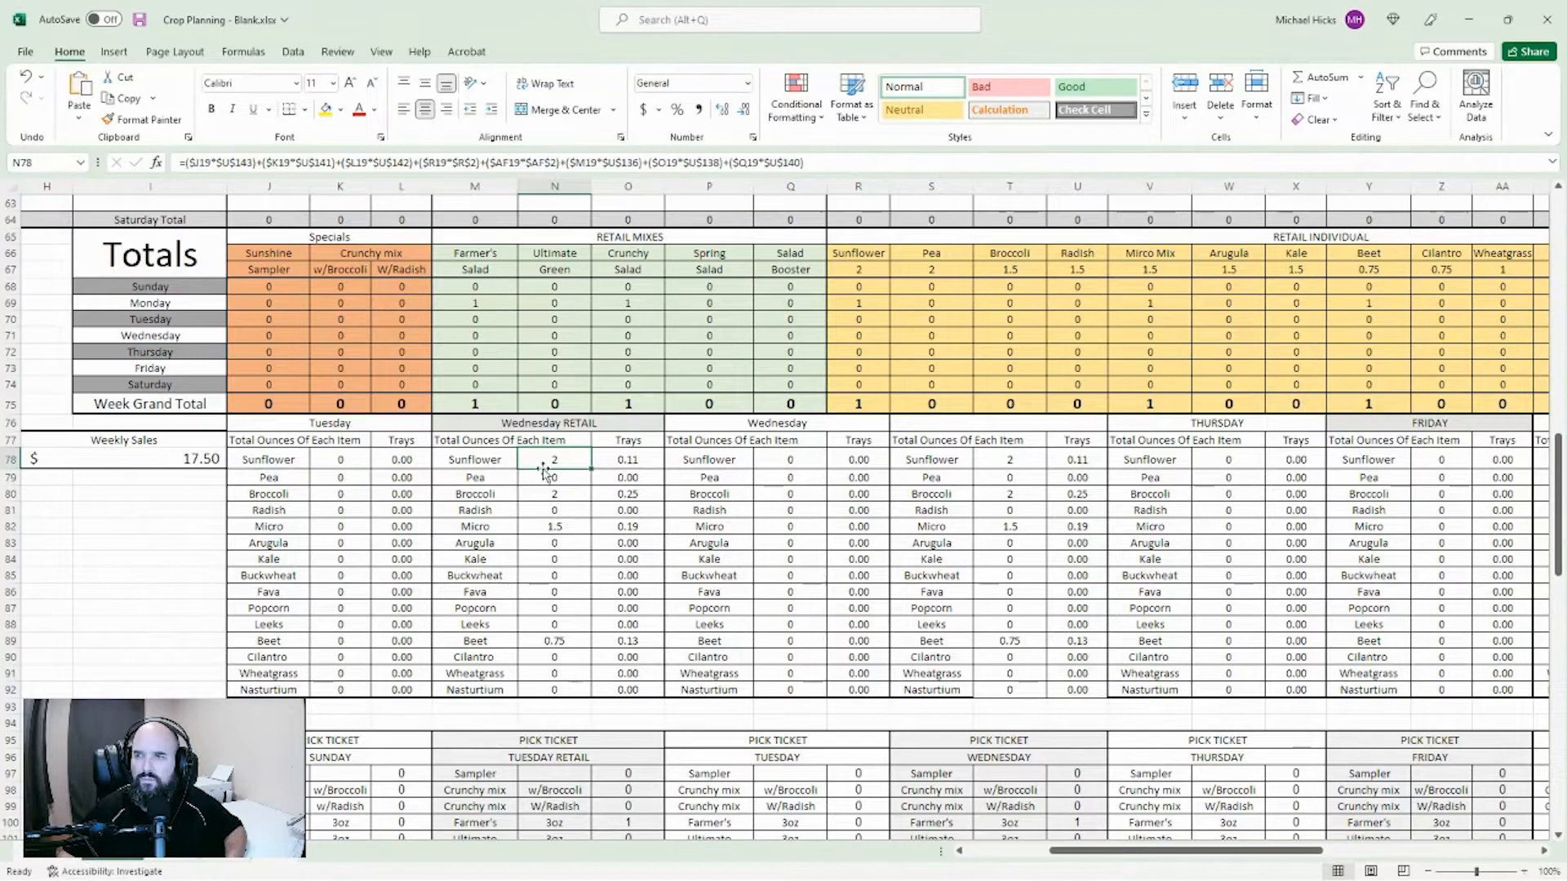
{"action": "scroll", "coordinate": [915, 612], "scroll_direction": "up", "scroll_amount": 7}
{"action": "scroll", "coordinate": [914, 613], "scroll_direction": "down", "scroll_amount": 3}
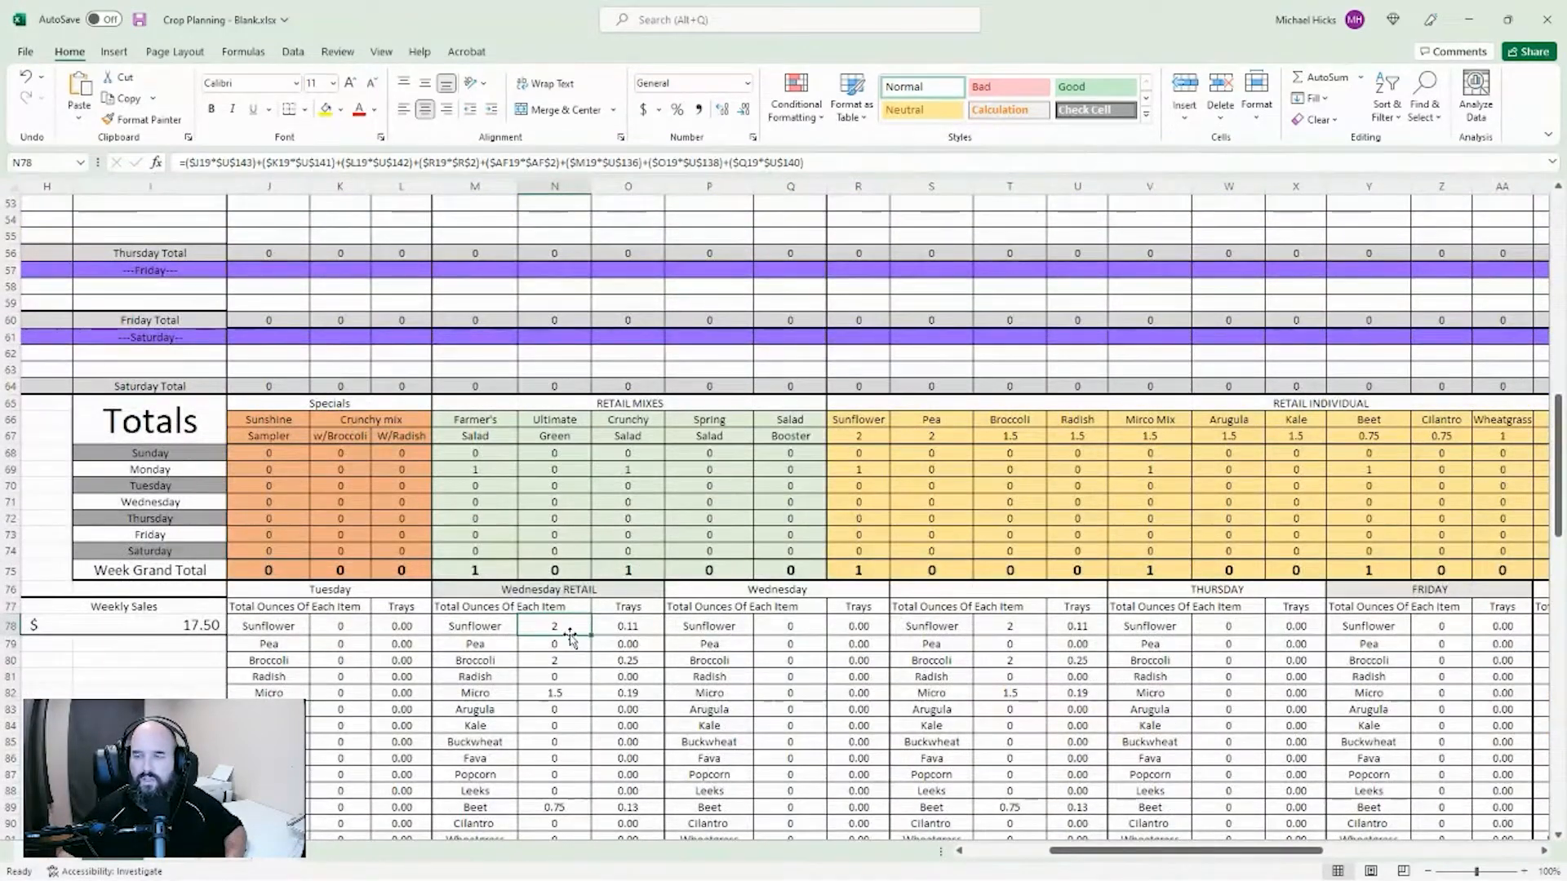
Step: Inspect the Retail Mixes grand totals and the Monday row totals for Farmer's Salad, Crunchy Salad, Sunflower, Micro Mix and Beet
{"action": "left_click_drag", "start_coordinate": [461, 568], "coordinate": [759, 568]}
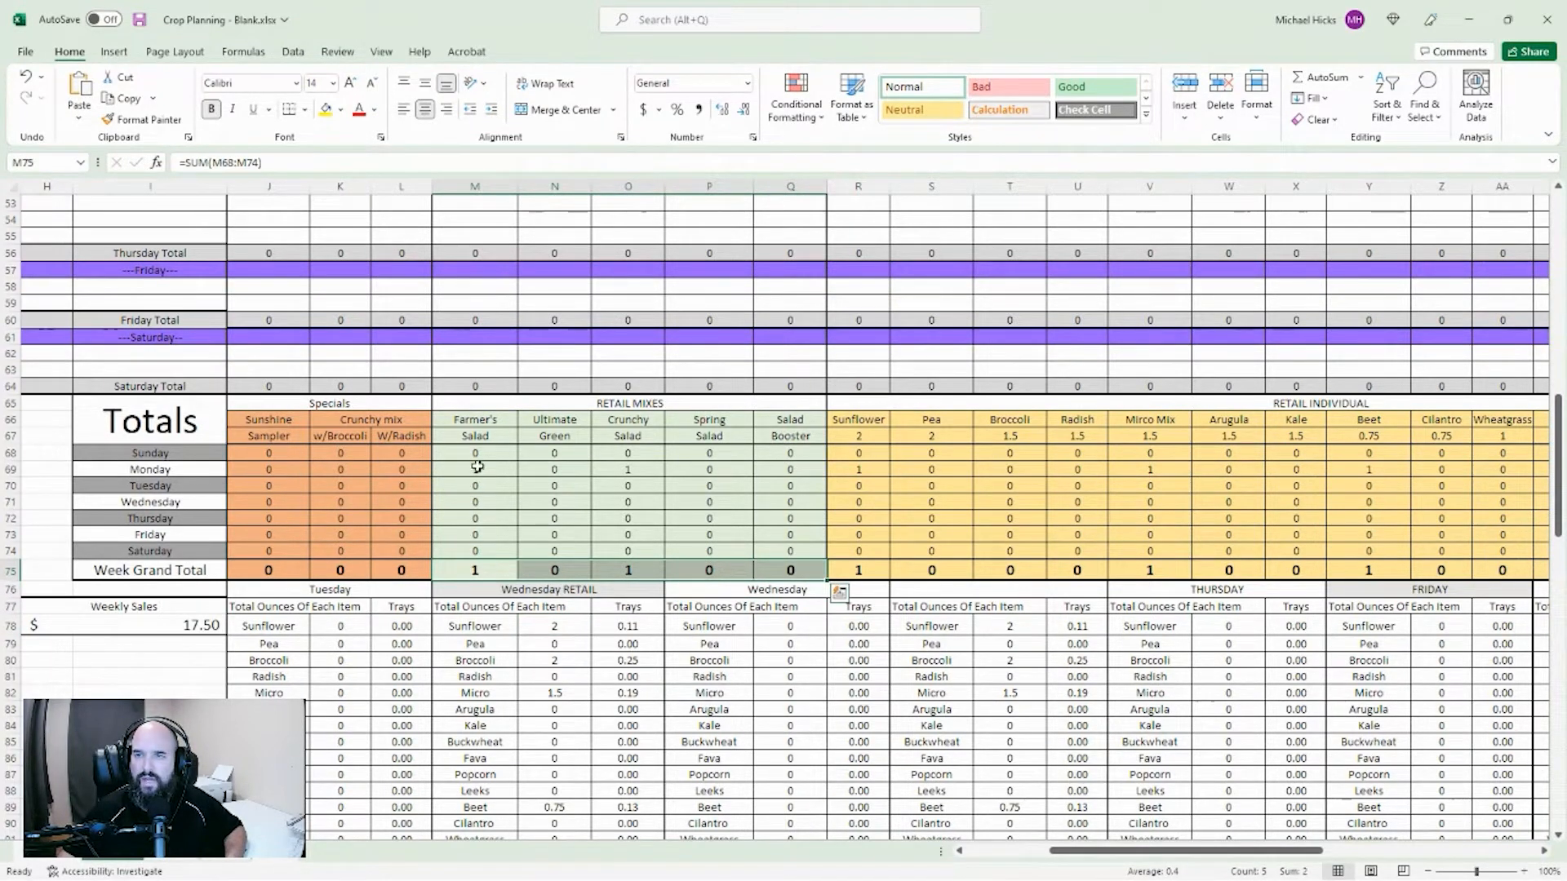
{"action": "left_click_drag", "start_coordinate": [477, 466], "coordinate": [787, 468]}
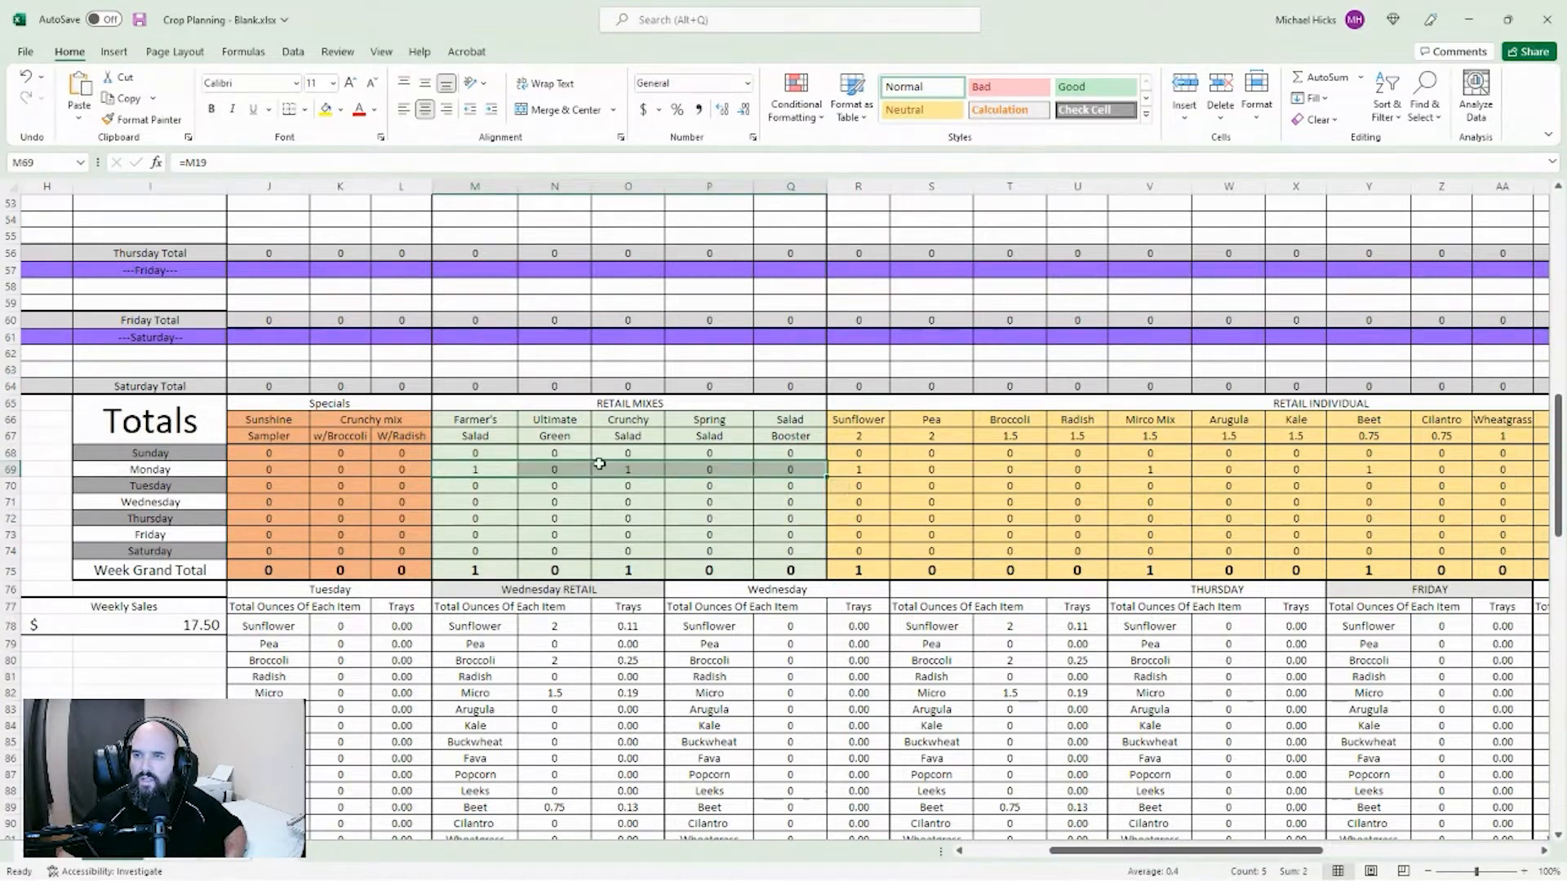
{"action": "left_click", "coordinate": [462, 465]}
{"action": "left_click", "coordinate": [614, 466]}
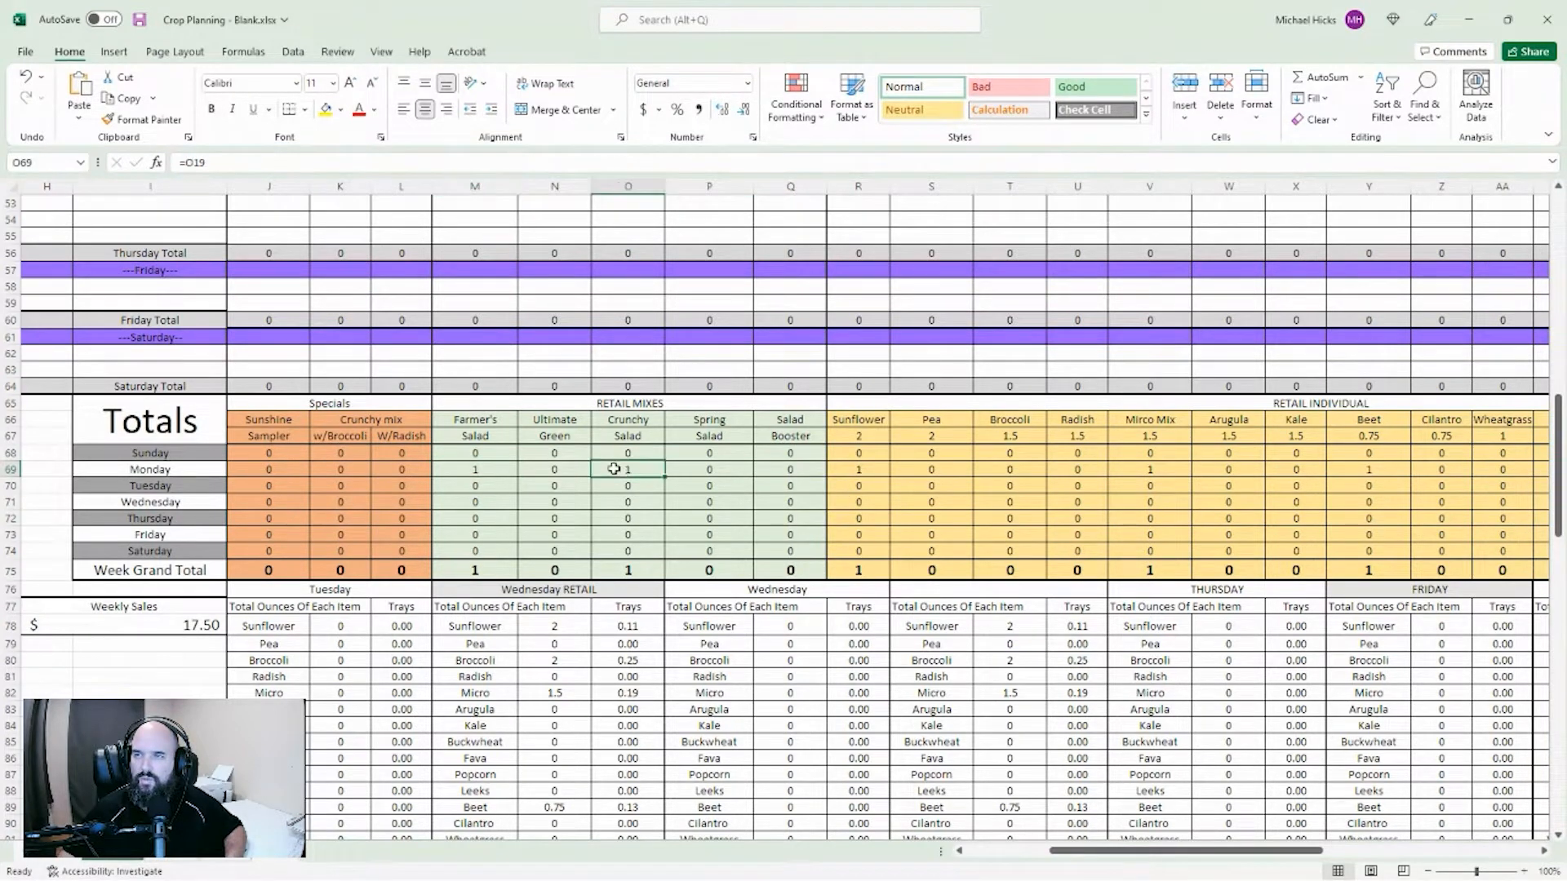
{"action": "left_click", "coordinate": [849, 470]}
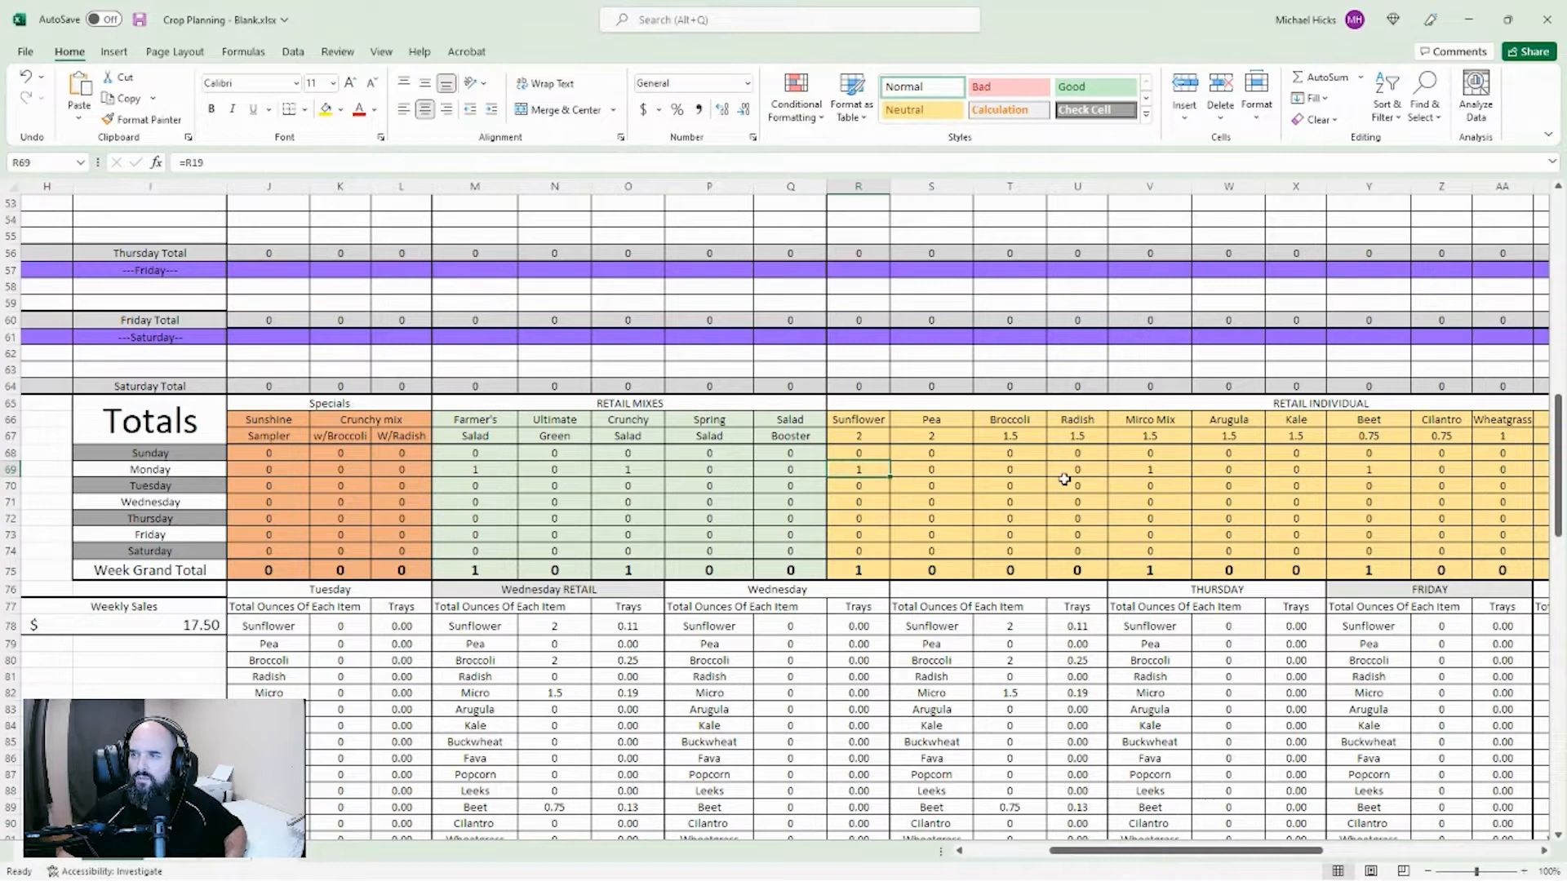
{"action": "left_click", "coordinate": [1139, 476]}
{"action": "left_click", "coordinate": [1360, 476]}
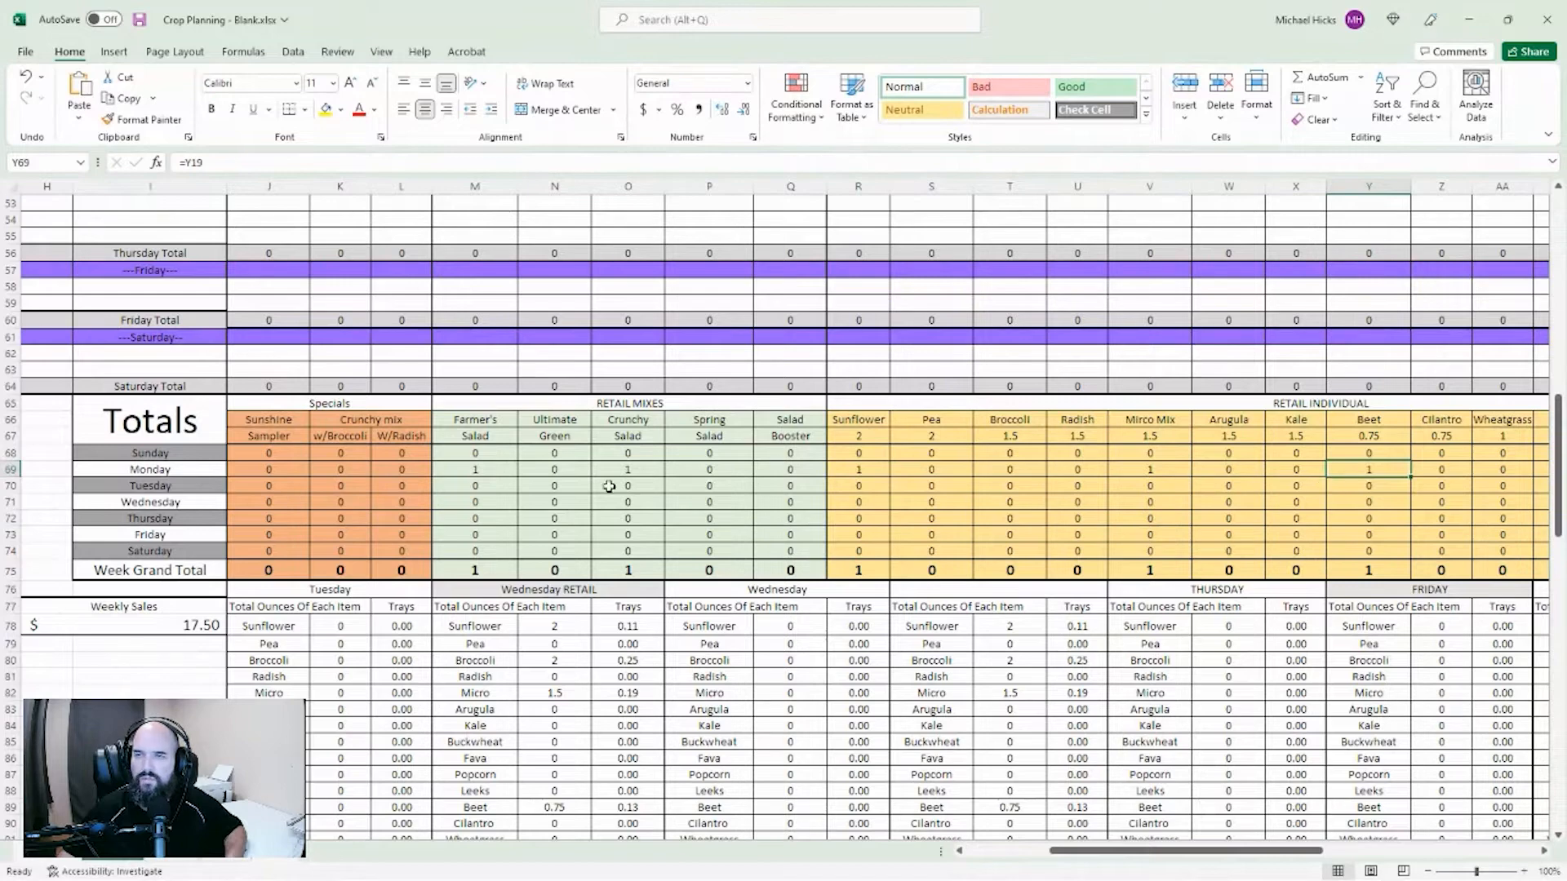
{"action": "left_click", "coordinate": [473, 473]}
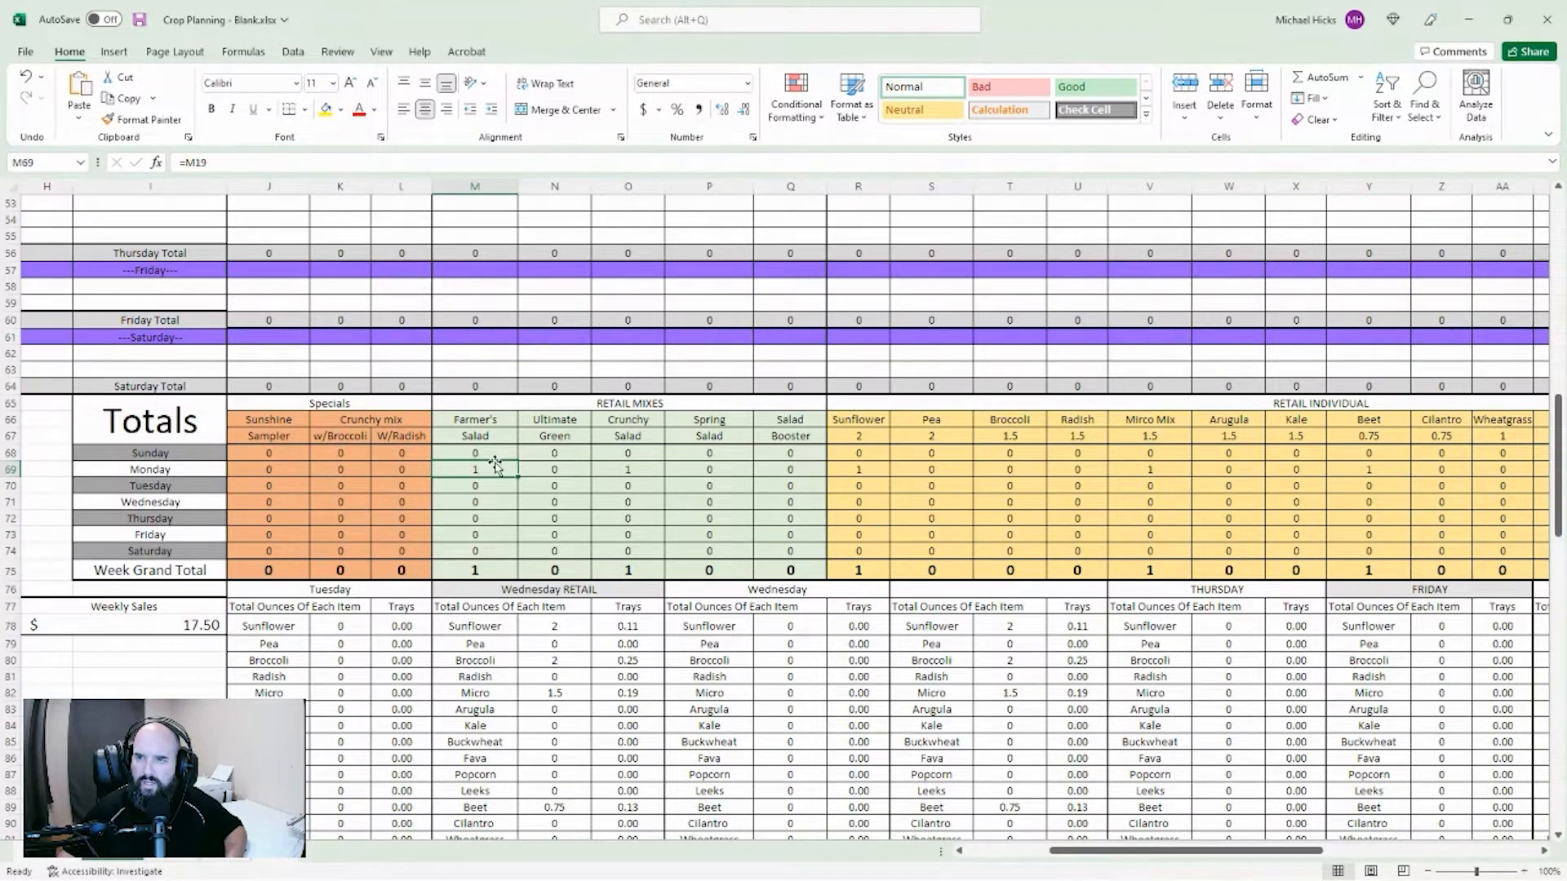
Step: Check the Wednesday Retail Sunflower trays formula in O78 and ounces formula in N78, along with the Monday Farmer's Salad total
{"action": "scroll", "coordinate": [478, 426], "scroll_direction": "down", "scroll_amount": 2}
{"action": "scroll", "coordinate": [477, 426], "scroll_direction": "down", "scroll_amount": 2}
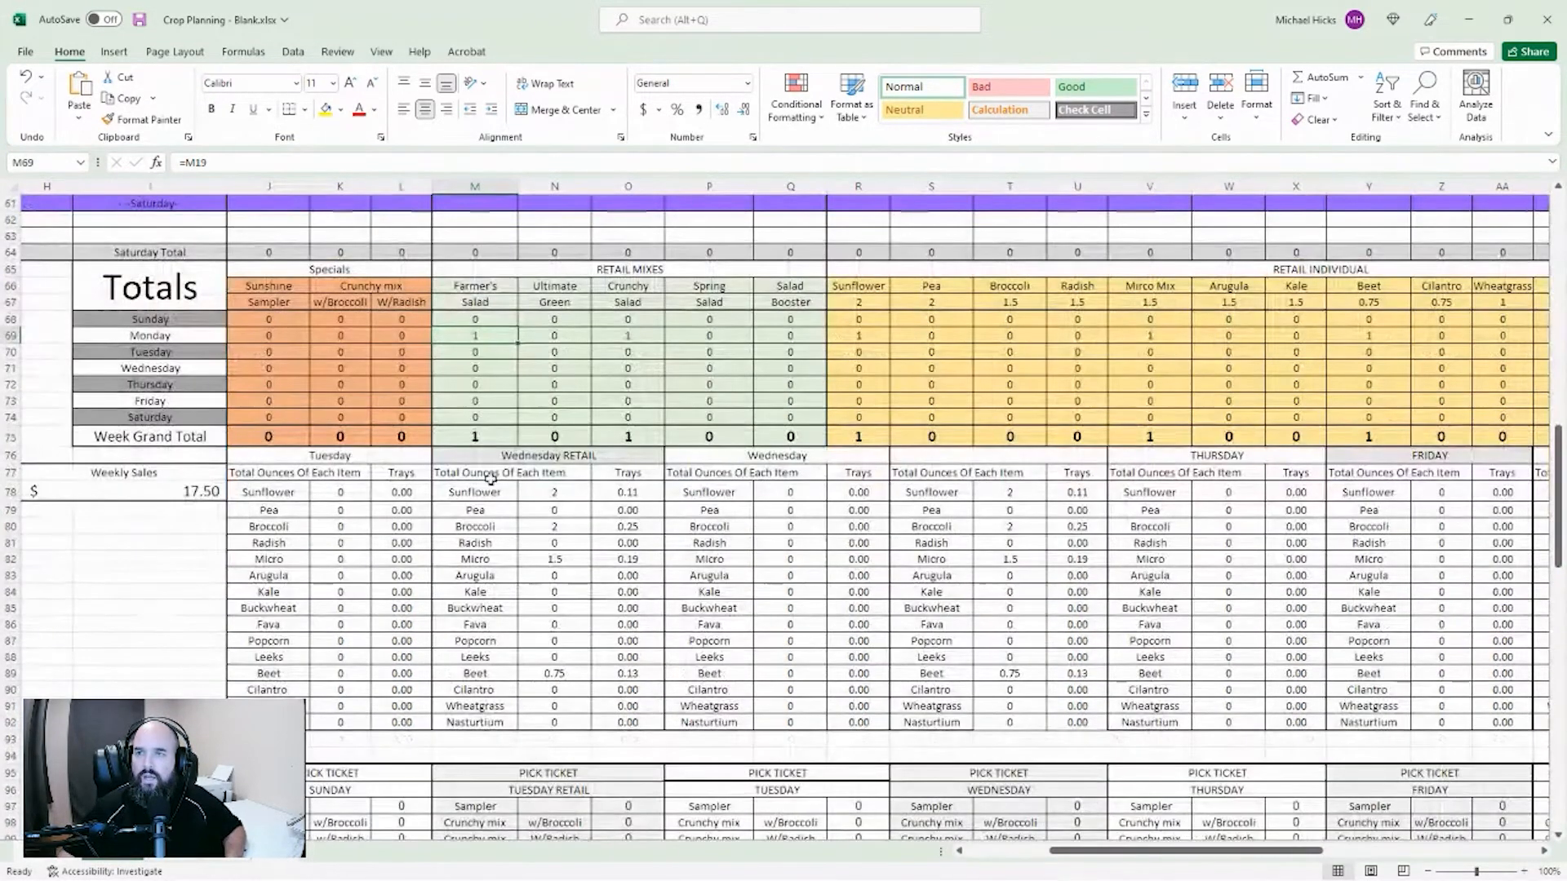
{"action": "left_click", "coordinate": [624, 494]}
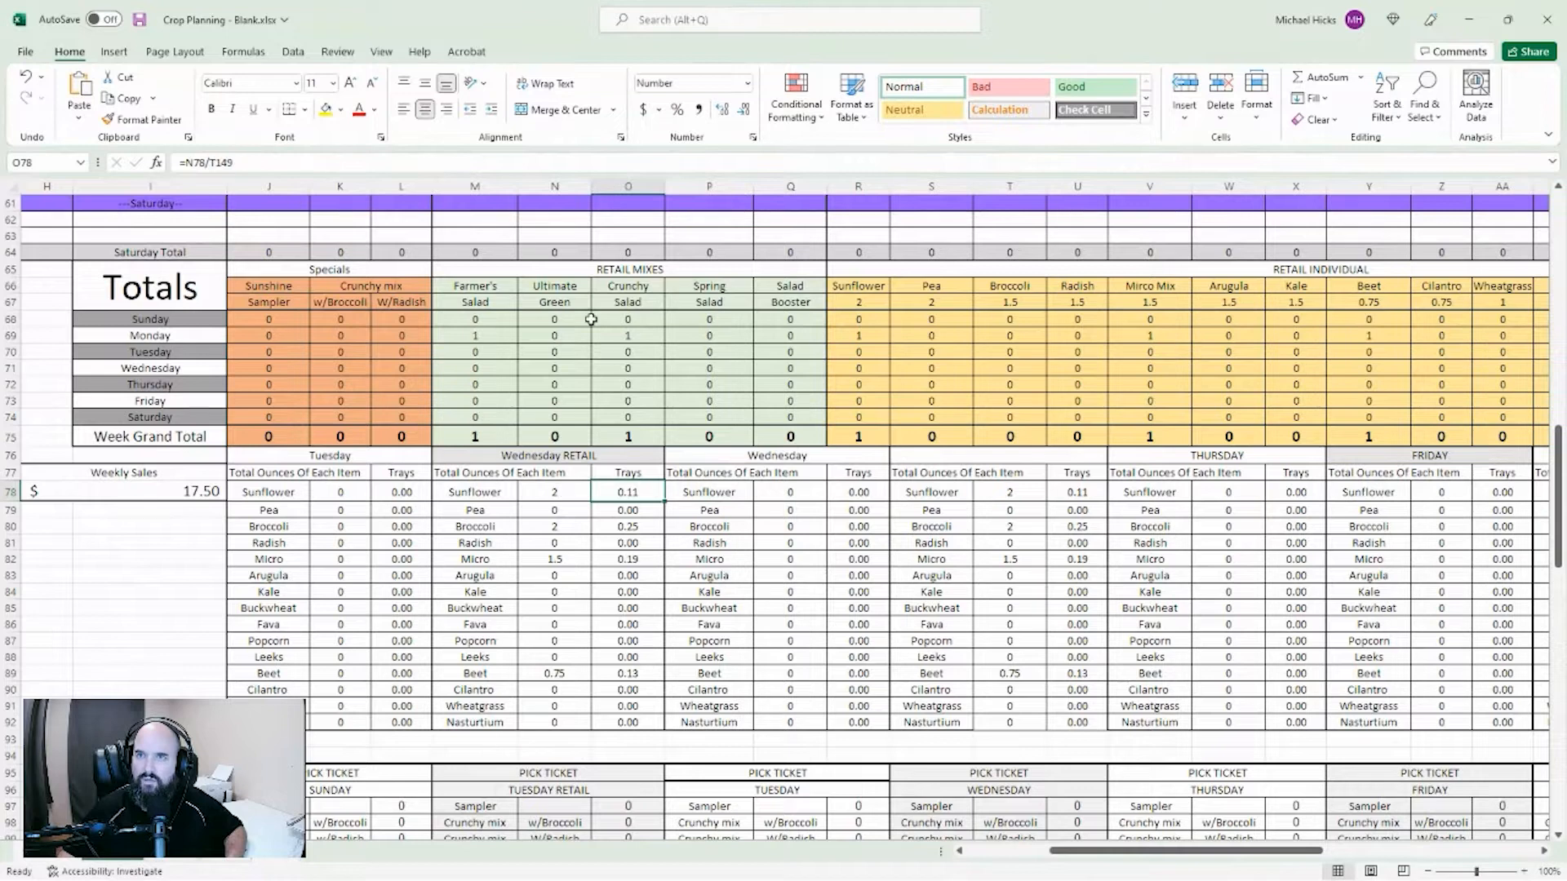
{"action": "left_click", "coordinate": [476, 337]}
{"action": "type", "text": "19"}
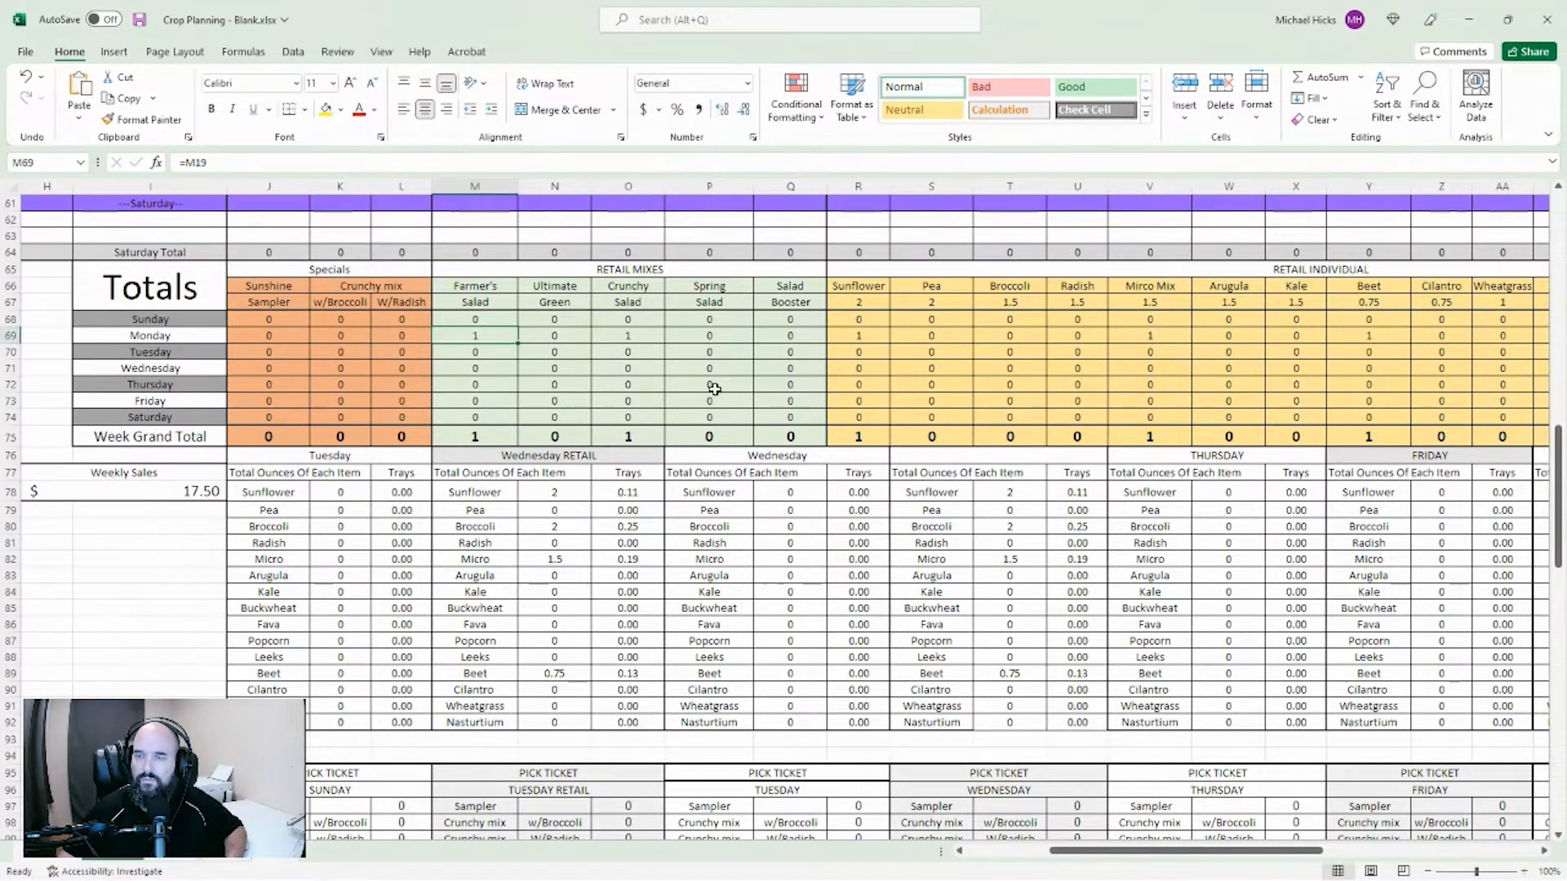
{"action": "left_click", "coordinate": [551, 492]}
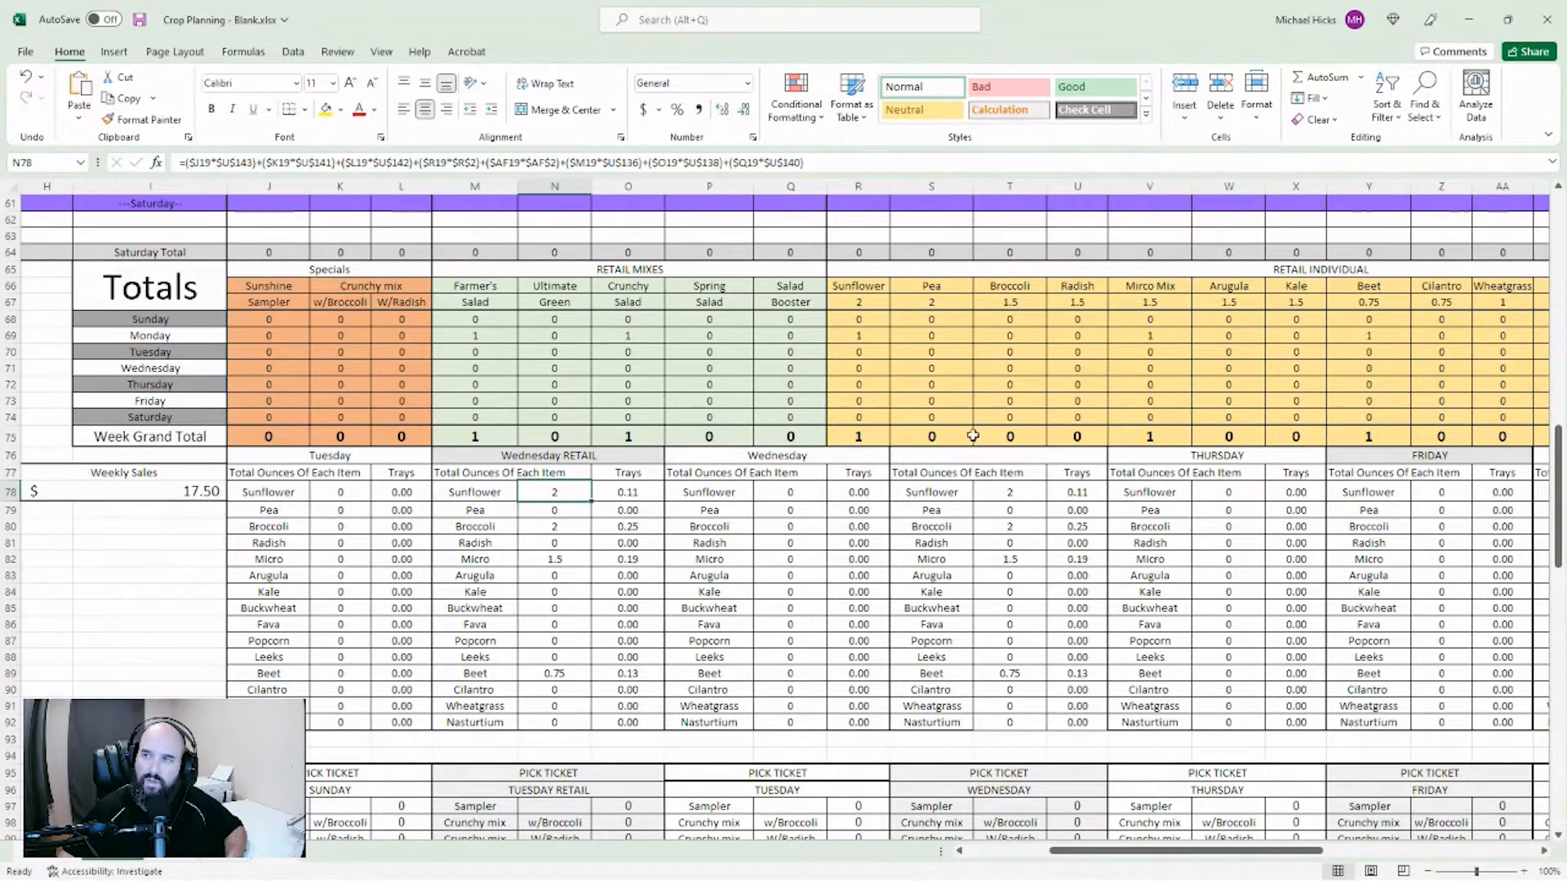
Step: Compare the Monday totals for individual Sunflower, Farmer's Salad and Crunchy Salad
{"action": "left_click", "coordinate": [868, 334]}
{"action": "left_click", "coordinate": [469, 333]}
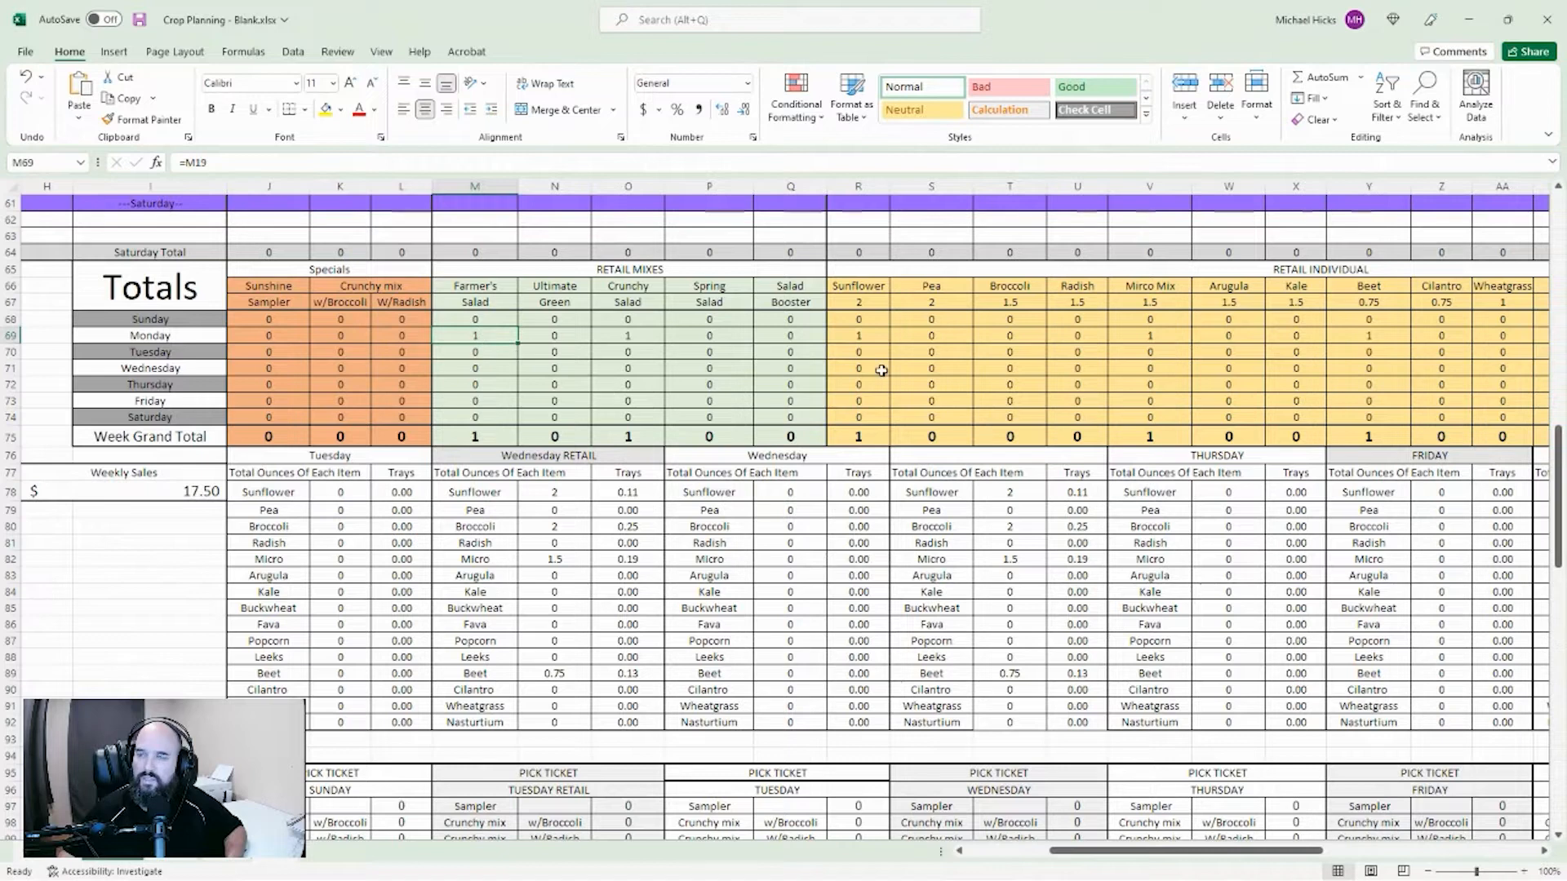
{"action": "left_click", "coordinate": [860, 337]}
{"action": "left_click", "coordinate": [636, 341]}
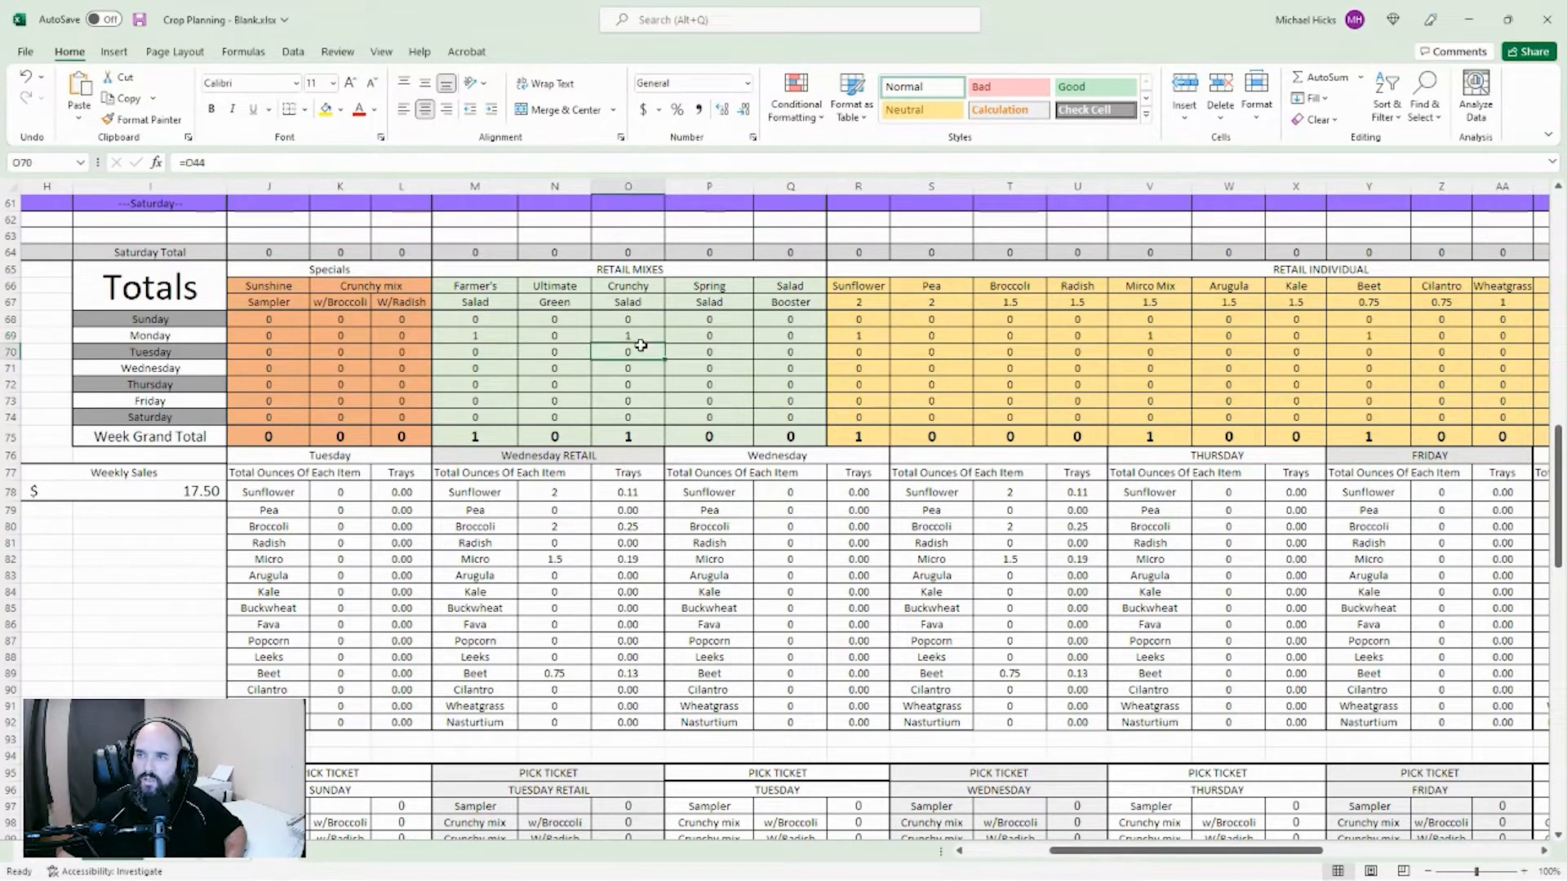
{"action": "left_click", "coordinate": [841, 334]}
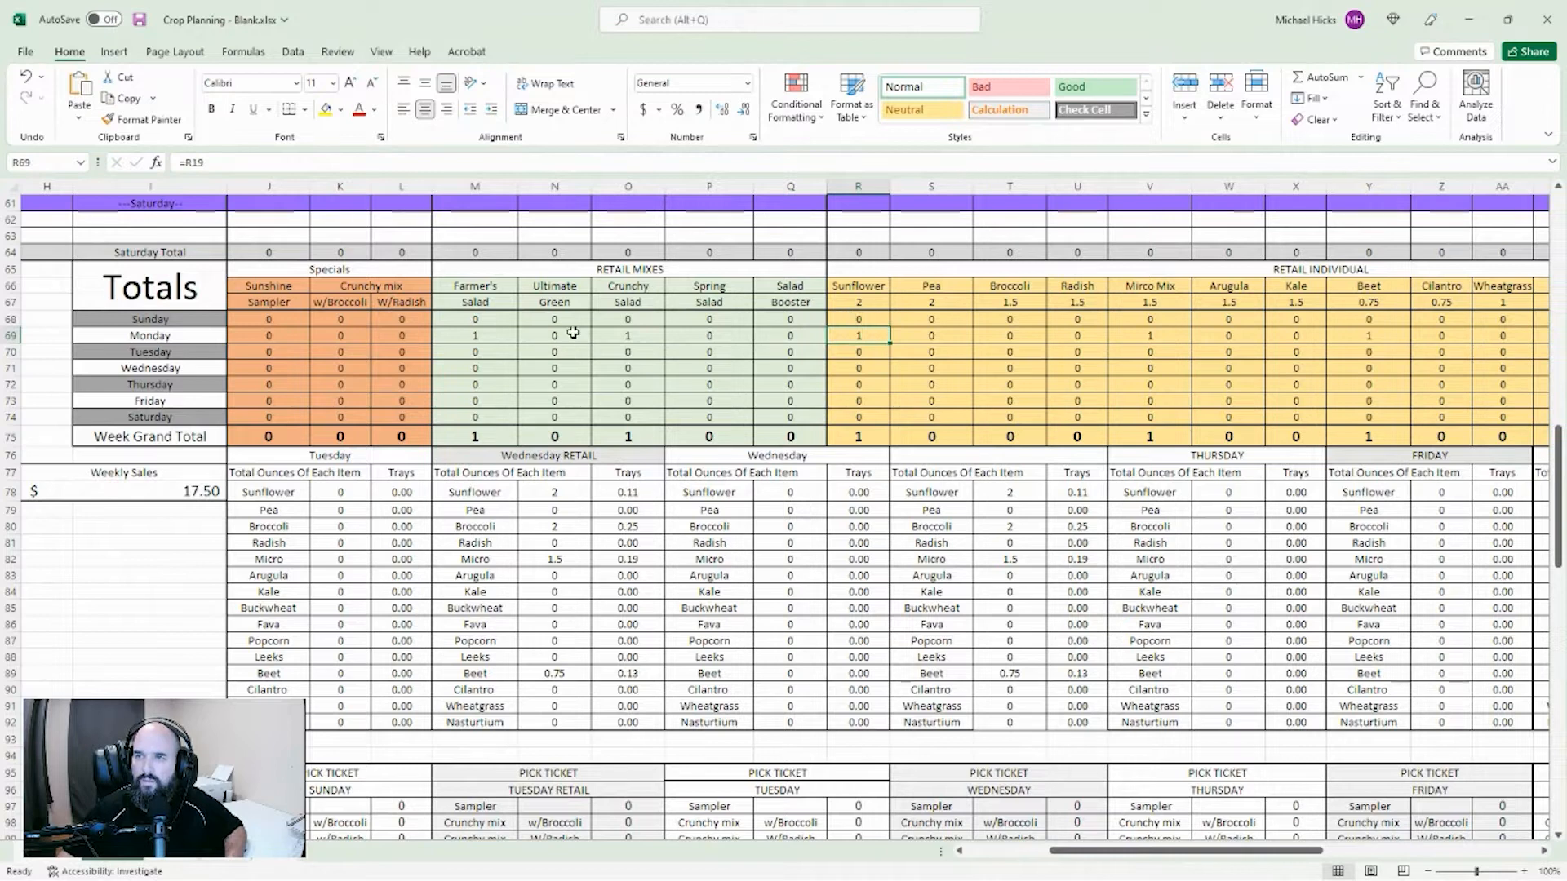
Step: Examine how the Wednesday Retail Sunflower ounces in N78 convert to trays in O78, and look over the tray column
{"action": "left_click", "coordinate": [627, 495]}
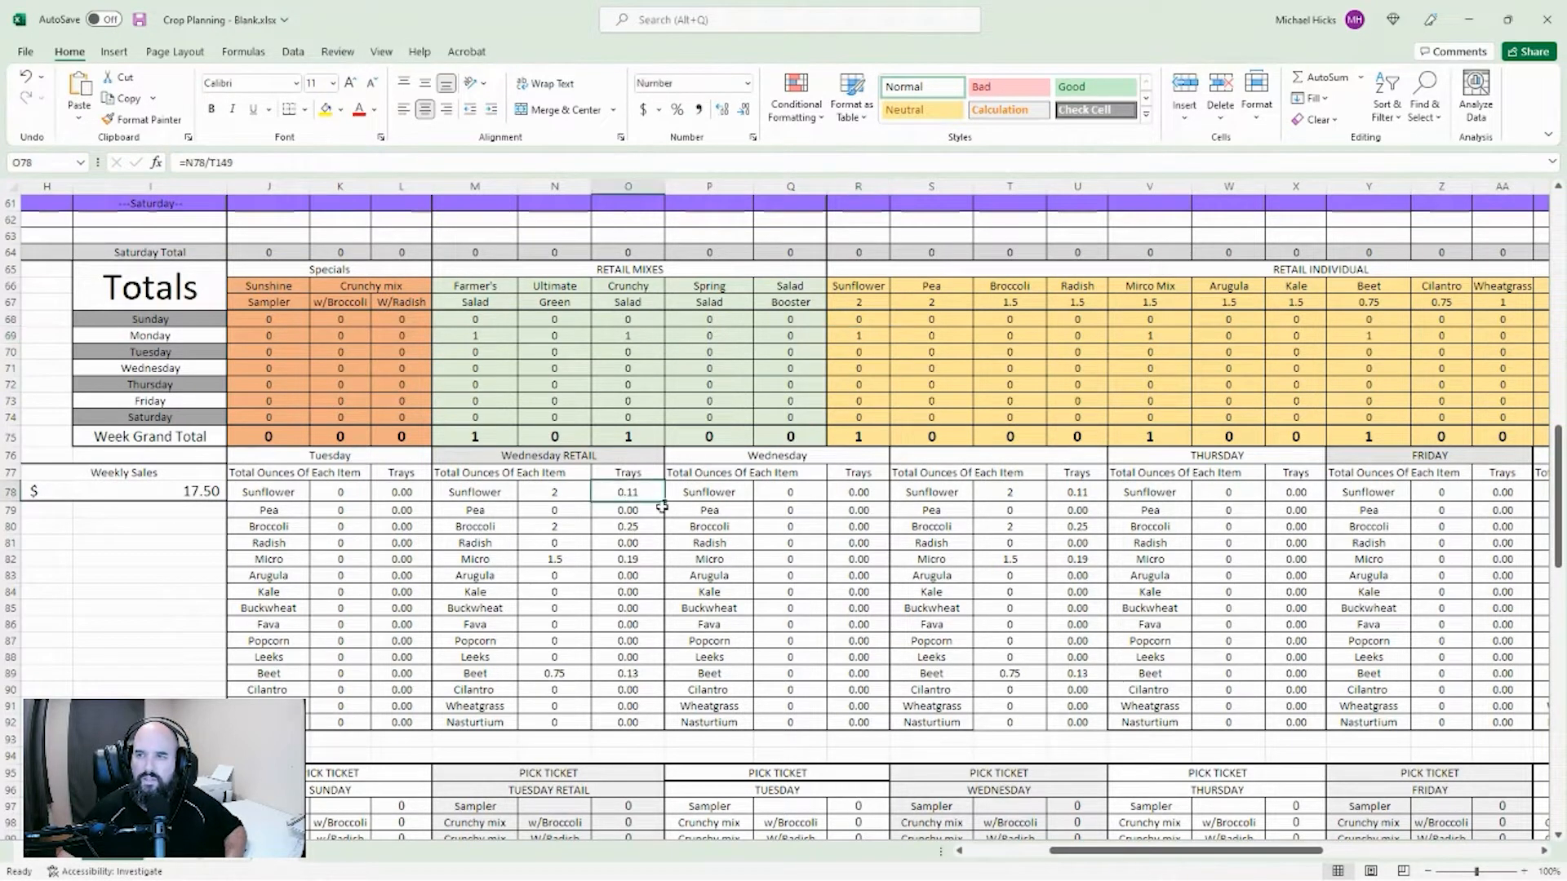
{"action": "left_click", "coordinate": [549, 491]}
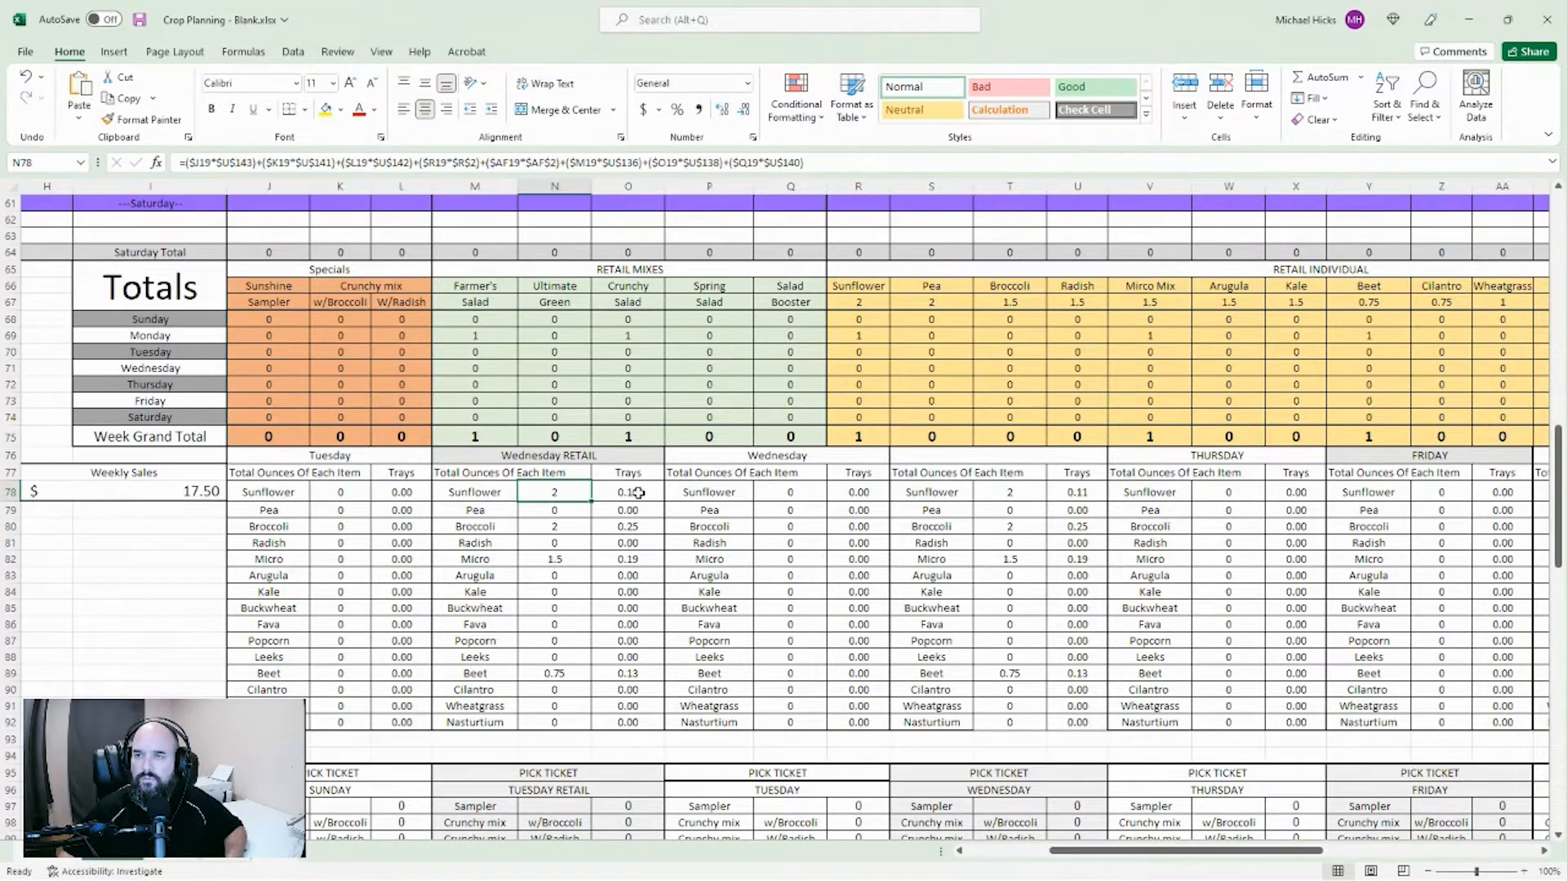
{"action": "scroll", "coordinate": [620, 490], "scroll_direction": "down", "scroll_amount": 2}
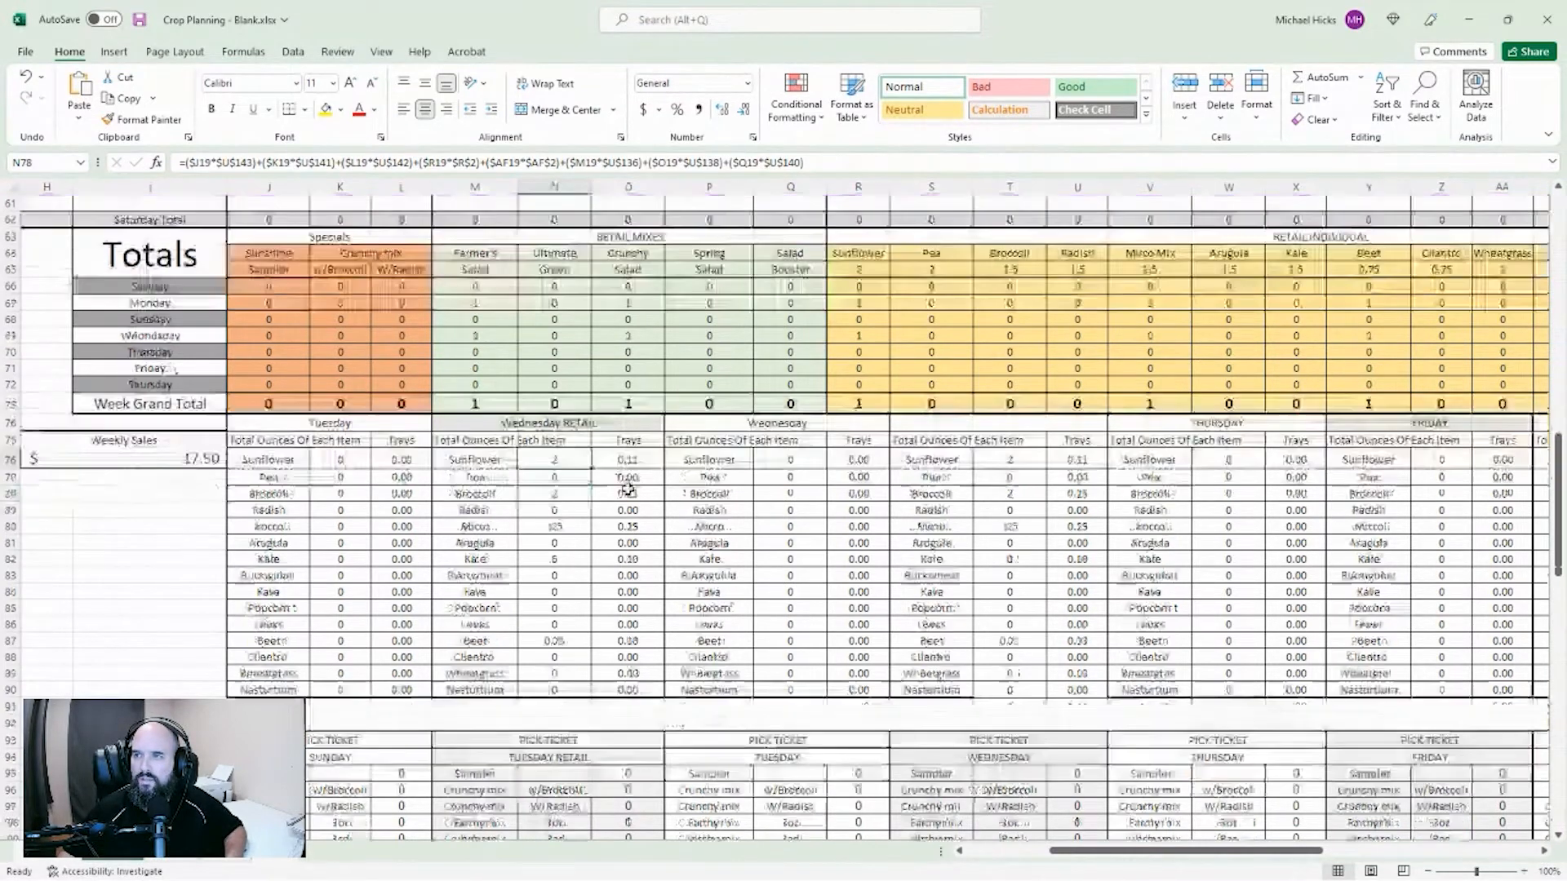
{"action": "left_click", "coordinate": [641, 426]}
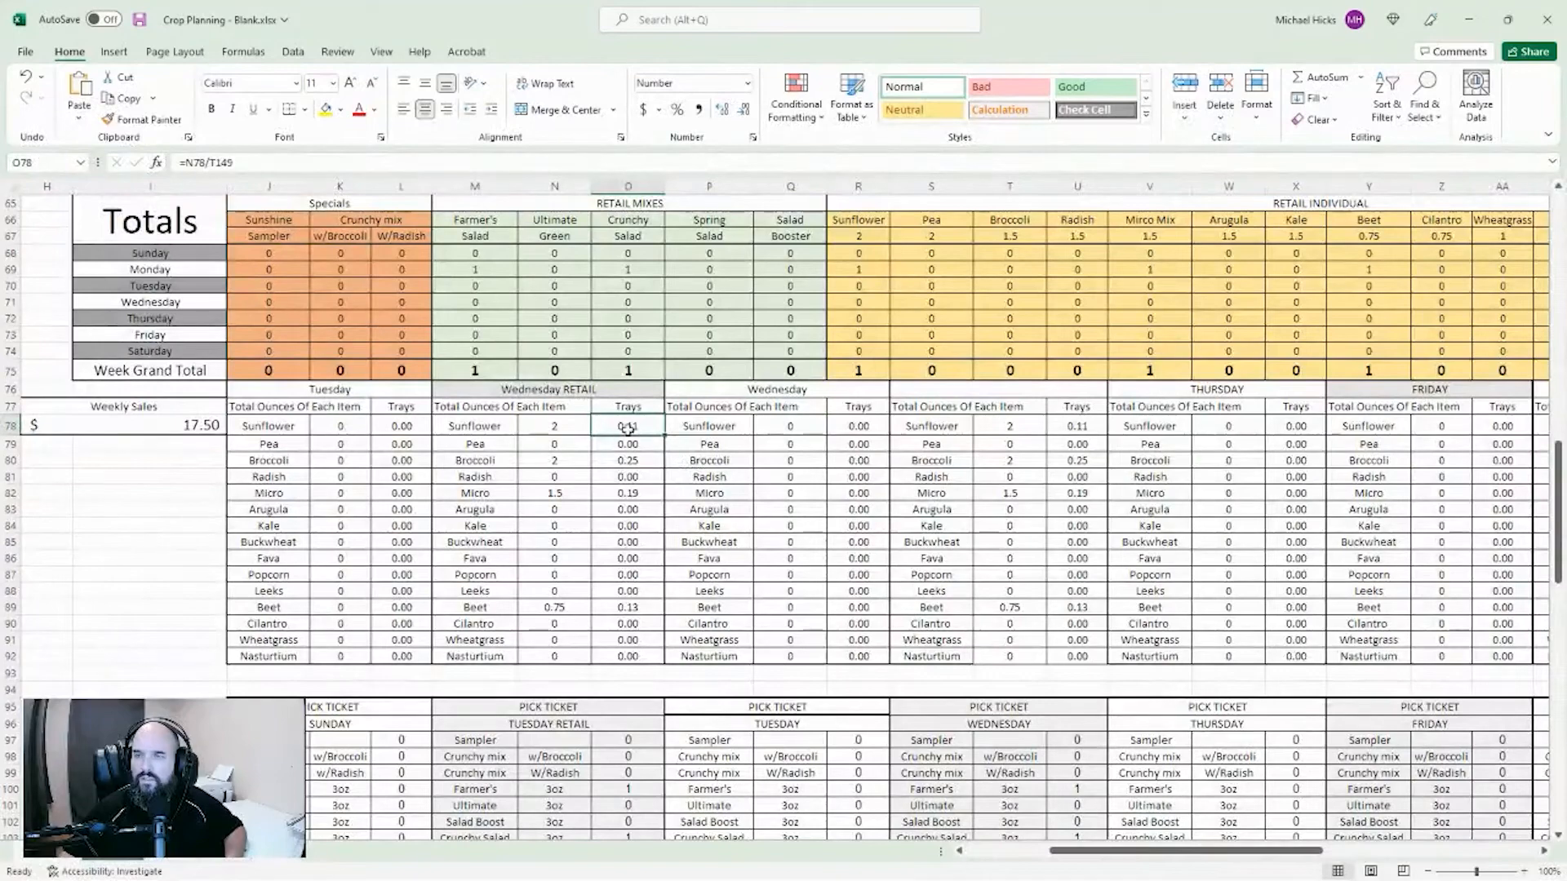
{"action": "scroll", "coordinate": [632, 457], "scroll_direction": "down", "scroll_amount": 2}
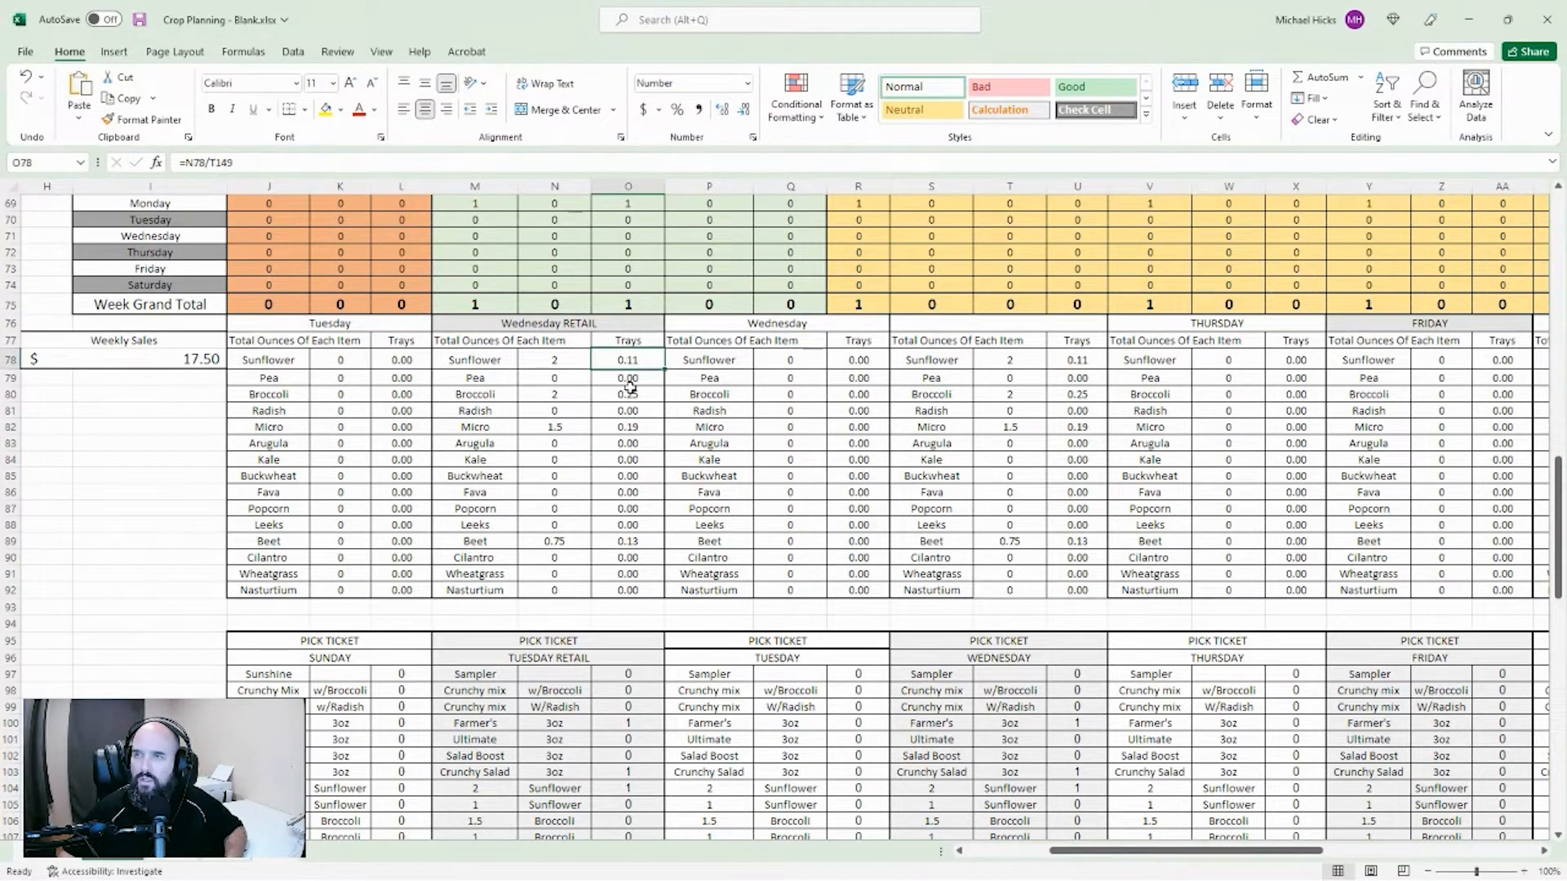
Step: Review the Tuesday Retail pick ticket and its quantities from Sampler down to Spring Salad
{"action": "scroll", "coordinate": [671, 401], "scroll_direction": "up", "scroll_amount": 3}
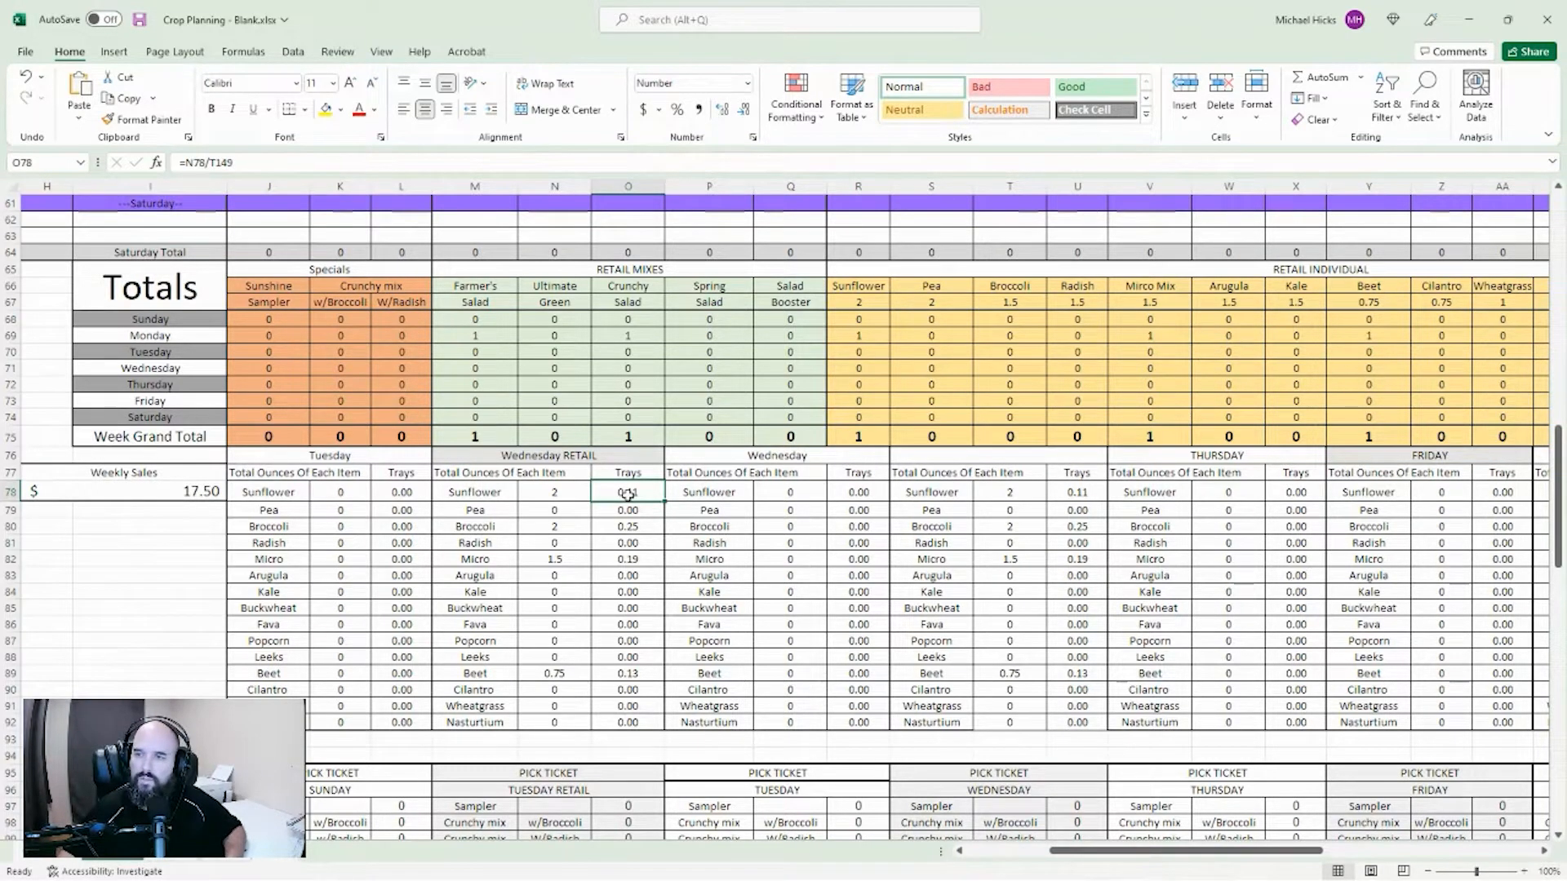
{"action": "scroll", "coordinate": [614, 487], "scroll_direction": "down", "scroll_amount": 8}
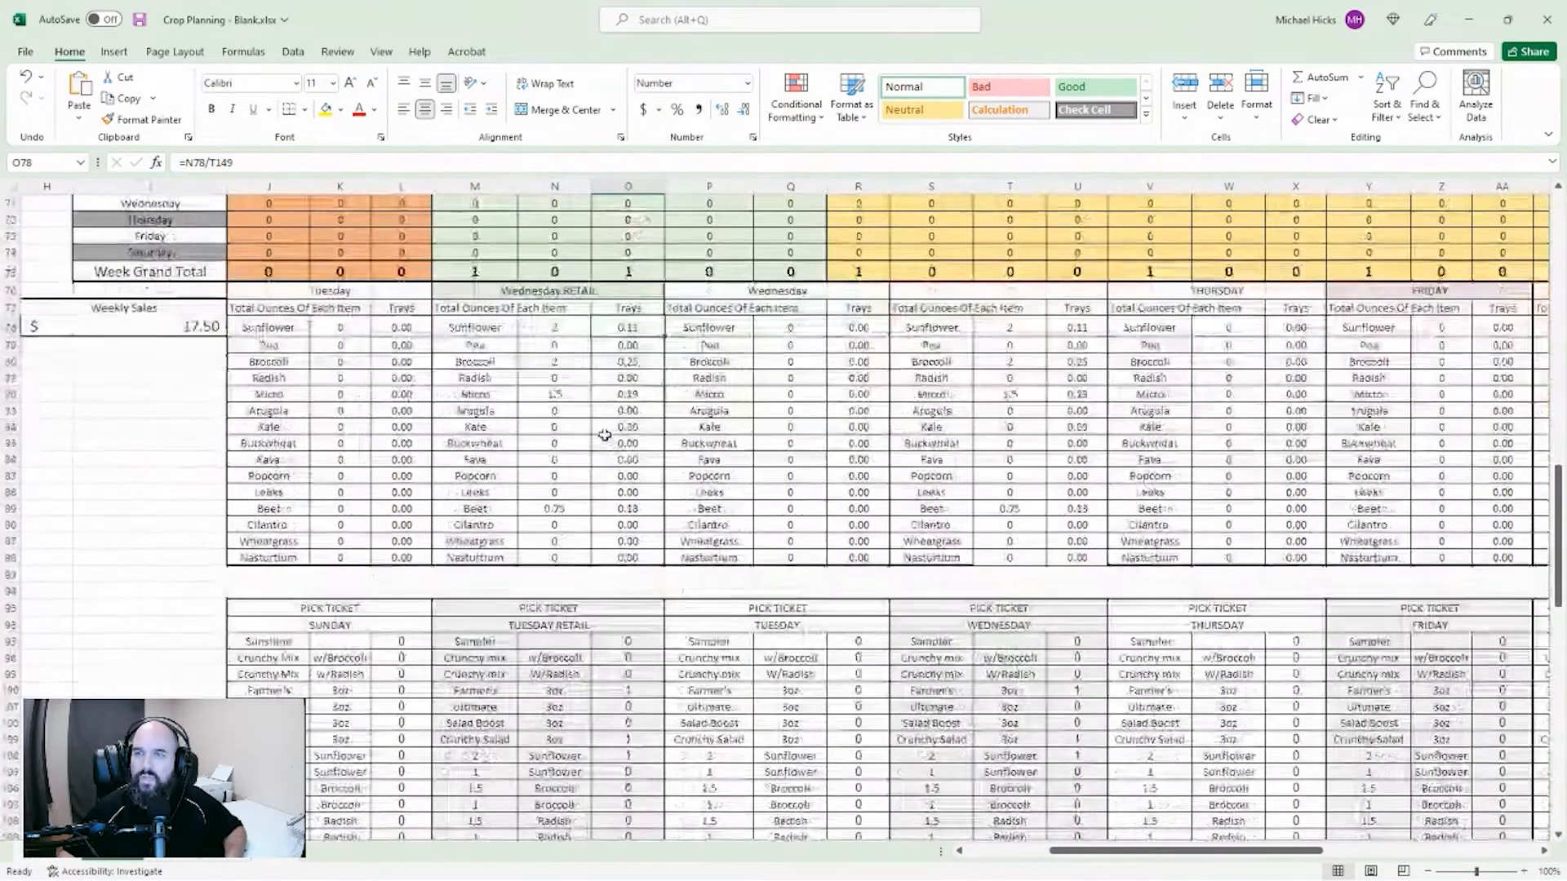
{"action": "scroll", "coordinate": [630, 418], "scroll_direction": "down", "scroll_amount": 2}
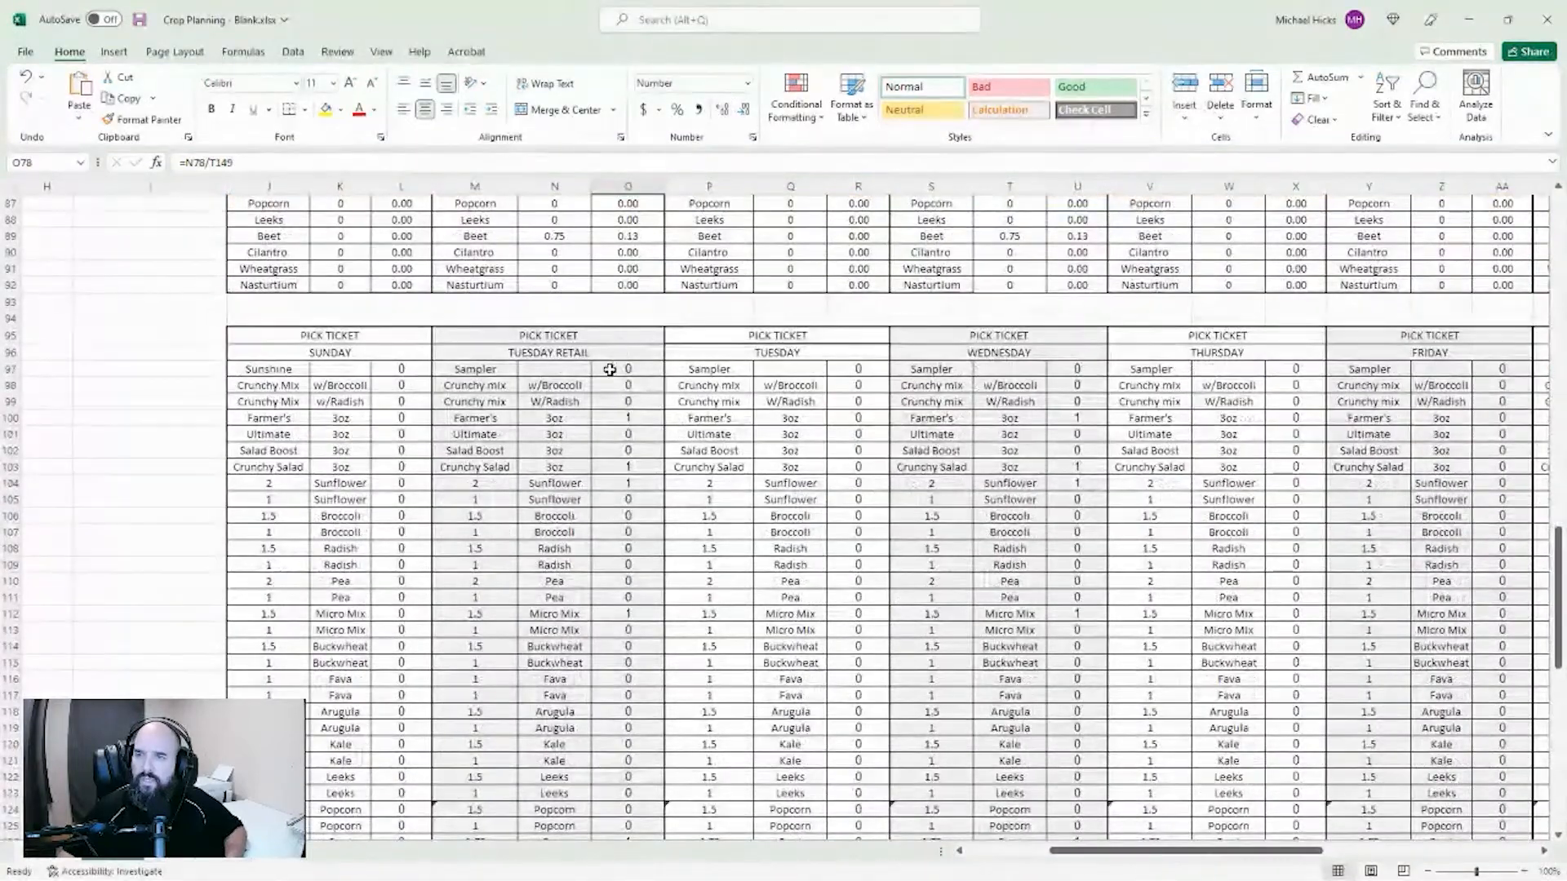
{"action": "left_click_drag", "start_coordinate": [619, 368], "coordinate": [626, 826]}
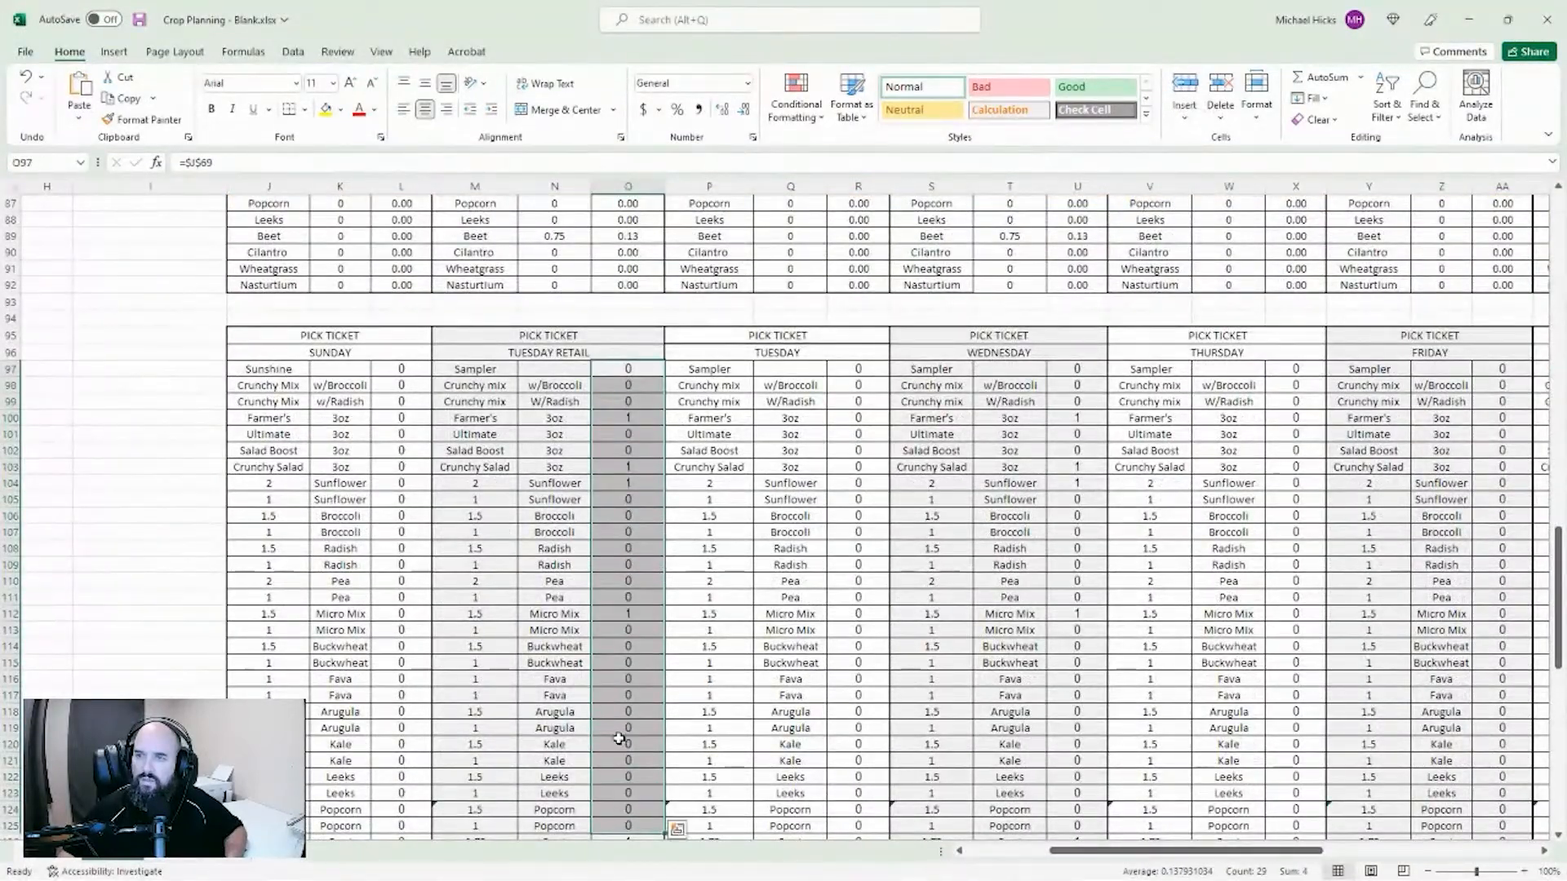
{"action": "left_click", "coordinate": [651, 600]}
{"action": "scroll", "coordinate": [636, 408], "scroll_direction": "down", "scroll_amount": 3}
{"action": "left_click_drag", "start_coordinate": [489, 204], "coordinate": [587, 498]}
{"action": "left_click_drag", "start_coordinate": [598, 814], "coordinate": [634, 802]}
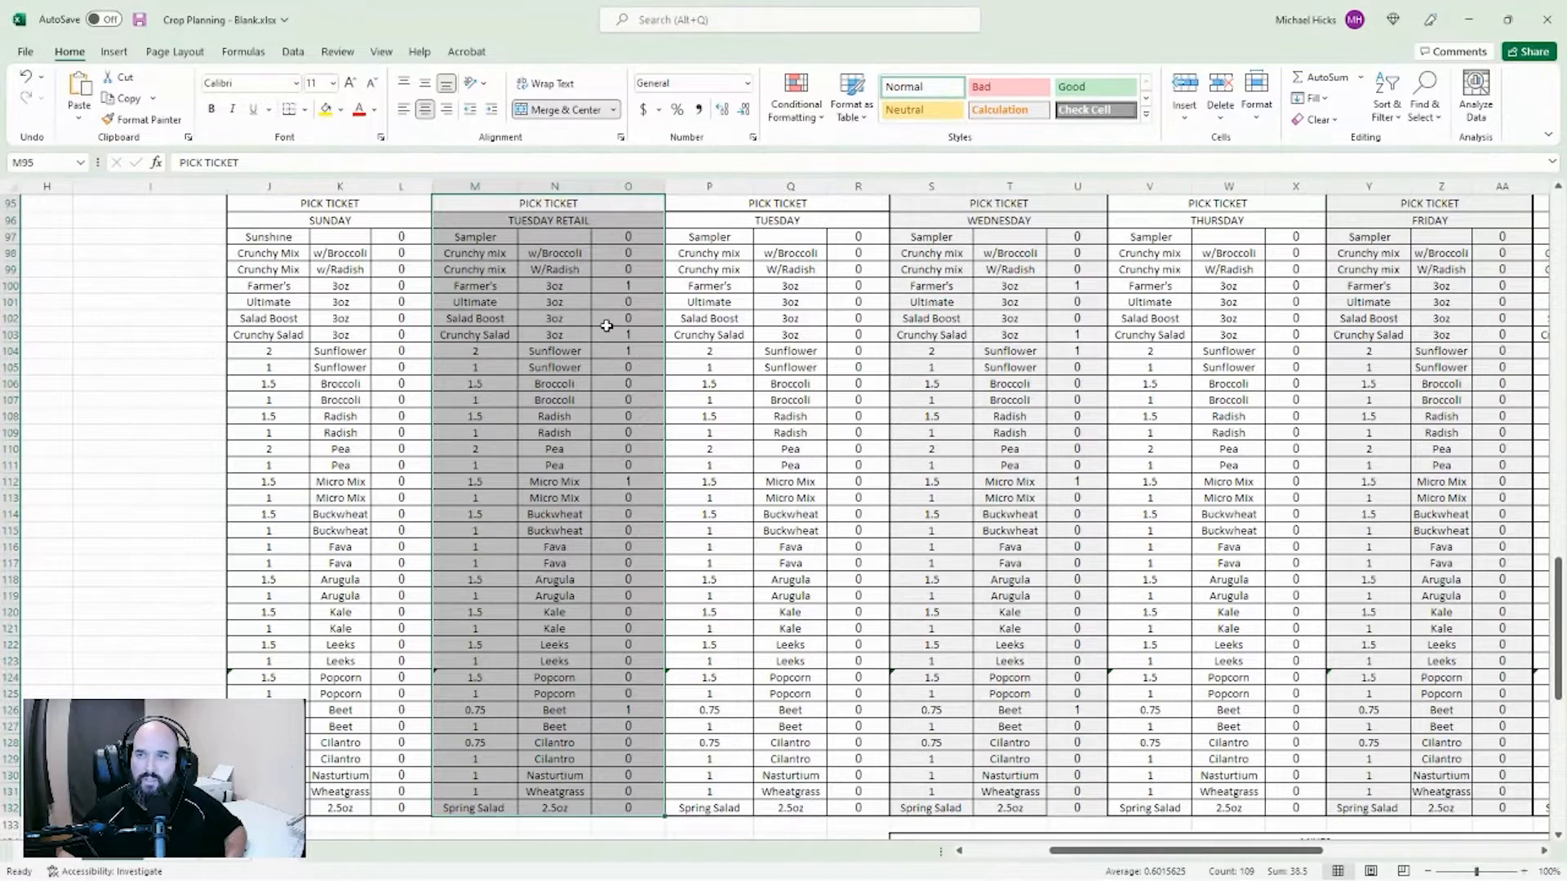
Step: In the Mixes box, fill in the Farmer's mix with 1 oz each of Sunflower, Pea and Broccoli
{"action": "scroll", "coordinate": [611, 321], "scroll_direction": "down", "scroll_amount": 4}
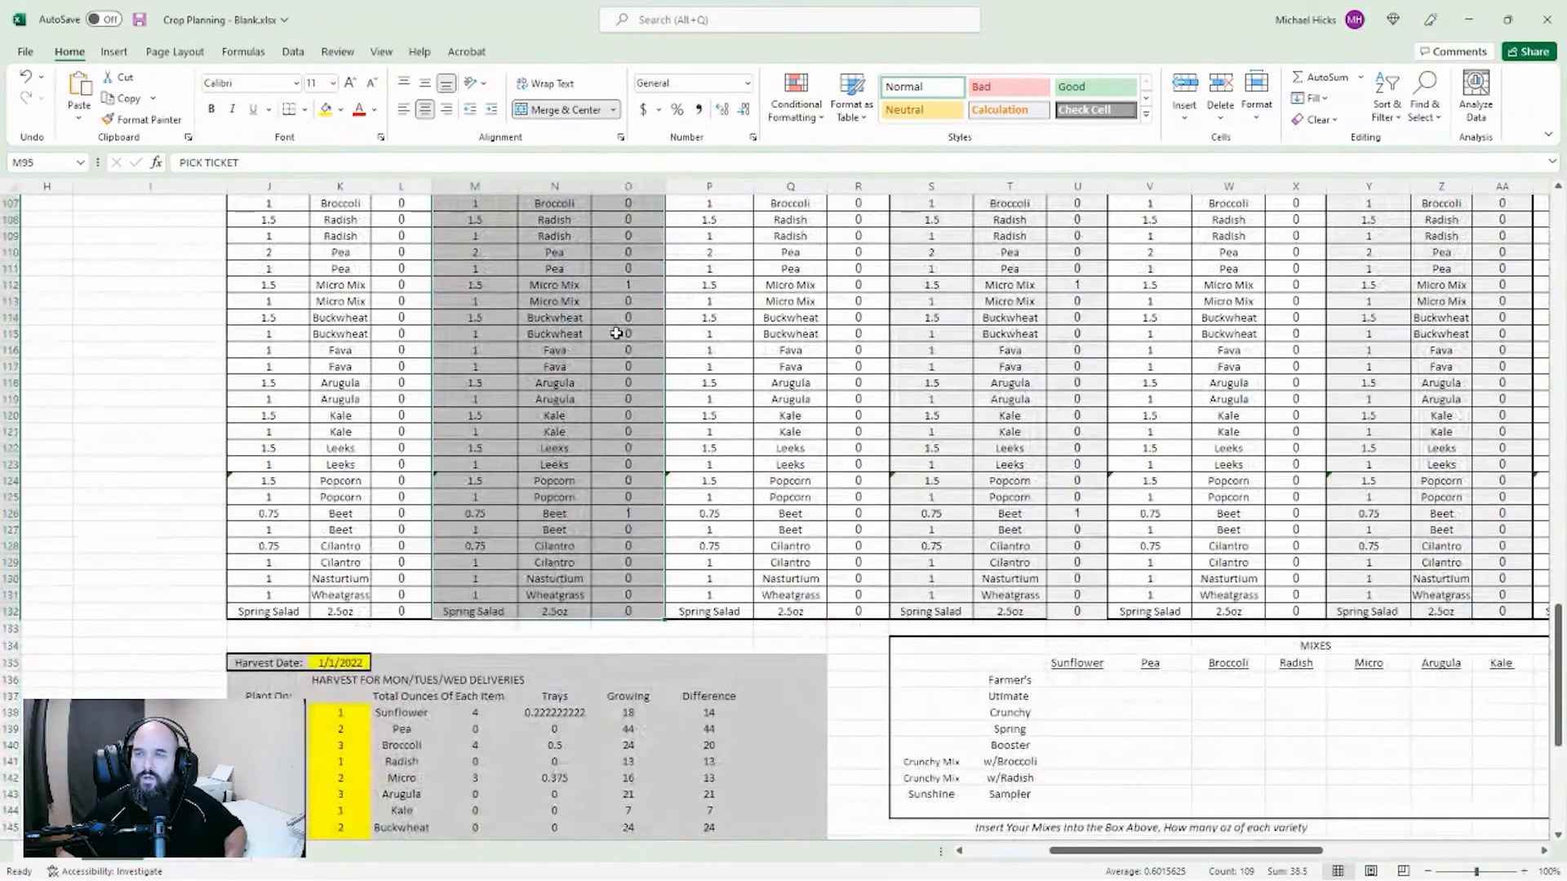
{"action": "scroll", "coordinate": [616, 333], "scroll_direction": "down", "scroll_amount": 7}
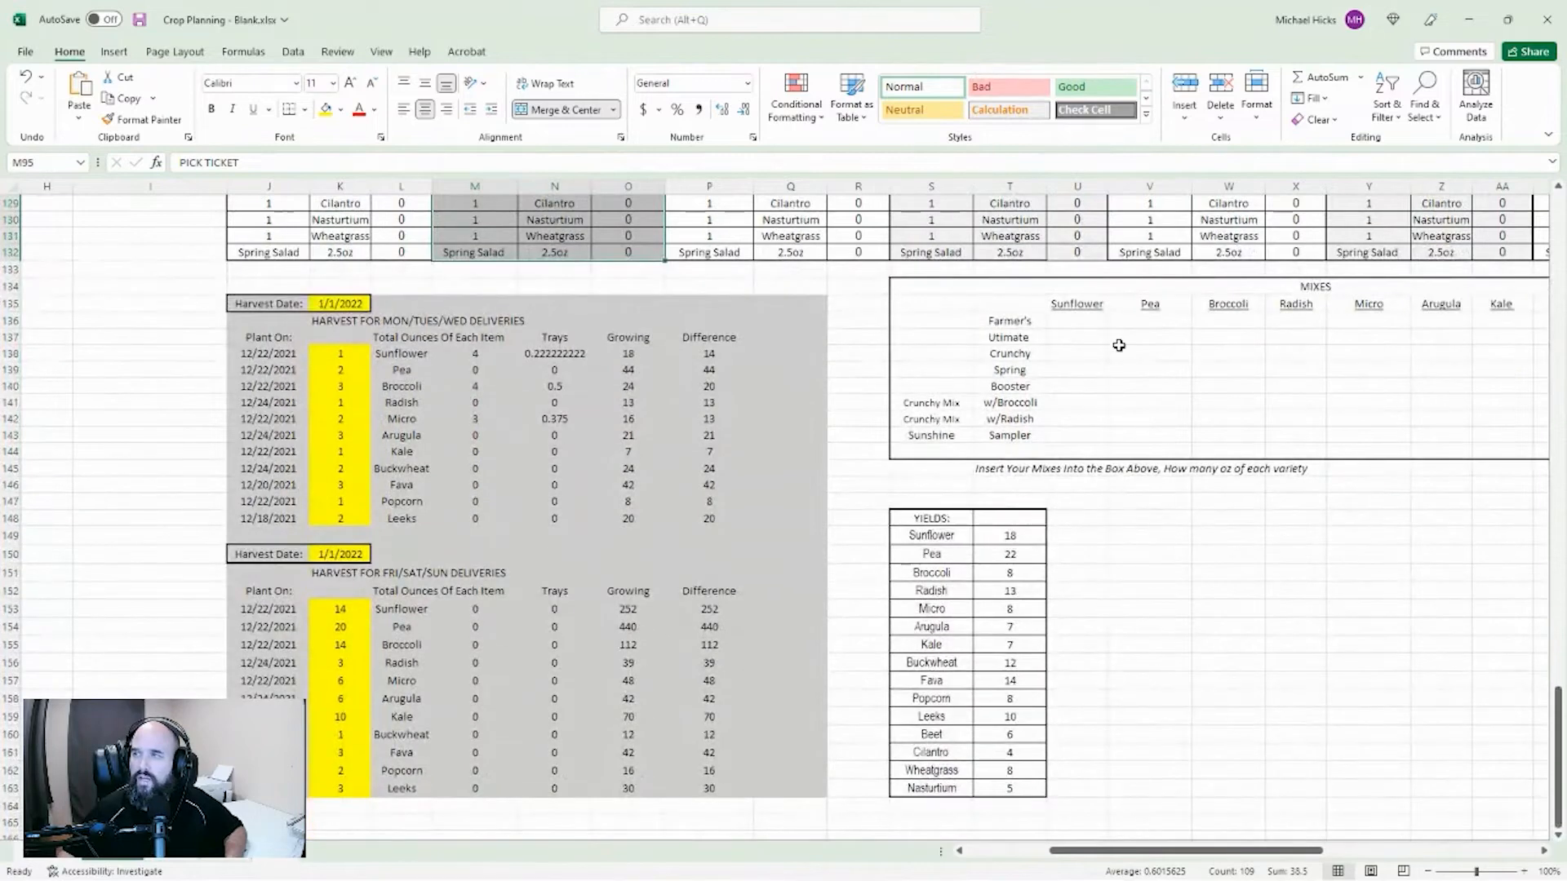
{"action": "left_click_drag", "start_coordinate": [1061, 322], "coordinate": [1522, 441]}
{"action": "left_click", "coordinate": [1301, 401]}
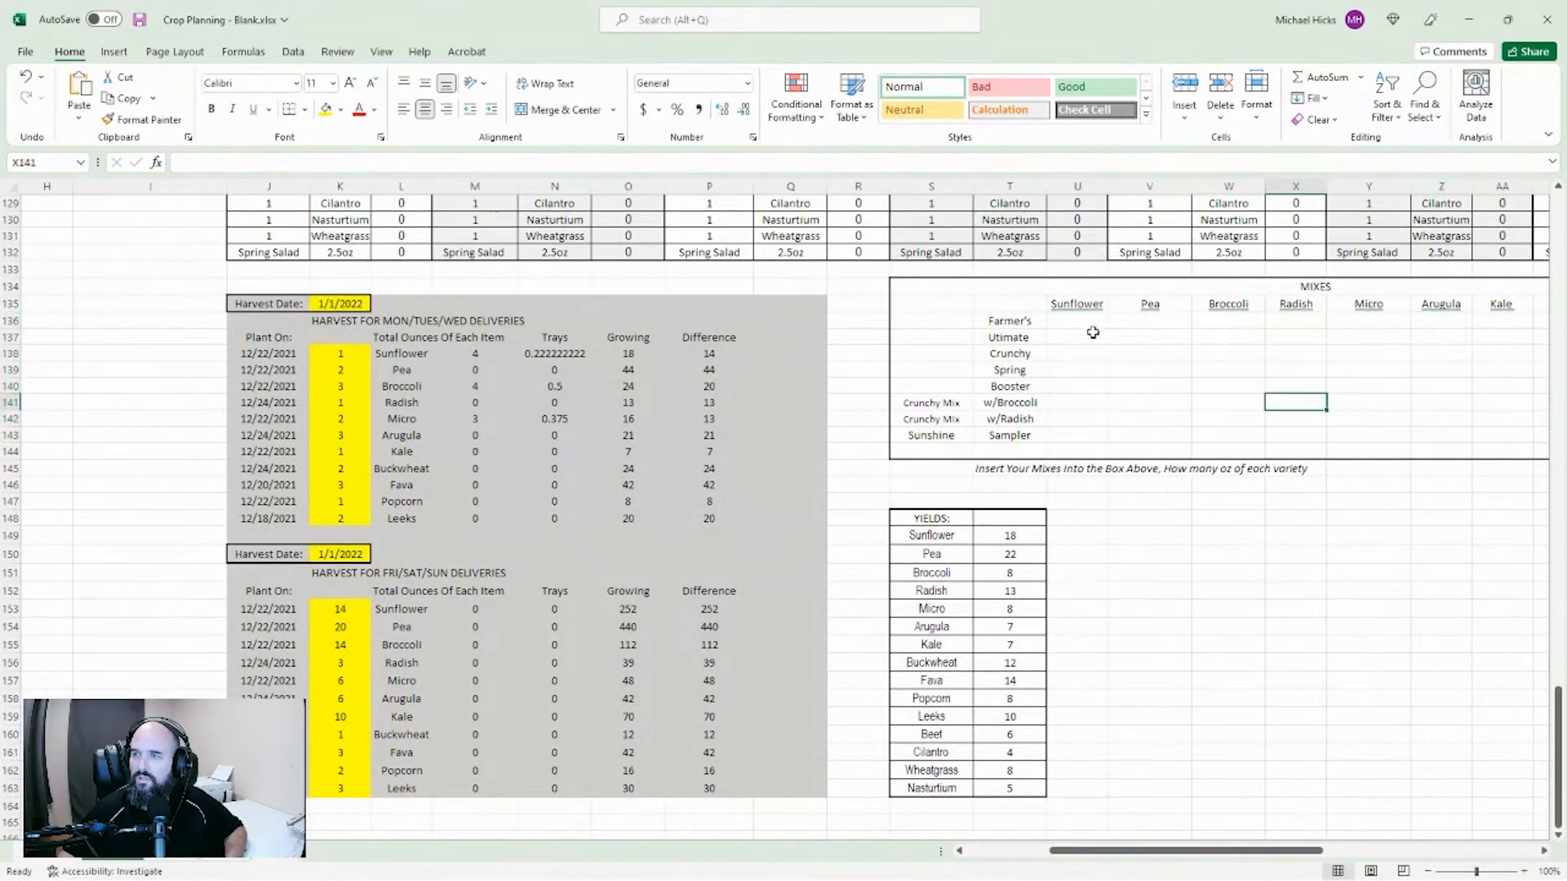
{"action": "left_click", "coordinate": [1089, 325]}
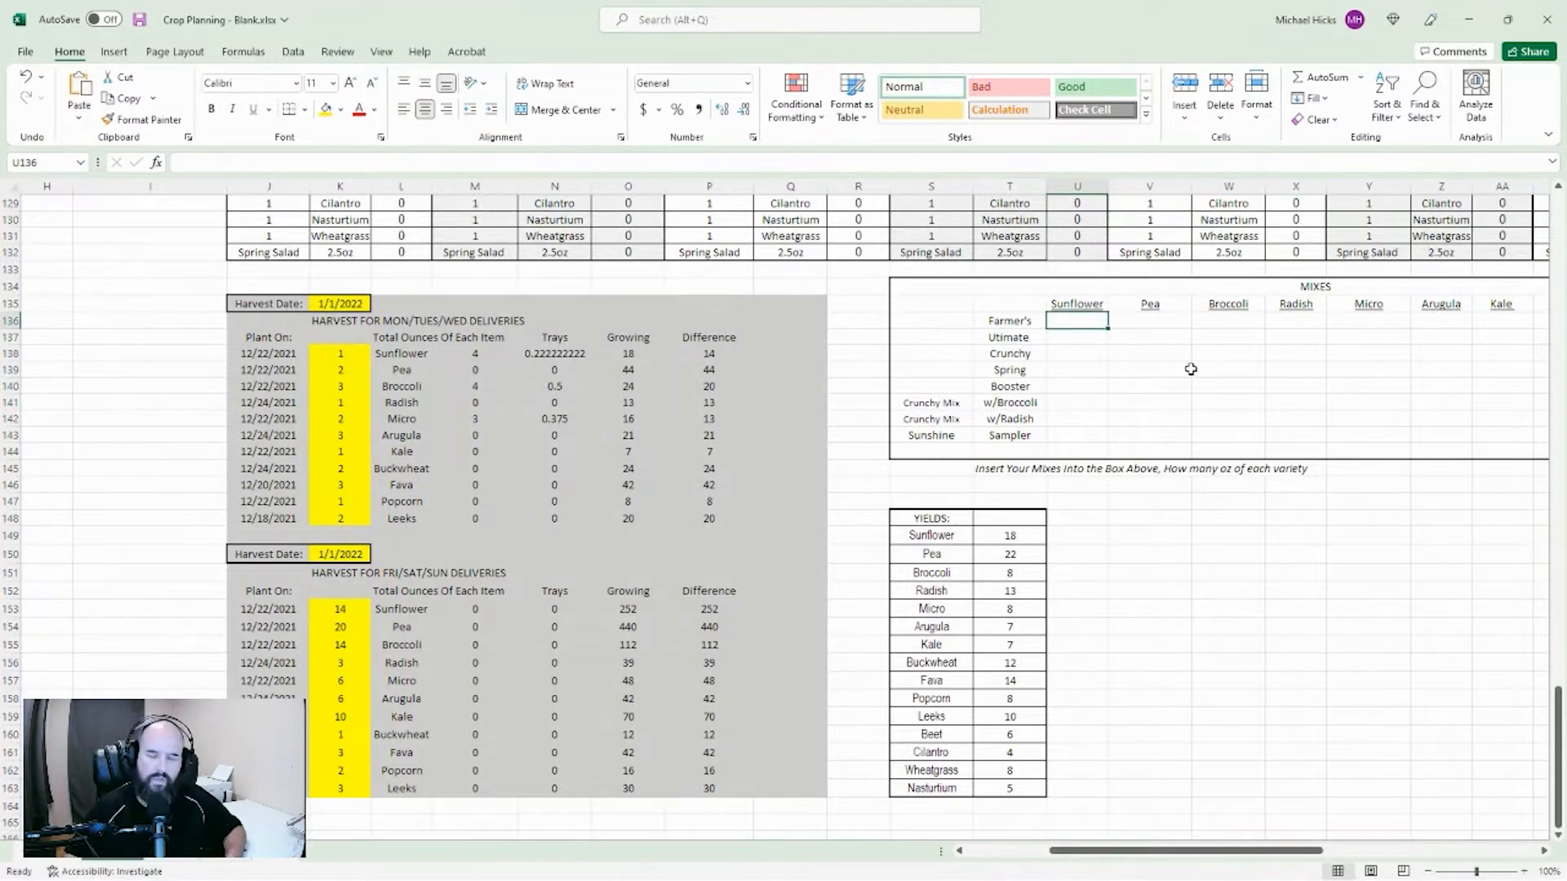
{"action": "type", "text": "1"}
{"action": "key", "text": "Tab"}
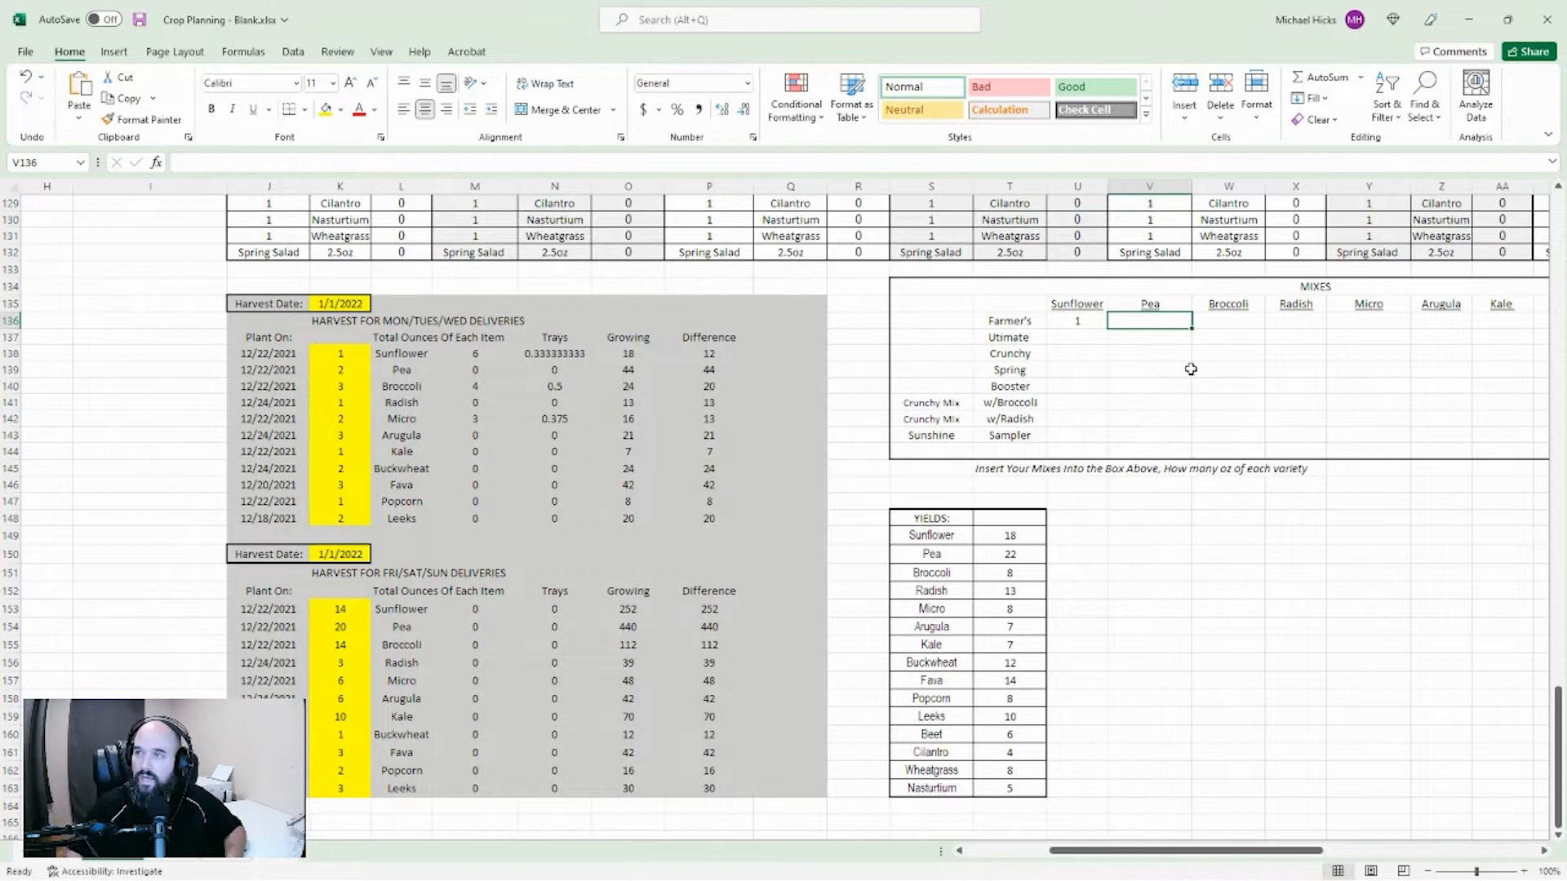
{"action": "type", "text": "1"}
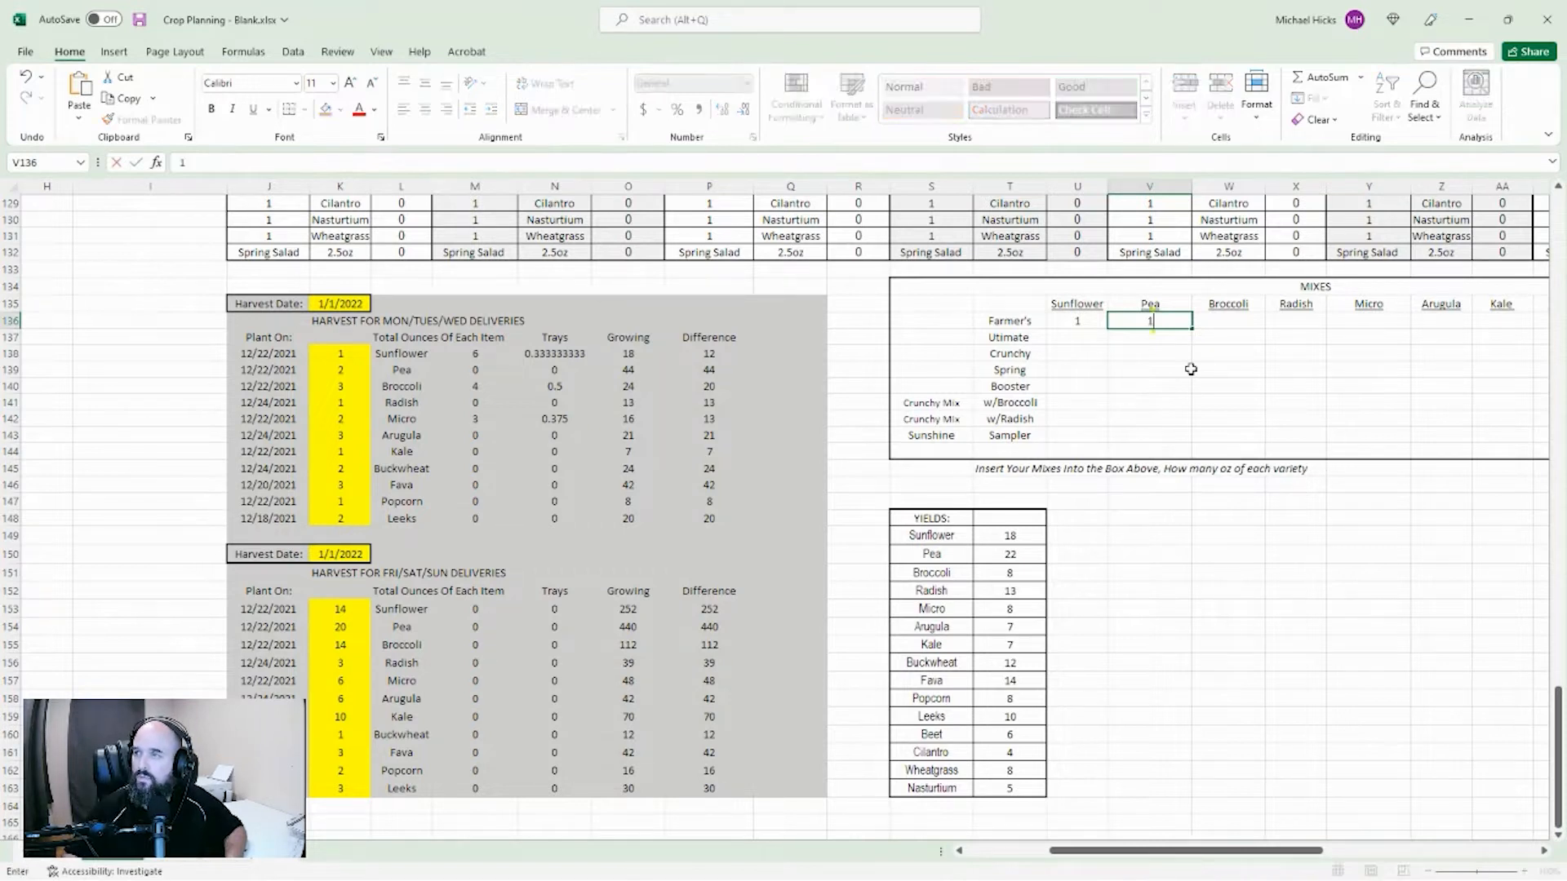
{"action": "key", "text": "Tab"}
{"action": "type", "text": "1"}
{"action": "key", "text": "Tab"}
Step: Fill in the Crunchy mix with 2 oz Sunflower, 1 oz Pea and 1 oz Broccoli
{"action": "key", "text": "Left"}
{"action": "key", "text": "Left"}
{"action": "key", "text": "Left"}
{"action": "key", "text": "Down"}
{"action": "key", "text": "Down"}
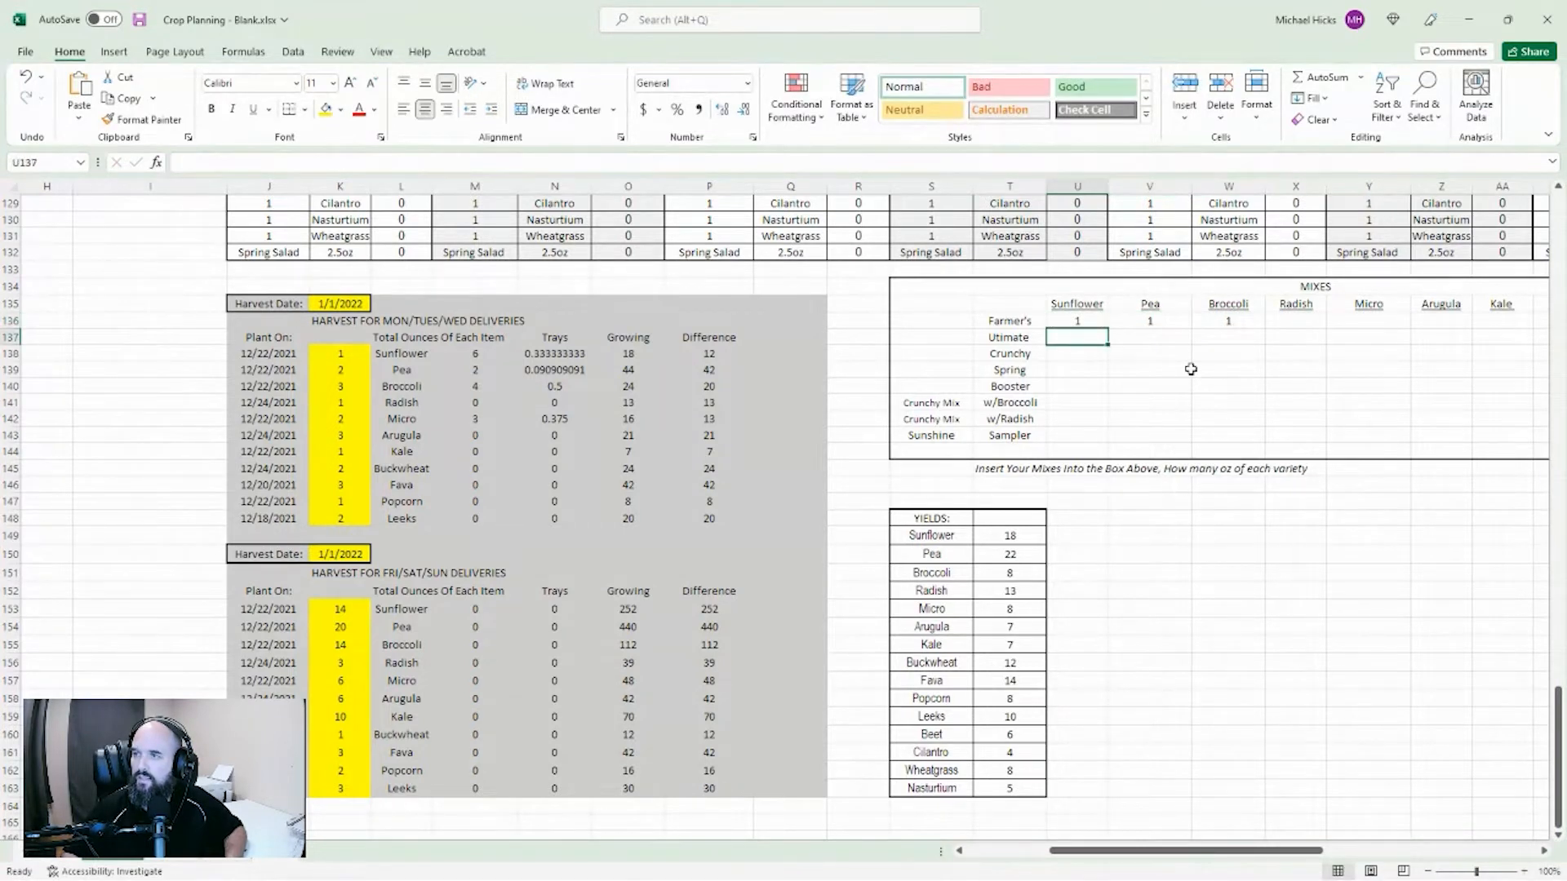
{"action": "type", "text": "2"}
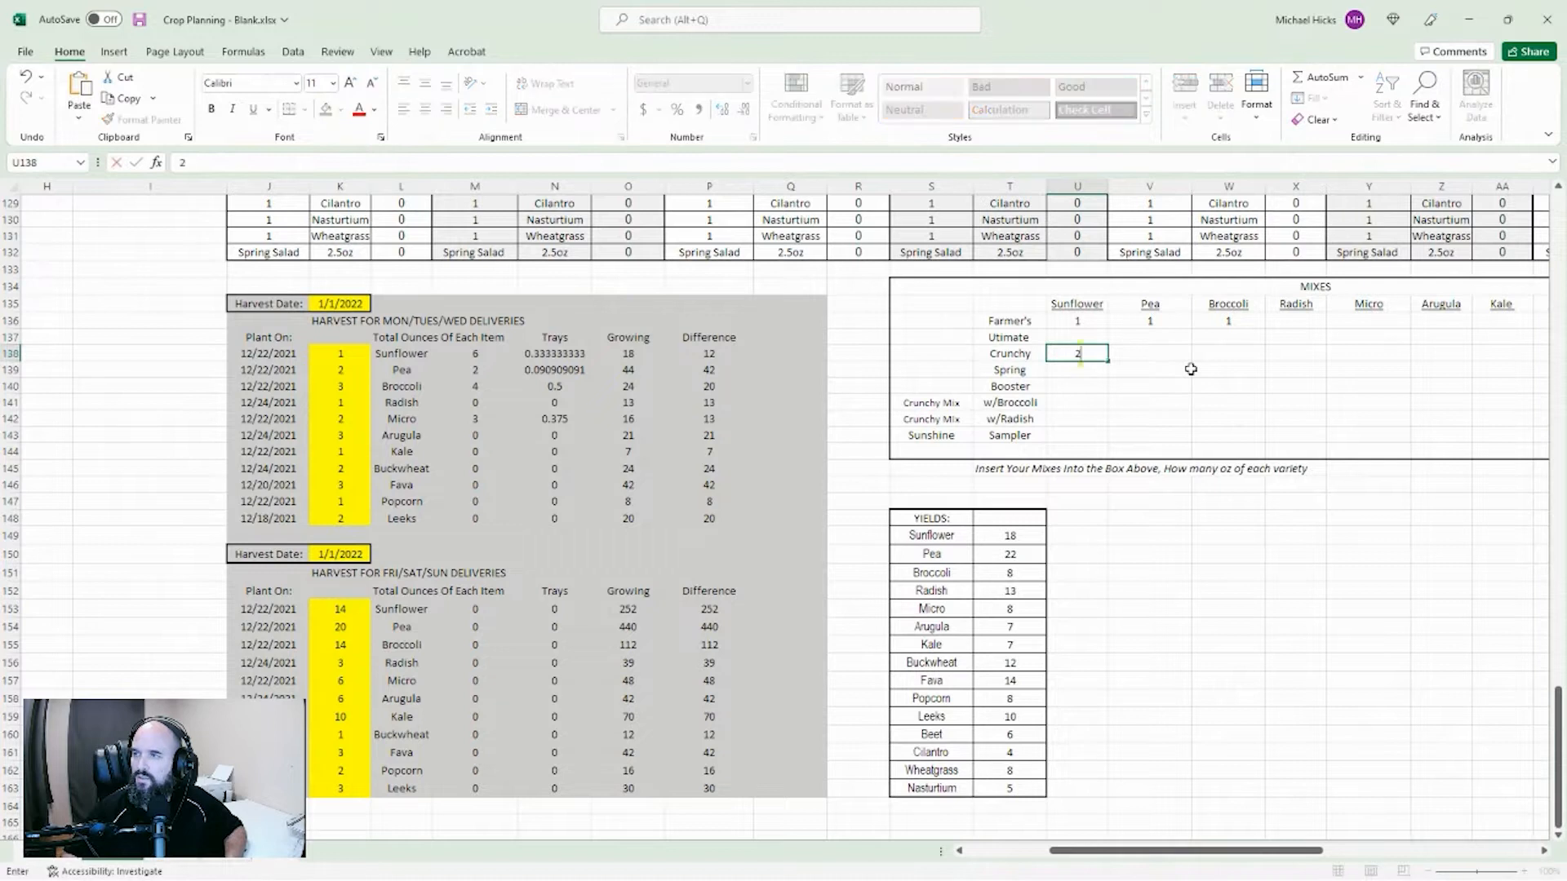
{"action": "key", "text": "Tab"}
{"action": "type", "text": "1"}
{"action": "key", "text": "Tab"}
{"action": "key", "text": "Tab"}
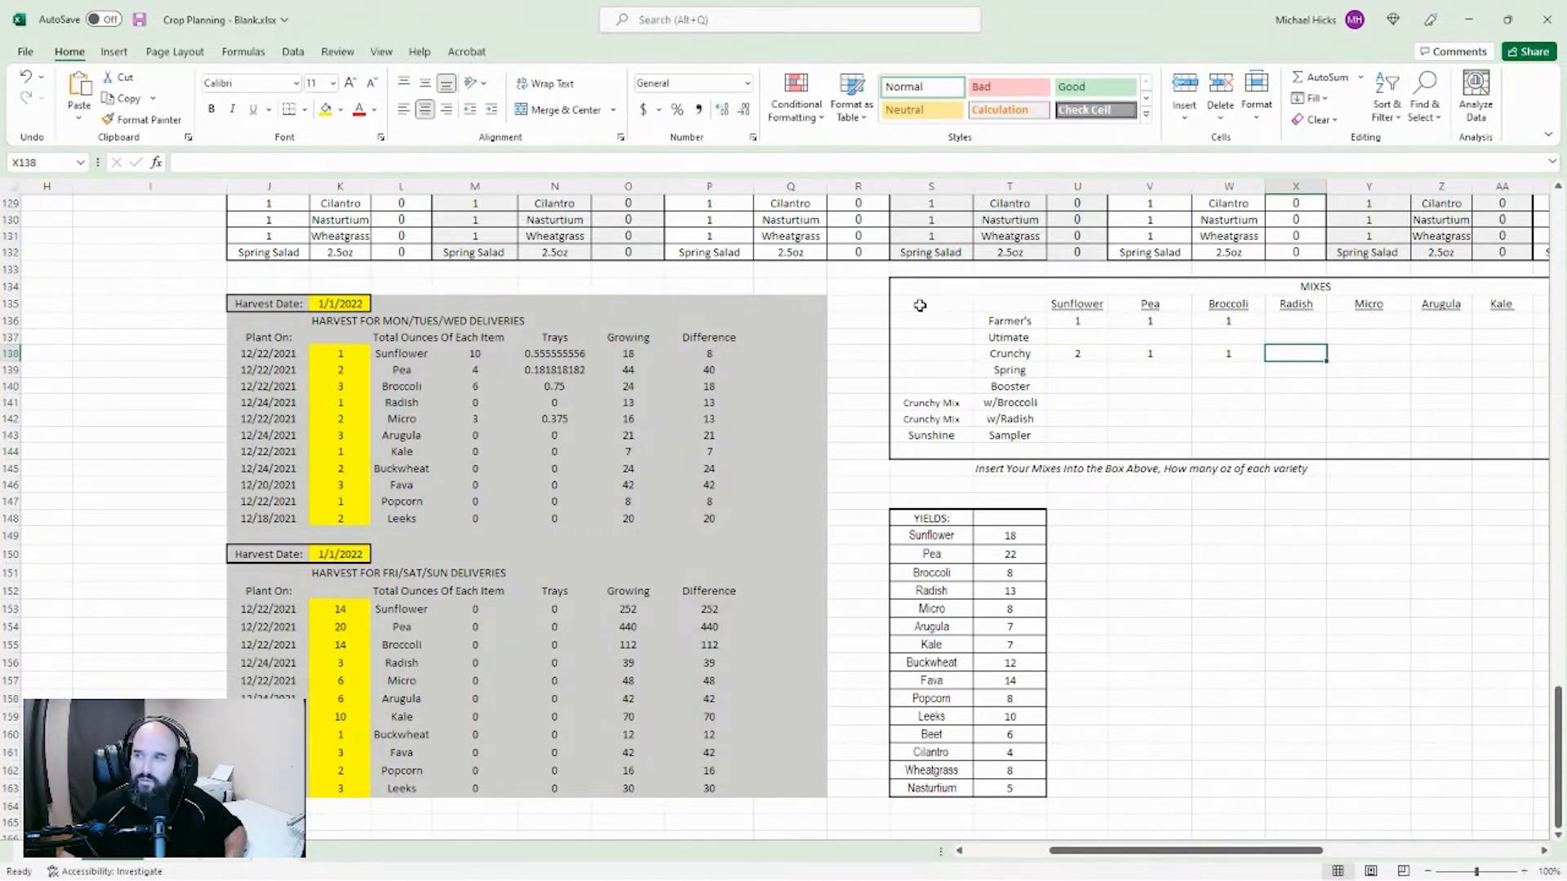
Step: Check how the mix recipes feed the Wednesday Retail Sunflower ounces in N78 and trays in O78
{"action": "left_click_drag", "start_coordinate": [1143, 851], "coordinate": [1129, 851]}
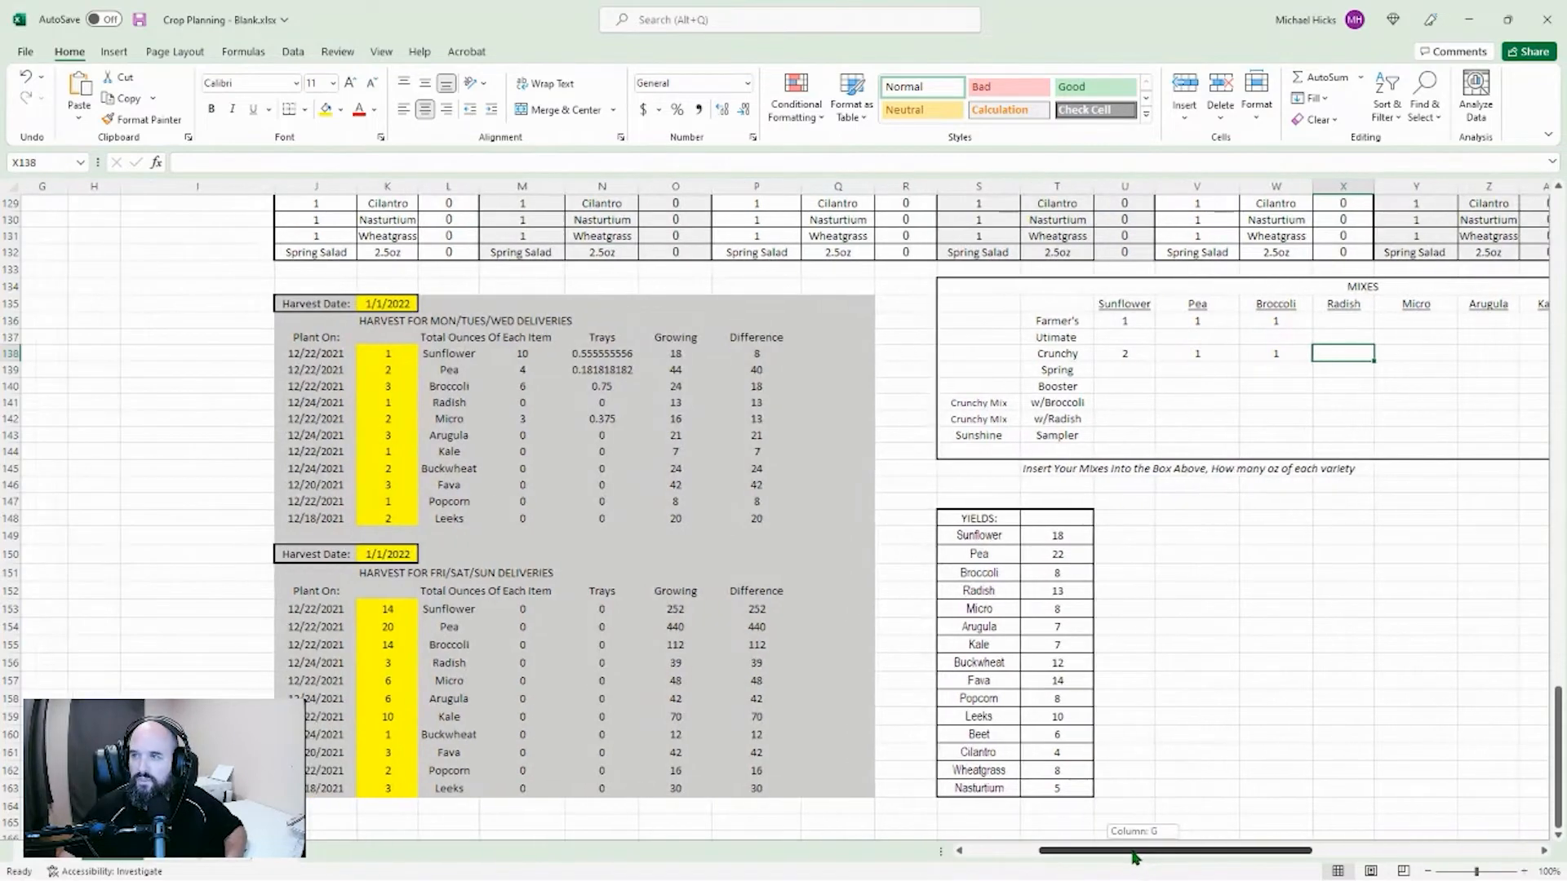
{"action": "scroll", "coordinate": [626, 553], "scroll_direction": "up", "scroll_amount": 18}
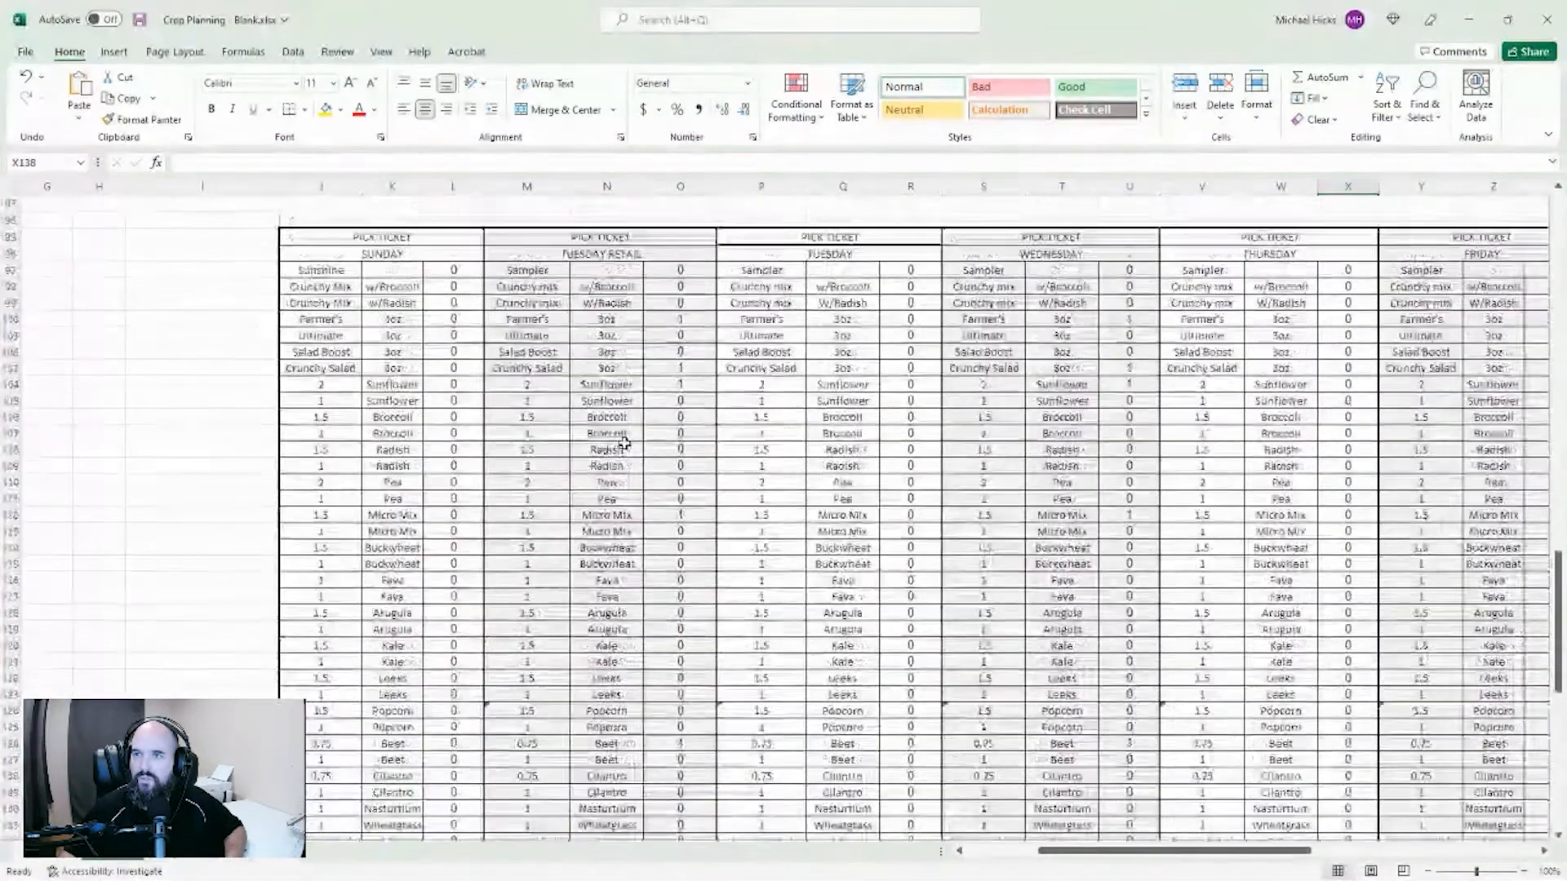
{"action": "scroll", "coordinate": [669, 431], "scroll_direction": "up", "scroll_amount": 2}
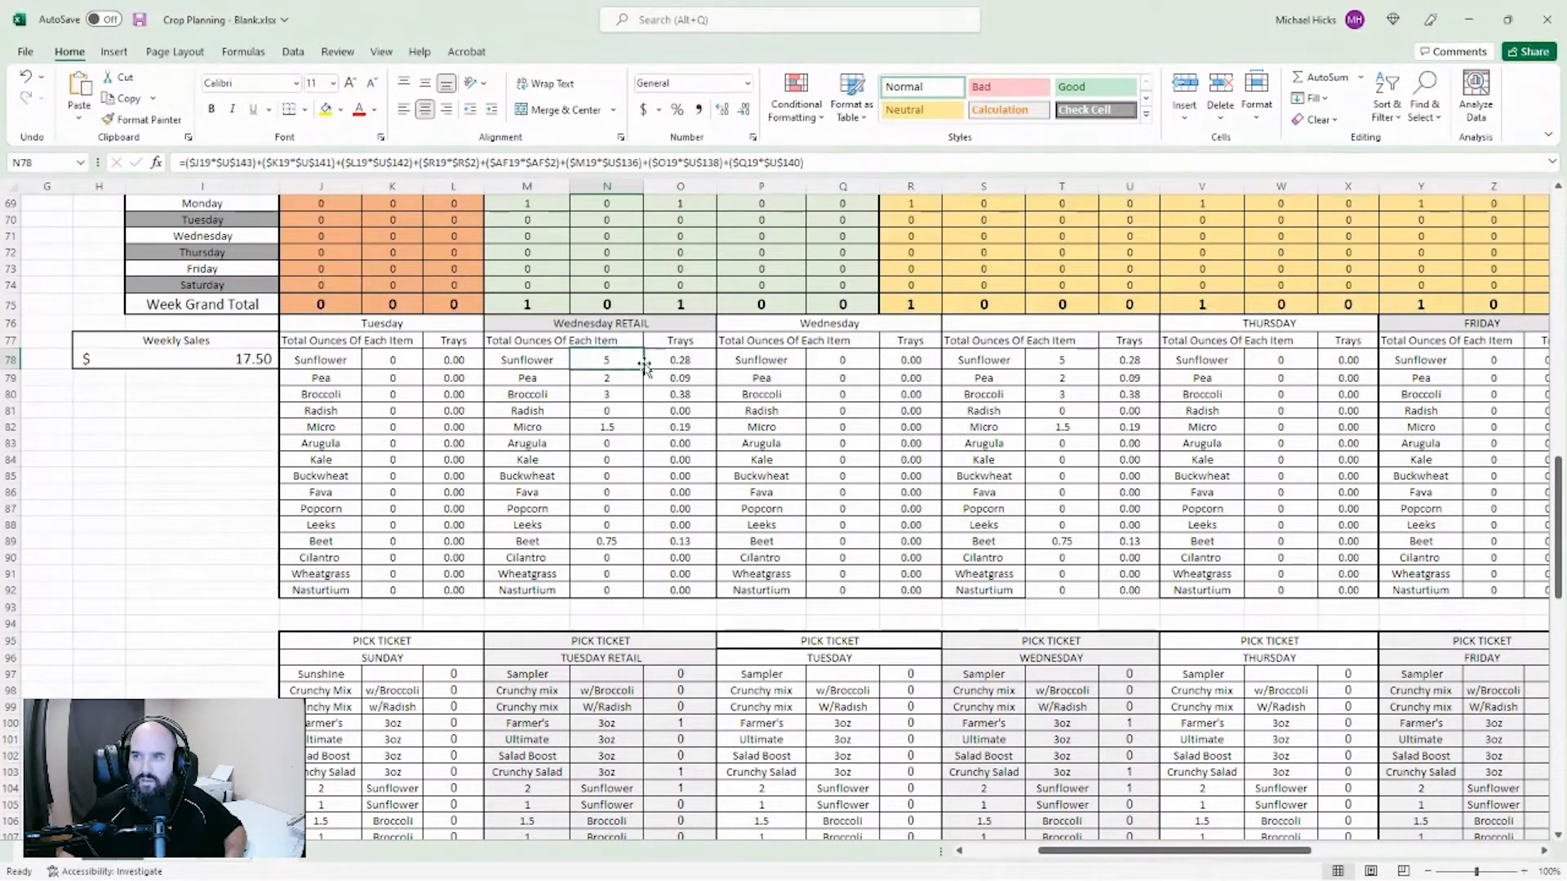
{"action": "left_click", "coordinate": [684, 362]}
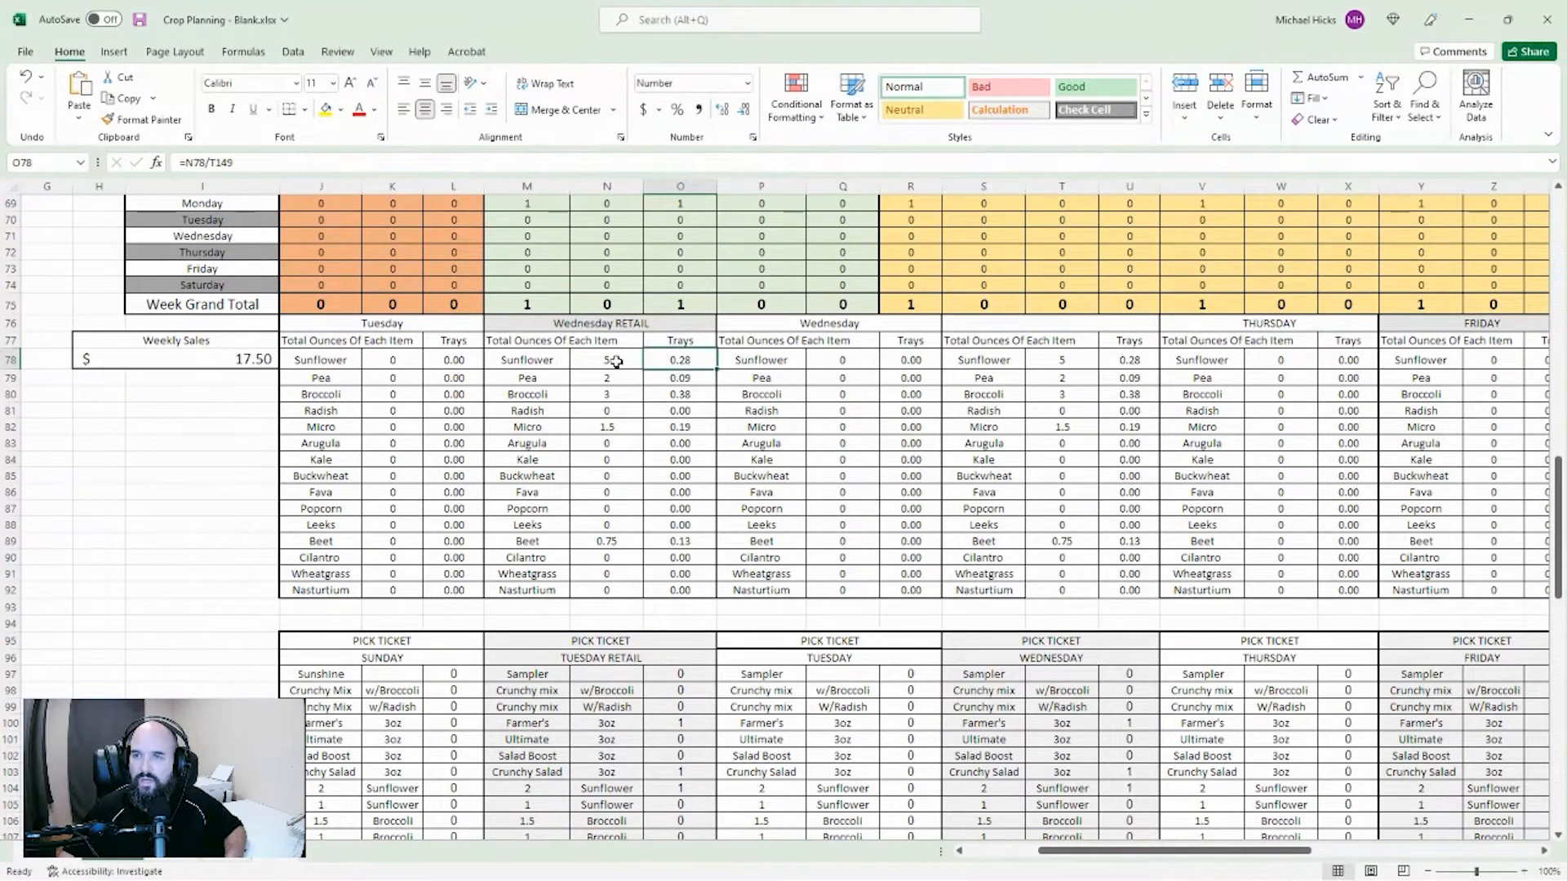
Step: Return to the Mixes box and highlight its ingredient cells U136 to Z143
{"action": "scroll", "coordinate": [700, 374], "scroll_direction": "down", "scroll_amount": 9}
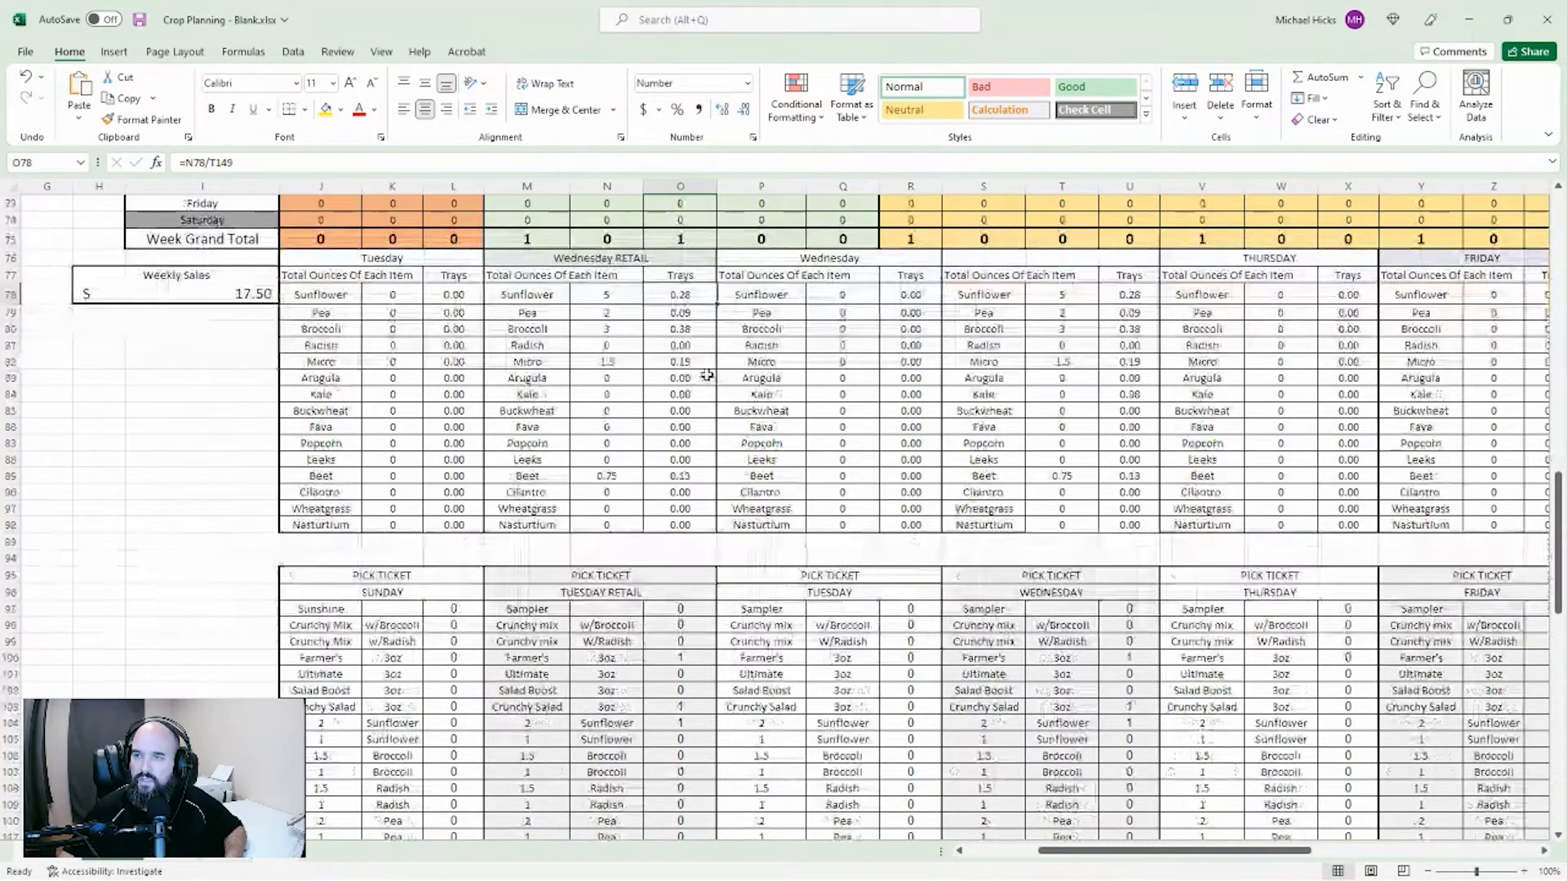
{"action": "scroll", "coordinate": [1130, 586], "scroll_direction": "down", "scroll_amount": 3}
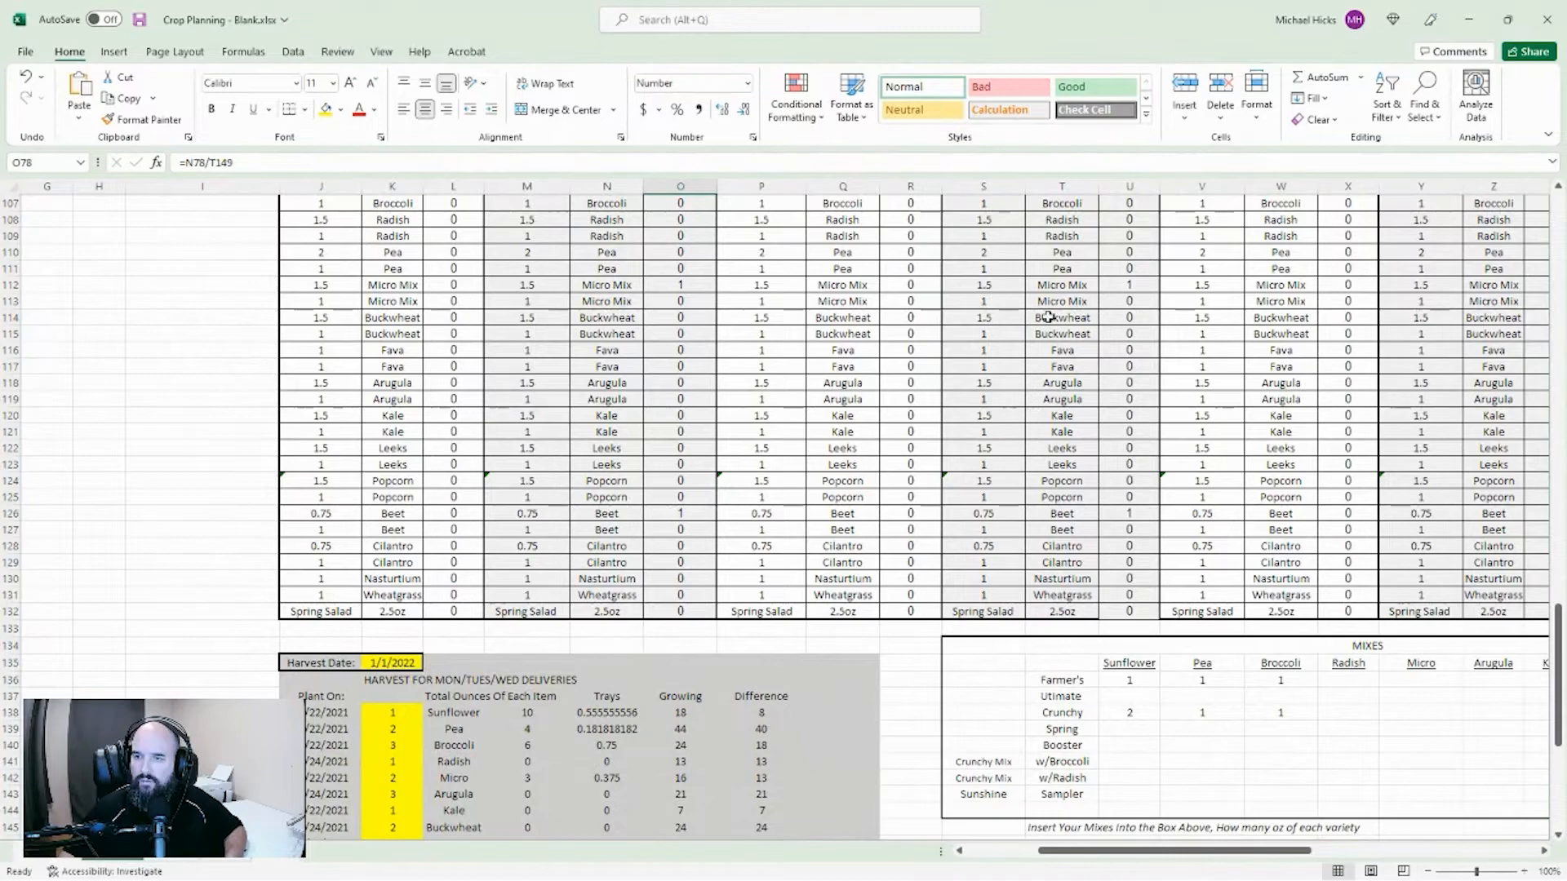
{"action": "scroll", "coordinate": [1094, 353], "scroll_direction": "down", "scroll_amount": 5}
{"action": "scroll", "coordinate": [1223, 398], "scroll_direction": "down", "scroll_amount": 2}
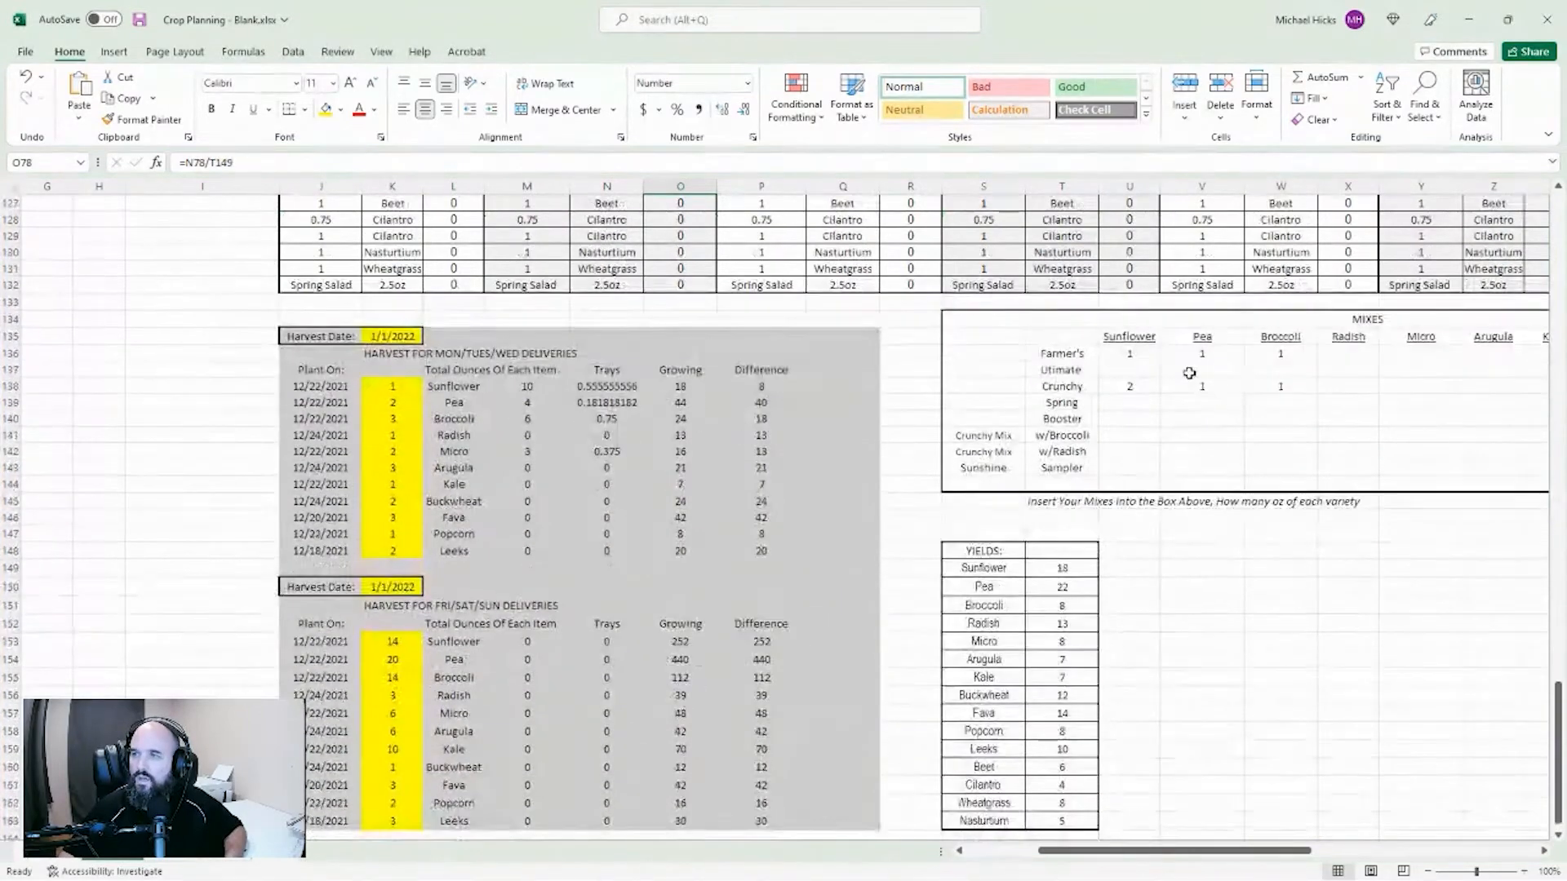
{"action": "left_click_drag", "start_coordinate": [1103, 318], "coordinate": [1493, 431]}
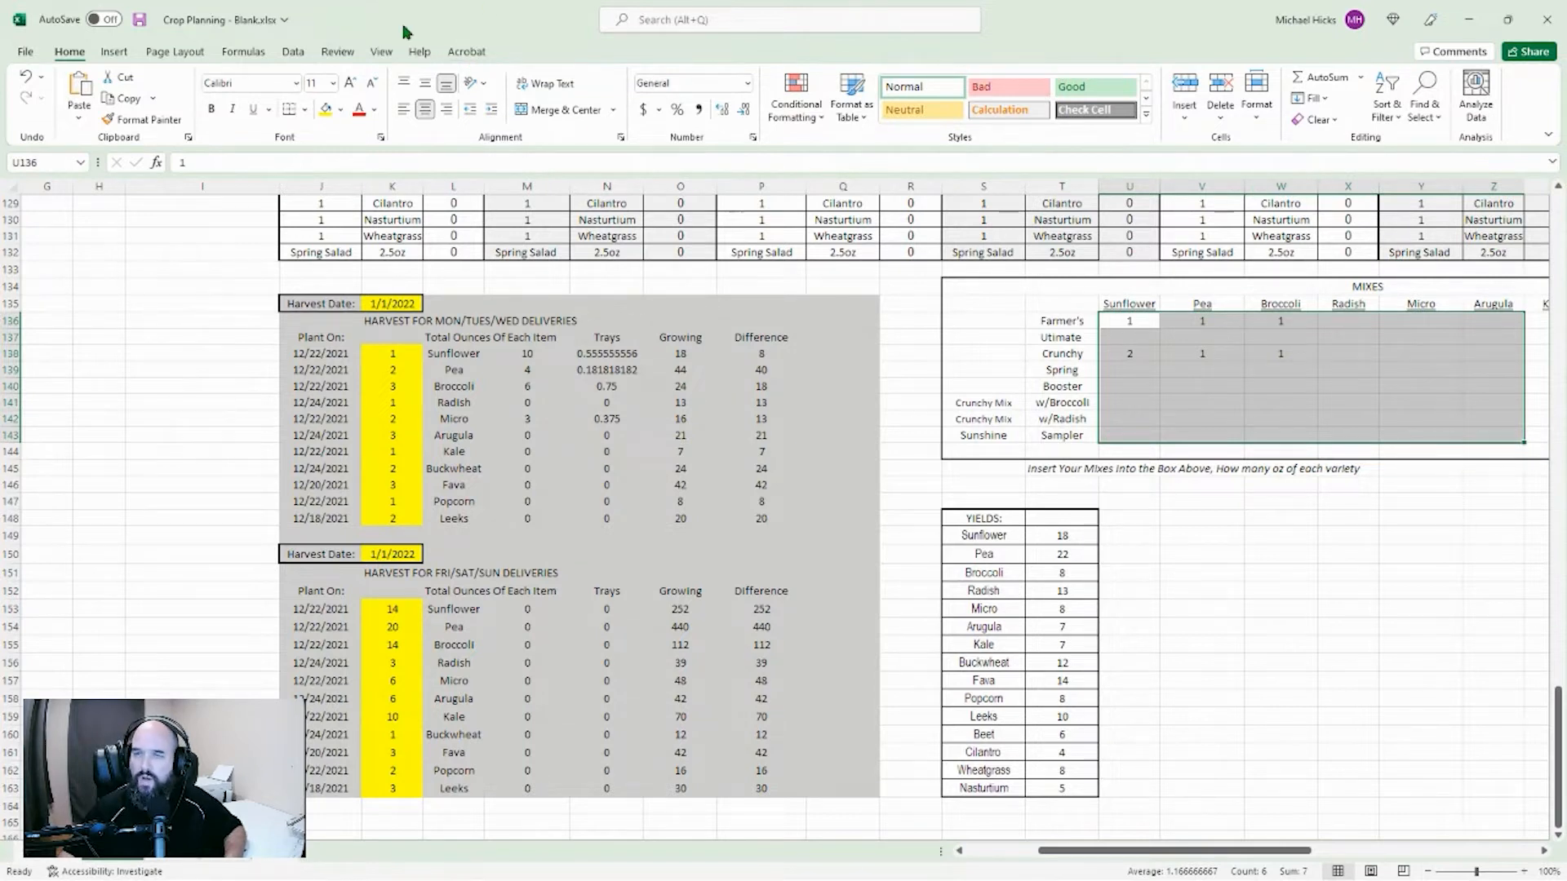
Step: Look at the headings of the Mon/Tues/Wed and Fri/Sat/Sun delivery harvest tables
{"action": "scroll", "coordinate": [645, 269], "scroll_direction": "down", "scroll_amount": 1}
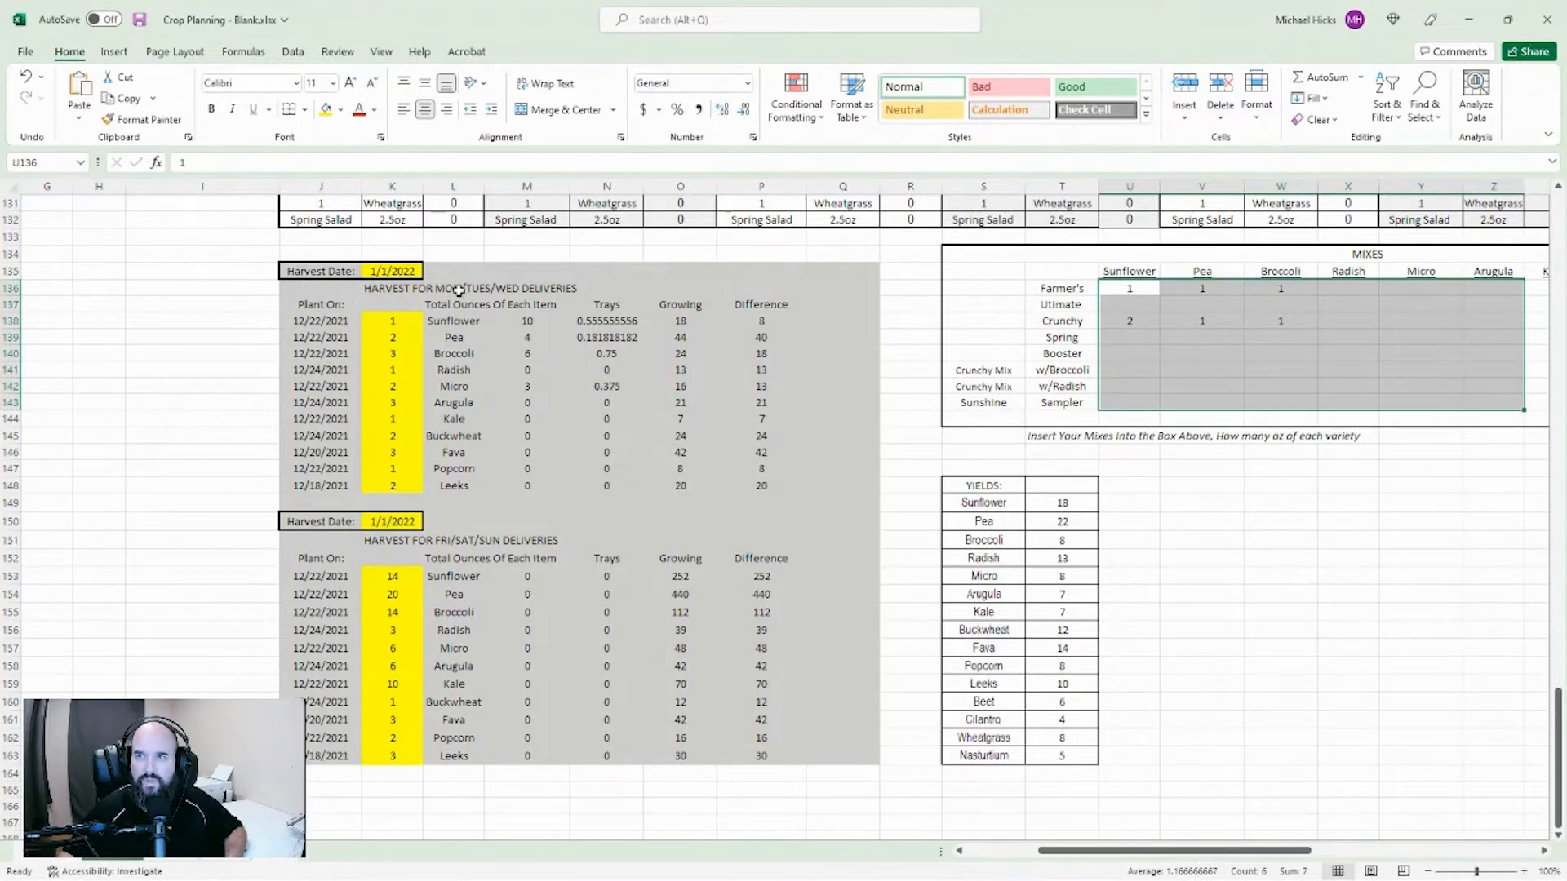
{"action": "left_click_drag", "start_coordinate": [374, 291], "coordinate": [572, 288]}
{"action": "left_click", "coordinate": [574, 288]}
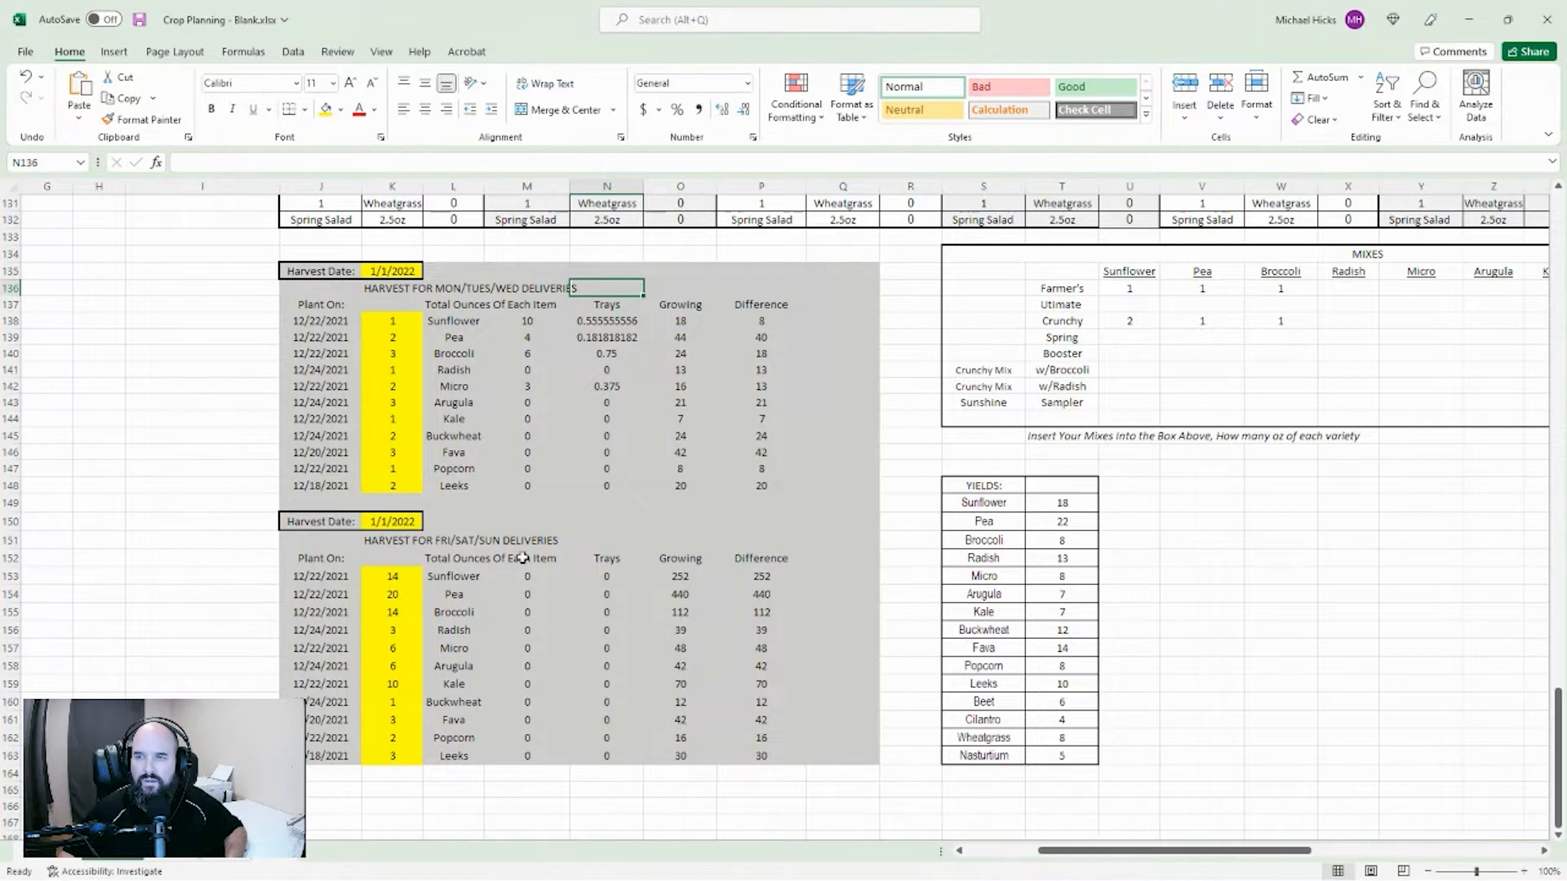
{"action": "left_click", "coordinate": [377, 540]}
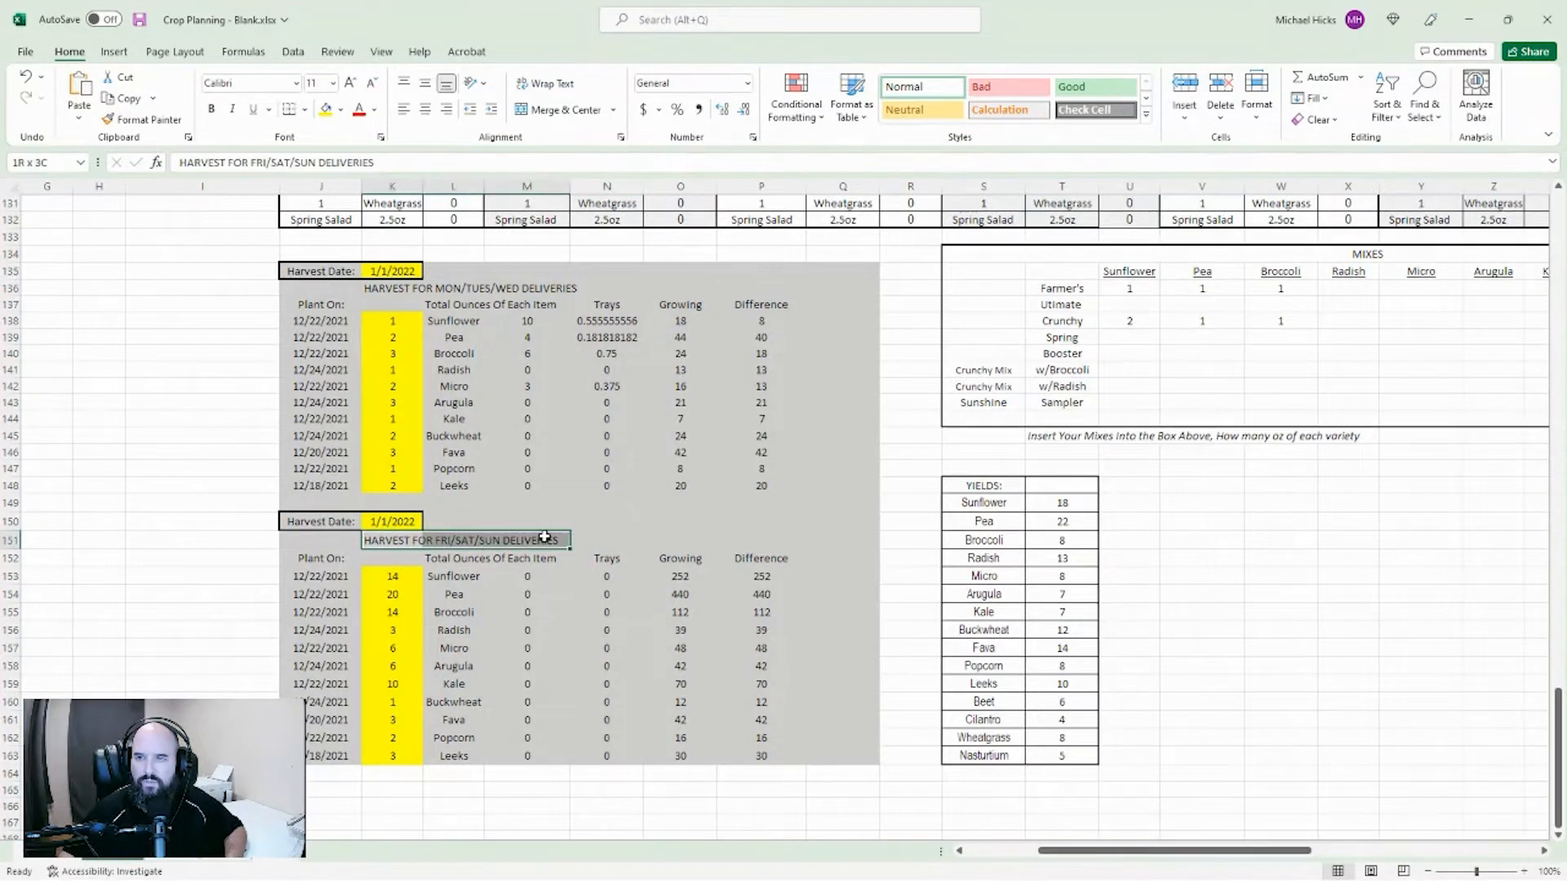
{"action": "left_click", "coordinate": [442, 542]}
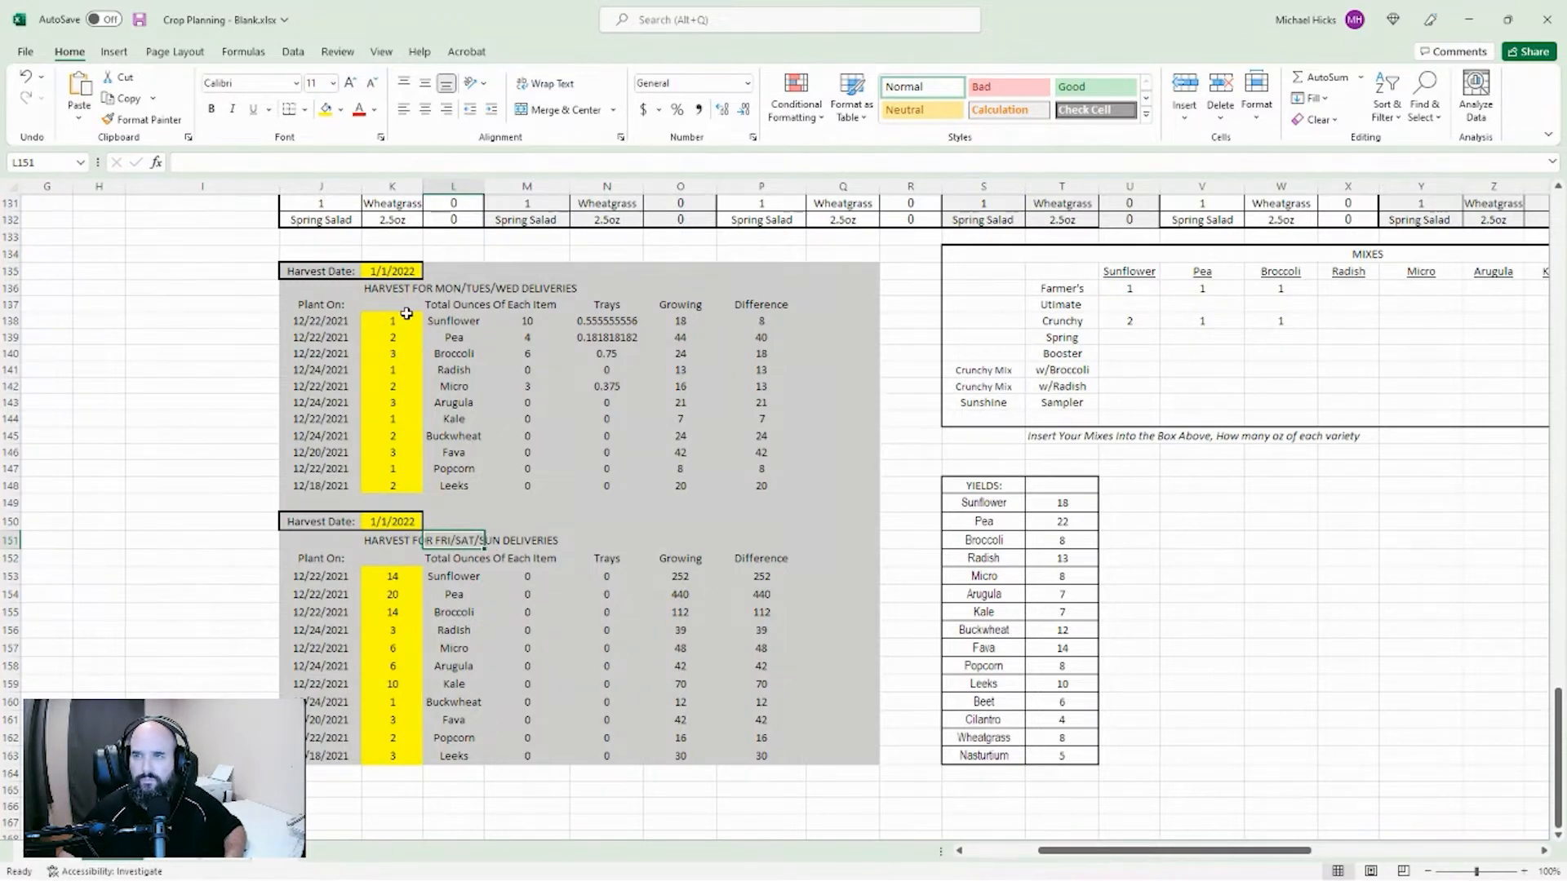
Step: Examine the planting quantities in K138 to K140 and Sunflower's ounces and trays in M138 and N138
{"action": "left_click_drag", "start_coordinate": [390, 326], "coordinate": [393, 356]}
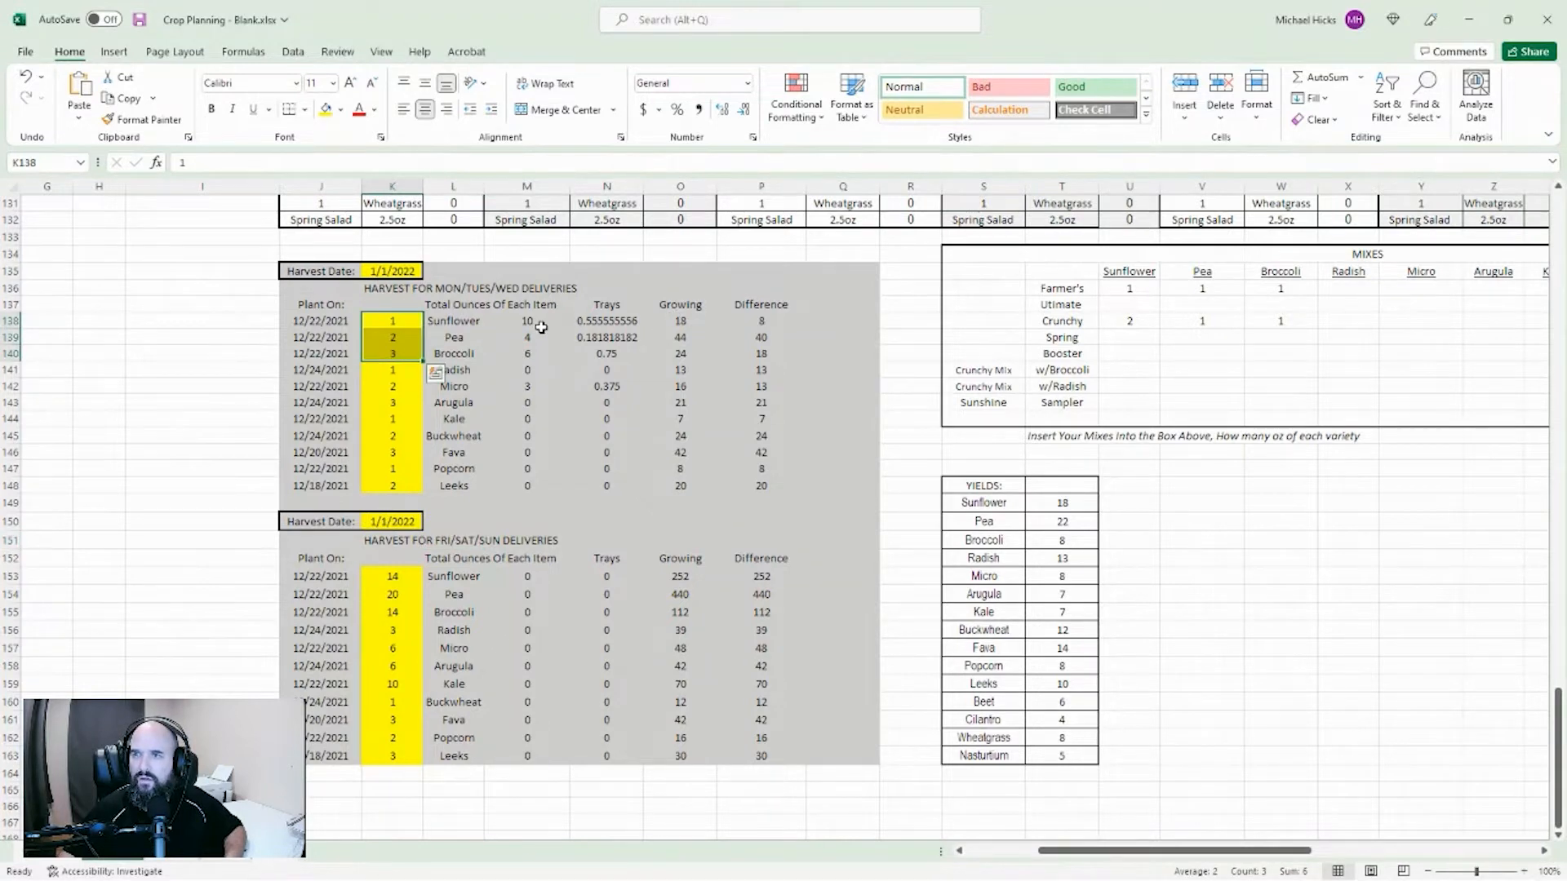
{"action": "left_click", "coordinate": [539, 323]}
{"action": "left_click", "coordinate": [606, 321]}
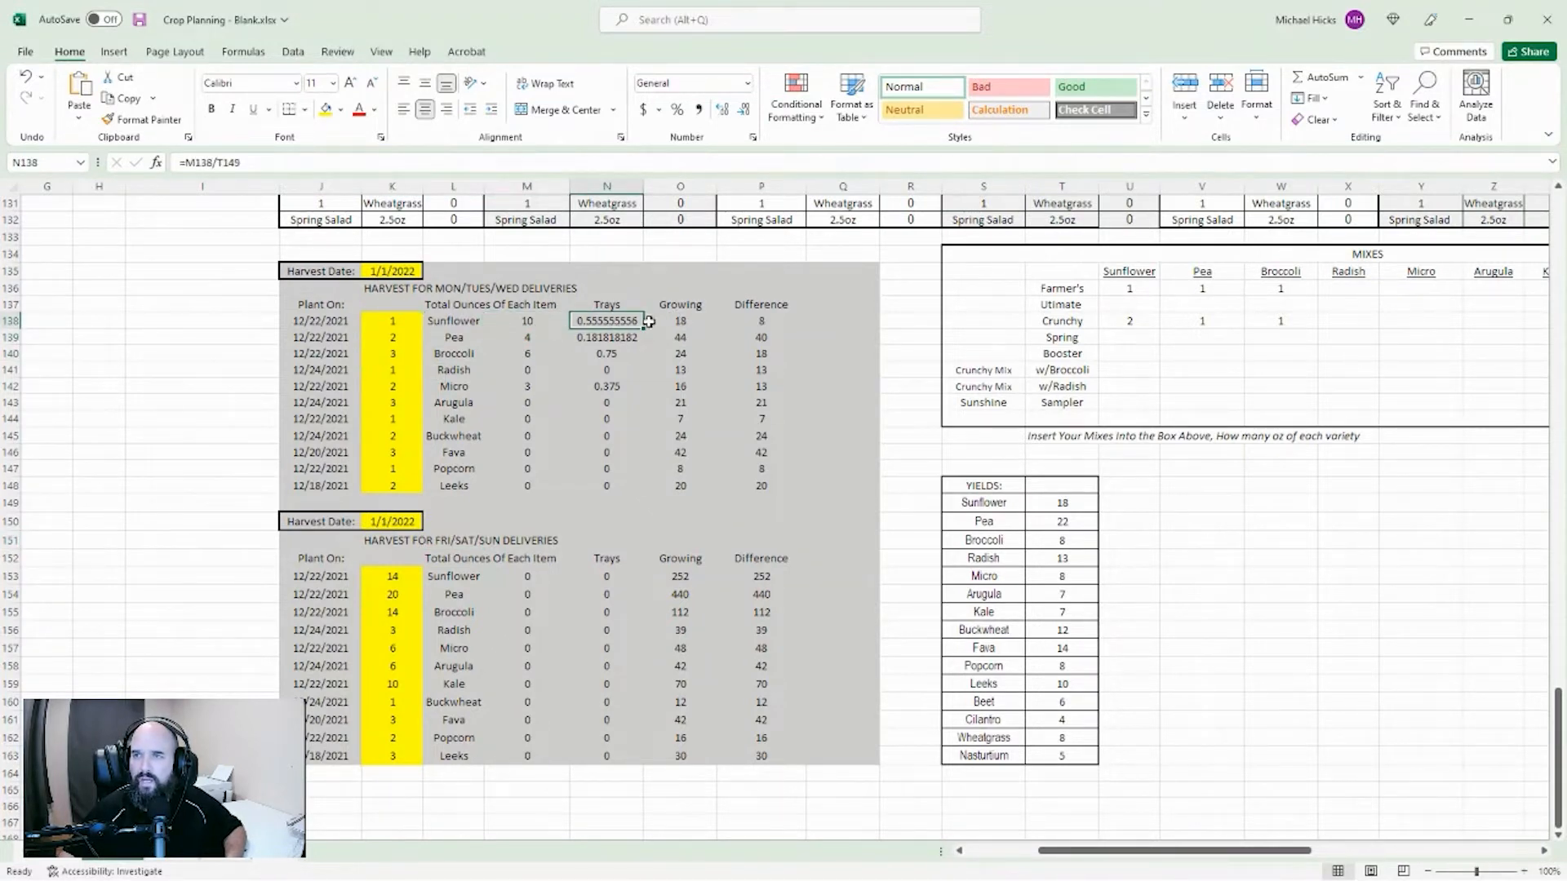
Step: Change the Test customer's Wednesday Retail individual Sunflower order in R11 to 10
{"action": "scroll", "coordinate": [703, 426], "scroll_direction": "up", "scroll_amount": 5}
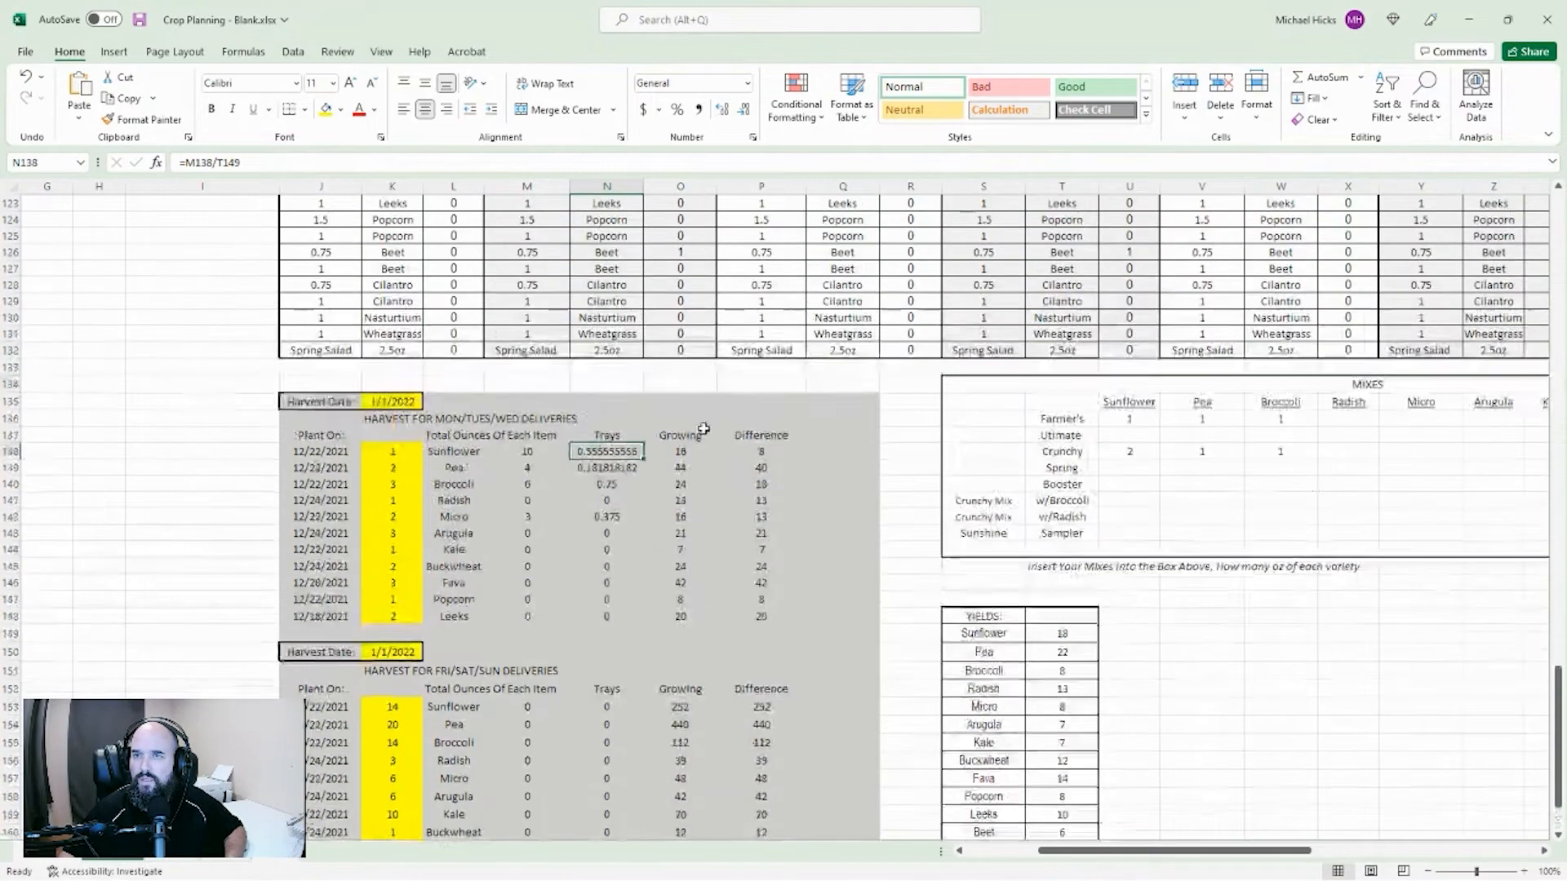
{"action": "scroll", "coordinate": [880, 423], "scroll_direction": "up", "scroll_amount": 3}
{"action": "left_click", "coordinate": [1544, 613]}
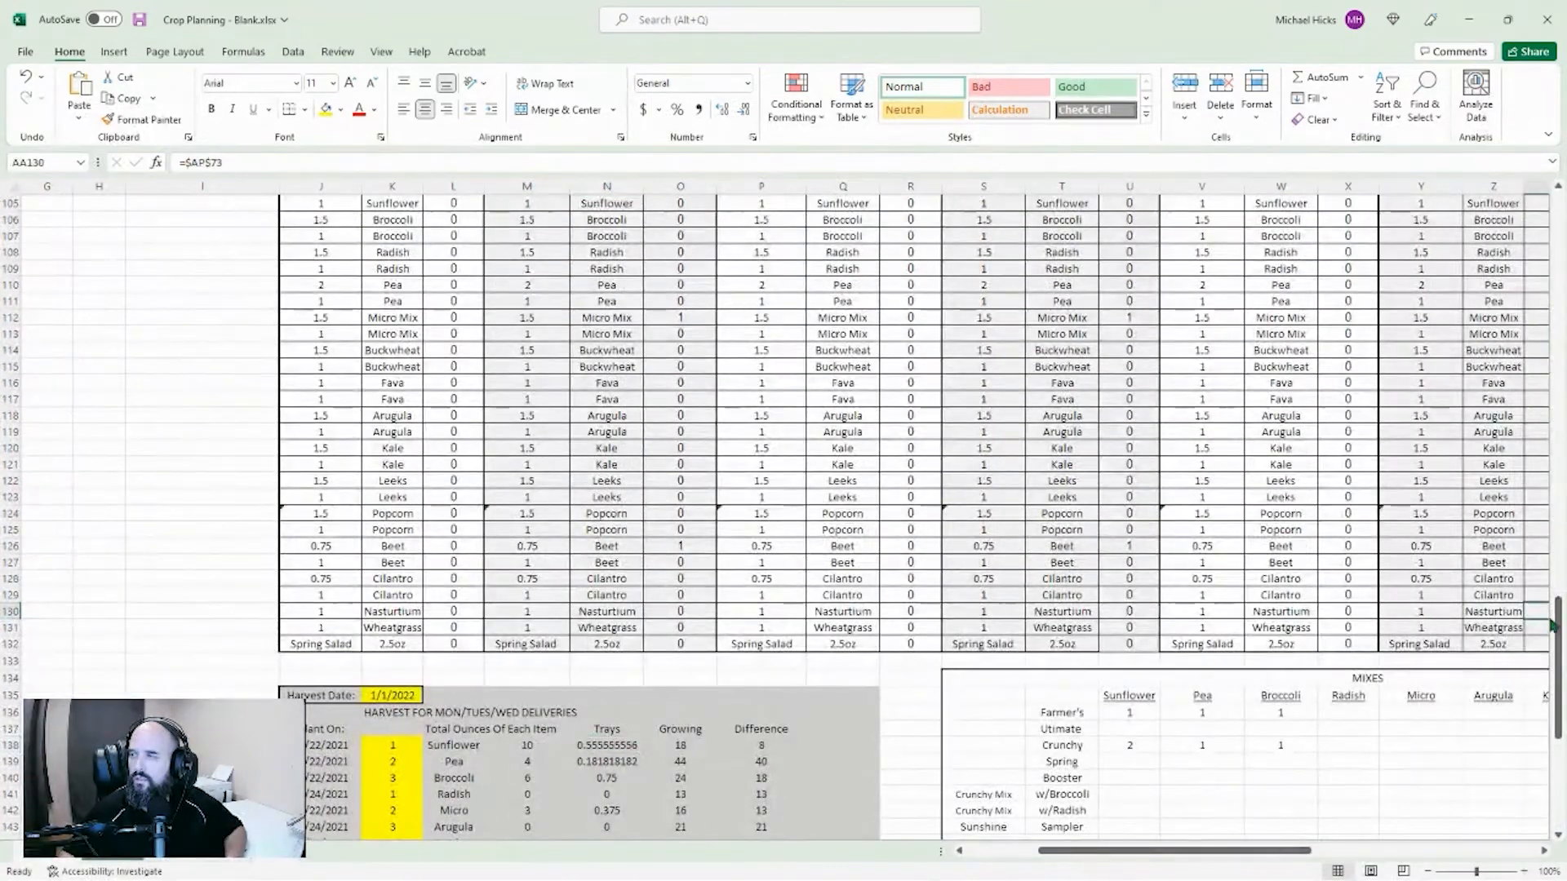
{"action": "left_click_drag", "start_coordinate": [1557, 622], "coordinate": [1382, 235]}
{"action": "left_click", "coordinate": [920, 377]}
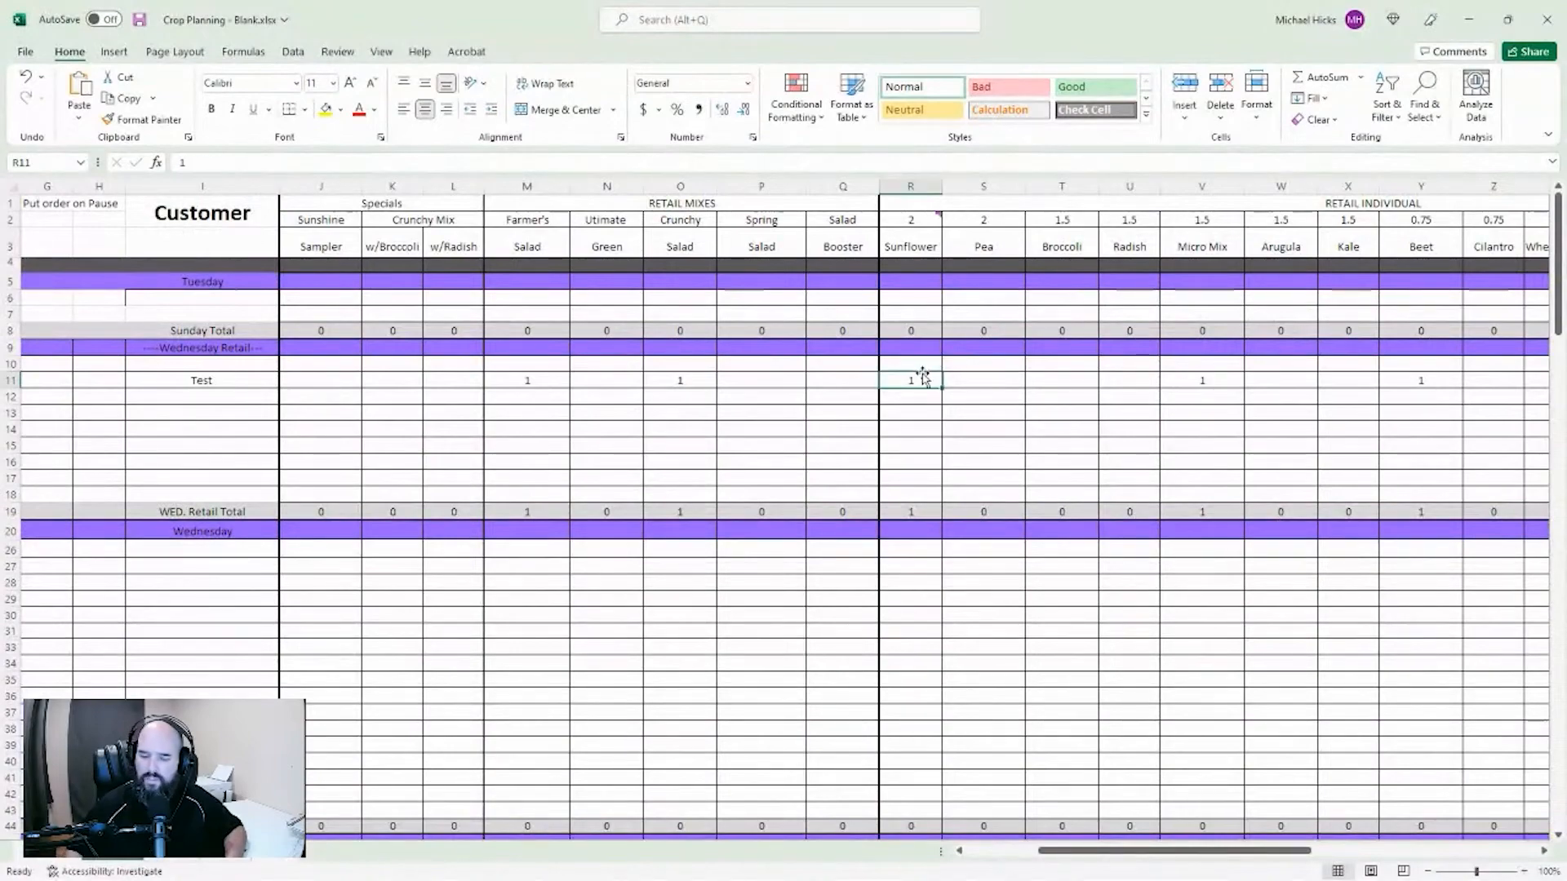
{"action": "type", "text": "10"}
{"action": "key", "text": "Return"}
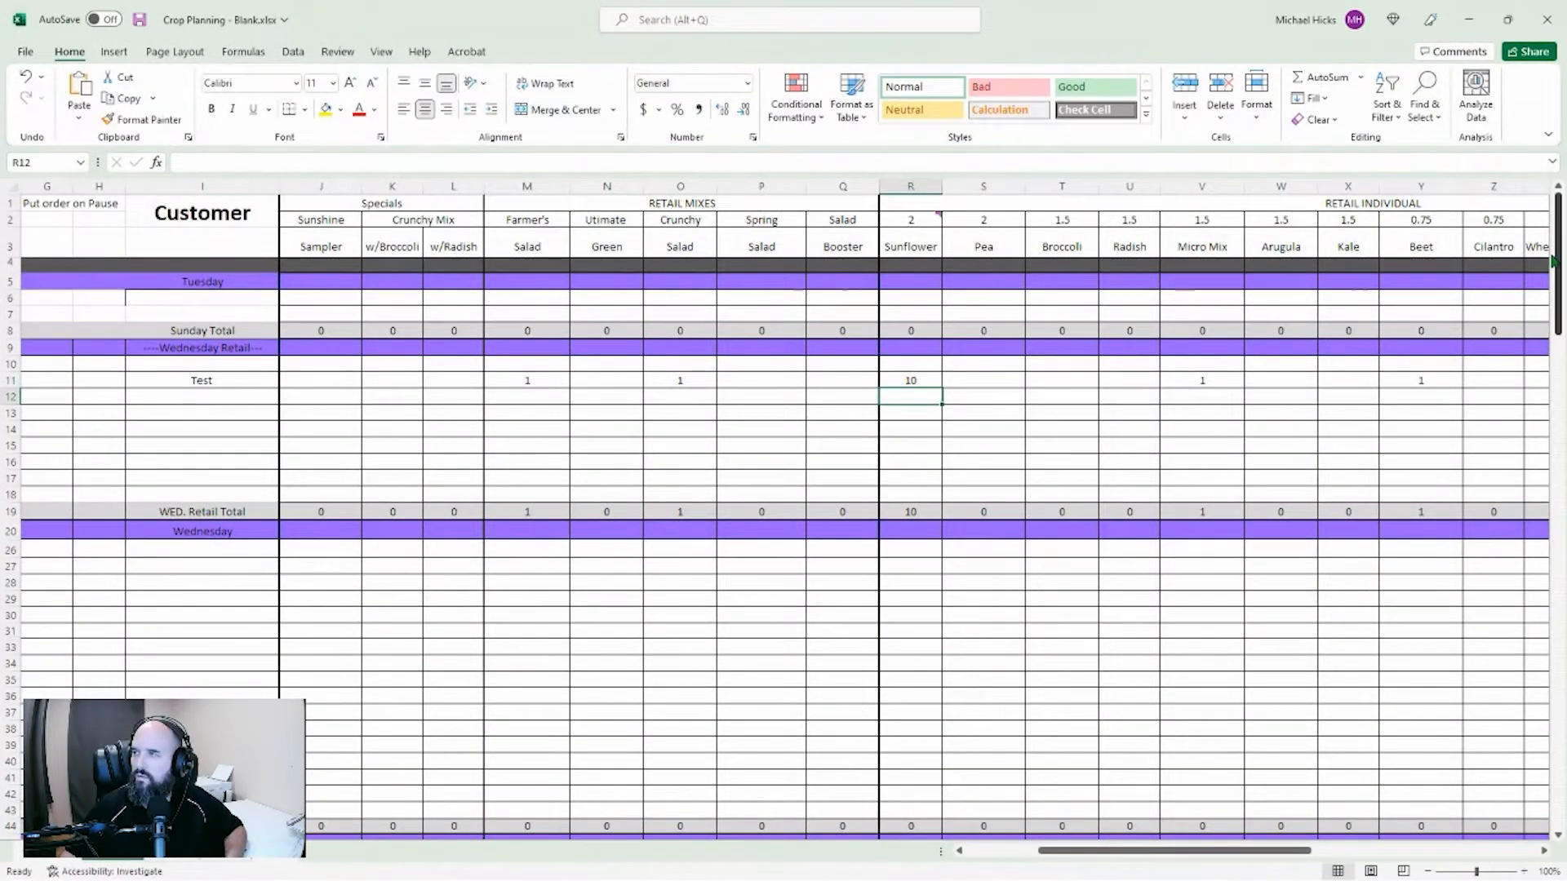
Step: Inspect Sunflower's total ounces, required trays and planting quantity in the Mon/Tues/Wed harvest table
{"action": "left_click_drag", "start_coordinate": [1560, 259], "coordinate": [1497, 722]}
{"action": "left_click", "coordinate": [526, 470]}
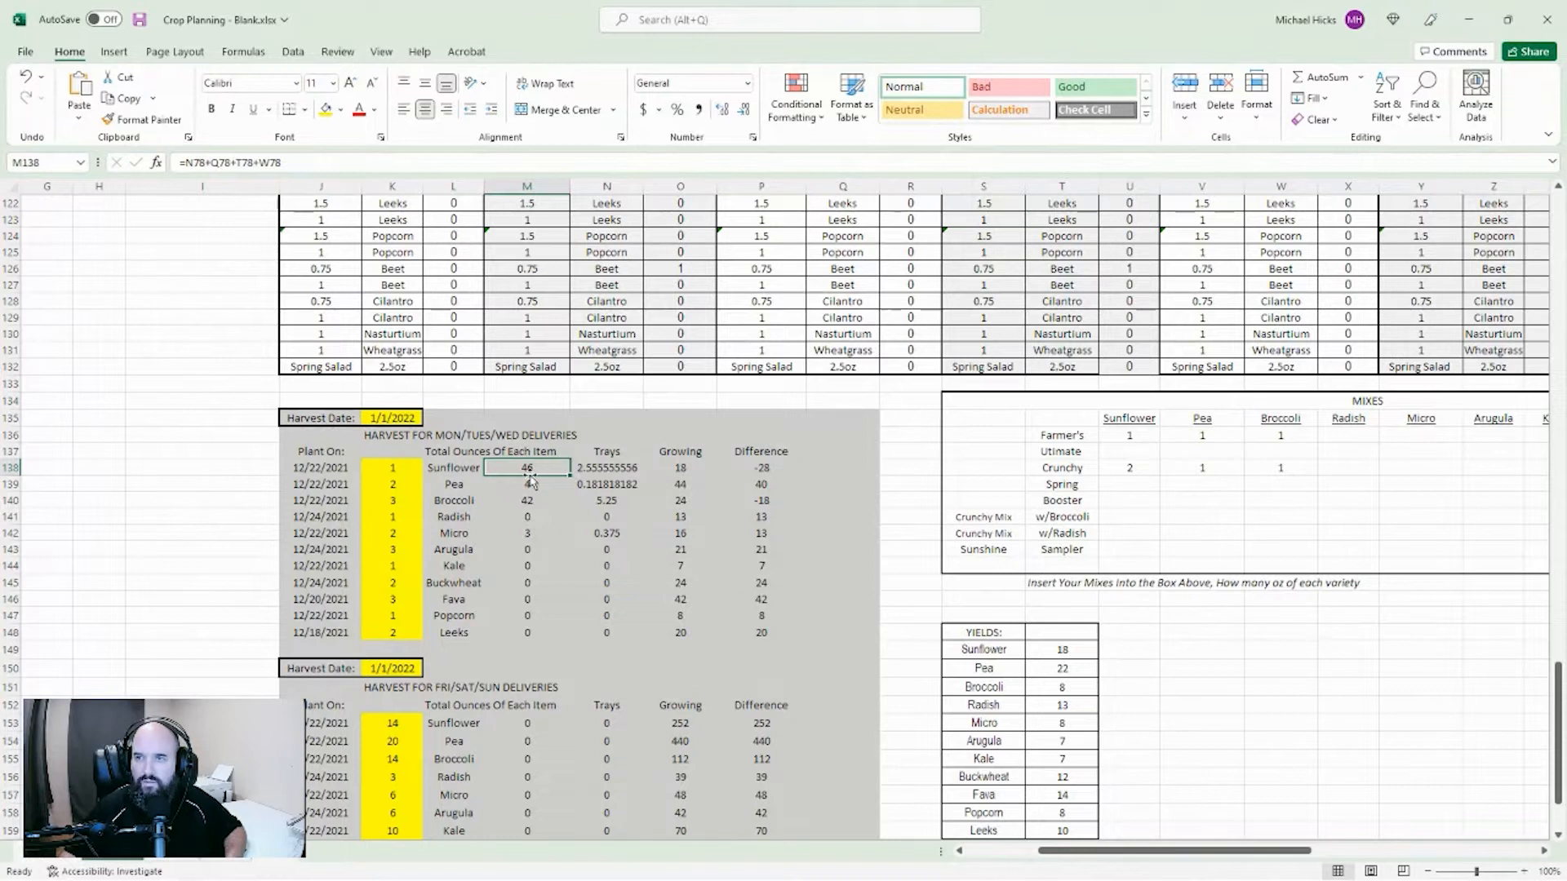
{"action": "left_click", "coordinate": [608, 469]}
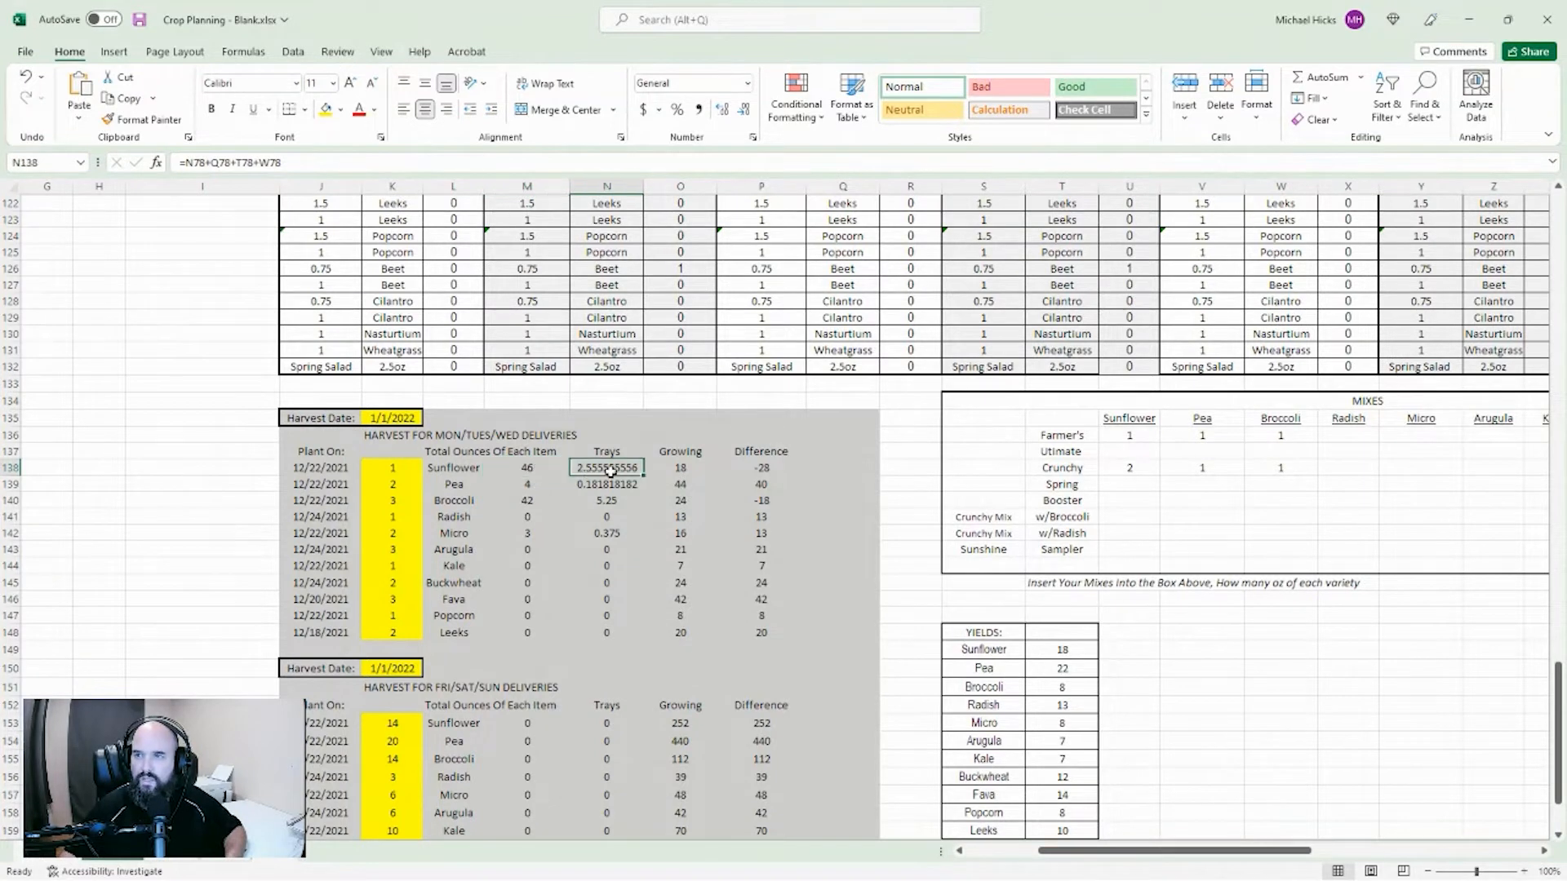
{"action": "left_click", "coordinate": [398, 471]}
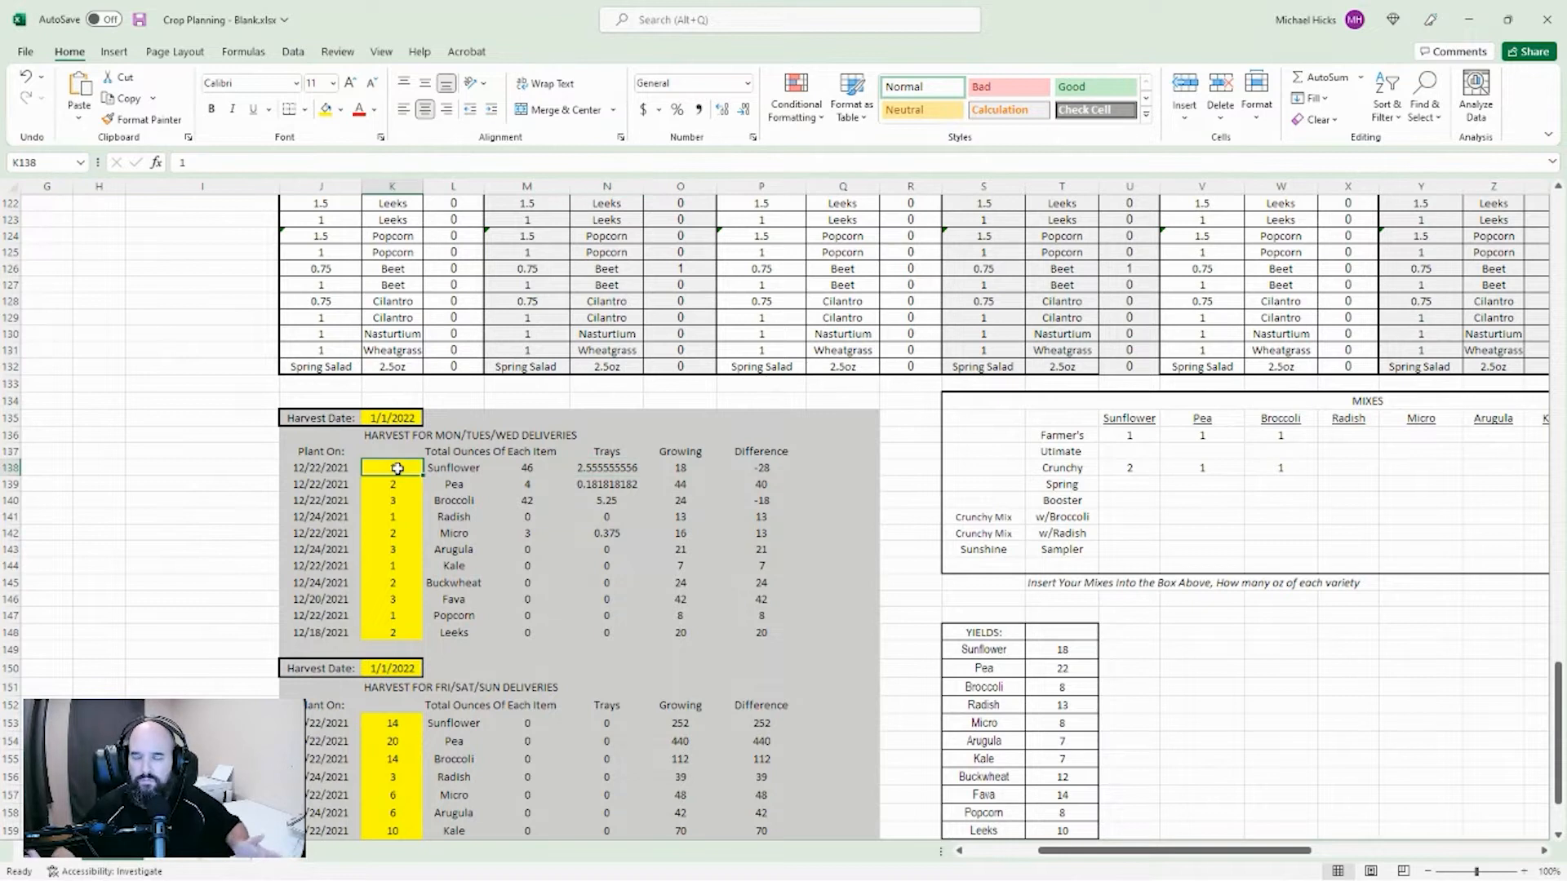
Step: Check Sunflower's difference formula in P138 and set its planting quantity in K138 to 3
{"action": "left_click", "coordinate": [759, 469]}
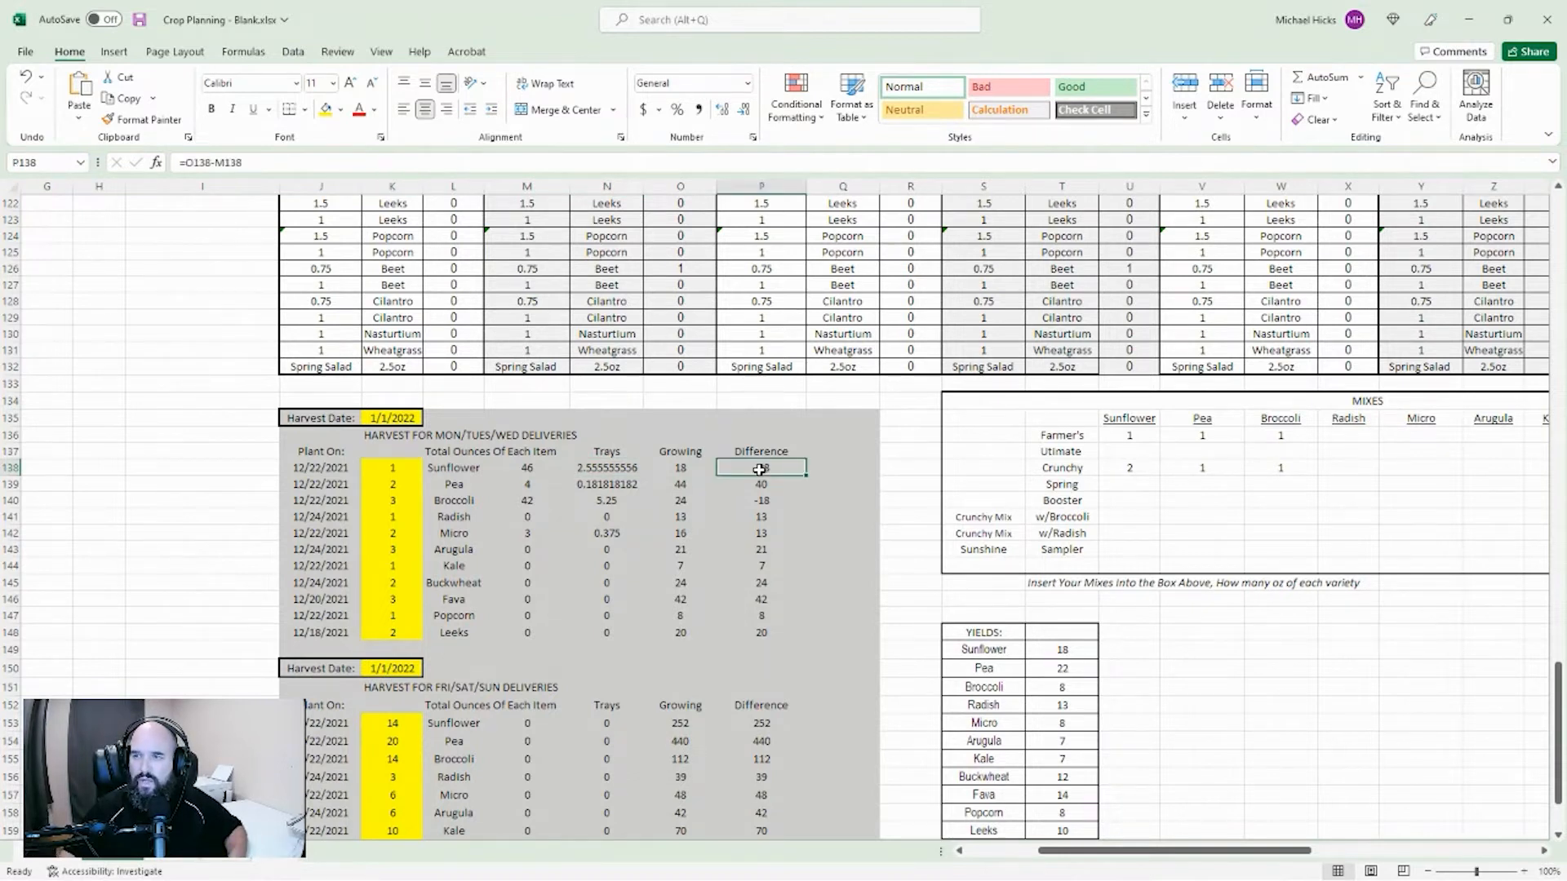
{"action": "left_click", "coordinate": [402, 470]}
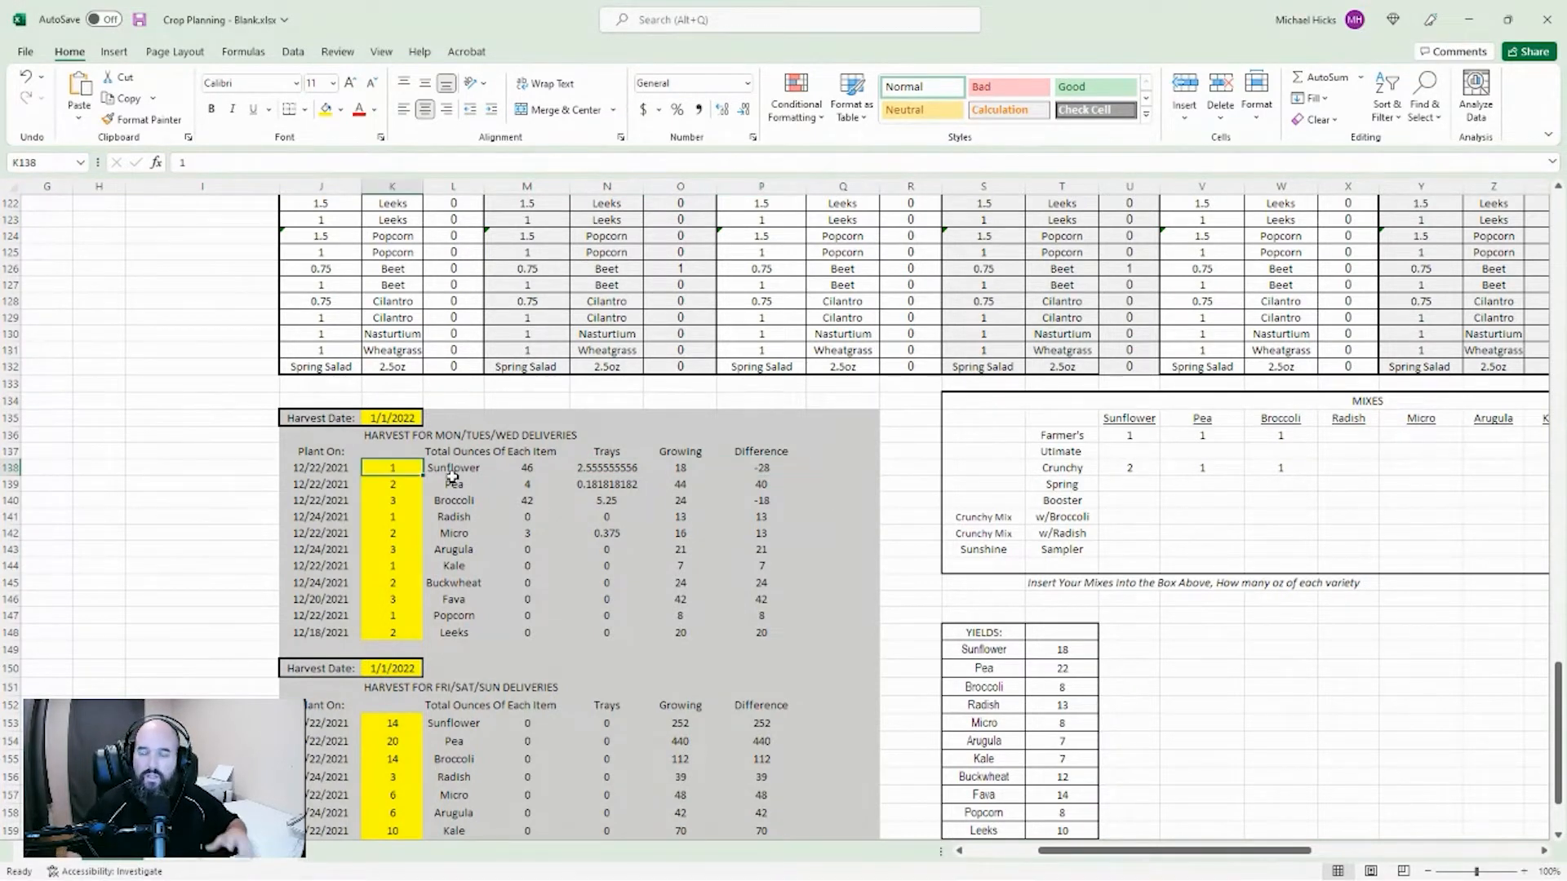
{"action": "type", "text": "3"}
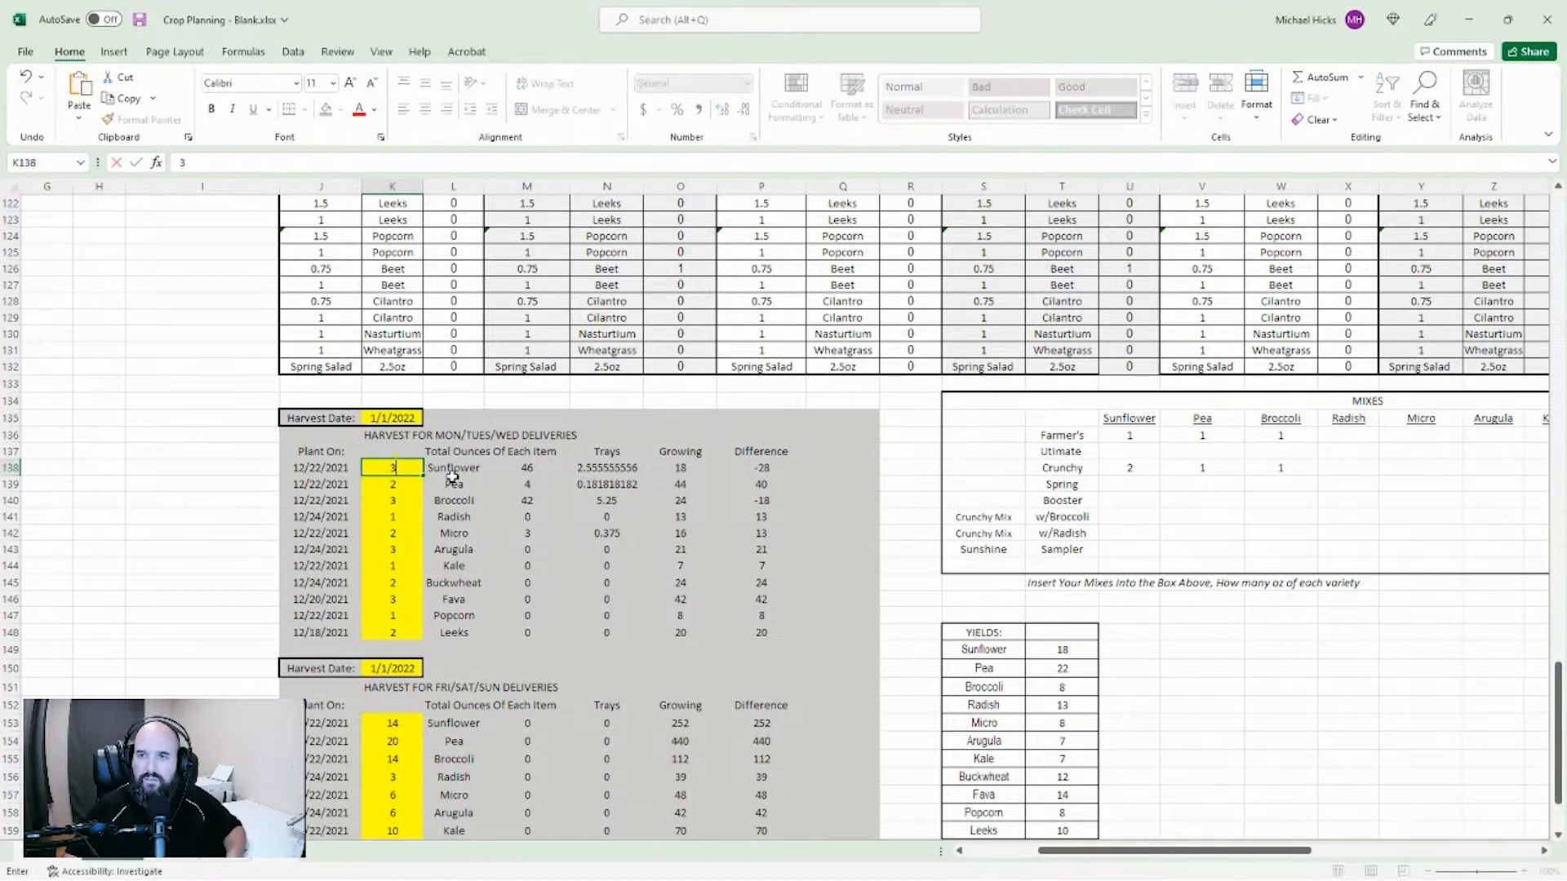
{"action": "key", "text": "Return"}
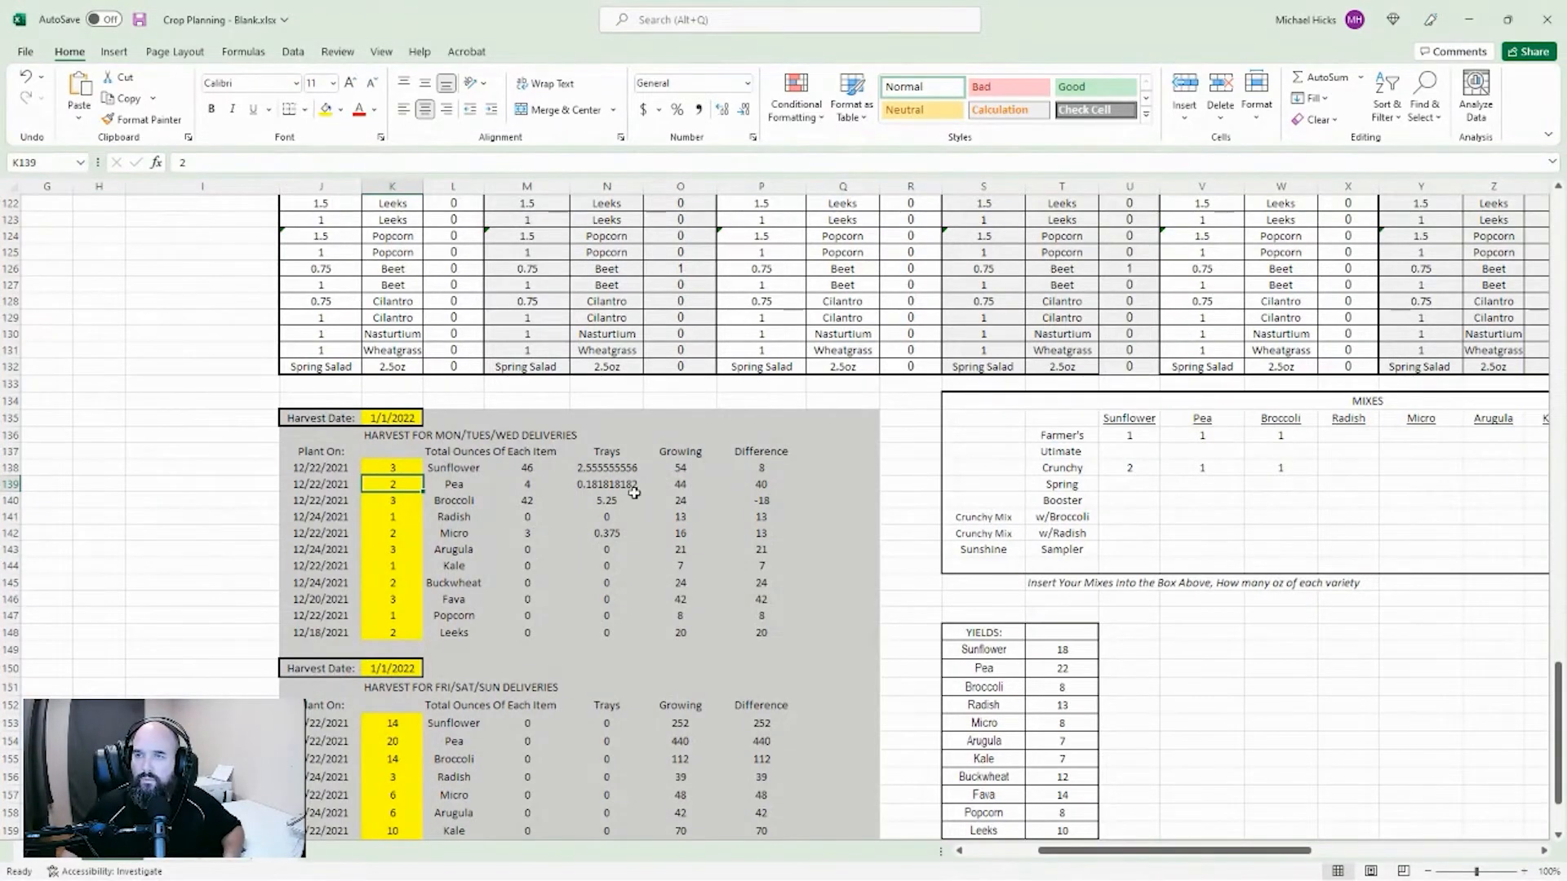
{"action": "scroll", "coordinate": [906, 566], "scroll_direction": "up", "scroll_amount": 2}
{"action": "scroll", "coordinate": [572, 606], "scroll_direction": "down", "scroll_amount": 2}
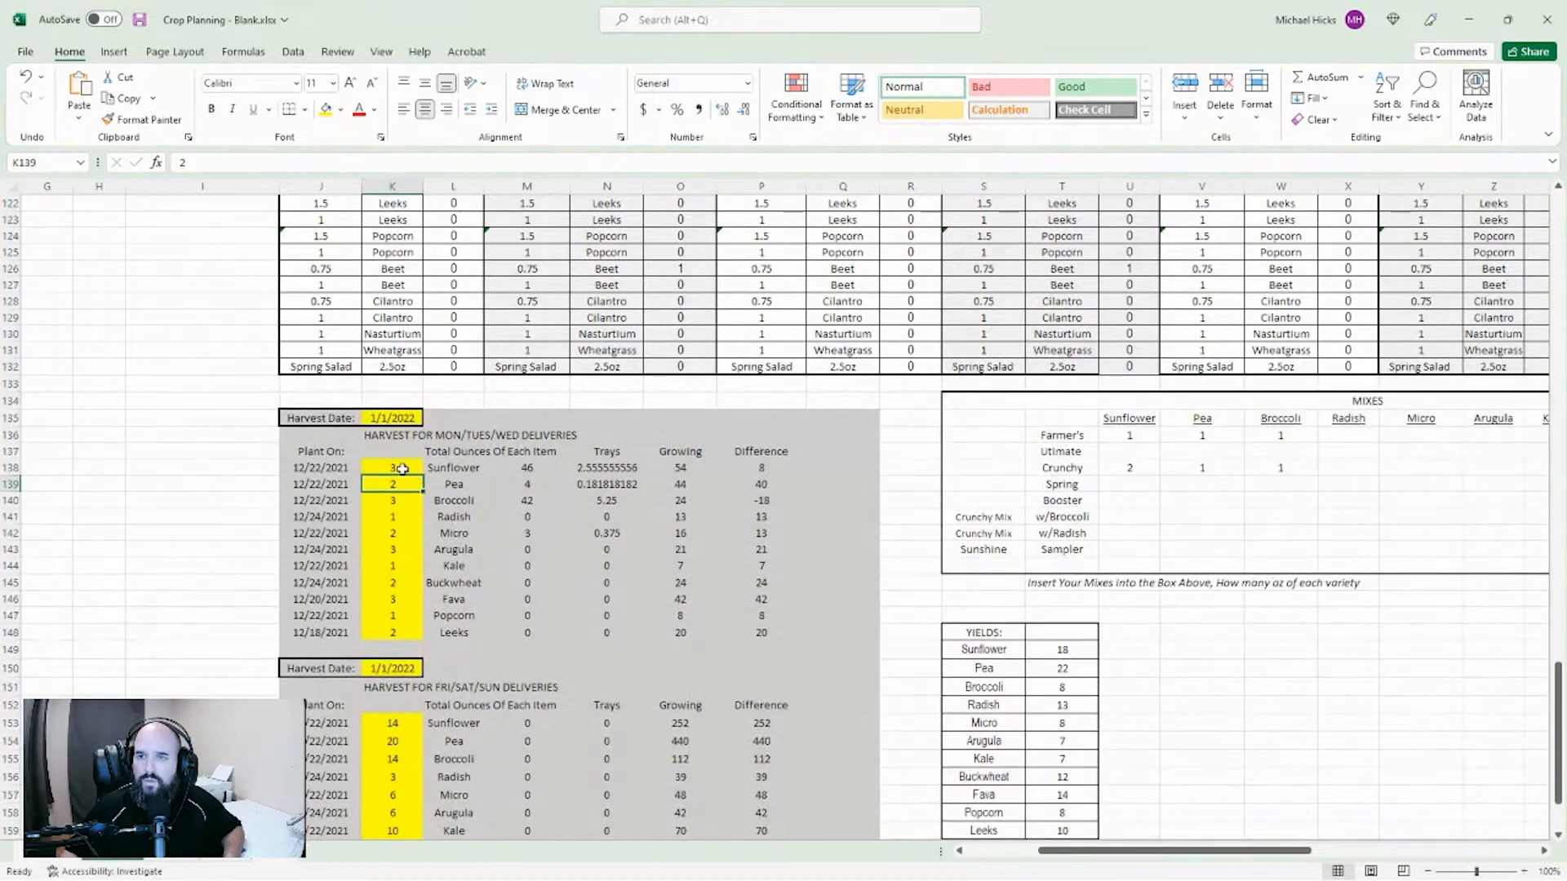
Step: Set the Mon/Tues/Wed harvest date in K135 to 8/26/2022
{"action": "left_click", "coordinate": [319, 475]}
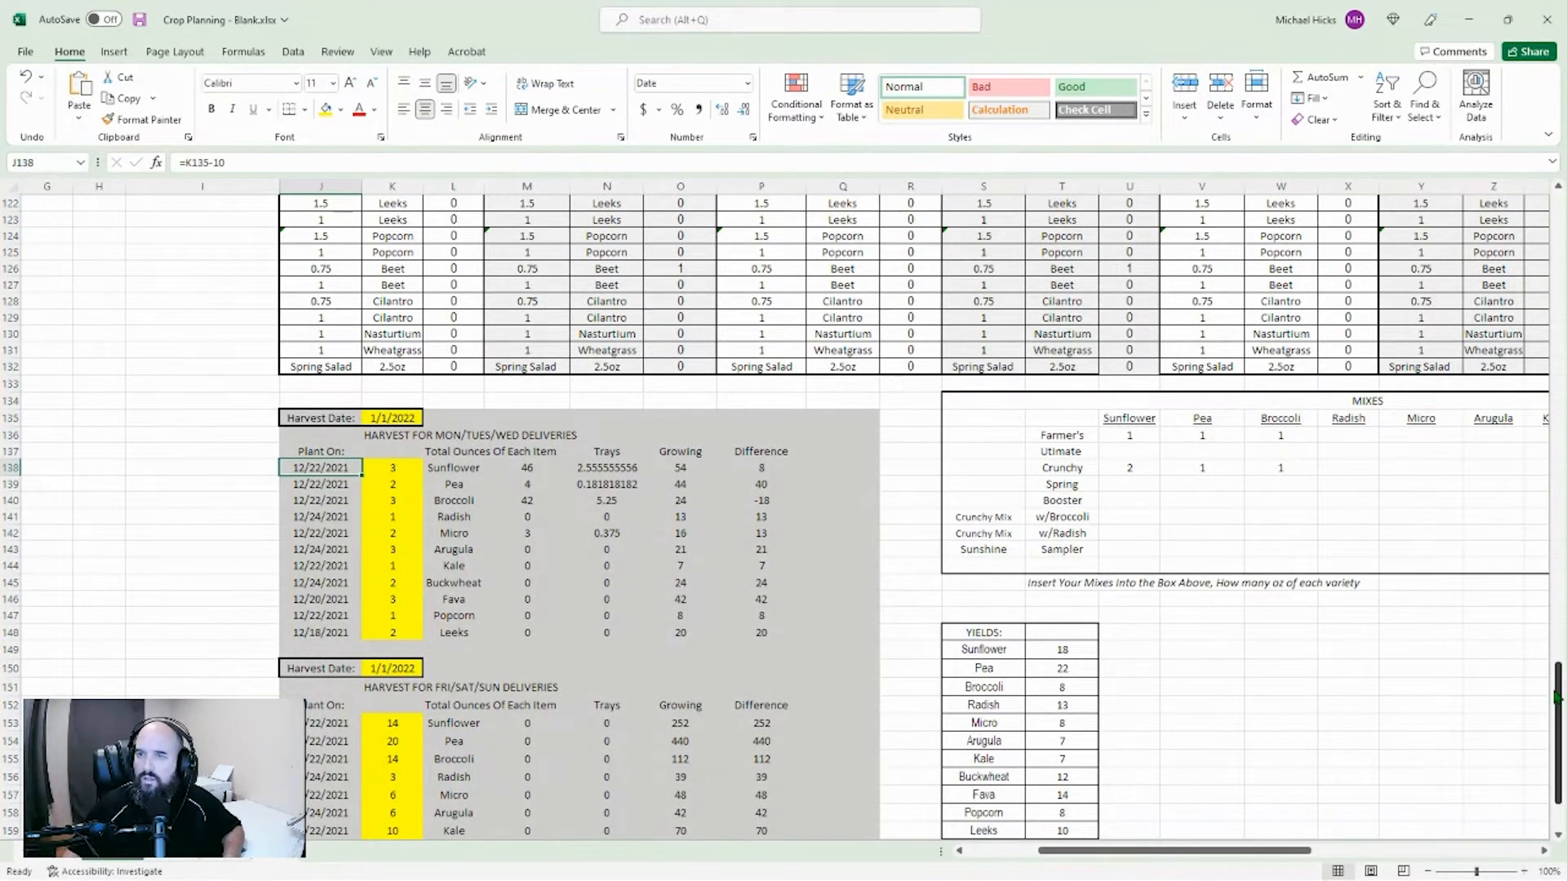
{"action": "left_click", "coordinate": [385, 421]}
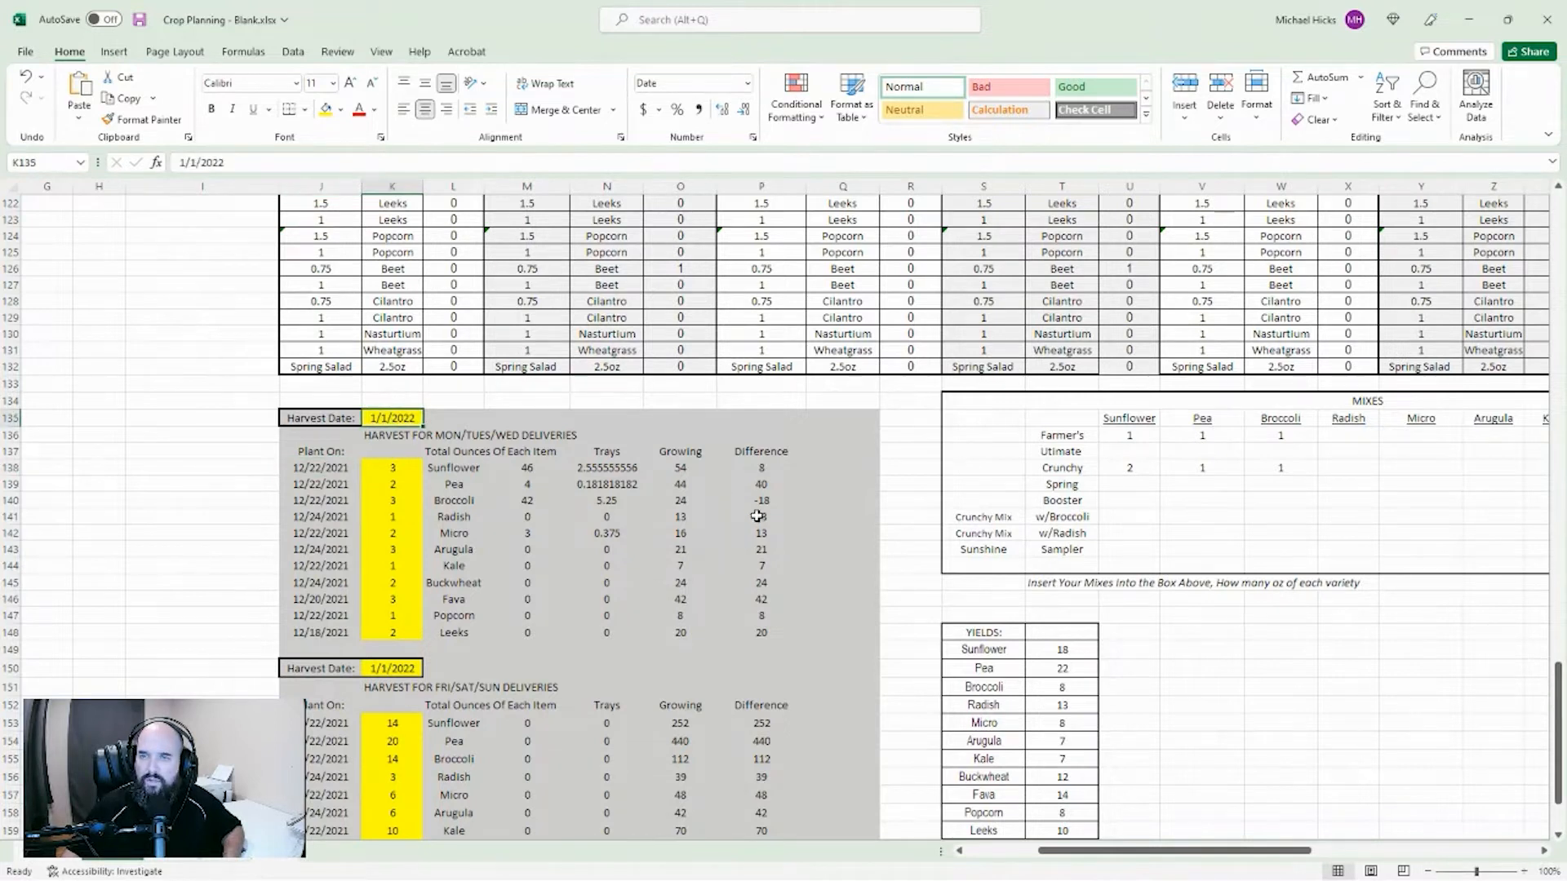
{"action": "type", "text": "8/"}
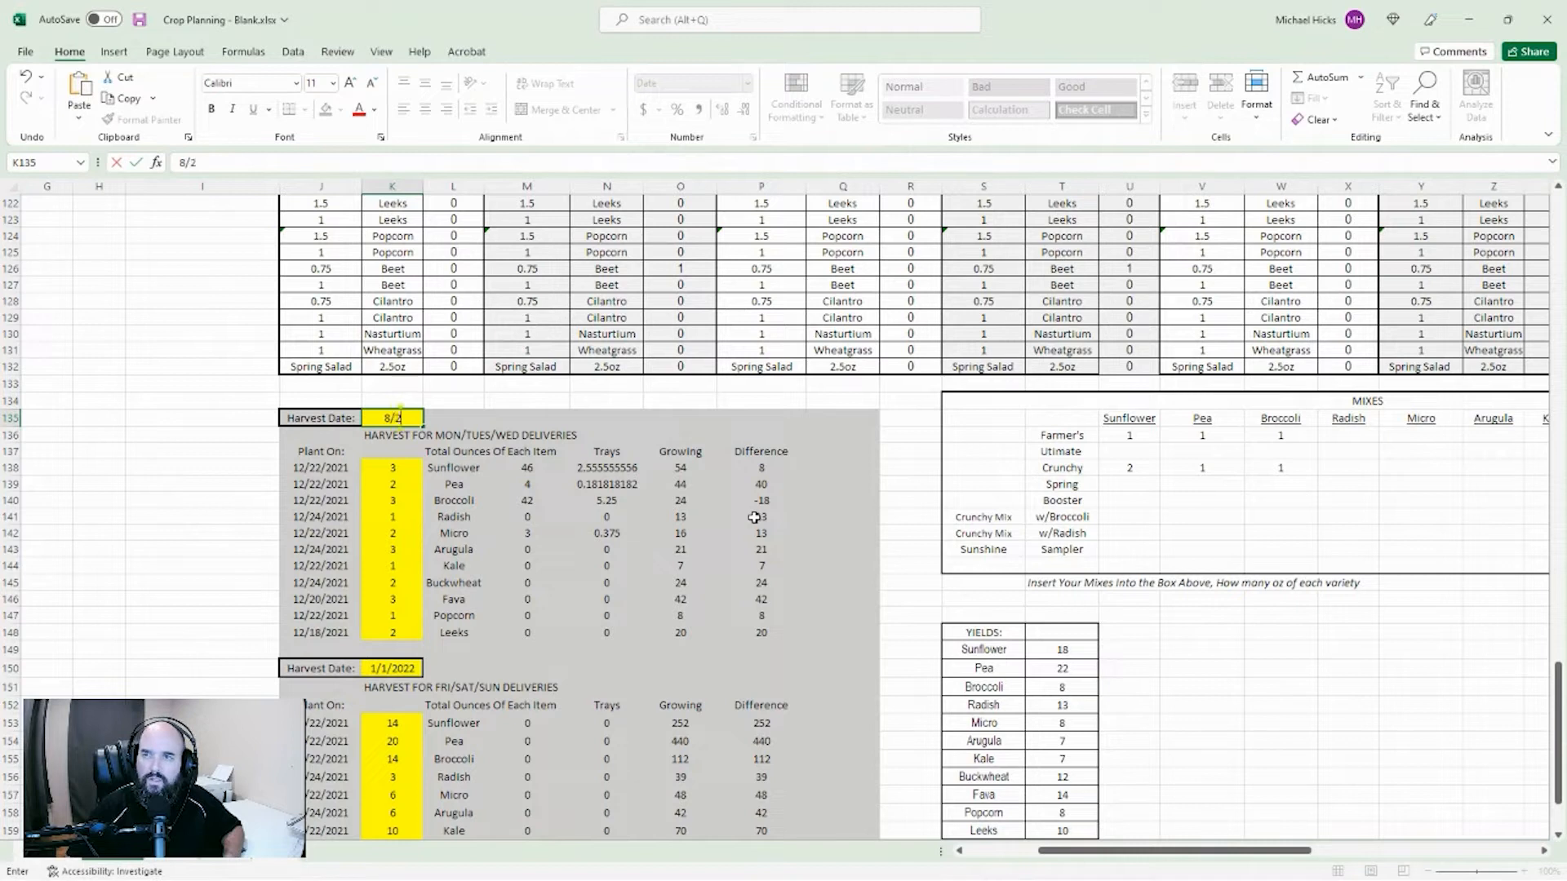
{"action": "type", "text": "26"}
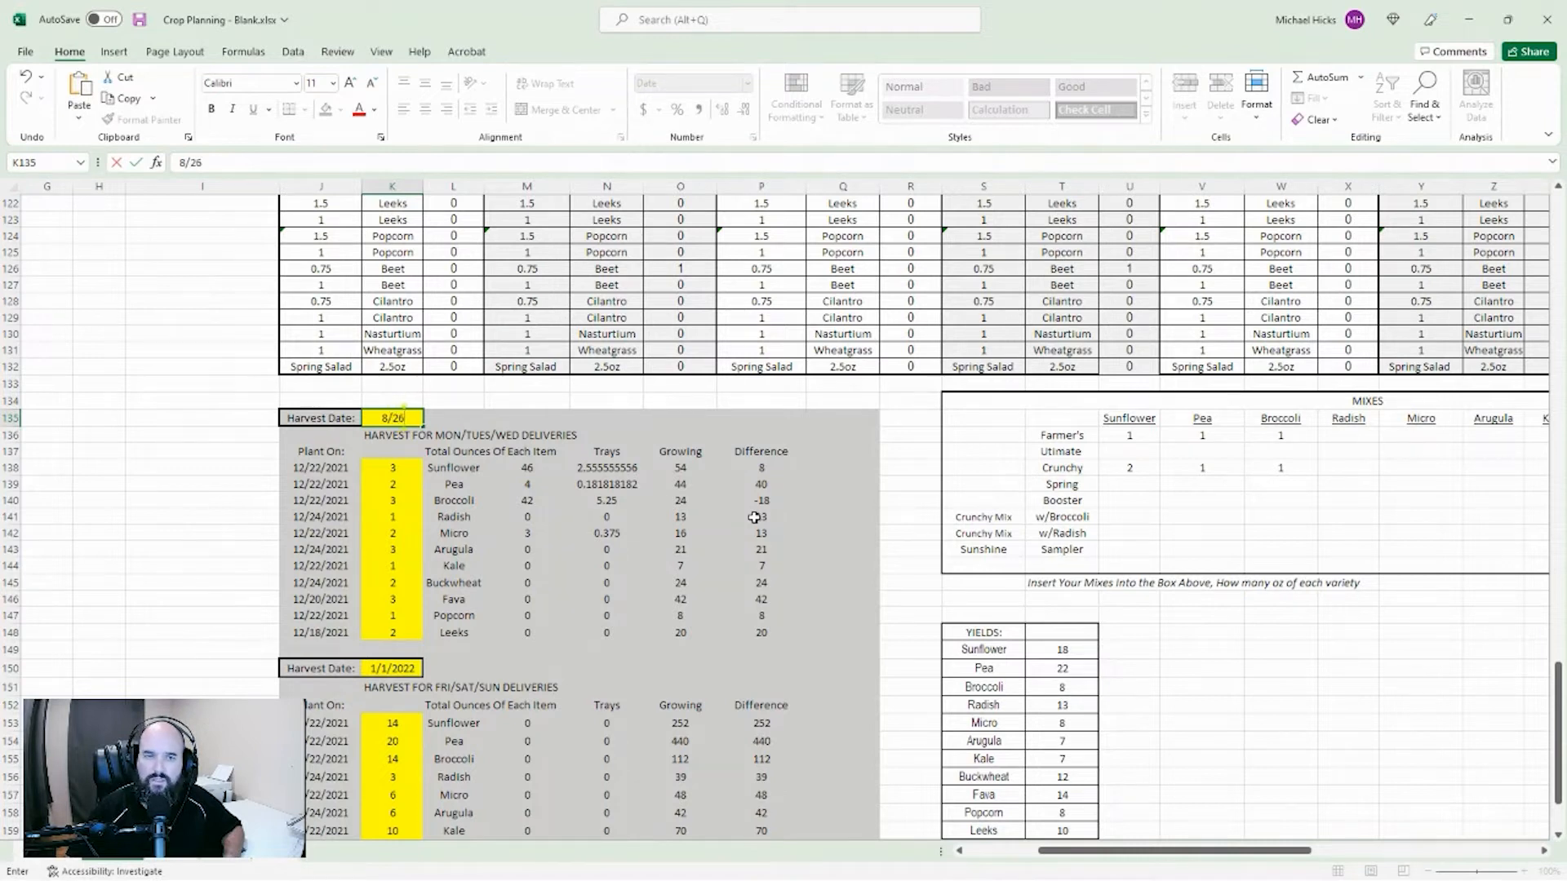
{"action": "type", "text": "/"}
{"action": "type", "text": "2022"}
{"action": "key", "text": "Return"}
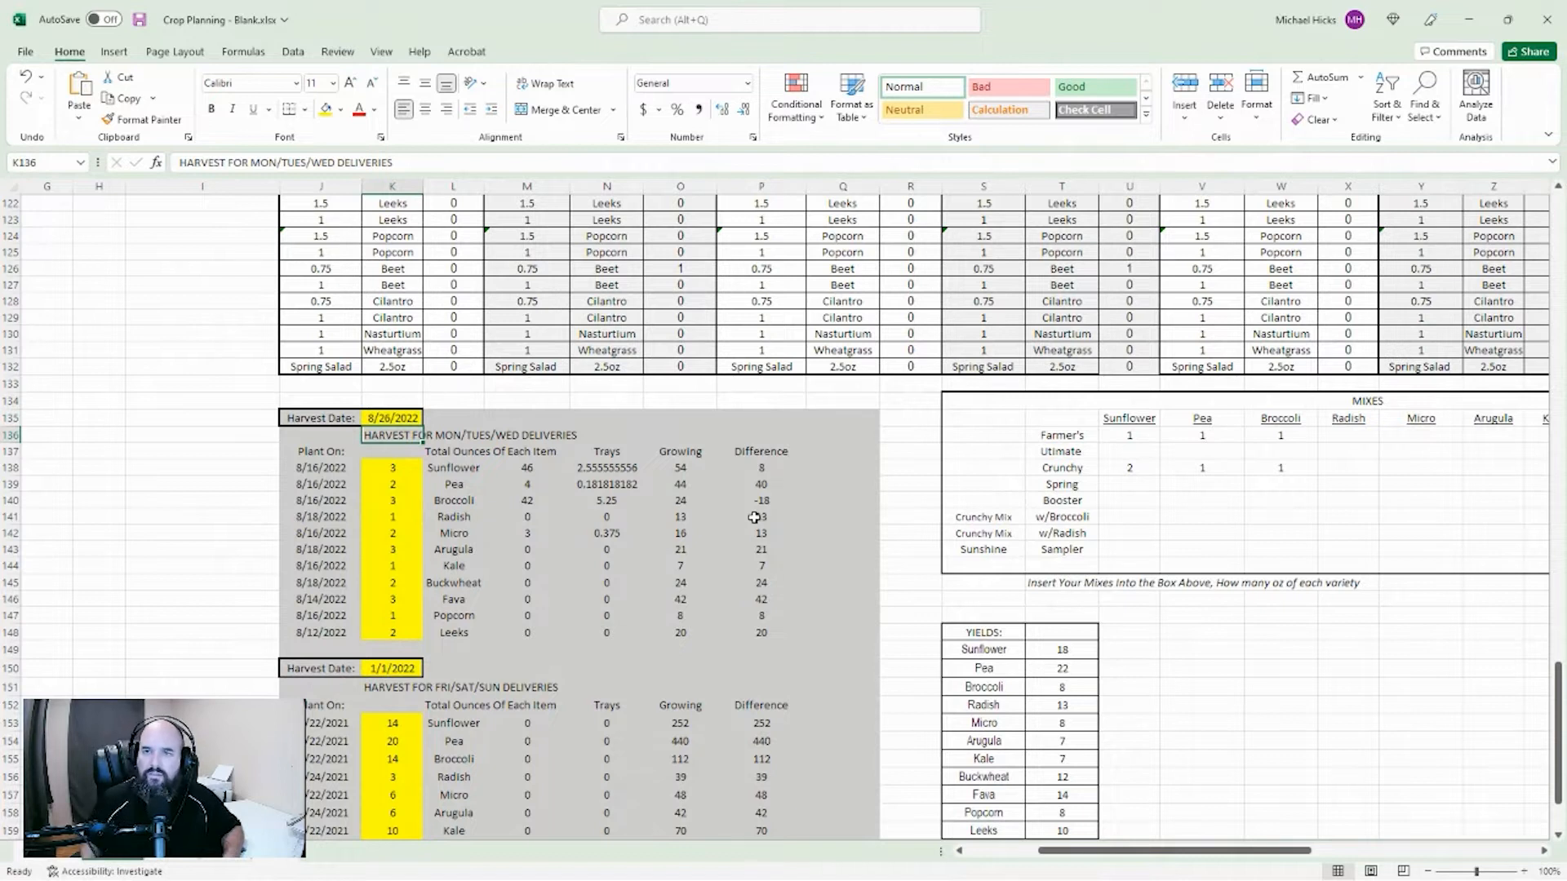
Step: Examine the Plant On dates in J138 to J148 and how their formulas count back from the harvest date
{"action": "left_click", "coordinate": [334, 467]}
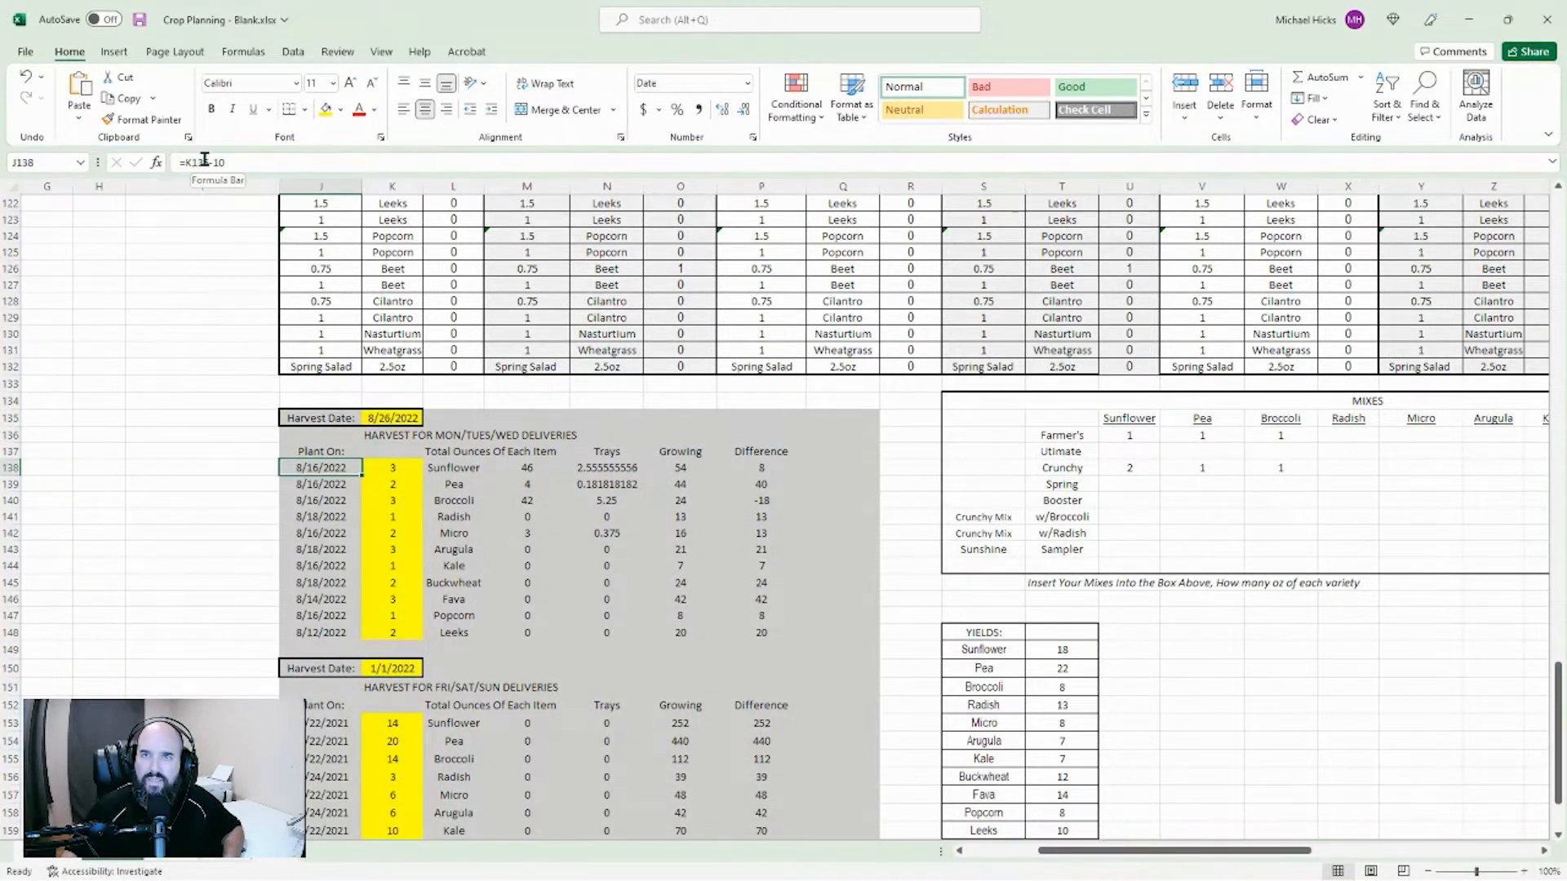
{"action": "left_click", "coordinate": [335, 600]}
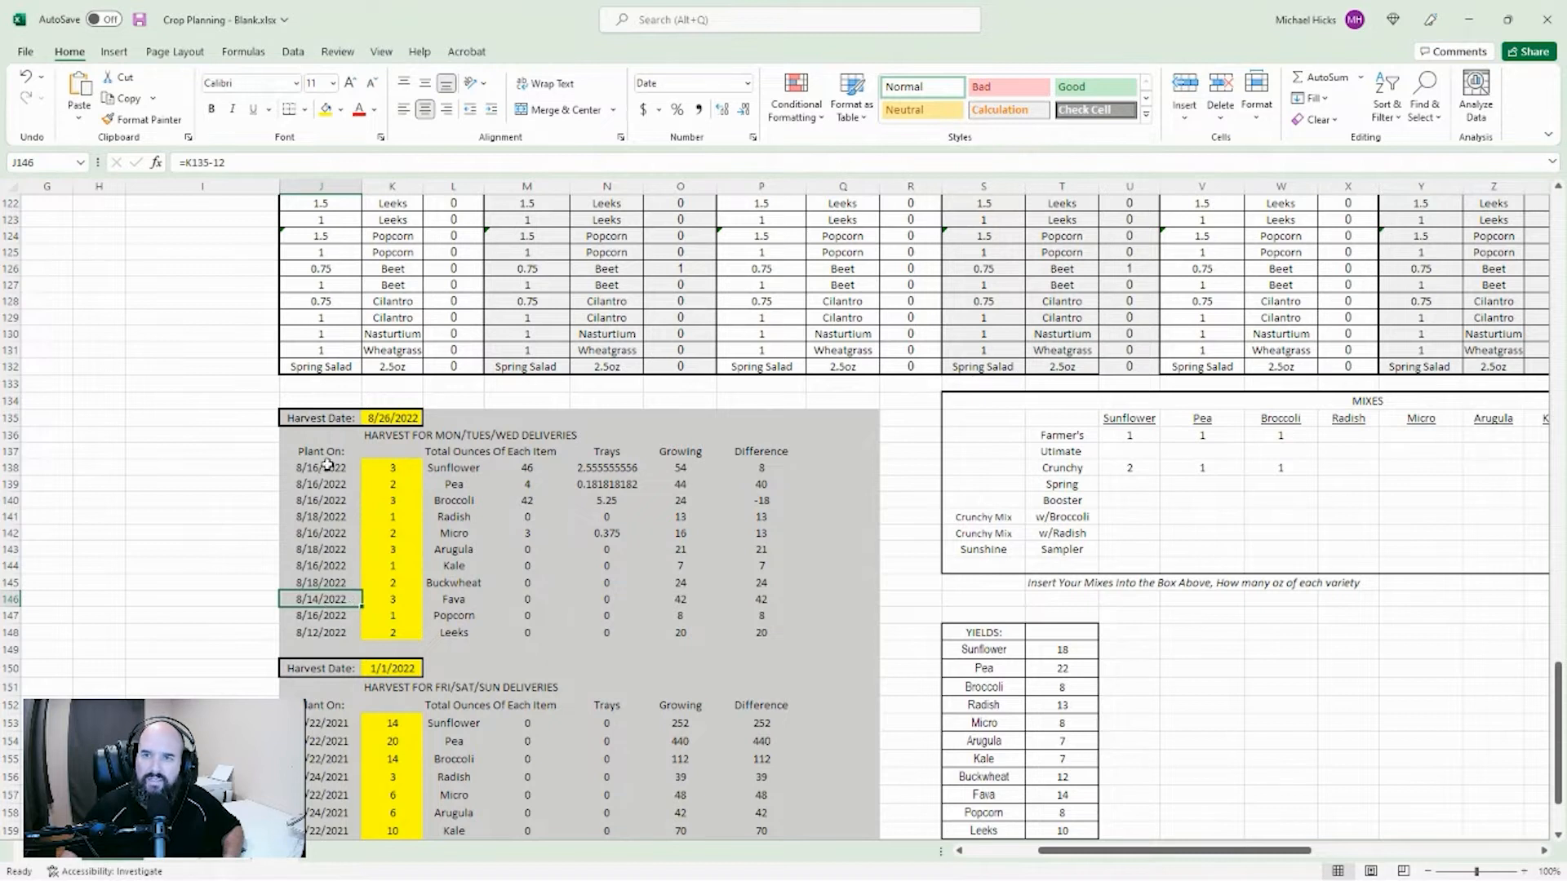
{"action": "left_click_drag", "start_coordinate": [328, 467], "coordinate": [314, 632]}
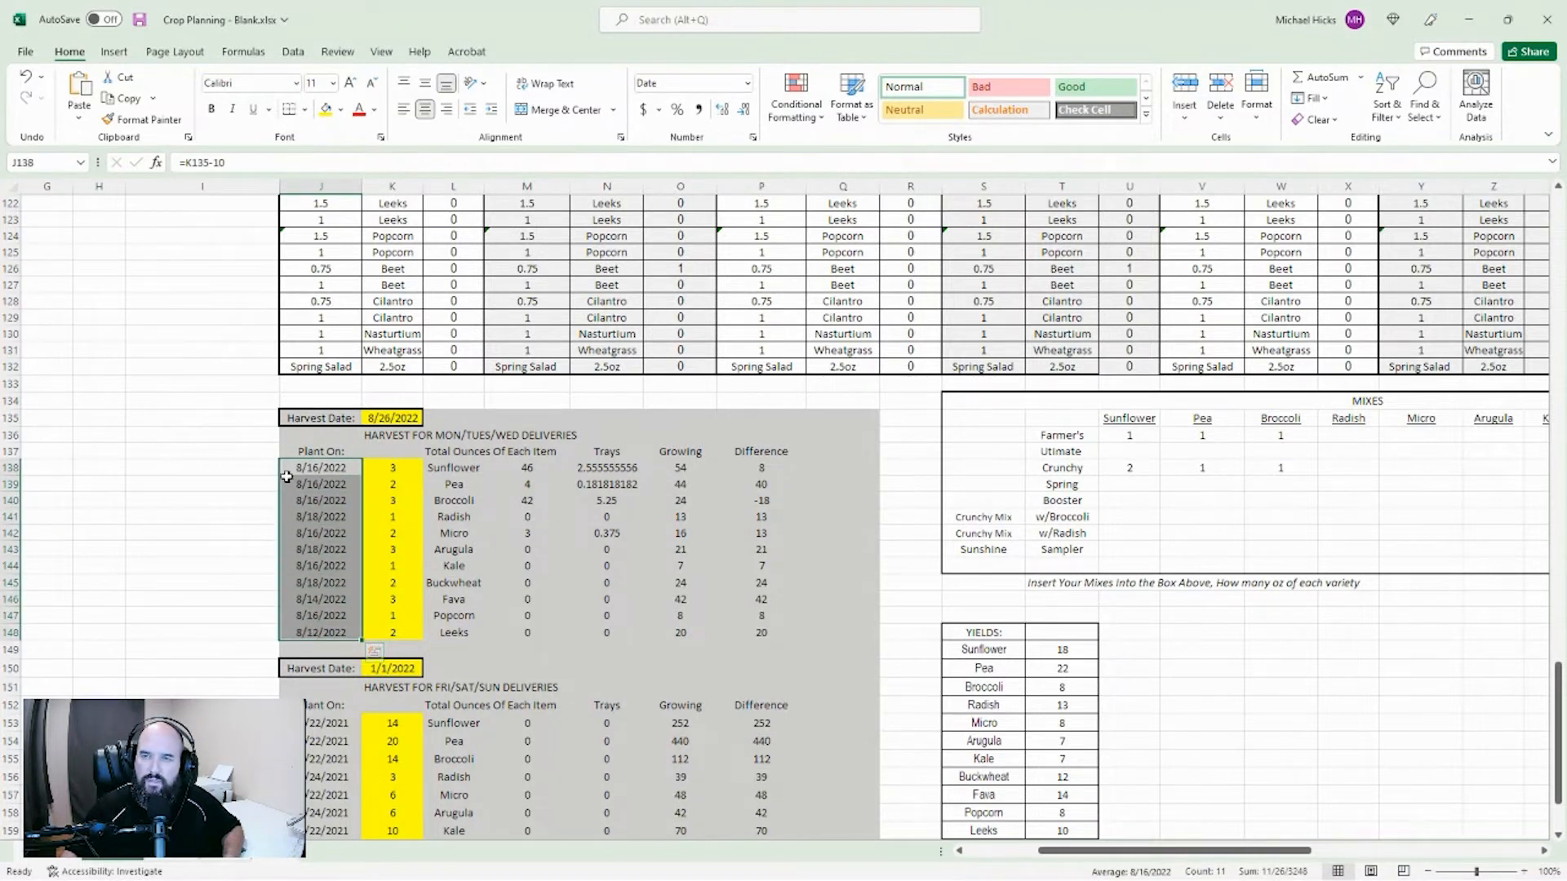
{"action": "left_click_drag", "start_coordinate": [307, 468], "coordinate": [311, 582]}
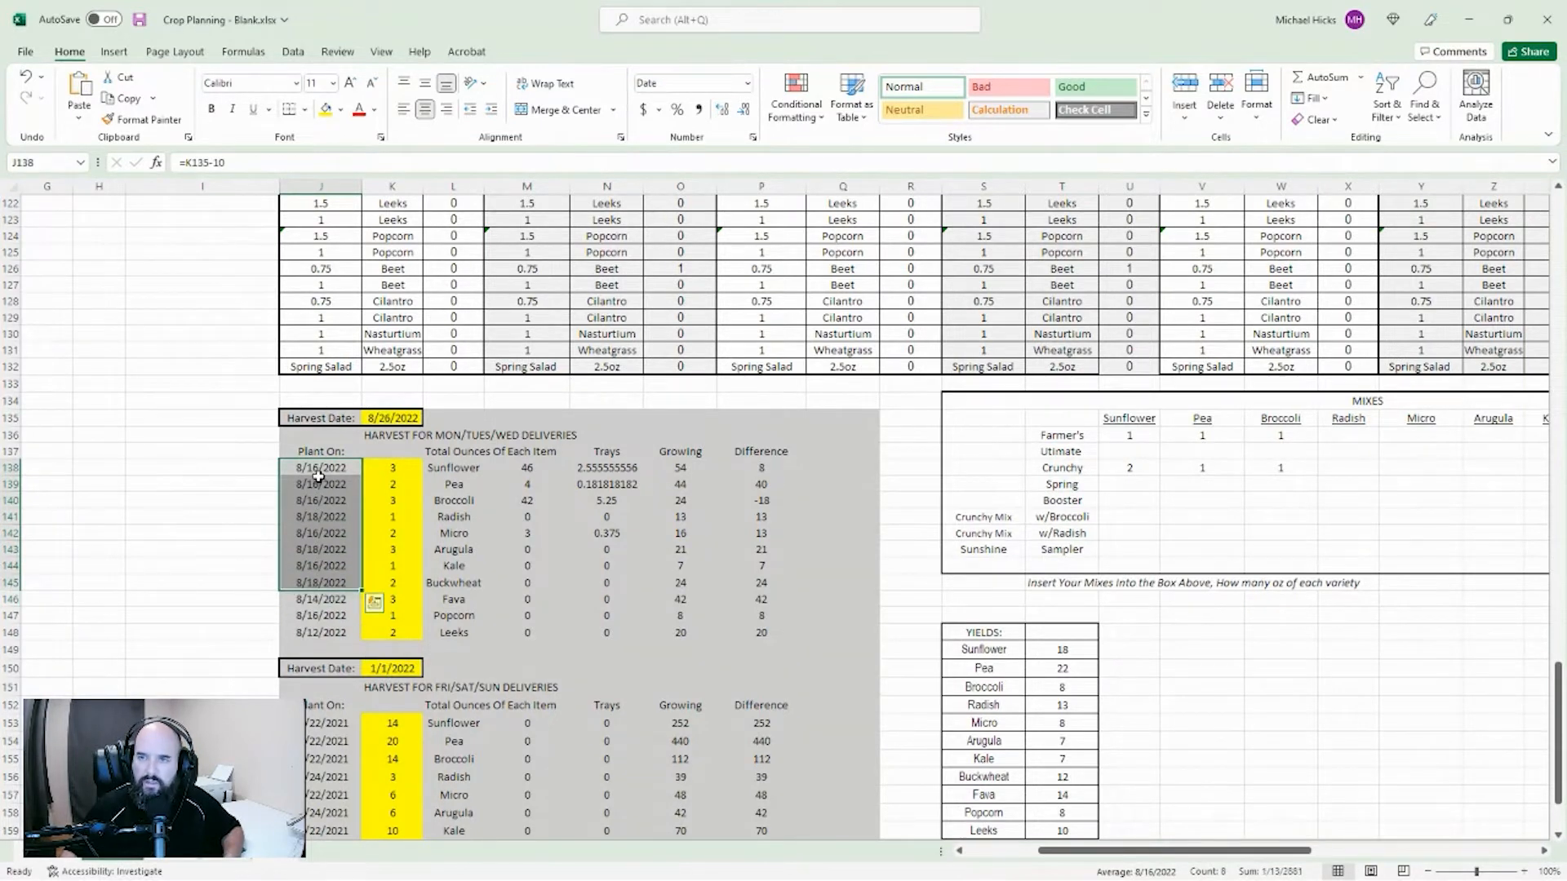
{"action": "left_click_drag", "start_coordinate": [320, 467], "coordinate": [320, 601]}
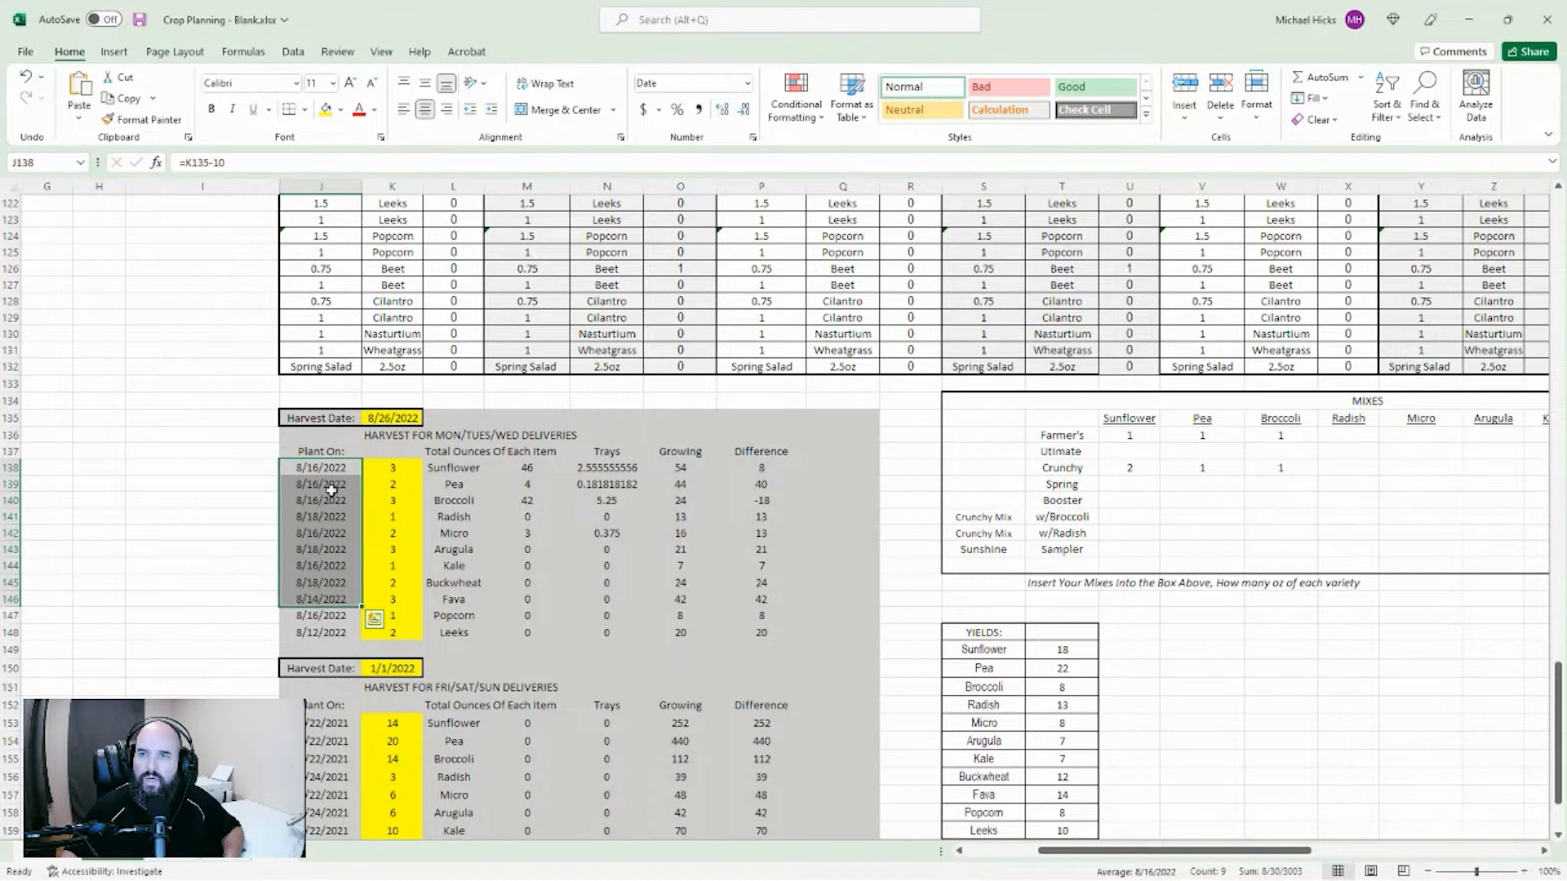
{"action": "left_click", "coordinate": [379, 419]}
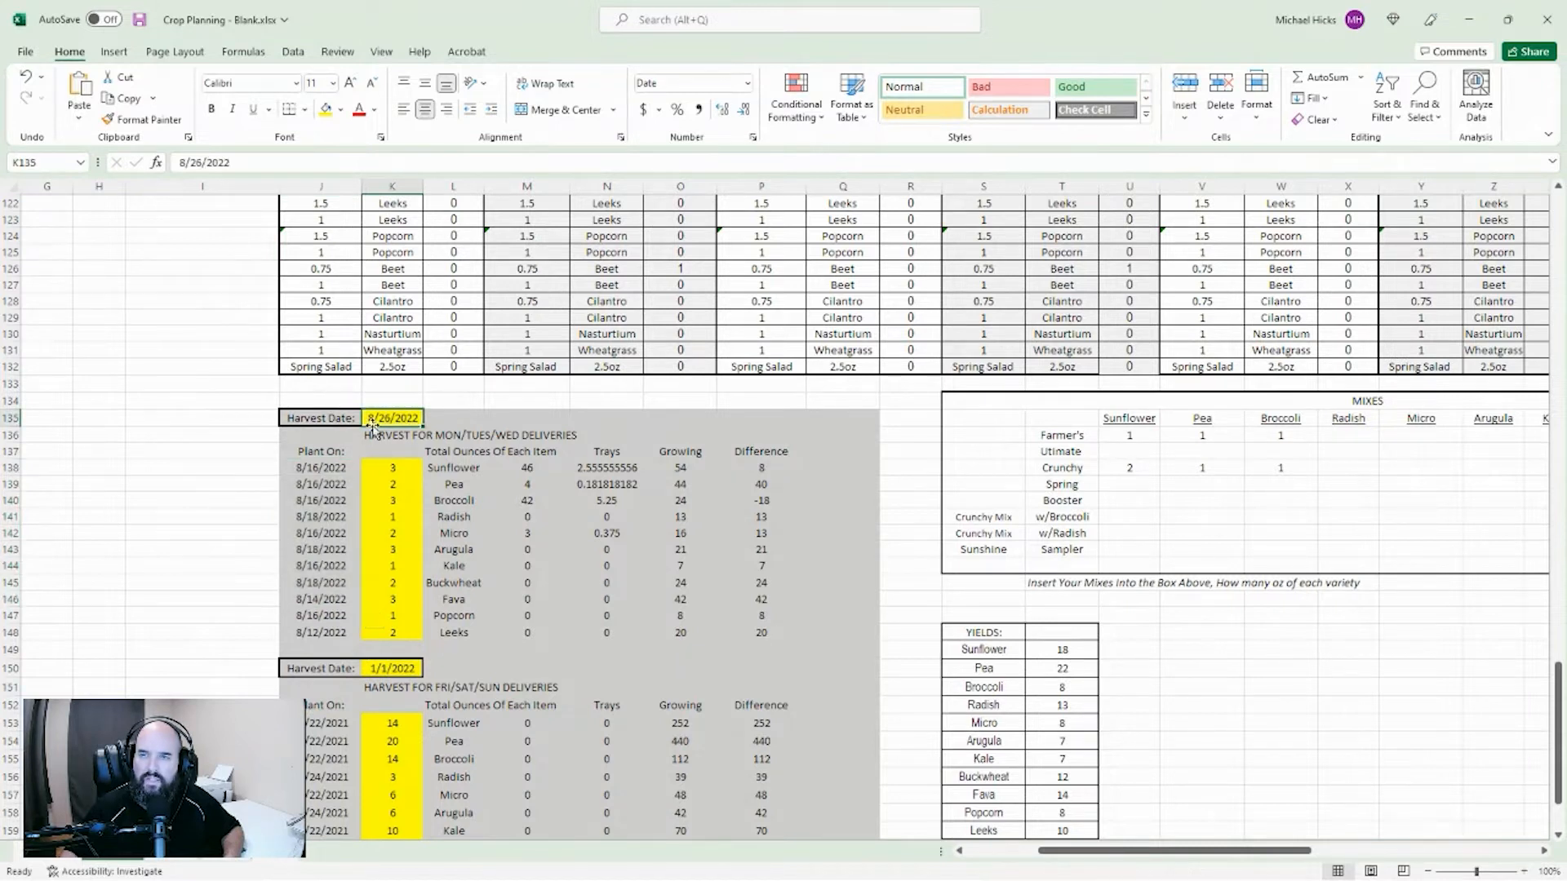
Step: Set Broccoli's planting quantity in K140 of the Mon/Tues/Wed harvest table to 6
{"action": "left_click", "coordinate": [389, 461]}
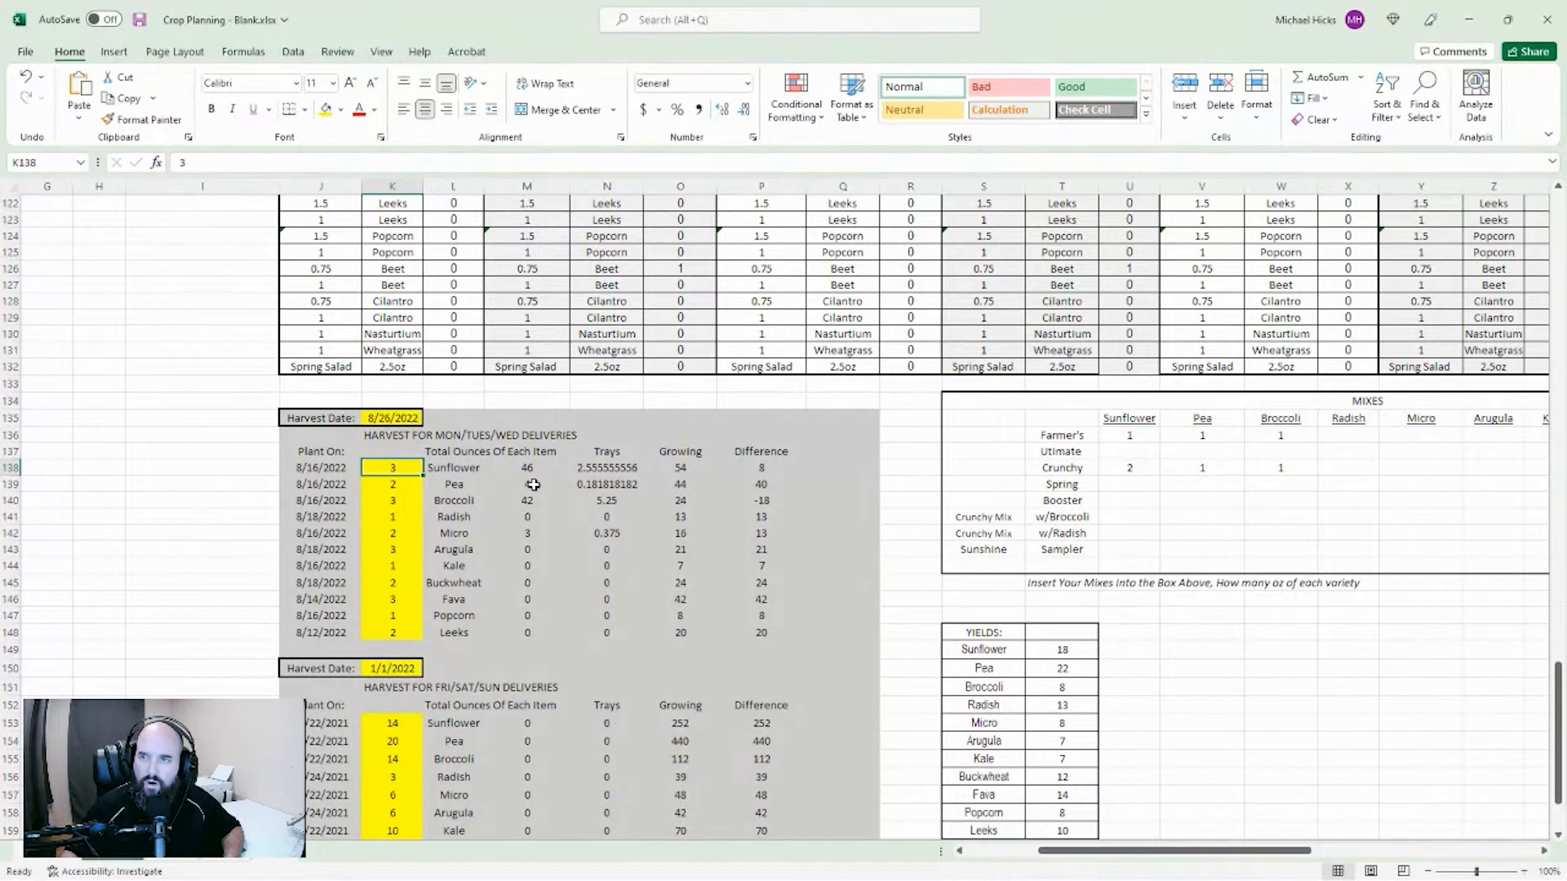
{"action": "left_click", "coordinate": [401, 498]}
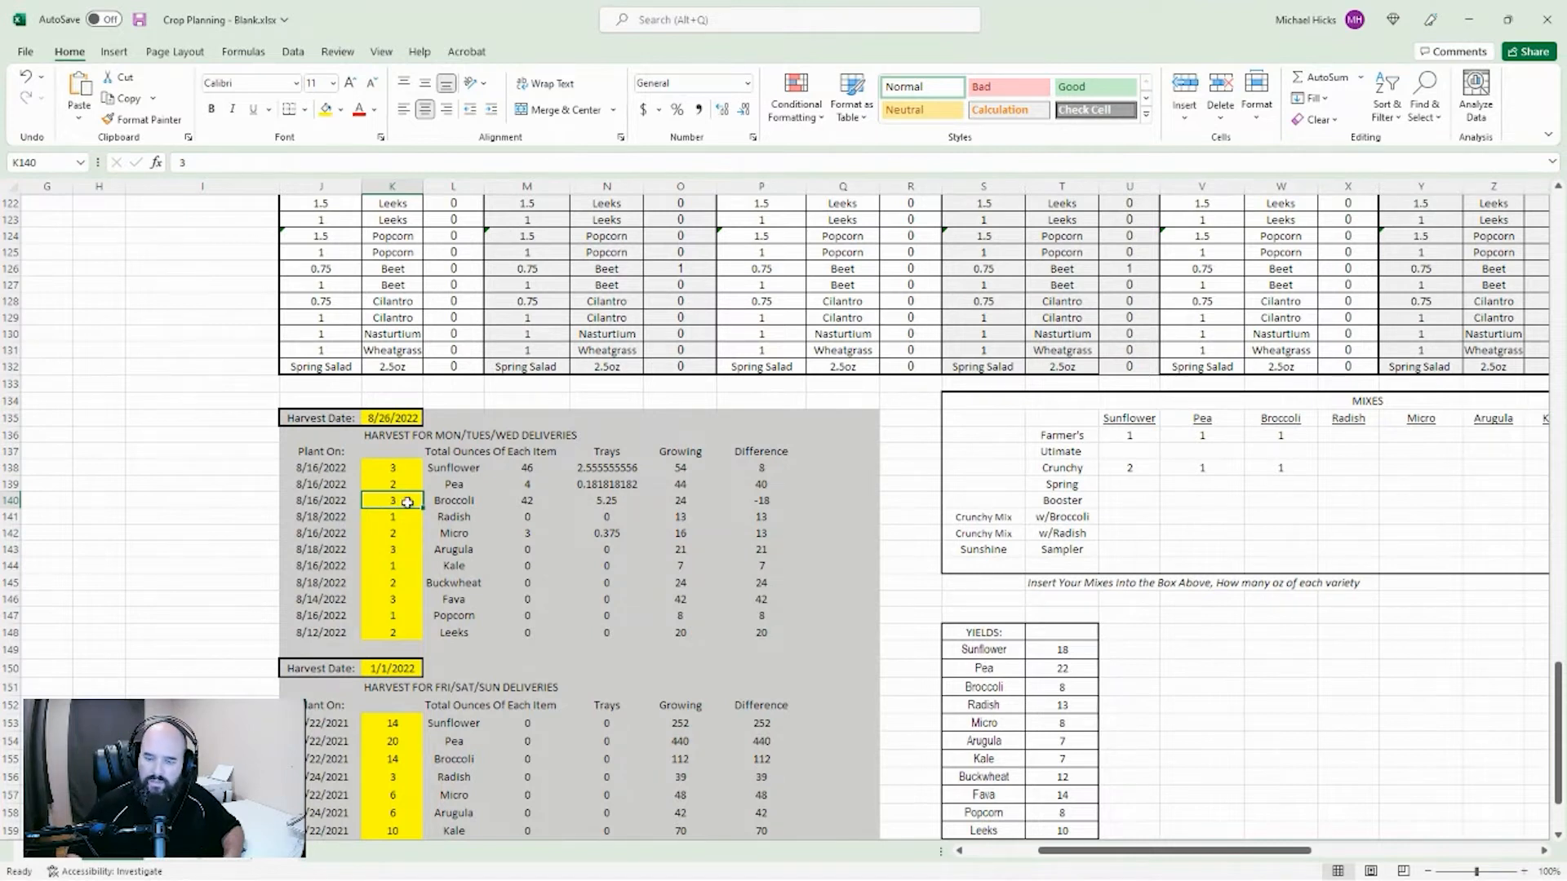
{"action": "type", "text": "6"}
{"action": "key", "text": "Return"}
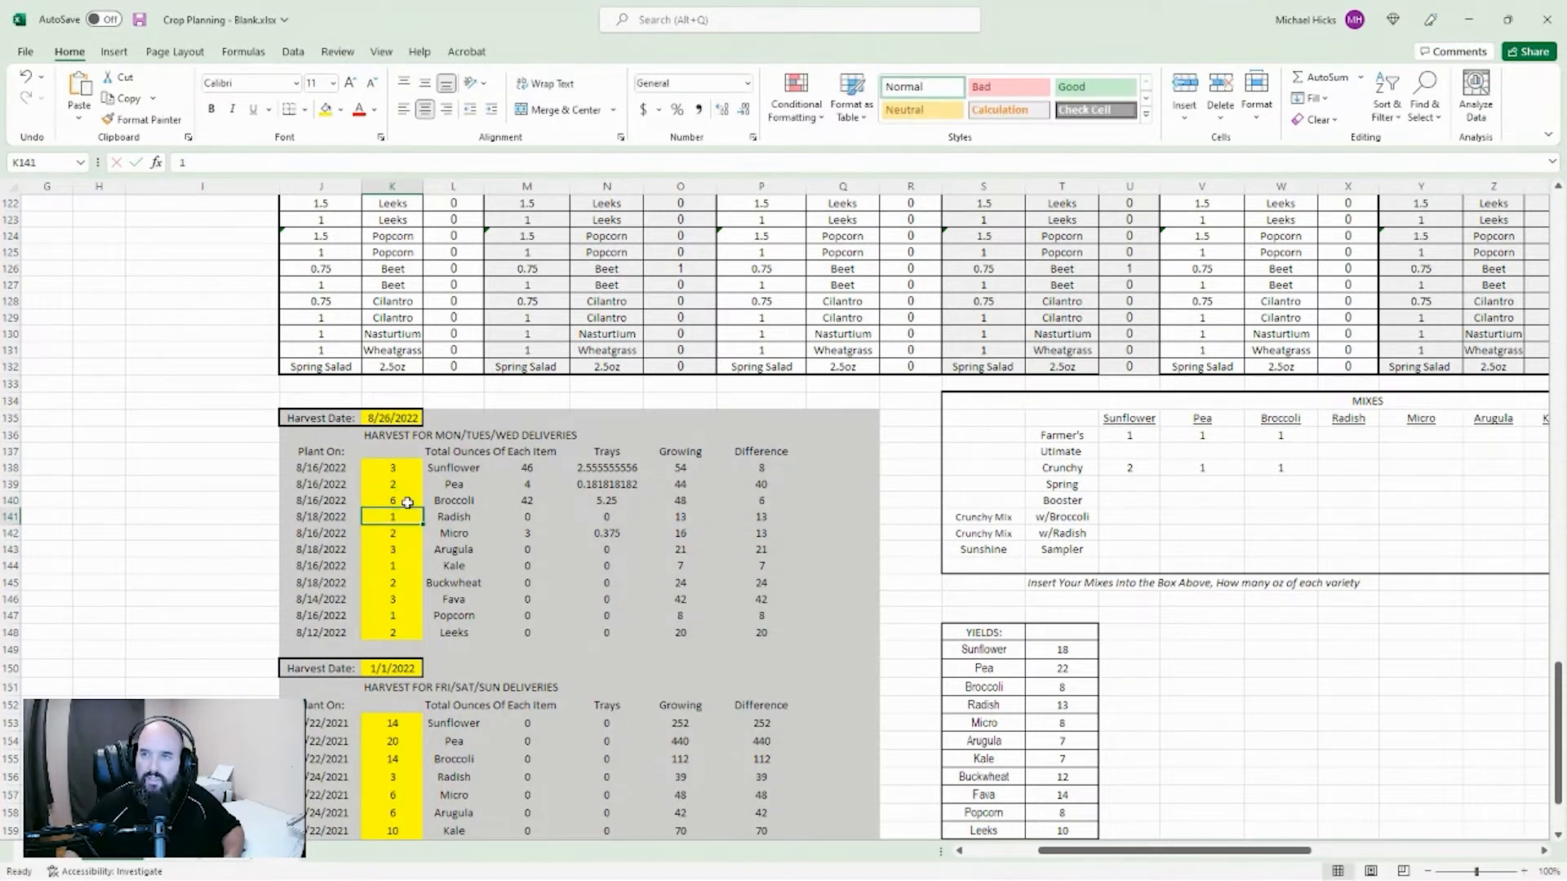
Step: Review the Mon/Tues/Wed planting dates and the planting quantities in both harvest tables
{"action": "left_click_drag", "start_coordinate": [392, 470], "coordinate": [392, 633]}
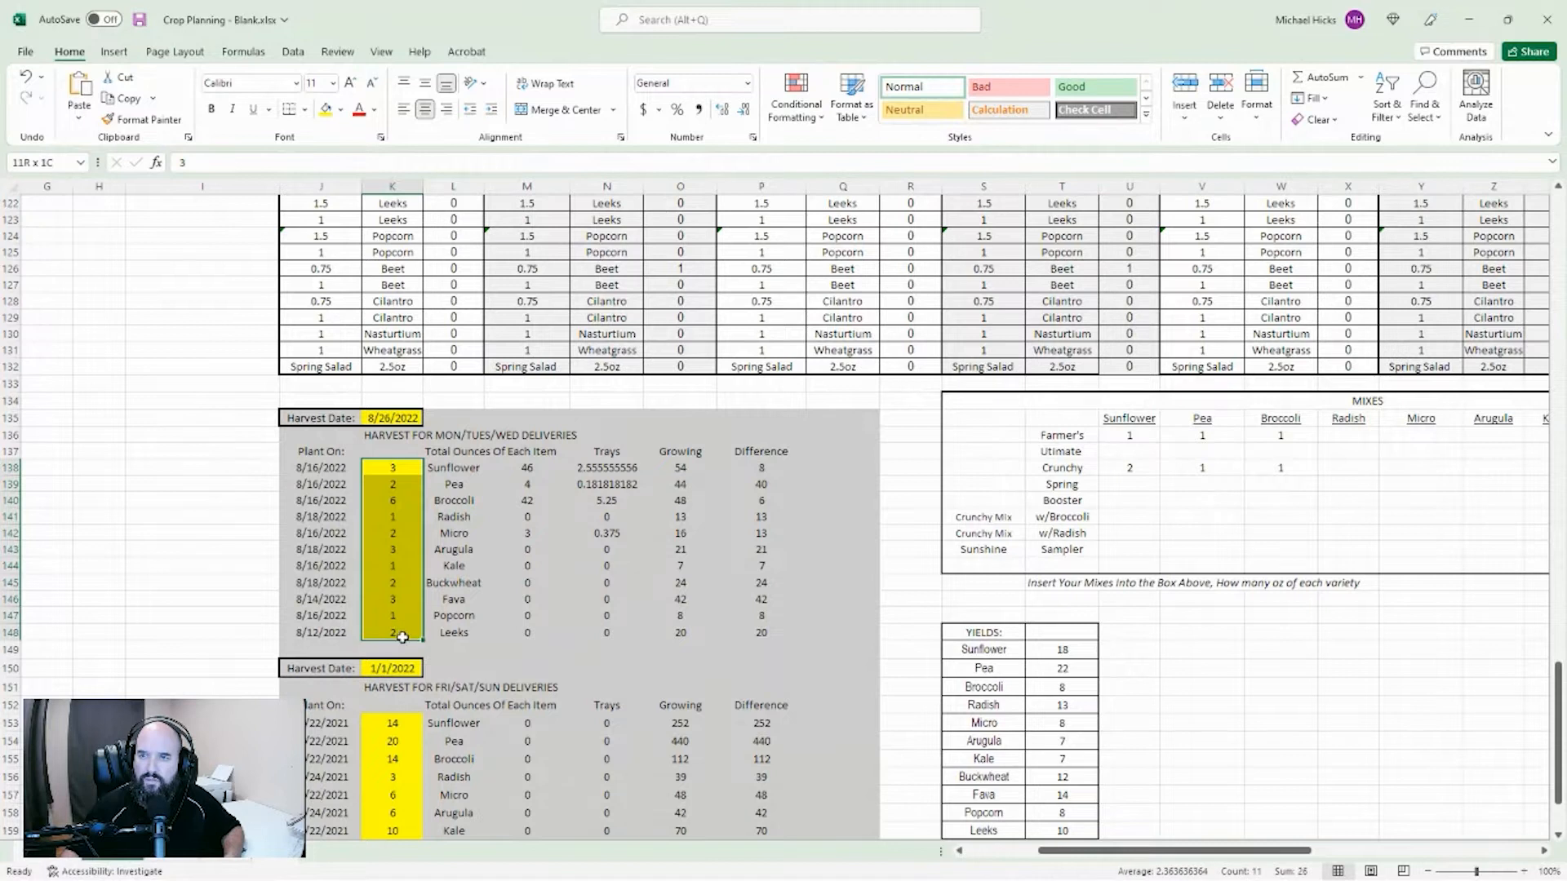
{"action": "left_click_drag", "start_coordinate": [298, 469], "coordinate": [324, 635]}
{"action": "left_click_drag", "start_coordinate": [380, 470], "coordinate": [390, 773]}
{"action": "scroll", "coordinate": [406, 621], "scroll_direction": "down", "scroll_amount": 2}
{"action": "scroll", "coordinate": [407, 602], "scroll_direction": "down", "scroll_amount": 1}
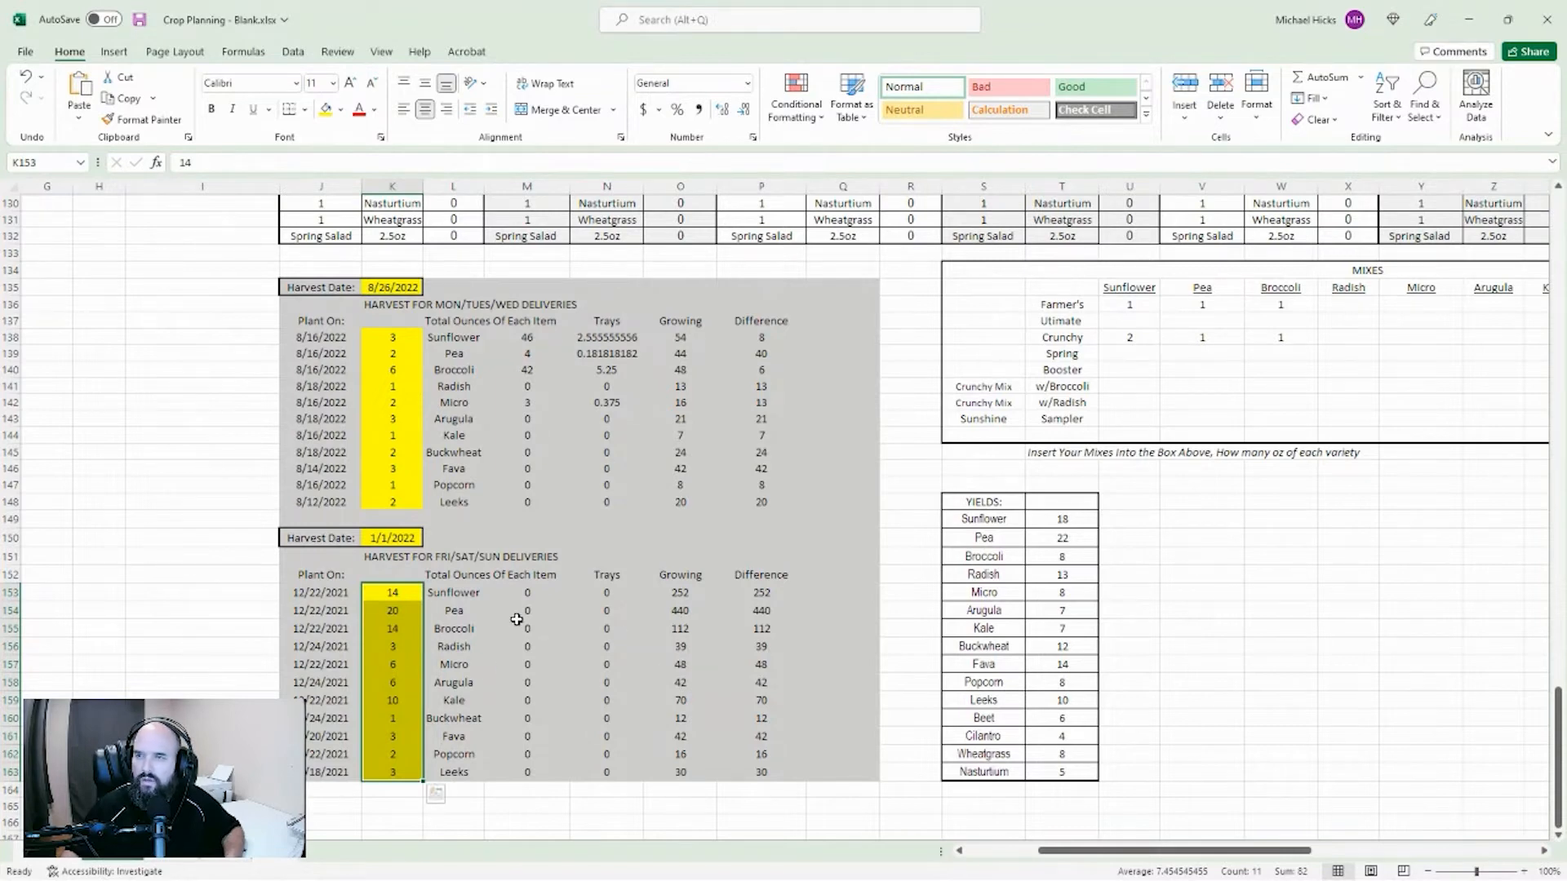
Step: Examine the Yields table and compare Sunflower's yield in T149 with its planting quantity, trays and growing ounces
{"action": "scroll", "coordinate": [708, 621], "scroll_direction": "up", "scroll_amount": 1}
{"action": "left_click_drag", "start_coordinate": [1071, 543], "coordinate": [1063, 805]}
{"action": "left_click", "coordinate": [1060, 548]}
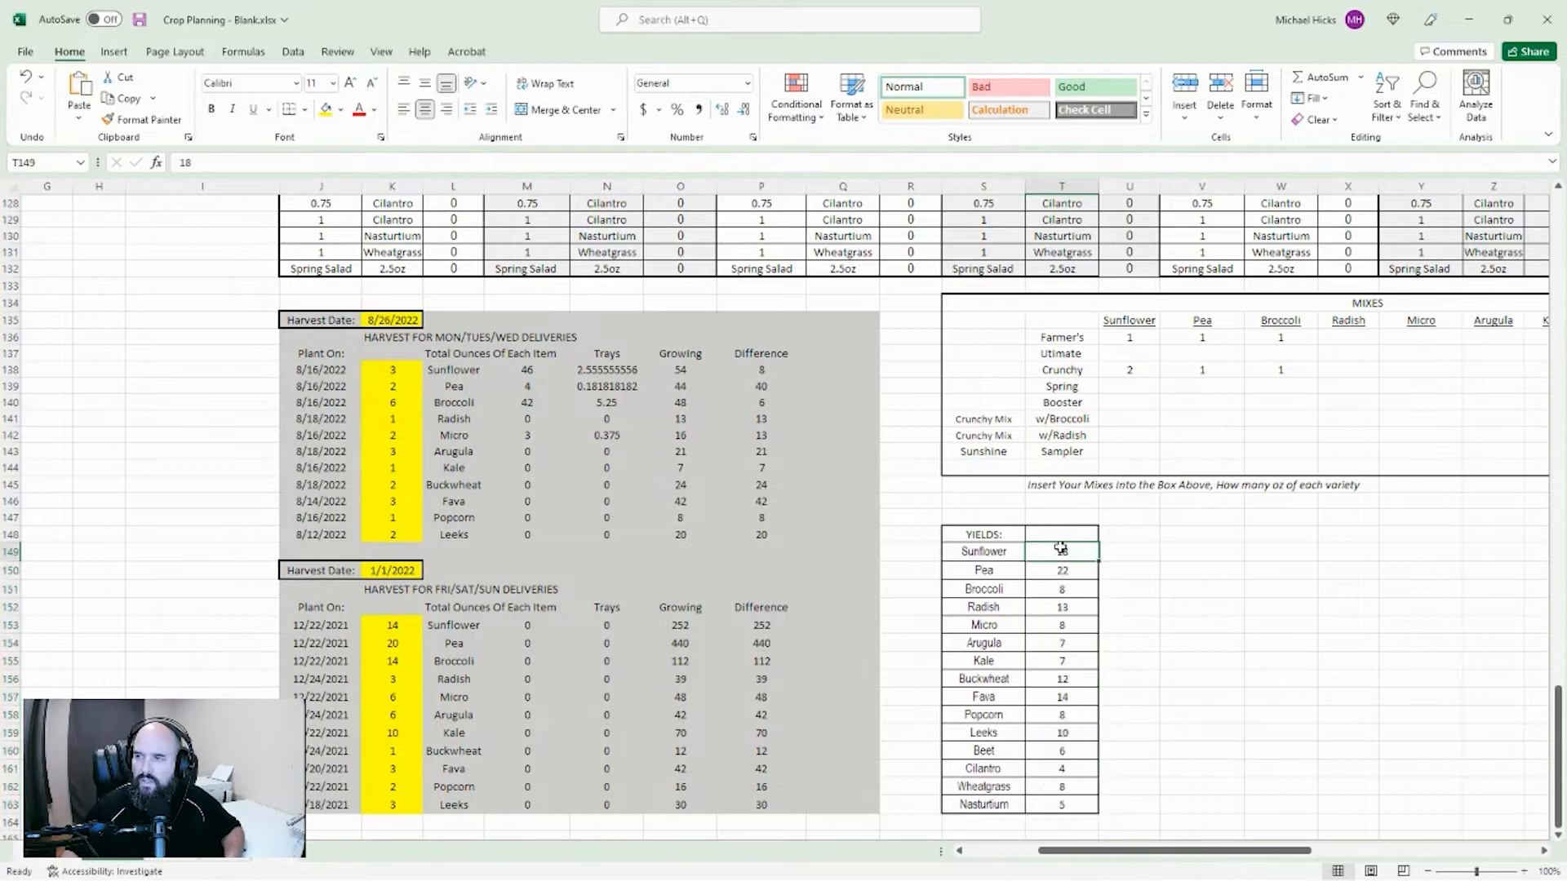
{"action": "left_click", "coordinate": [374, 368]}
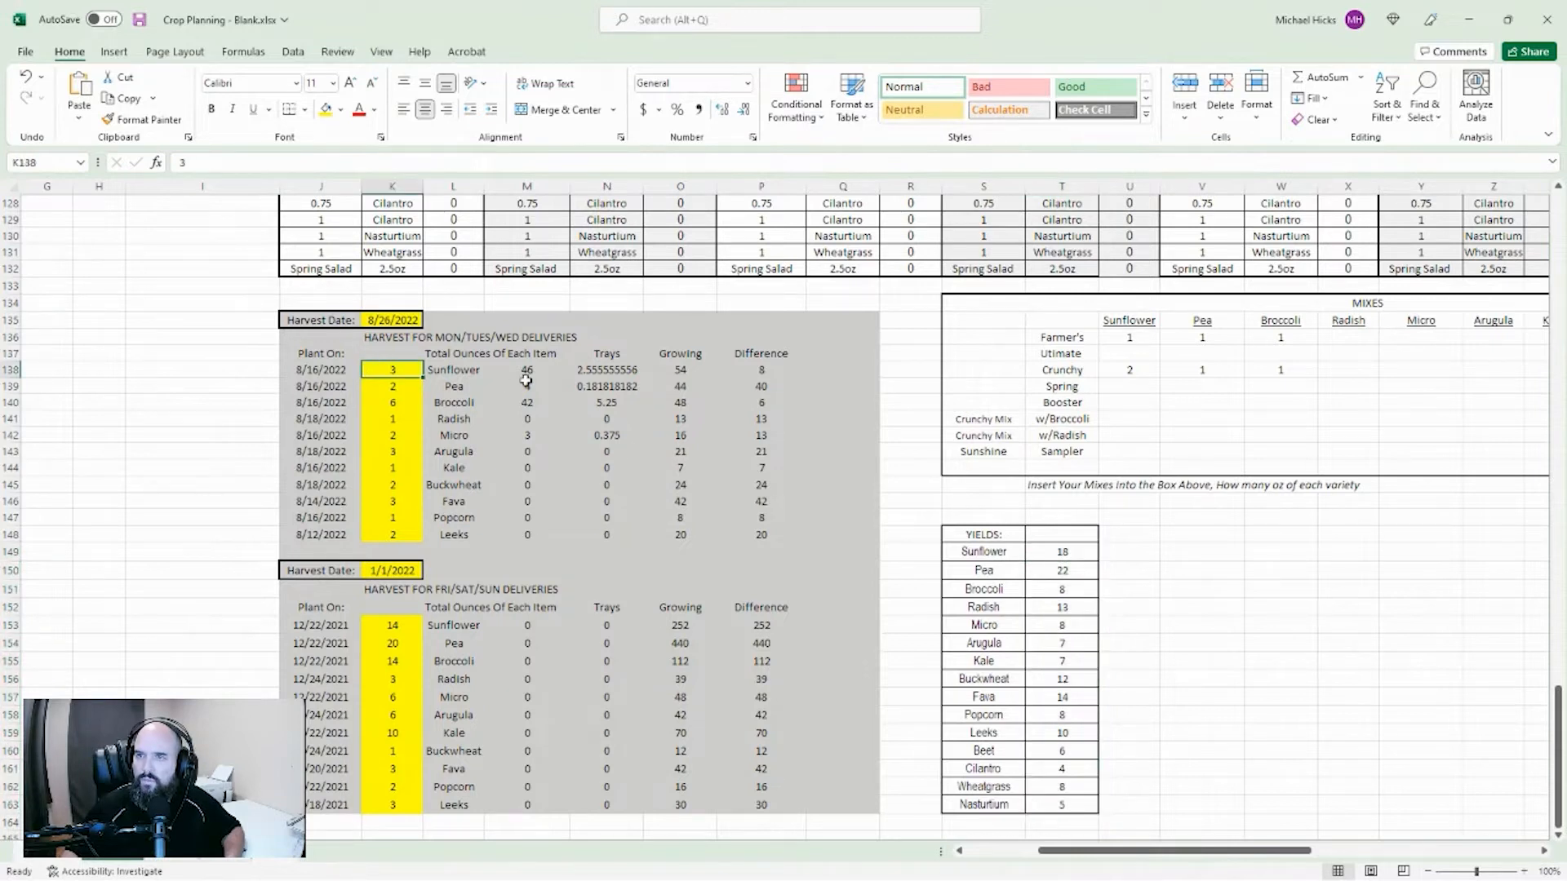
{"action": "left_click", "coordinate": [612, 374]}
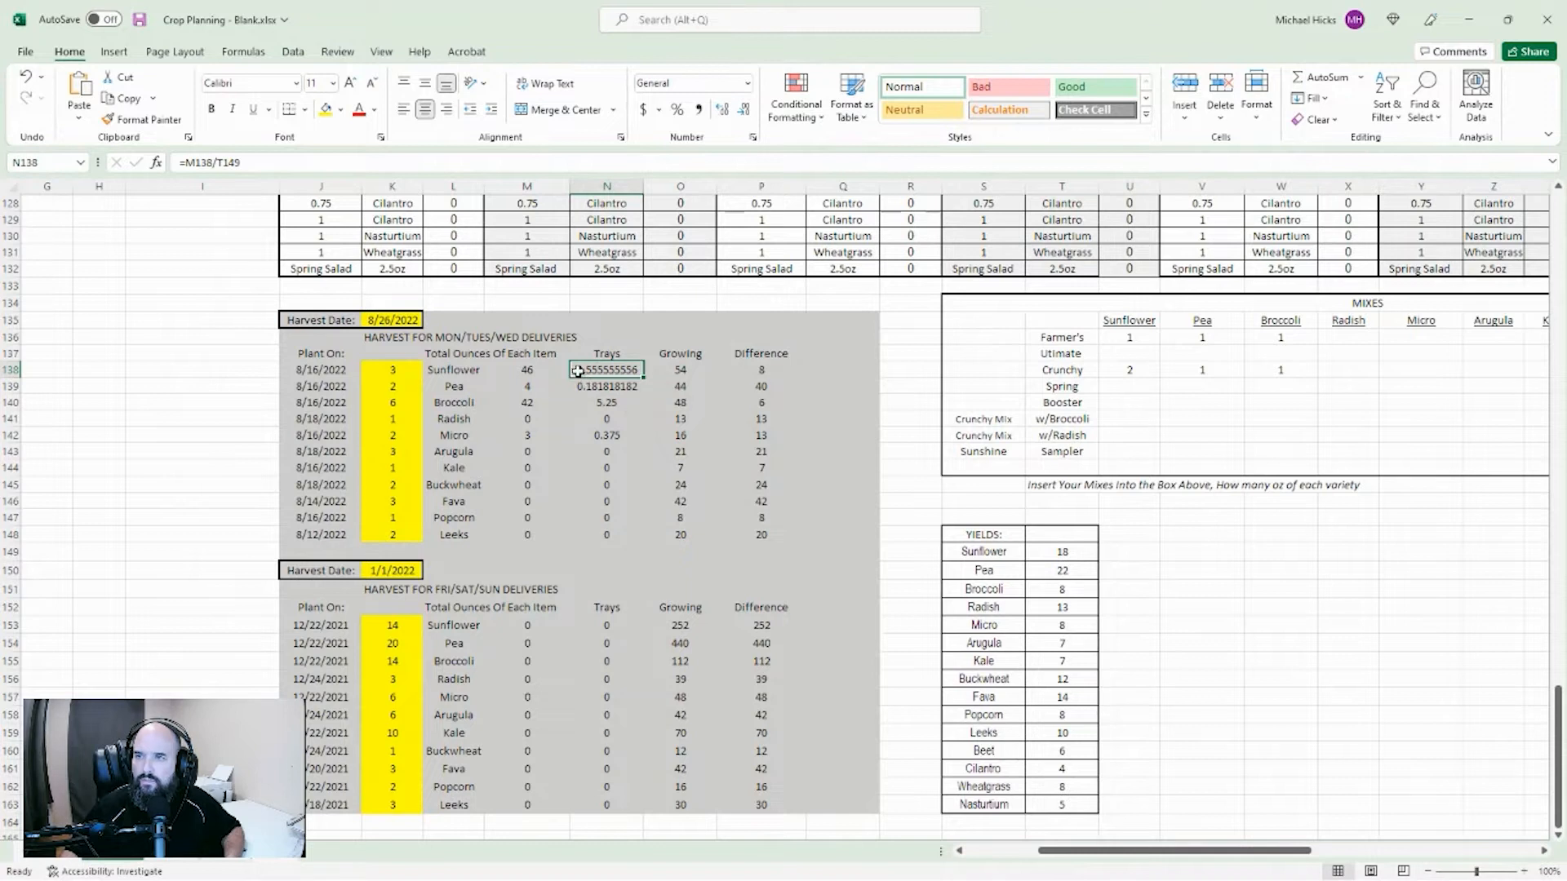
{"action": "left_click", "coordinate": [684, 375]}
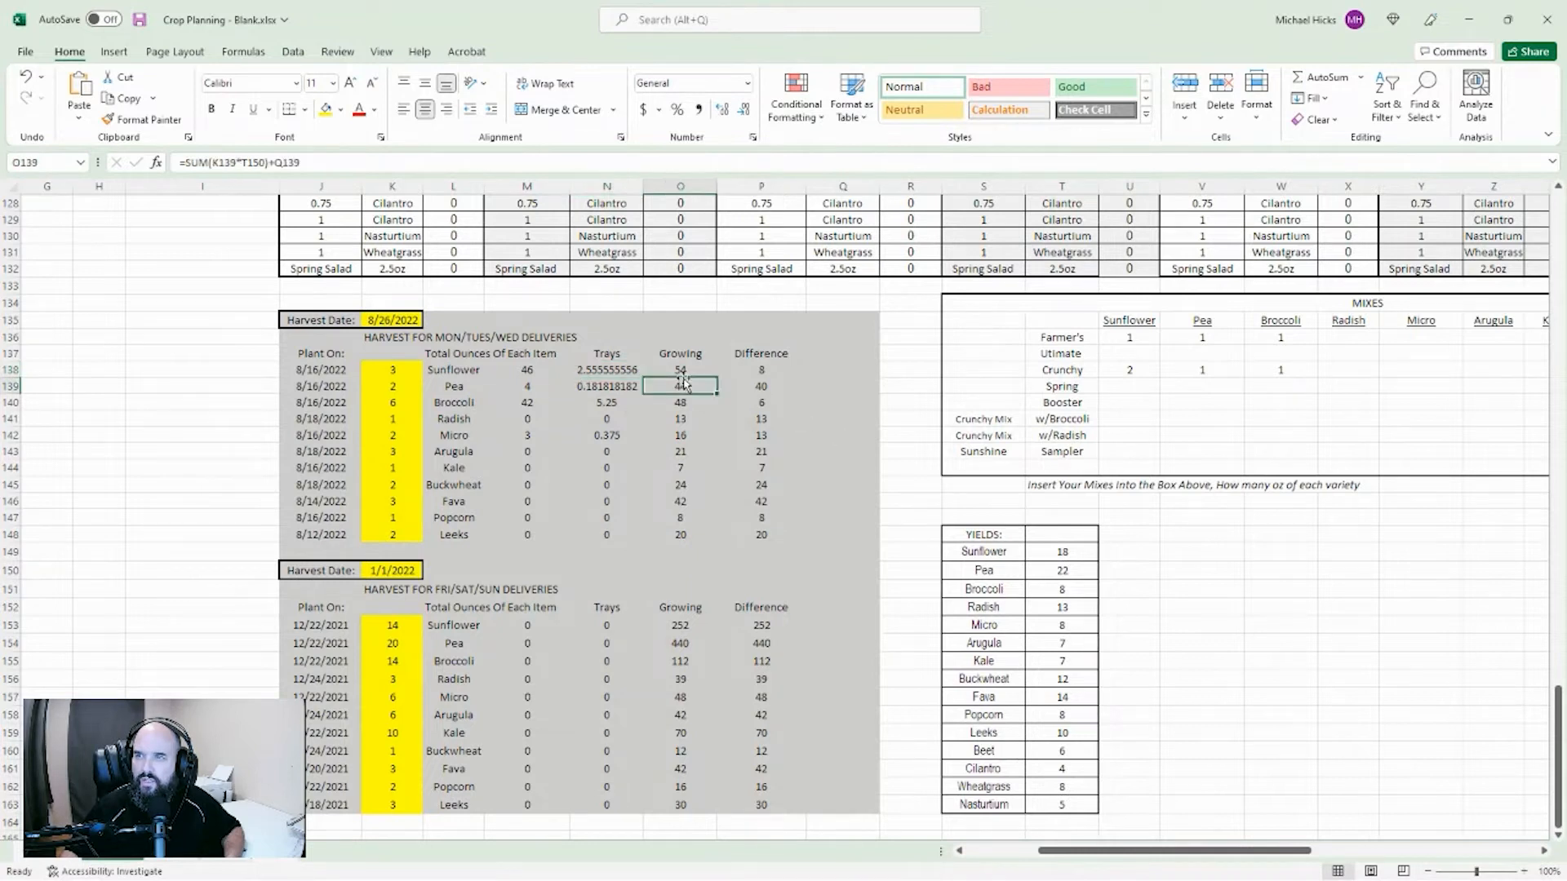
{"action": "left_click", "coordinate": [1065, 555]}
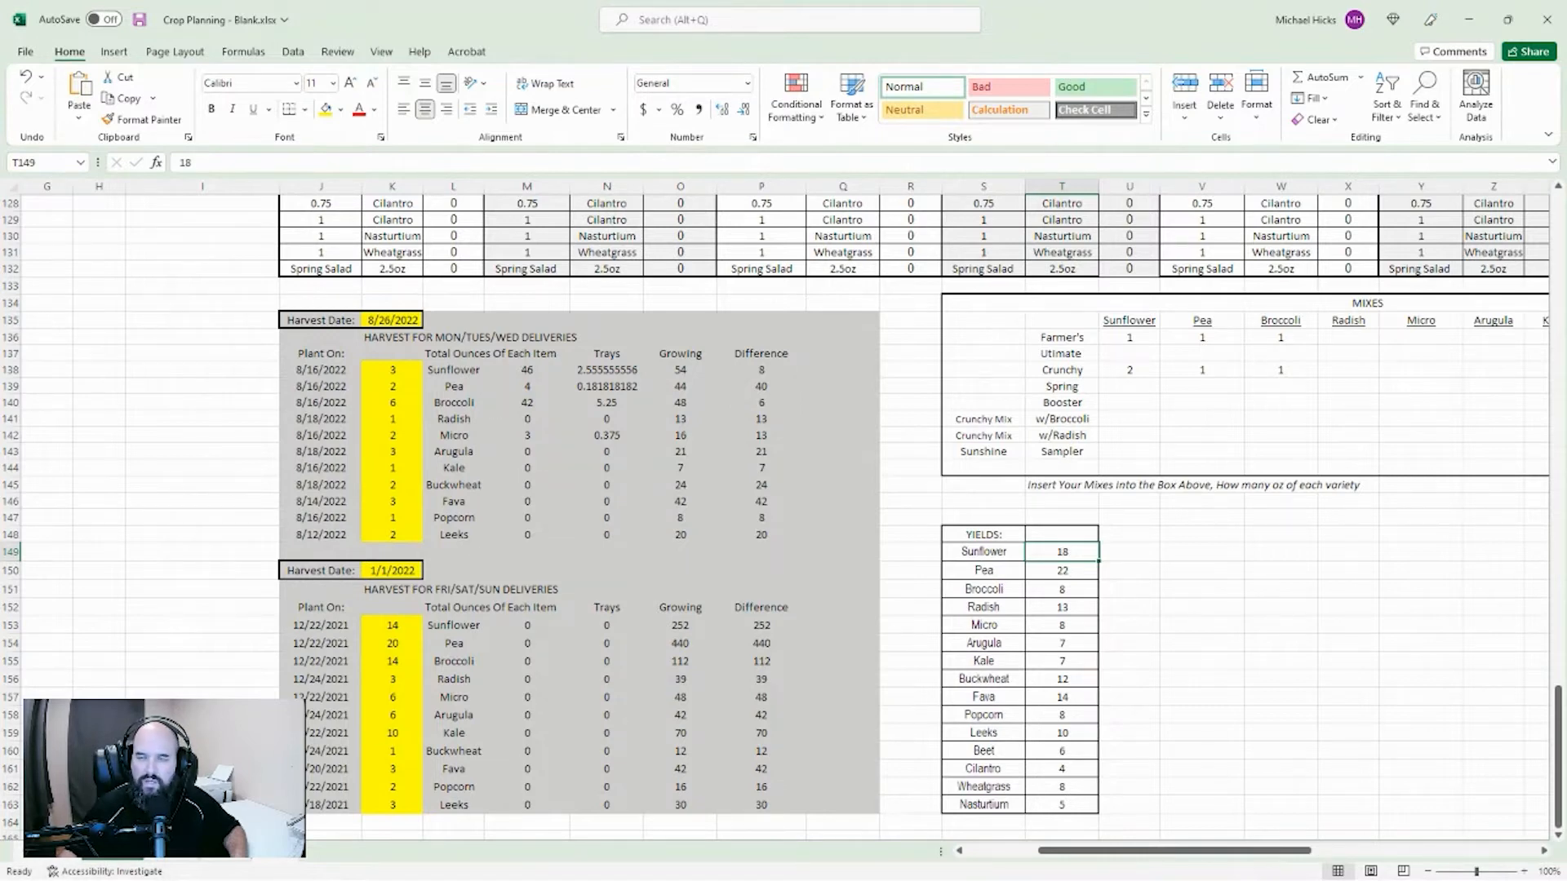
Step: Look over the blank Week 1 sheet and return to the MASTER sheet
{"action": "left_click", "coordinate": [168, 861]}
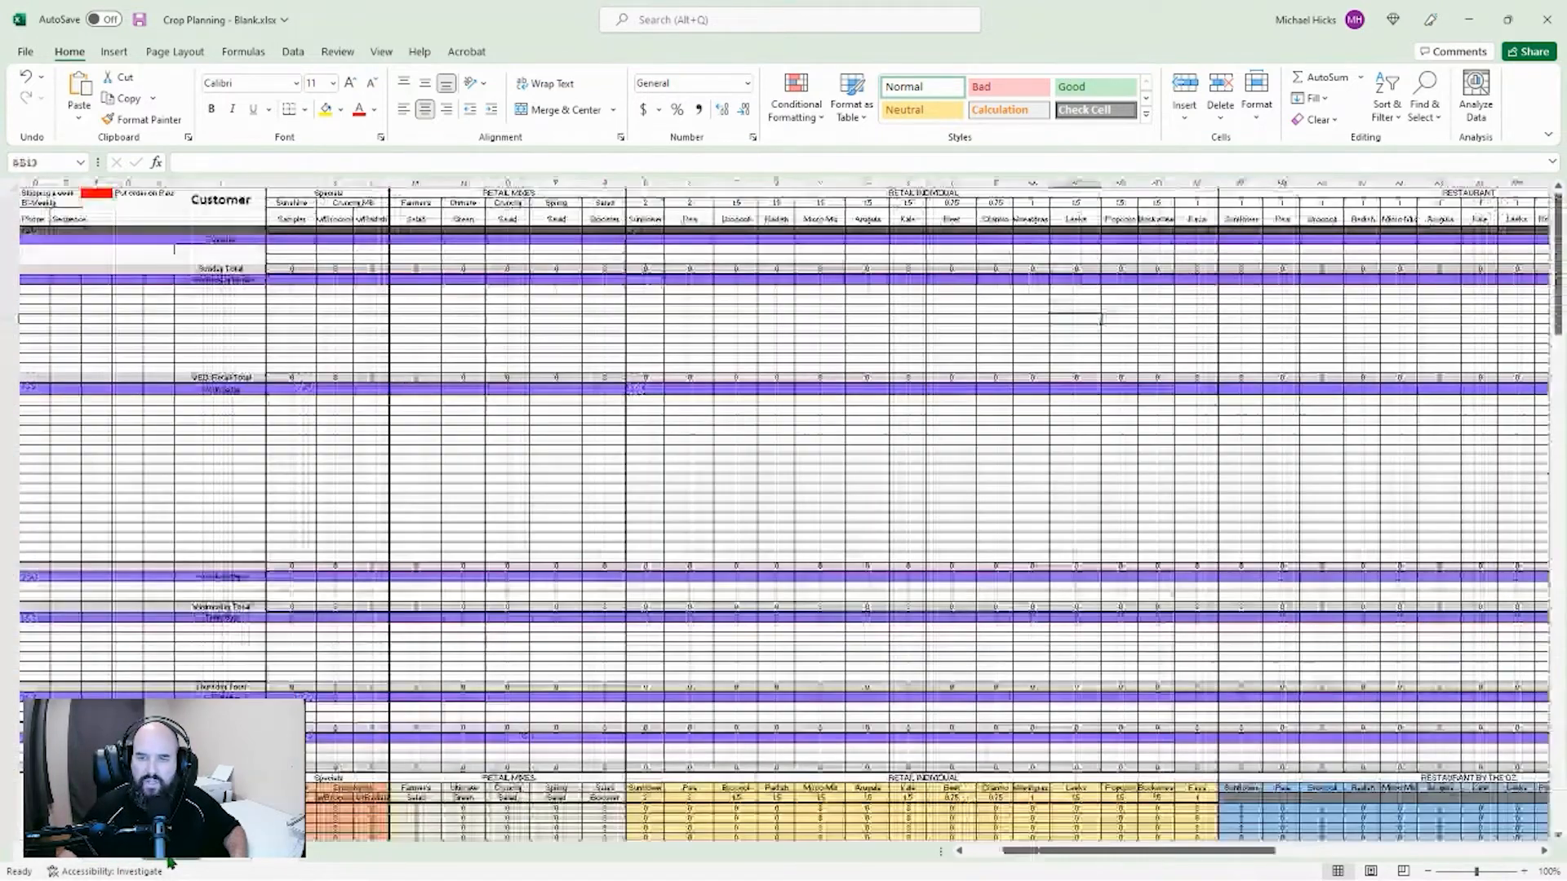
{"action": "left_click", "coordinate": [219, 855]}
{"action": "left_click", "coordinate": [175, 853]}
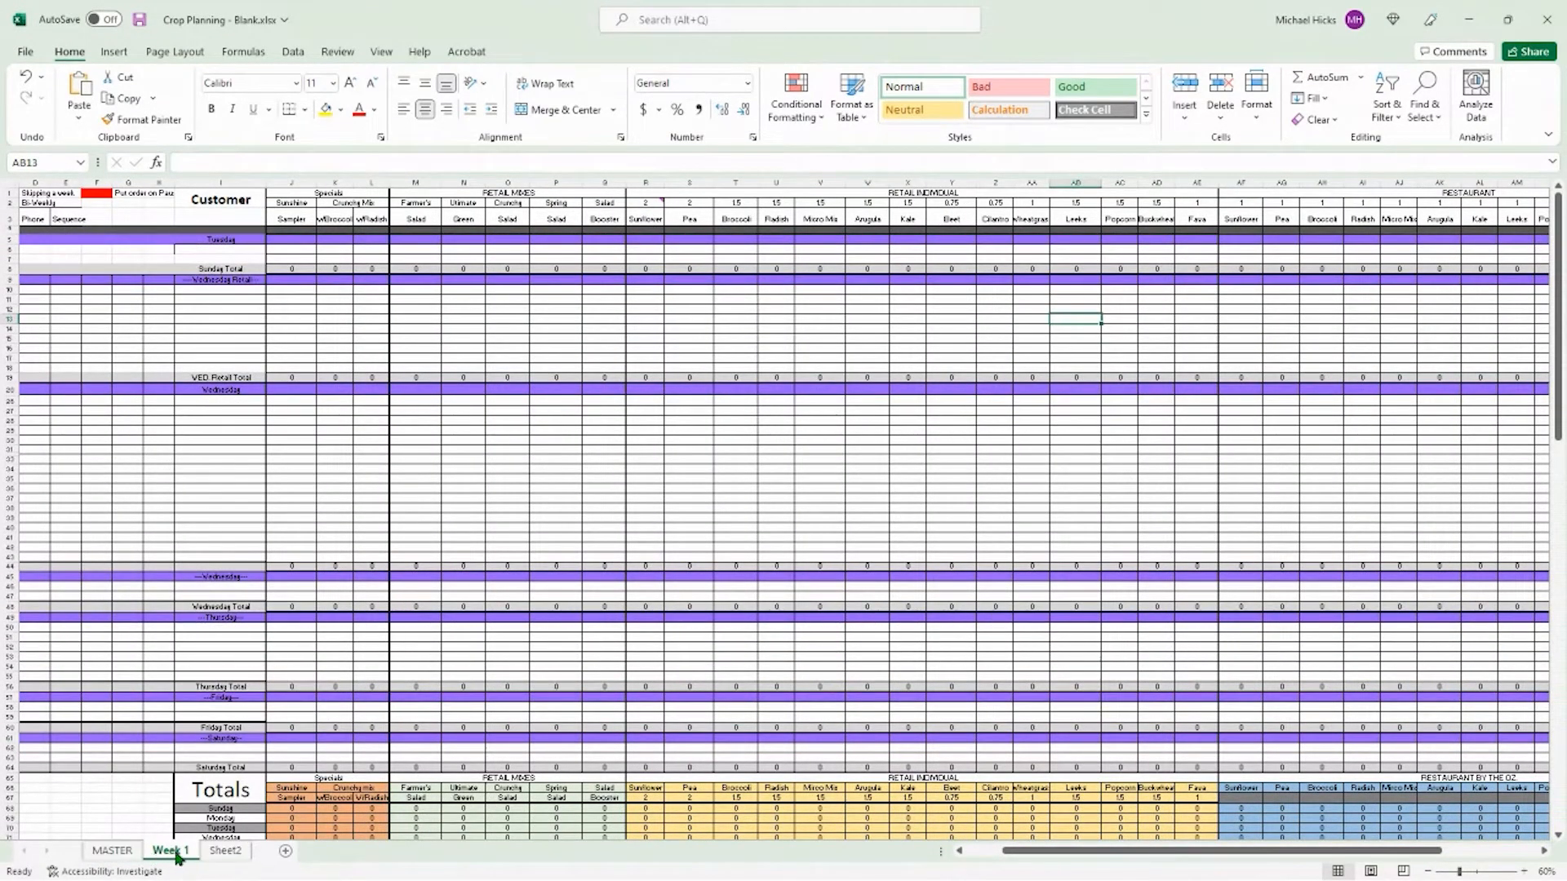
{"action": "left_click", "coordinate": [113, 851]}
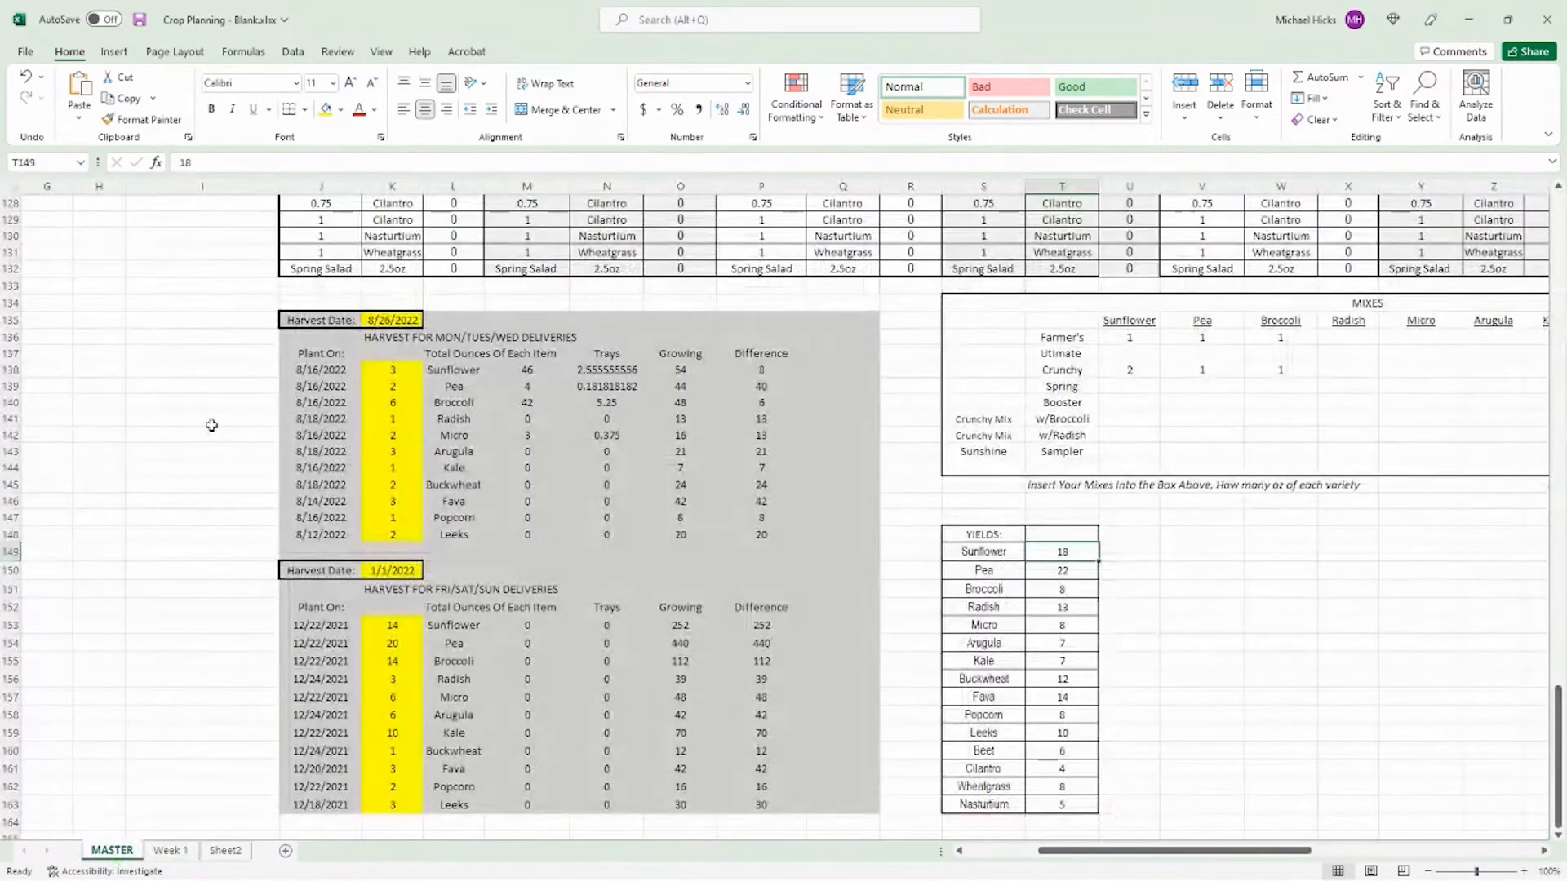
Step: Copy the entire MASTER sheet, paste it into Sheet2 with its contents and formatting, and return to MASTER
{"action": "left_click", "coordinate": [14, 186]}
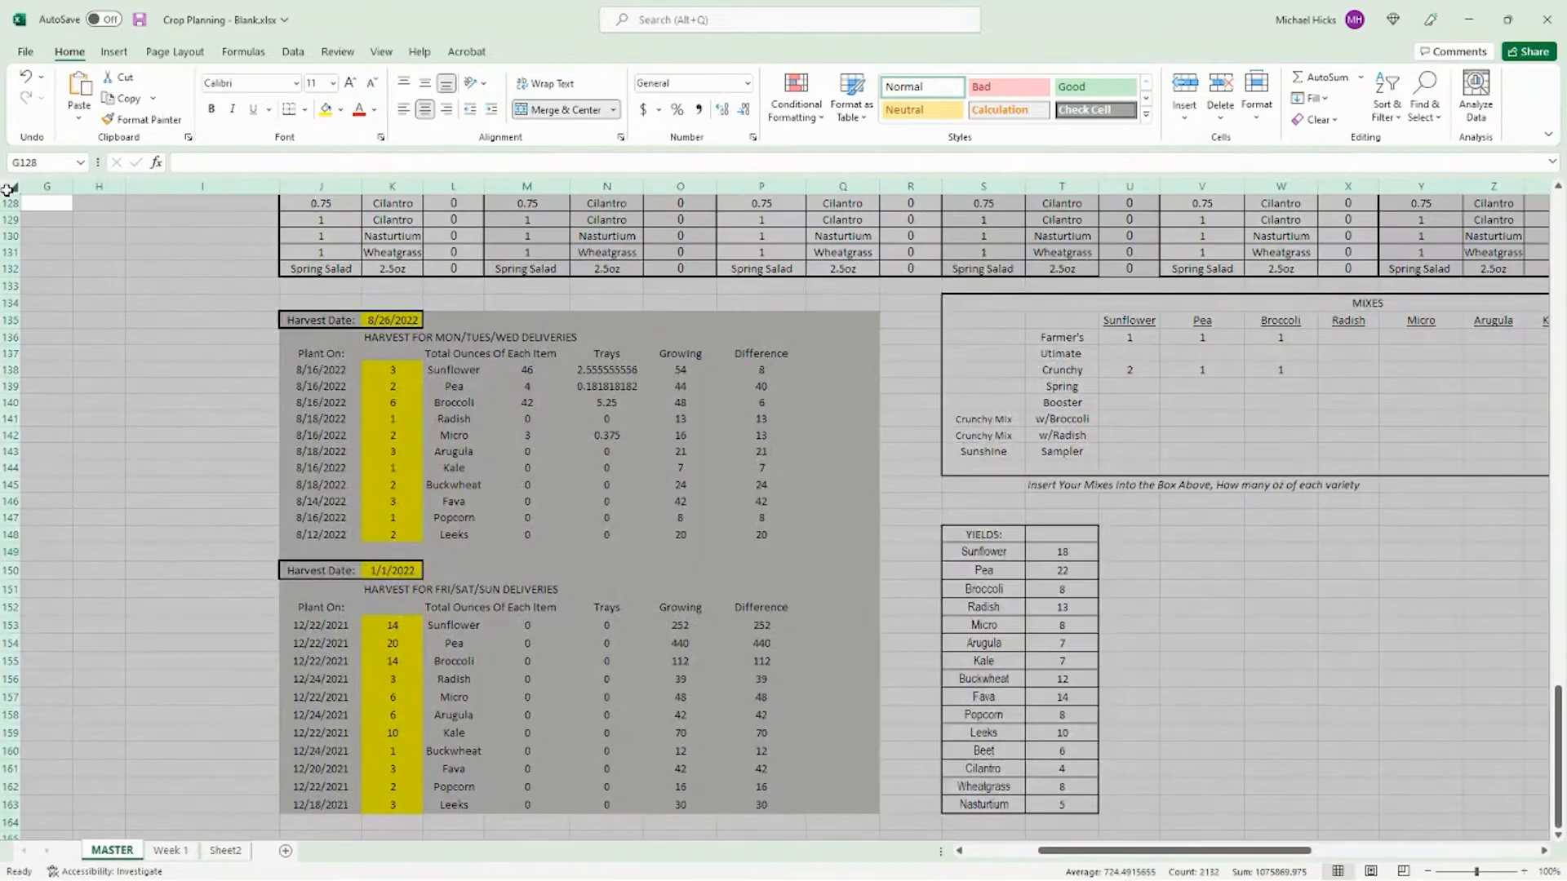
{"action": "right_click", "coordinate": [13, 191]}
{"action": "left_click", "coordinate": [46, 232]}
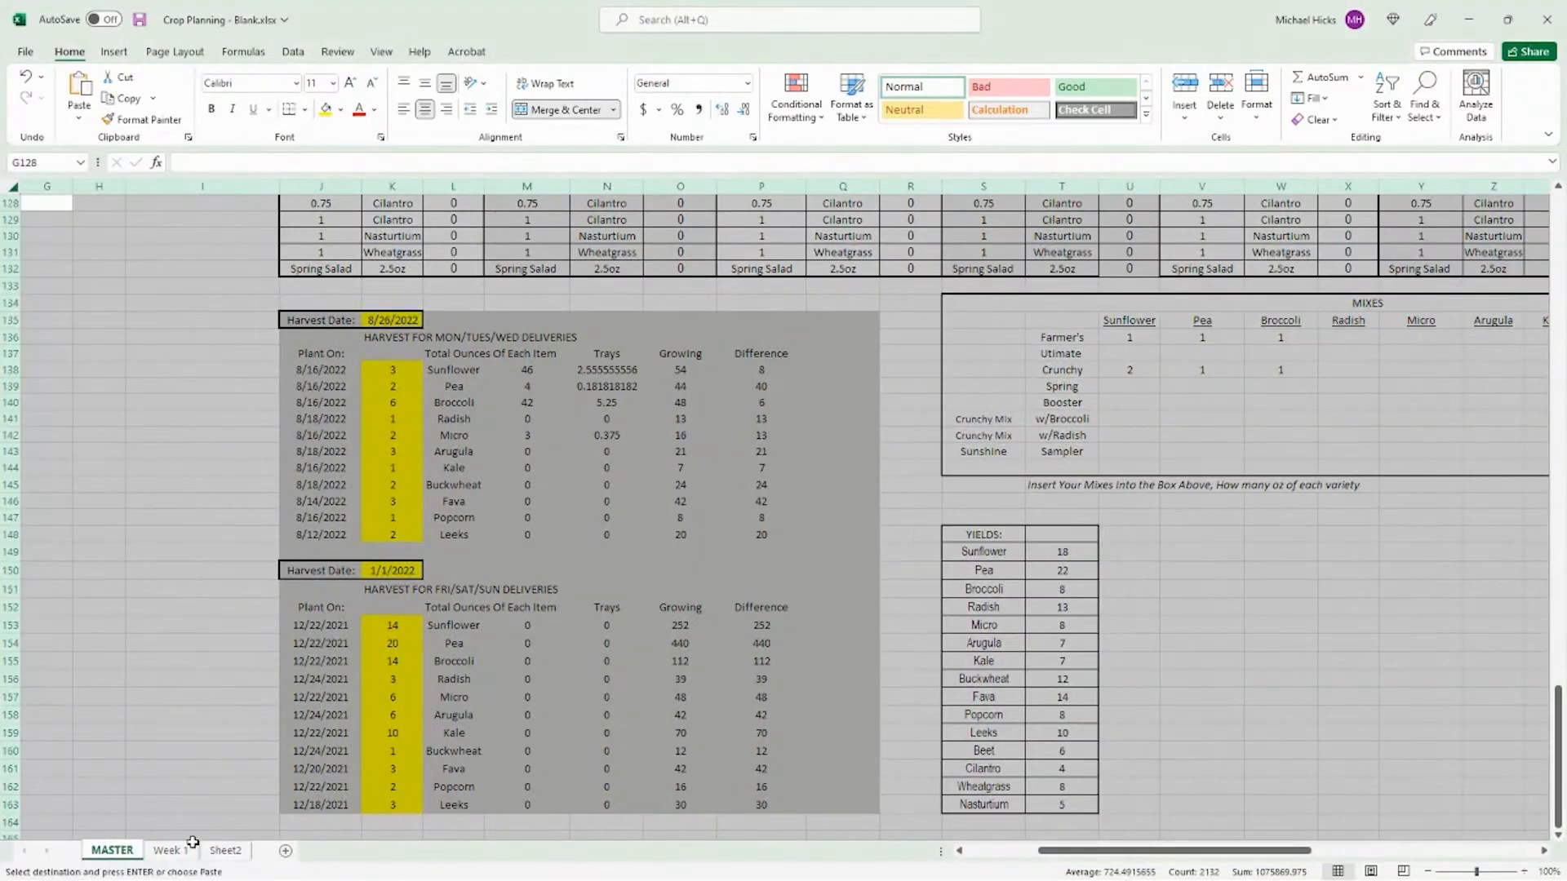
{"action": "left_click", "coordinate": [226, 850]}
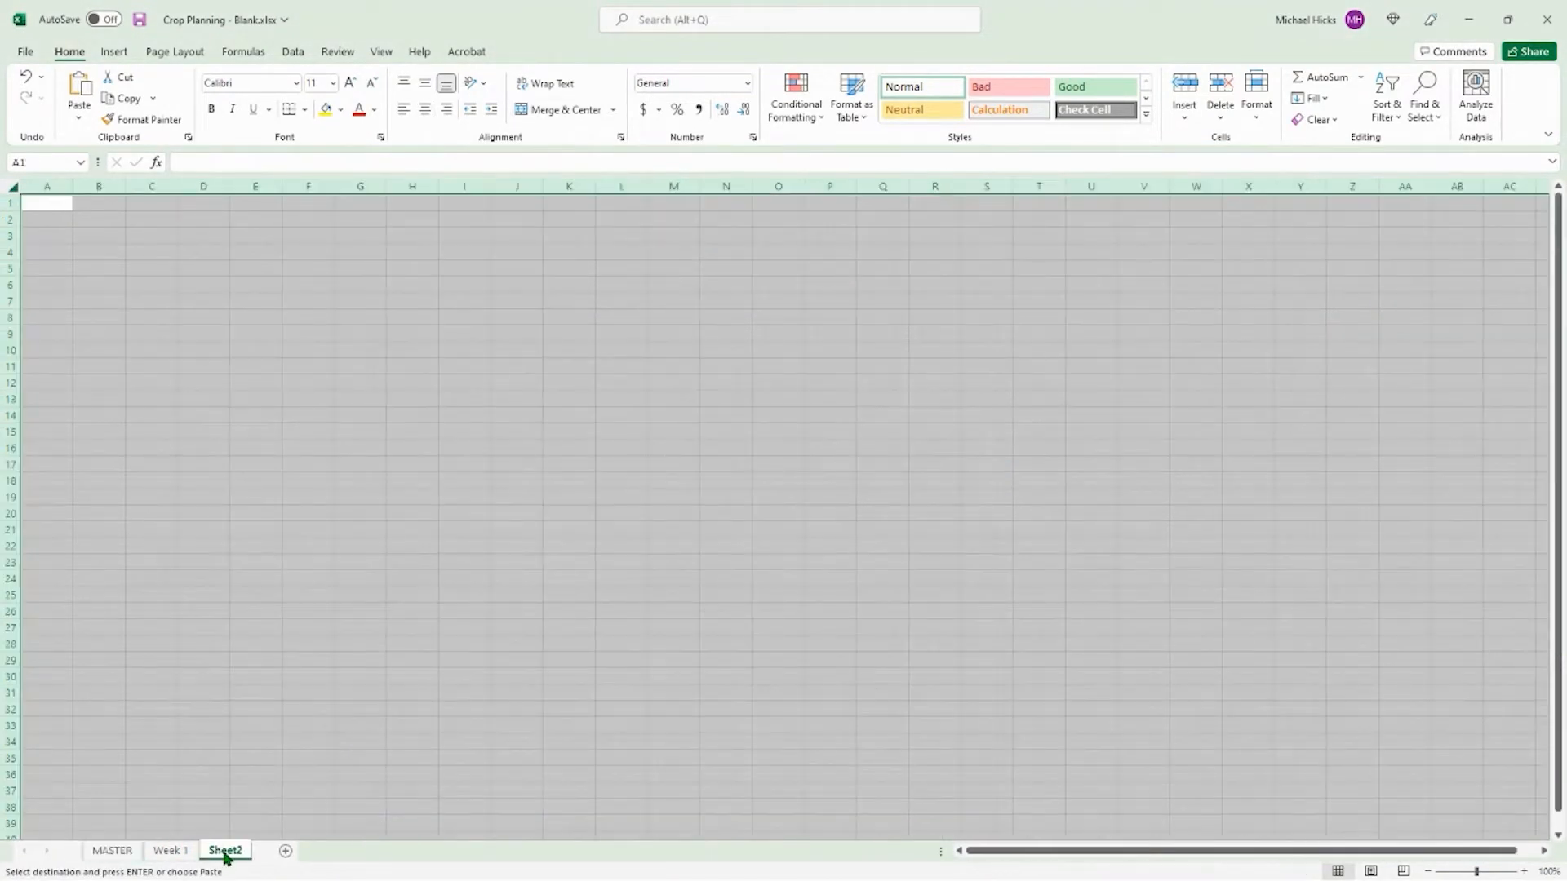
{"action": "right_click", "coordinate": [13, 193]}
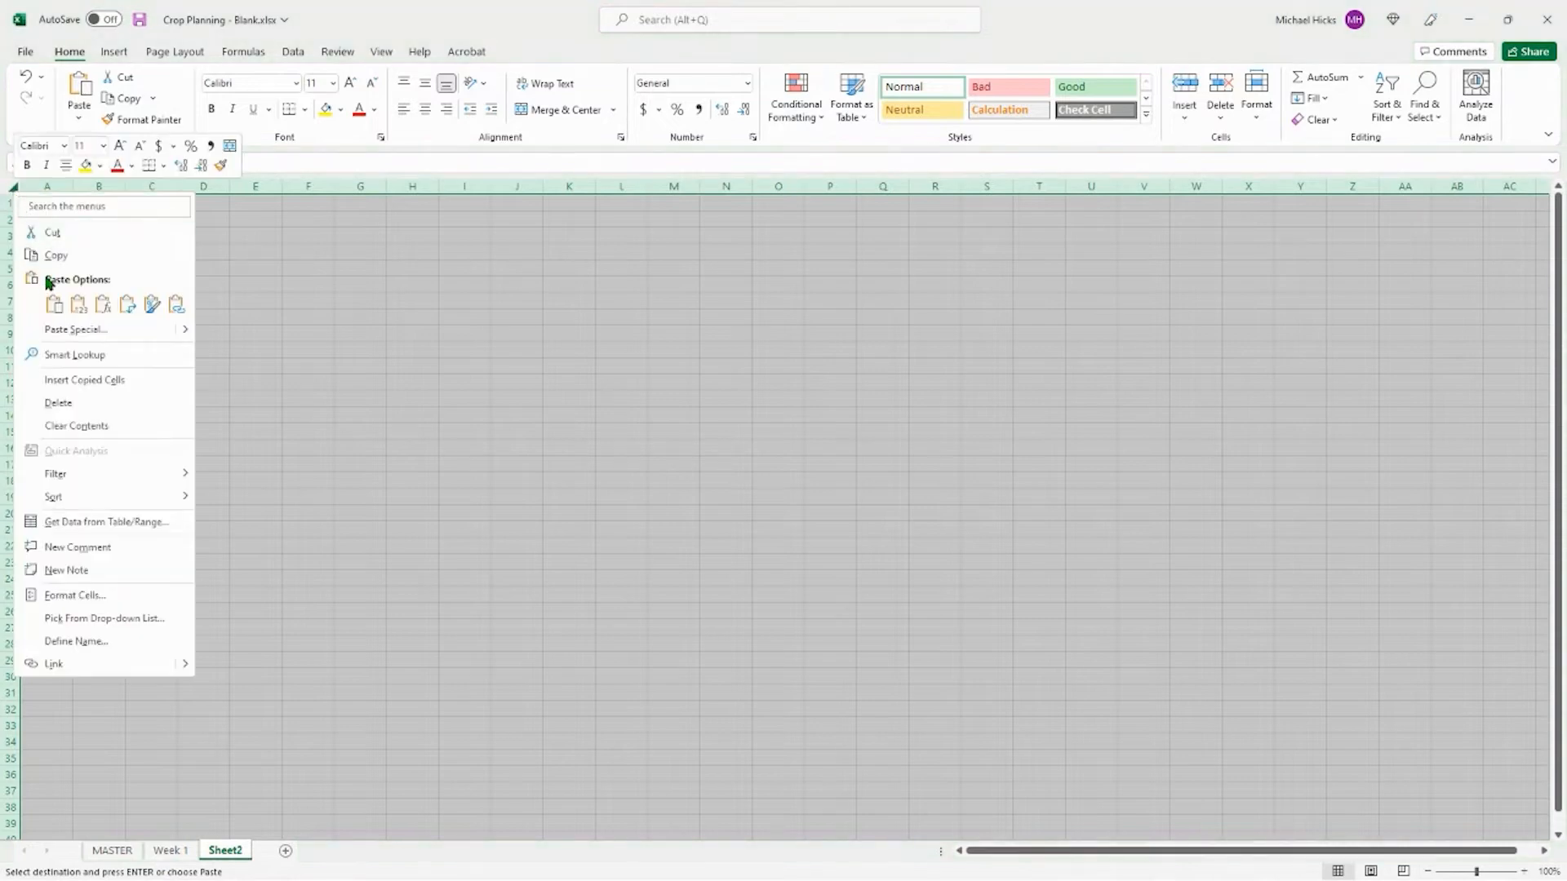
{"action": "left_click", "coordinate": [53, 304]}
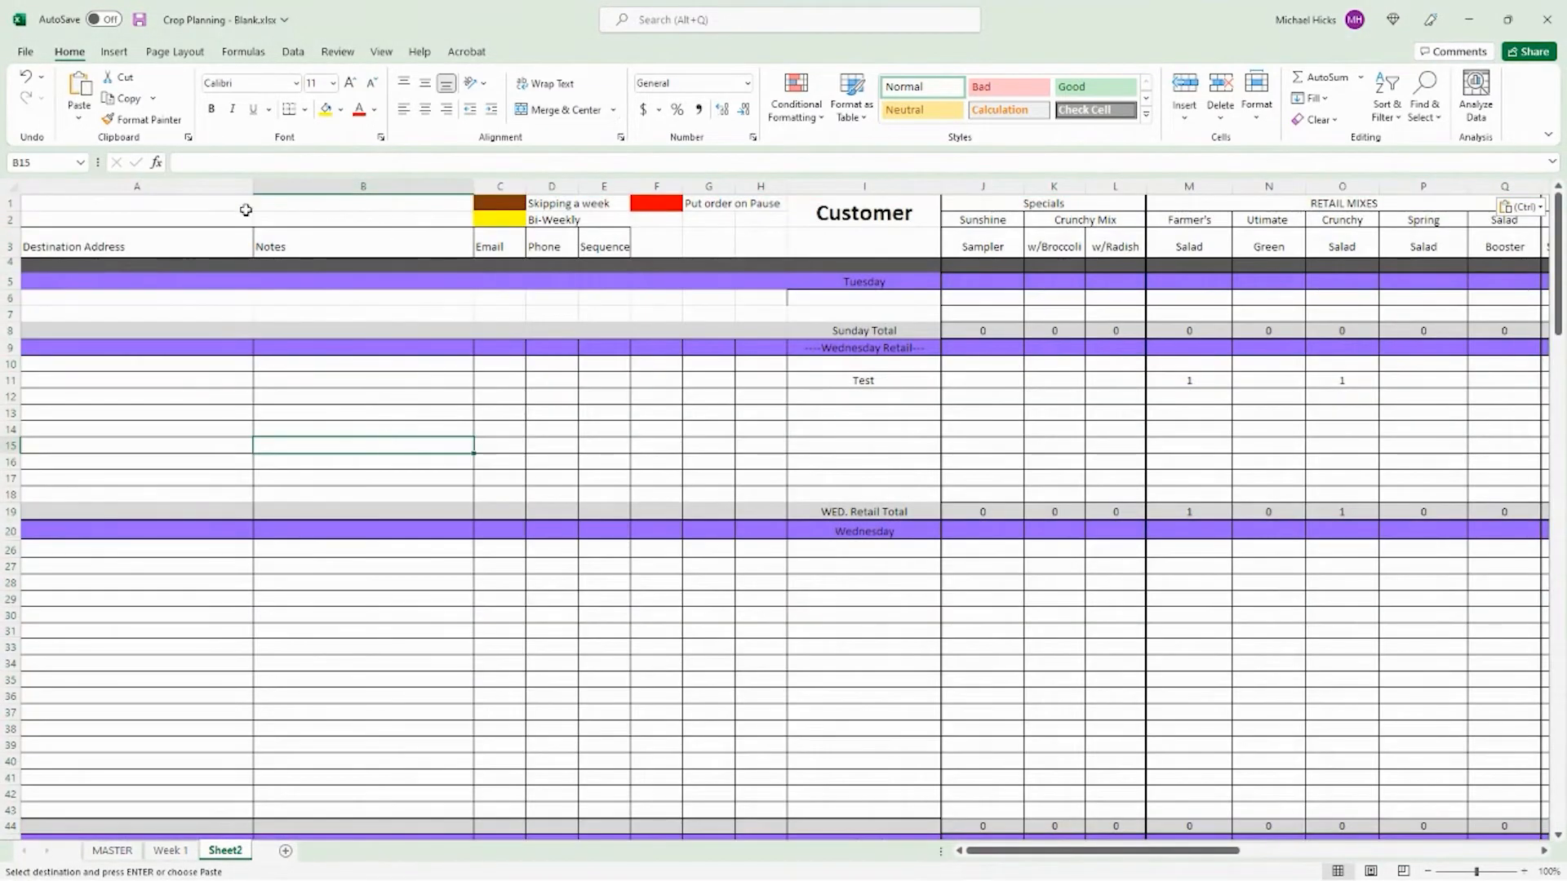
{"action": "left_click", "coordinate": [111, 850]}
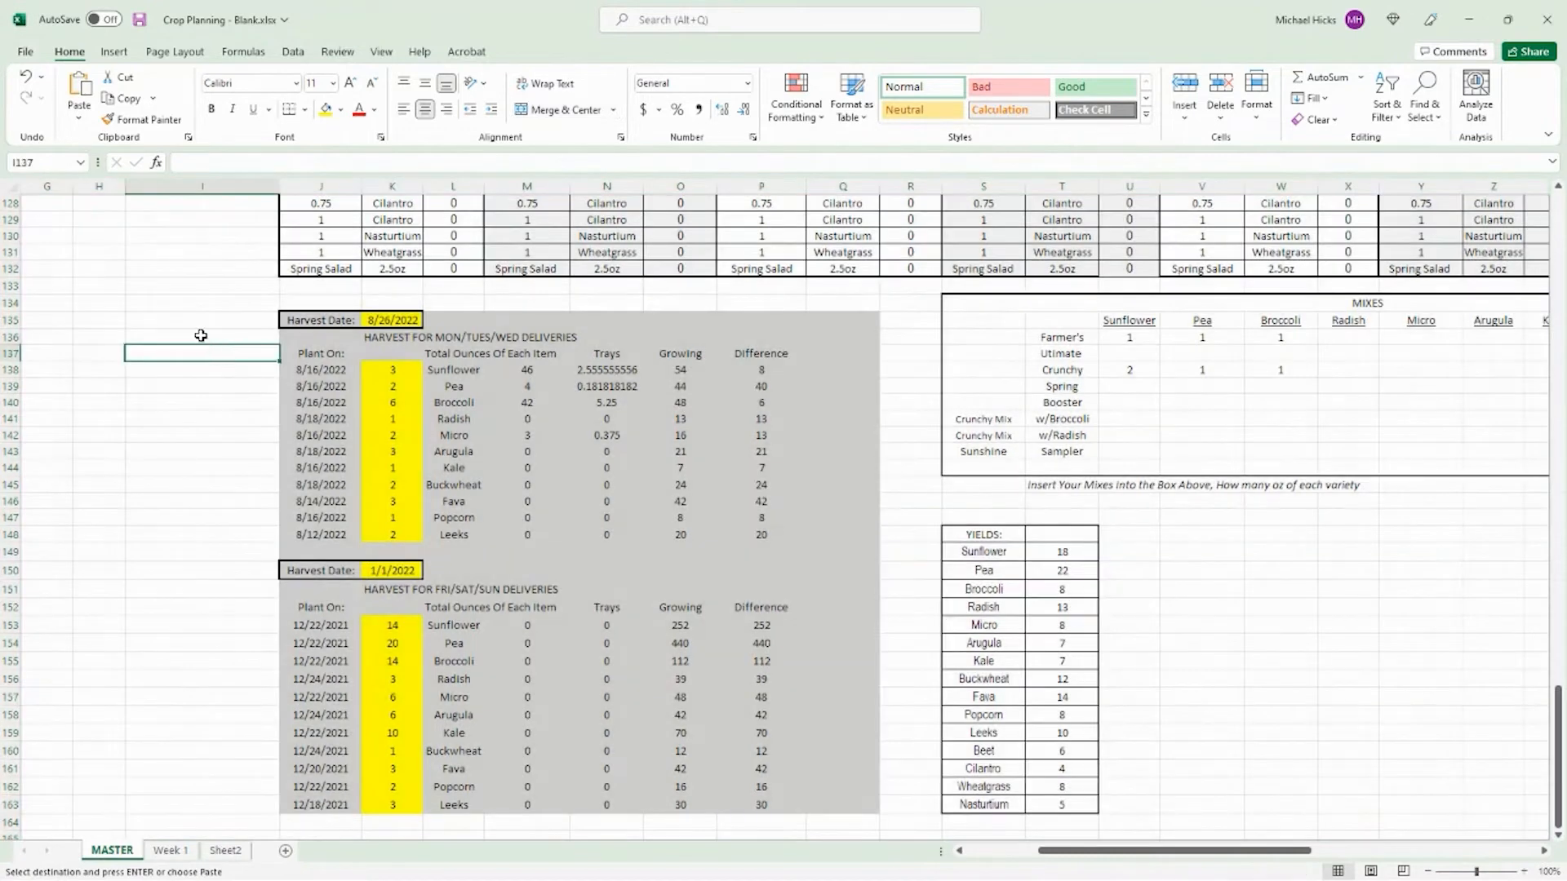
{"action": "left_click", "coordinate": [203, 337]}
{"action": "left_click", "coordinate": [96, 334]}
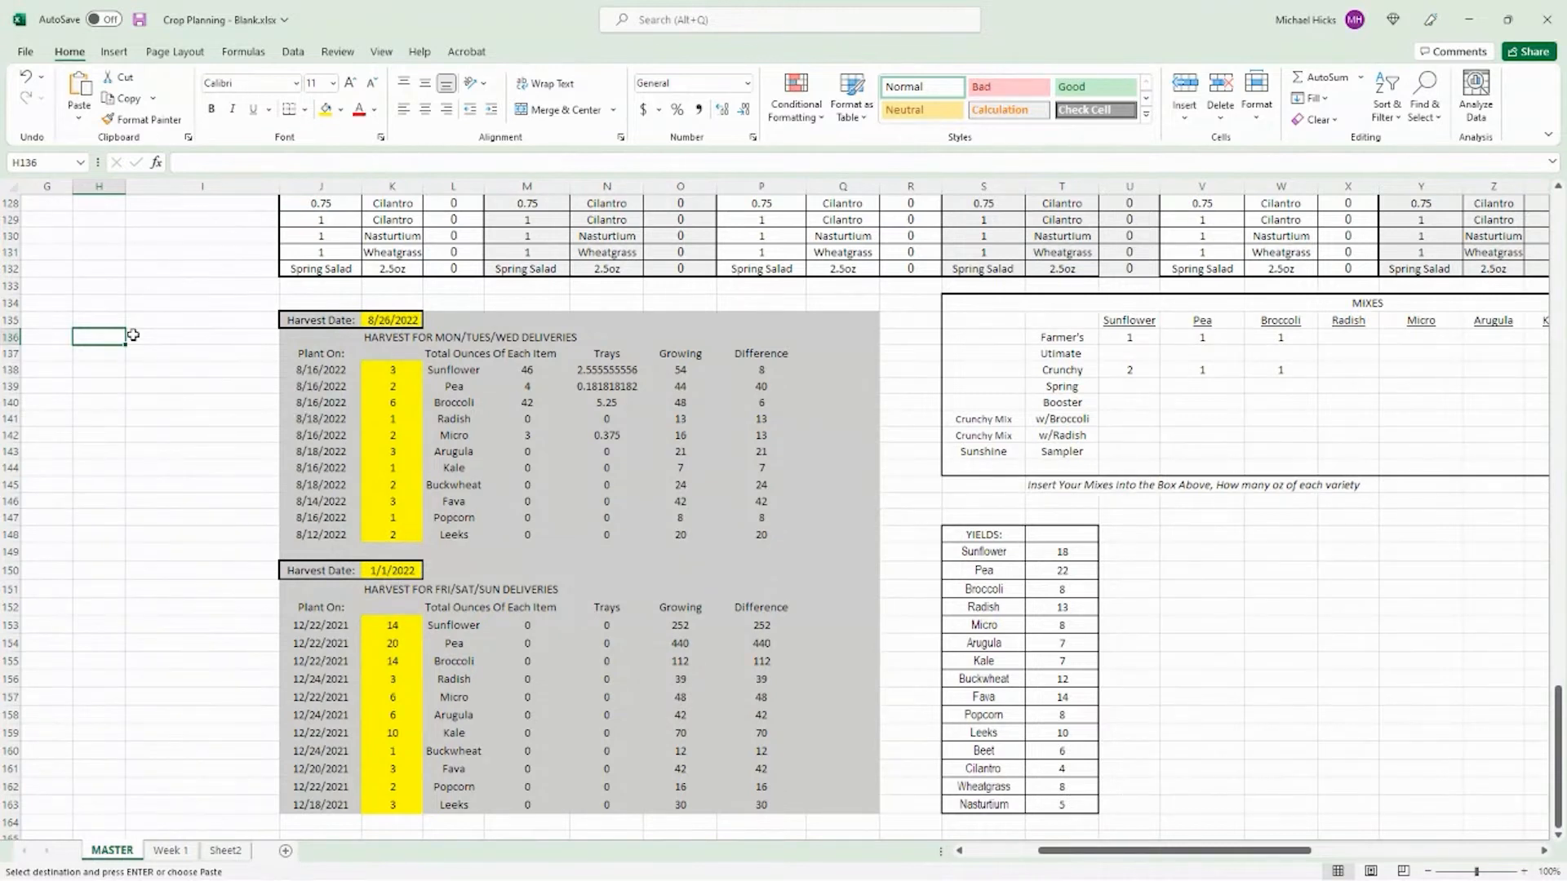
{"action": "left_click", "coordinate": [133, 337]}
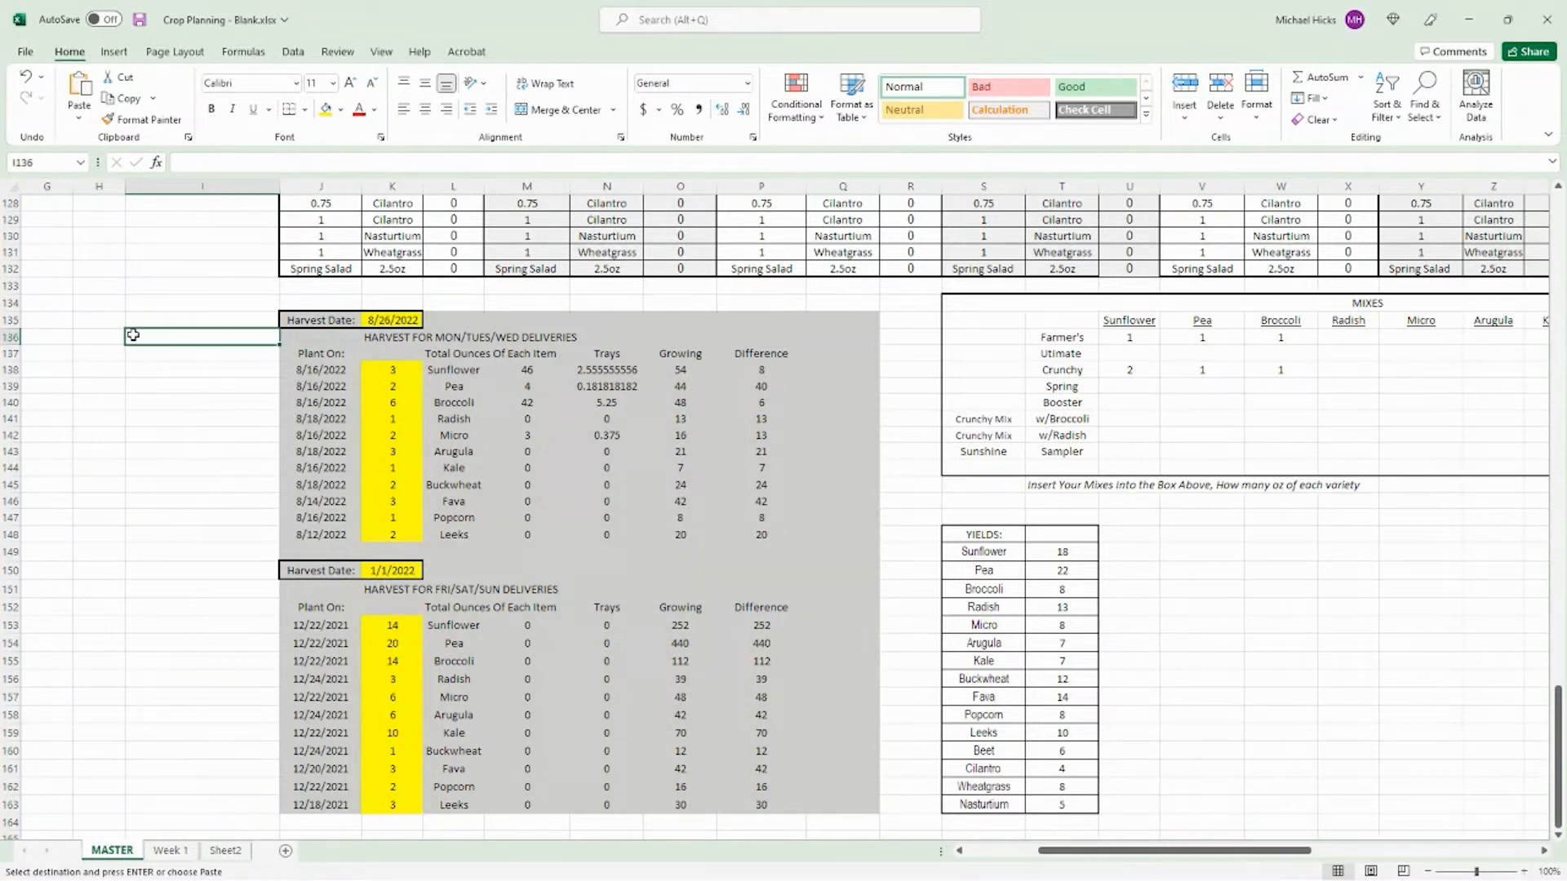
{"action": "left_click", "coordinate": [92, 341]}
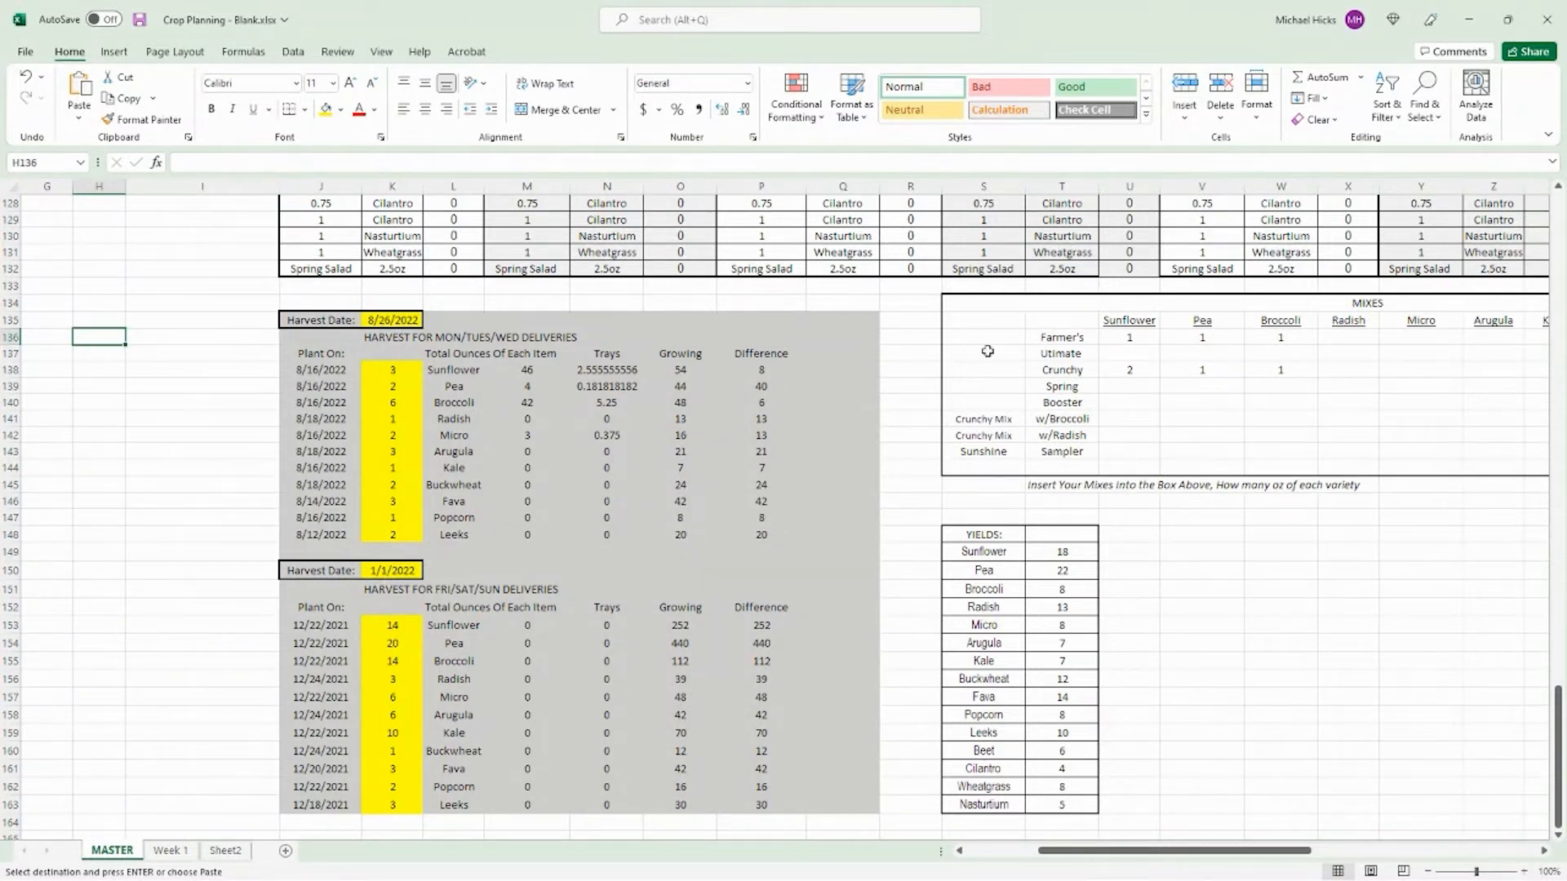
Step: Review the yield values for every crop in T149:T163 of the Yields table
{"action": "scroll", "coordinate": [987, 351], "scroll_direction": "down", "scroll_amount": 2}
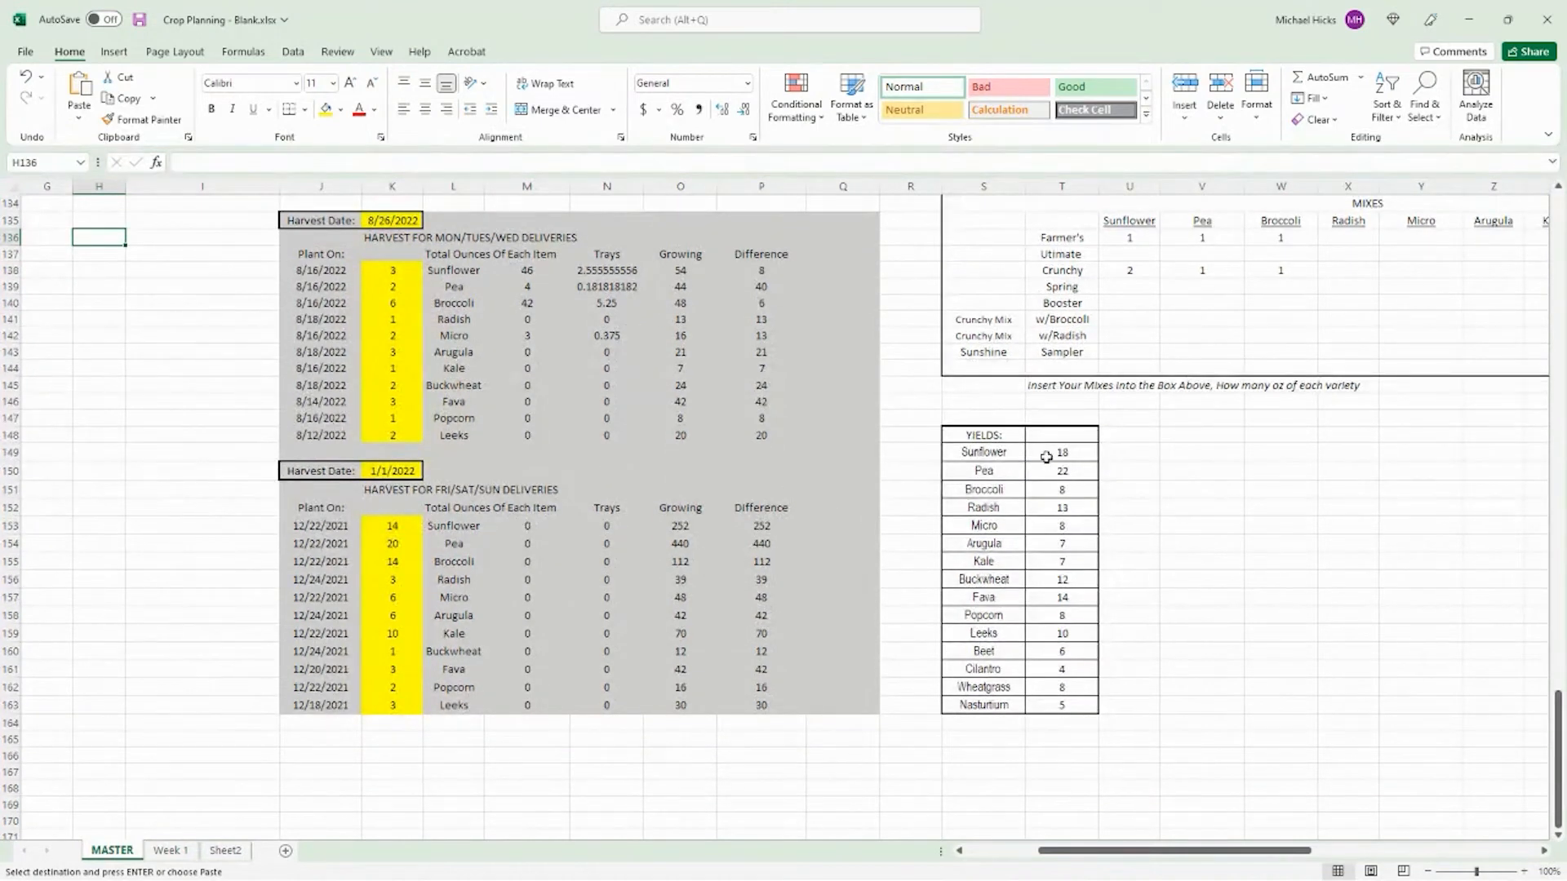
{"action": "left_click_drag", "start_coordinate": [1046, 457], "coordinate": [1061, 703]}
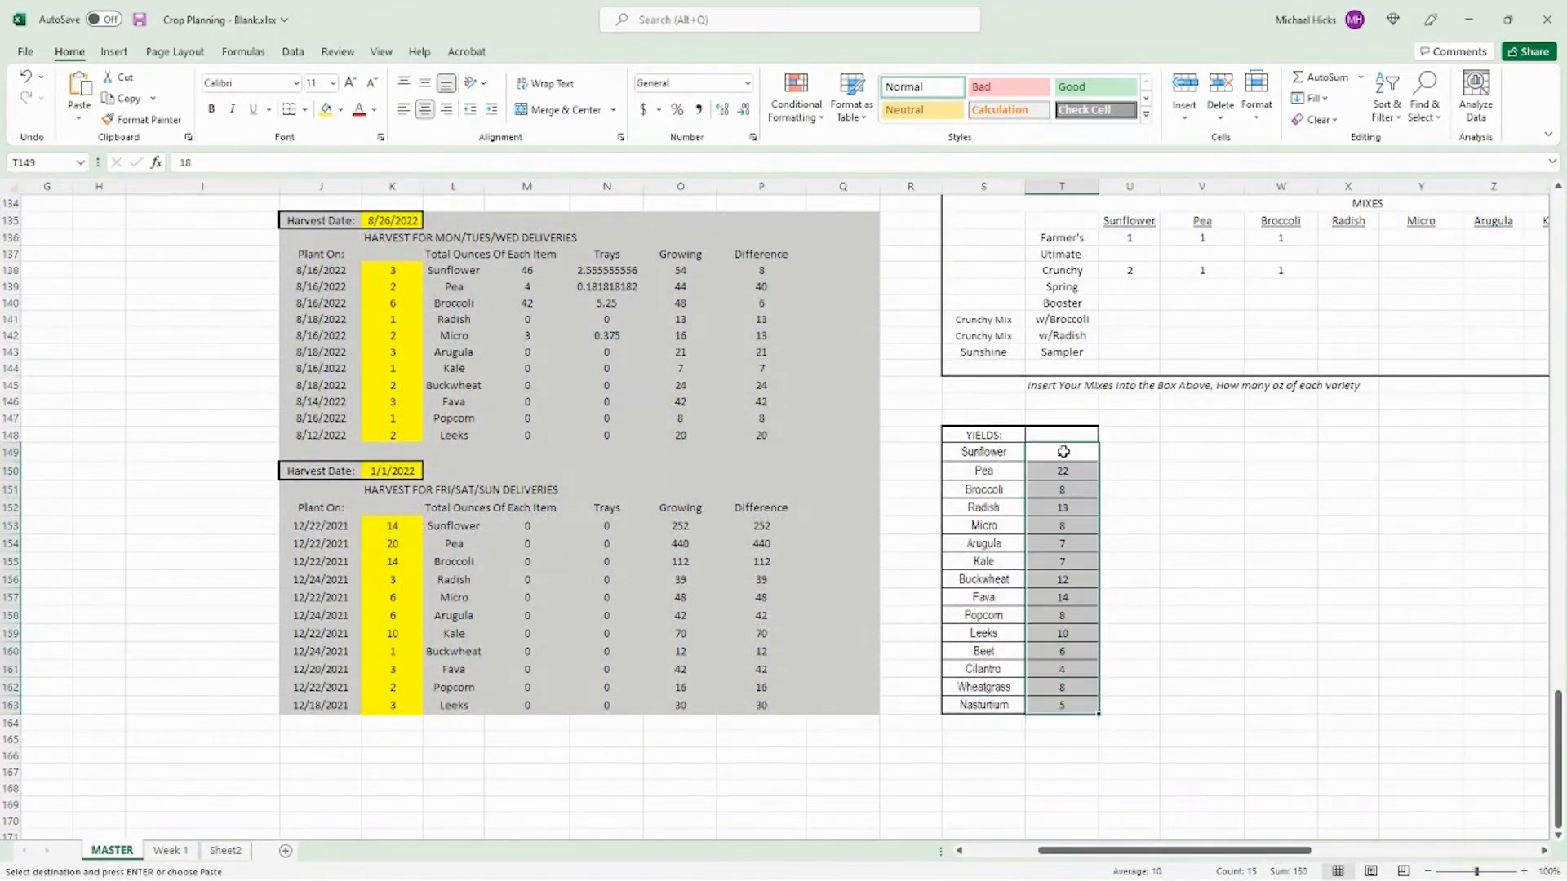
{"action": "left_click_drag", "start_coordinate": [1064, 451], "coordinate": [1065, 702]}
{"action": "key", "text": "ctrl+v"}
Step: Examine the mix names and the ounces of each variety entered in the Mixes table
{"action": "mouse_move", "coordinate": [1119, 853]}
{"action": "left_mouse_down"}
{"action": "mouse_move", "coordinate": [1101, 857]}
{"action": "mouse_move", "coordinate": [1124, 857]}
{"action": "left_mouse_up"}
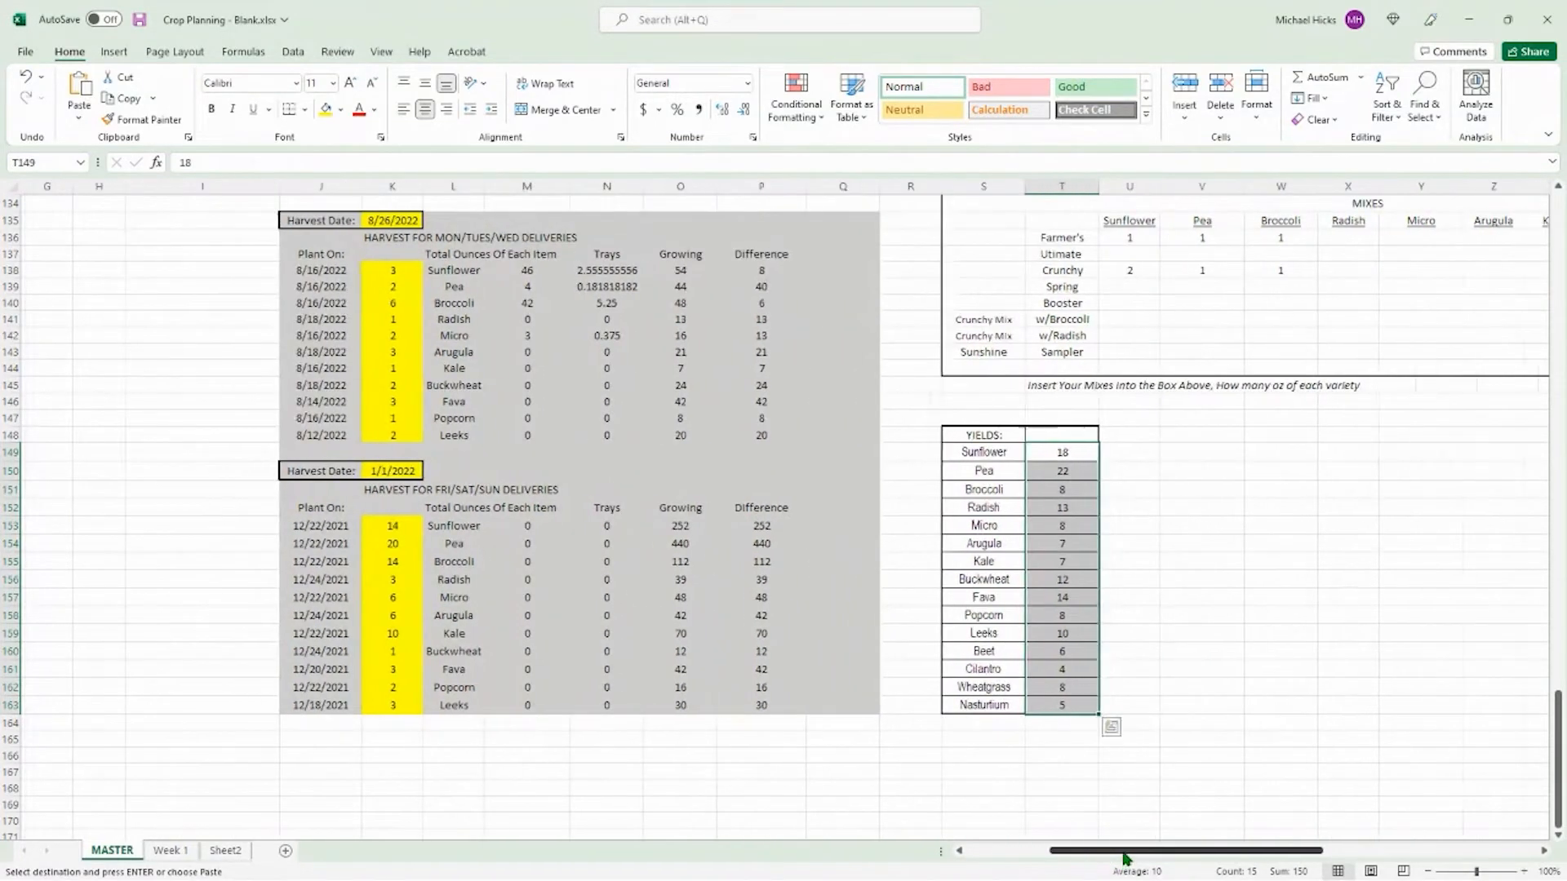
{"action": "scroll", "coordinate": [1003, 551], "scroll_direction": "up", "scroll_amount": 3}
{"action": "scroll", "coordinate": [1003, 551], "scroll_direction": "up", "scroll_amount": 2}
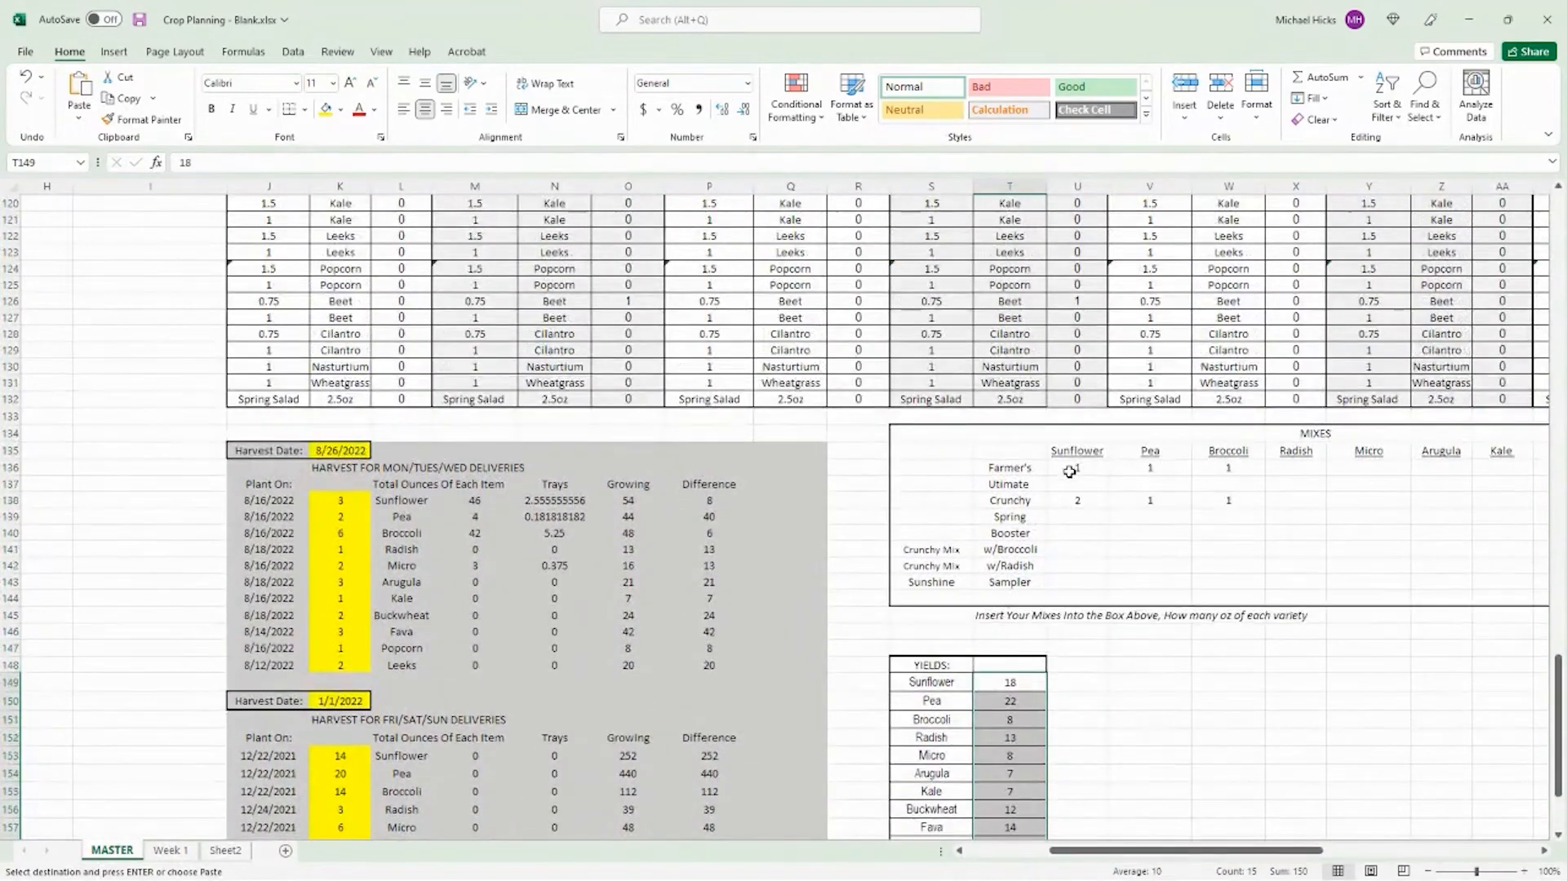
{"action": "left_click_drag", "start_coordinate": [1074, 468], "coordinate": [1522, 578]}
{"action": "left_click_drag", "start_coordinate": [996, 468], "coordinate": [999, 588]}
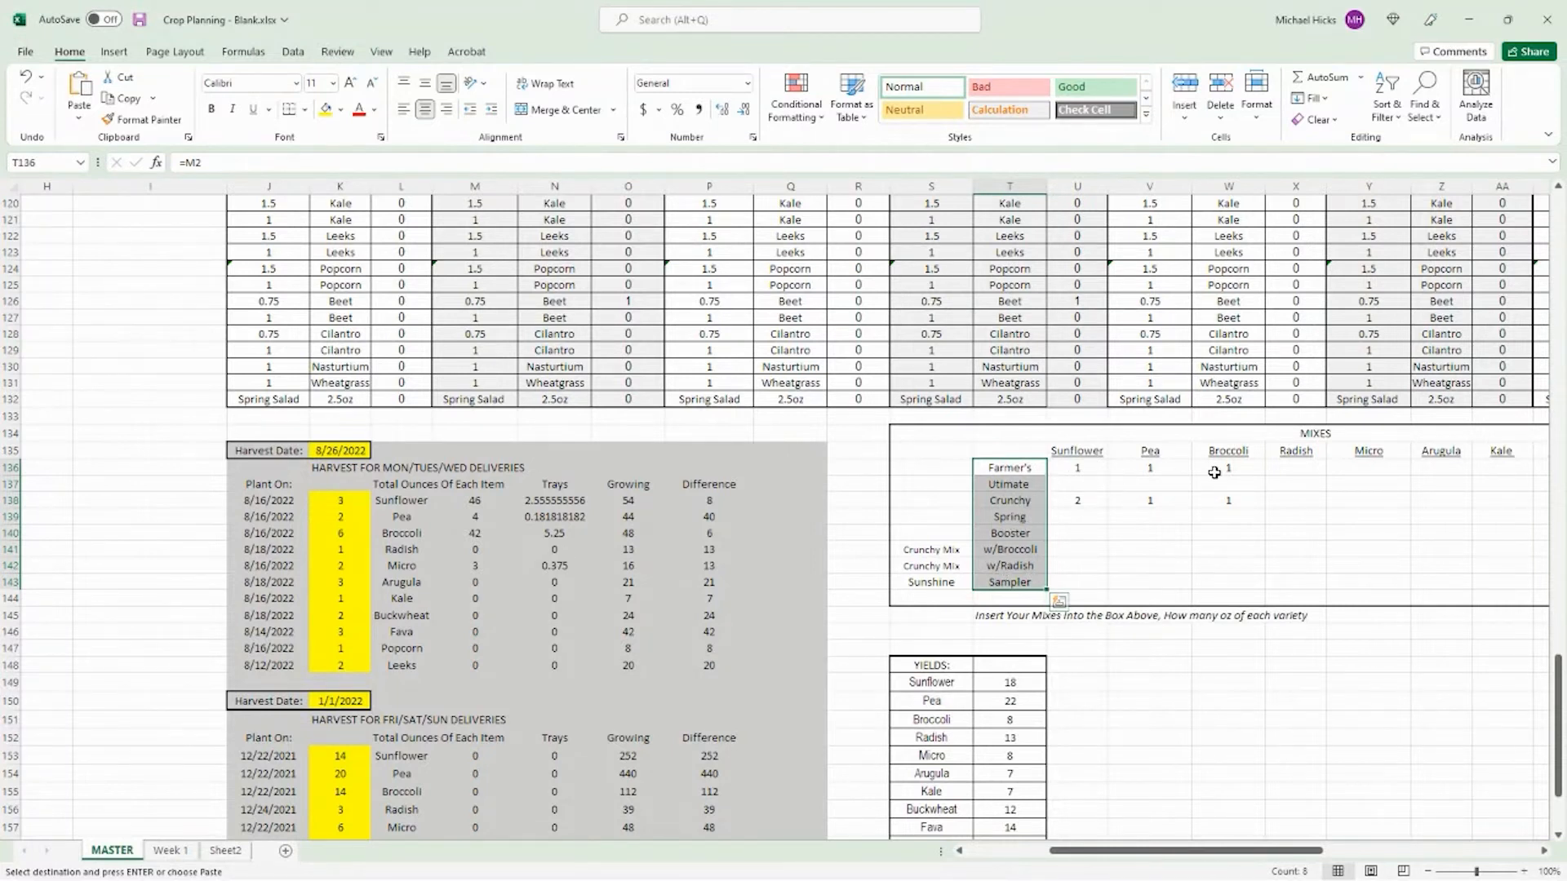
{"action": "left_click_drag", "start_coordinate": [1089, 467], "coordinate": [1490, 577]}
{"action": "left_click", "coordinate": [1153, 570]}
{"action": "left_click", "coordinate": [1100, 470]}
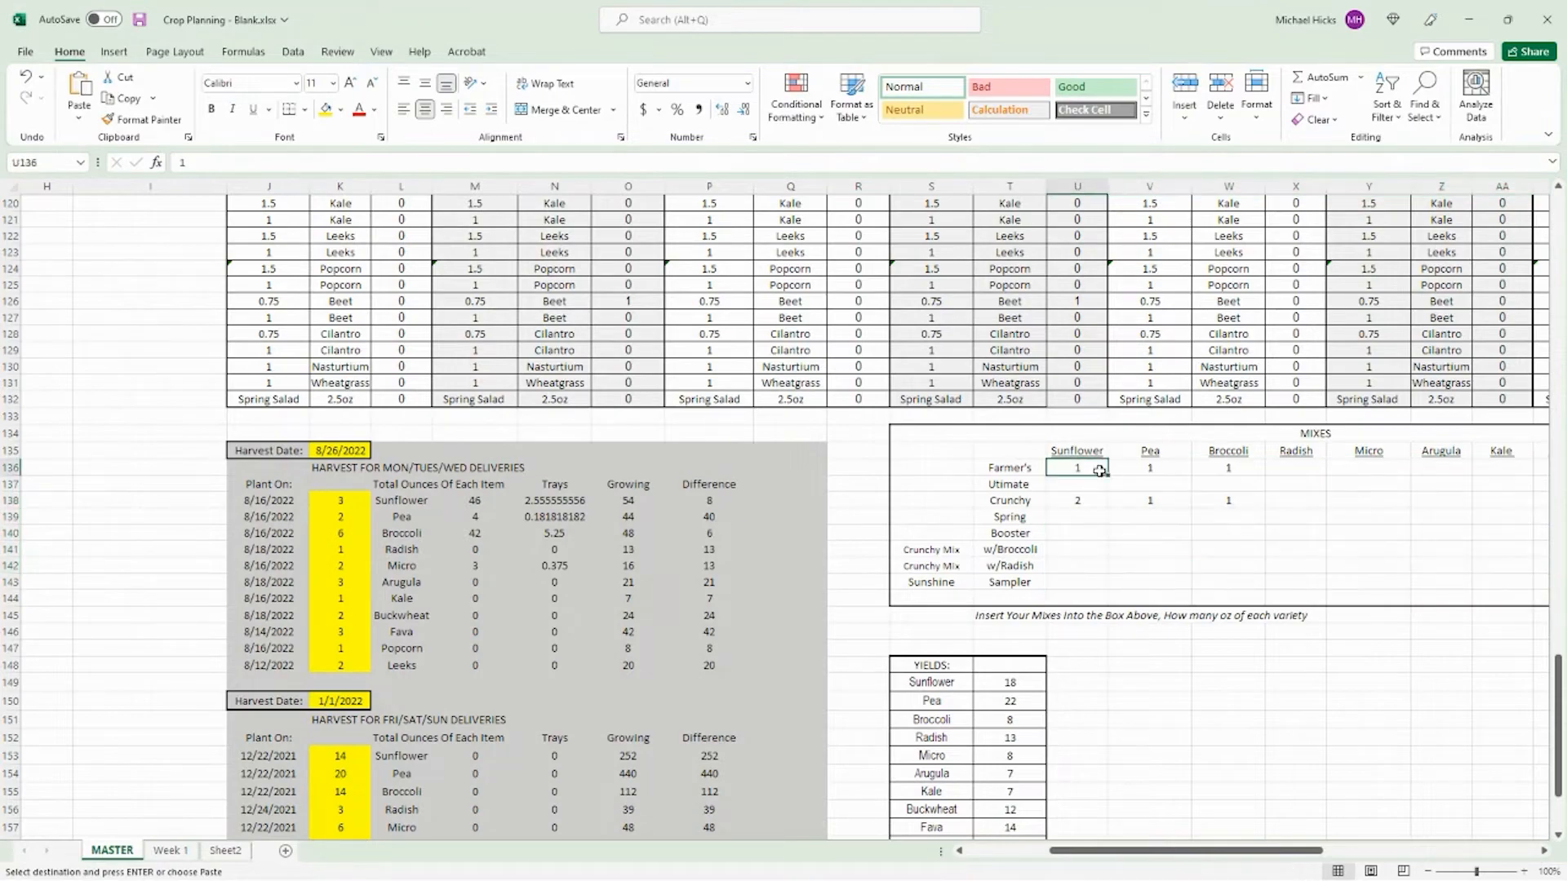
{"action": "left_click_drag", "start_coordinate": [1100, 471], "coordinate": [1321, 560]}
Step: Set the Retail Individual size for Broccoli in T2 to 2, and replace it with 3
{"action": "scroll", "coordinate": [1224, 555], "scroll_direction": "up", "scroll_amount": 10}
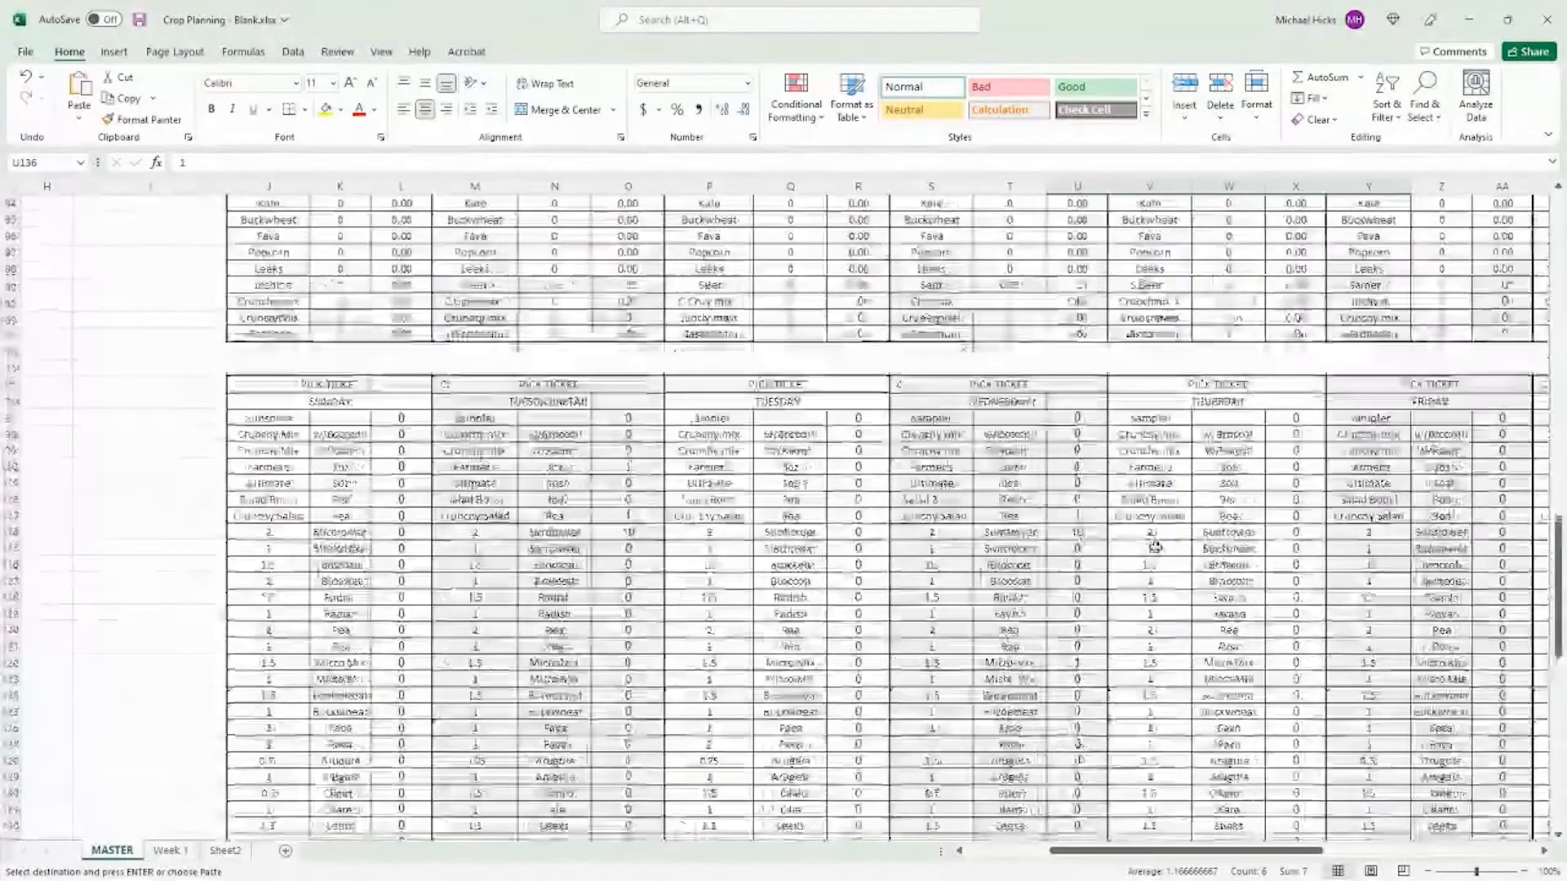
{"action": "scroll", "coordinate": [1155, 547], "scroll_direction": "up", "scroll_amount": 20}
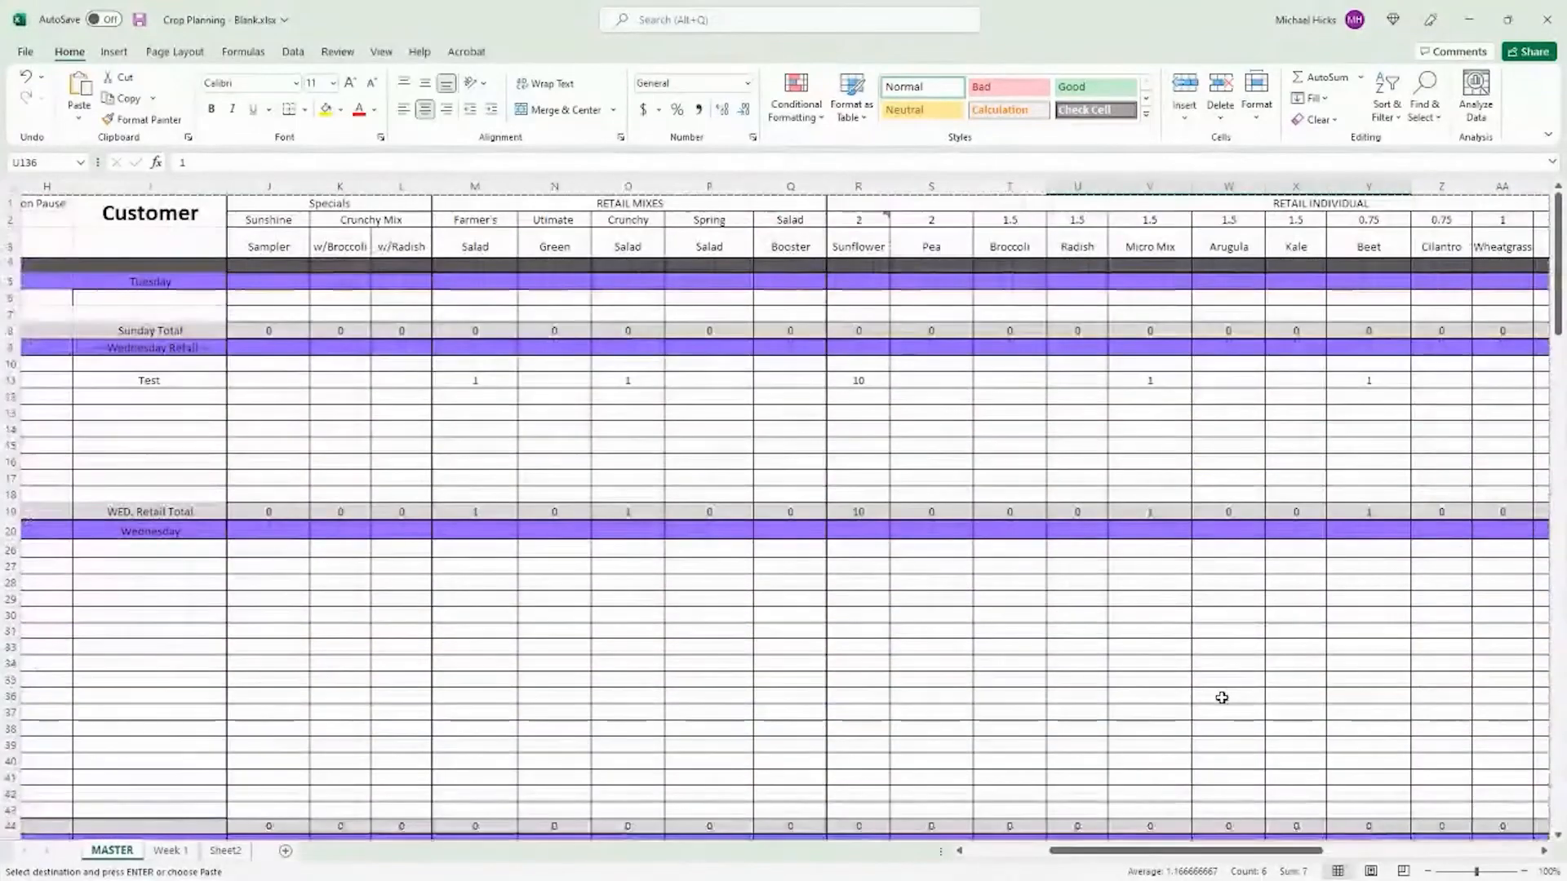
{"action": "left_click", "coordinate": [875, 221]}
{"action": "left_click", "coordinate": [963, 221]}
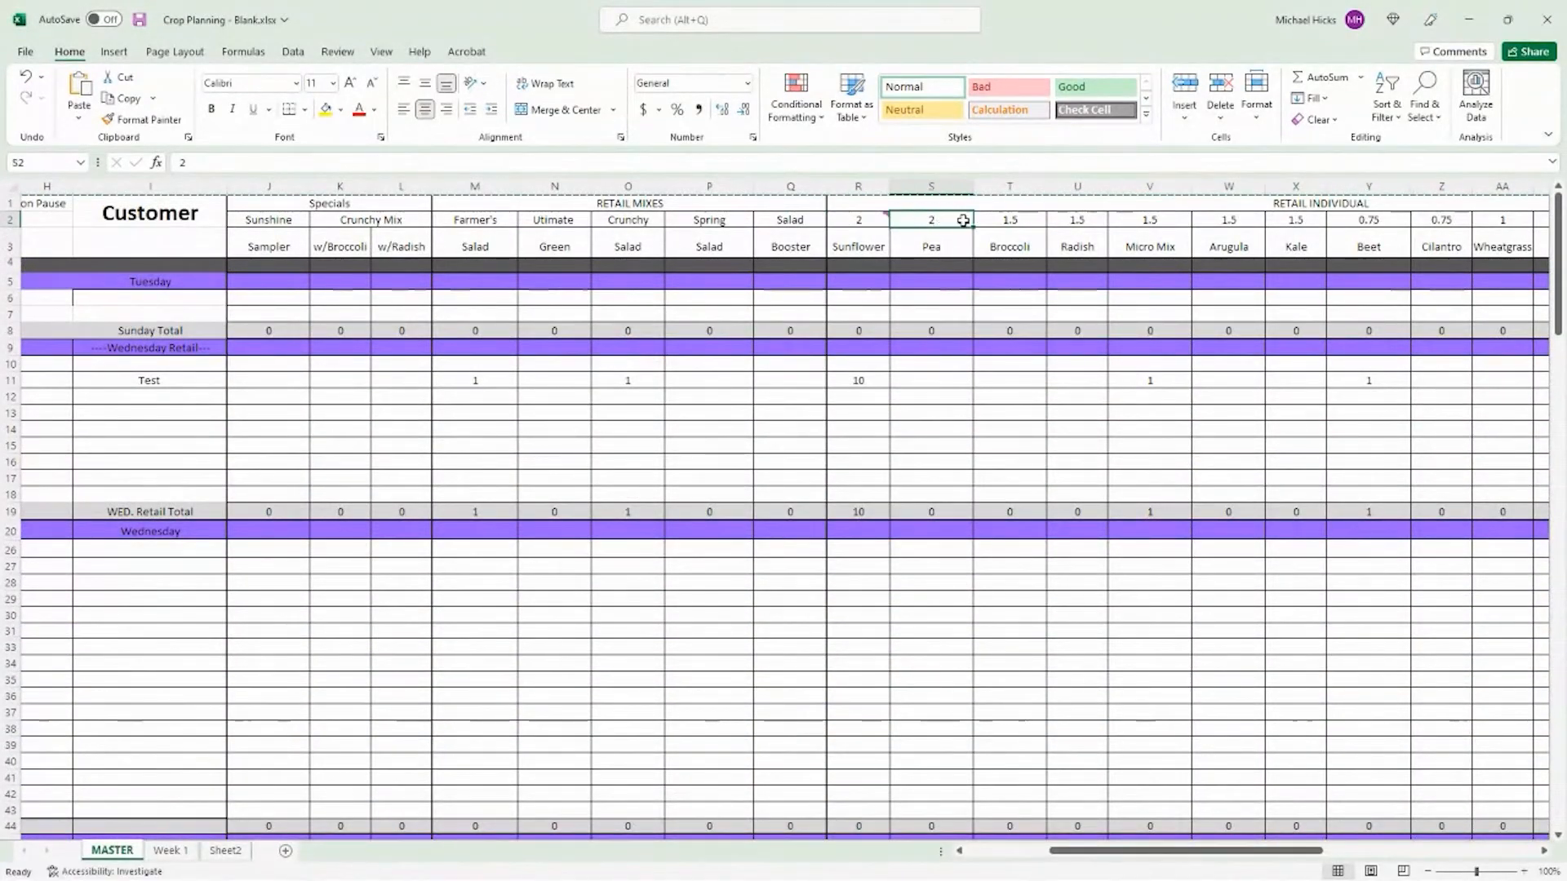
{"action": "left_click", "coordinate": [1018, 223]}
{"action": "type", "text": "2"}
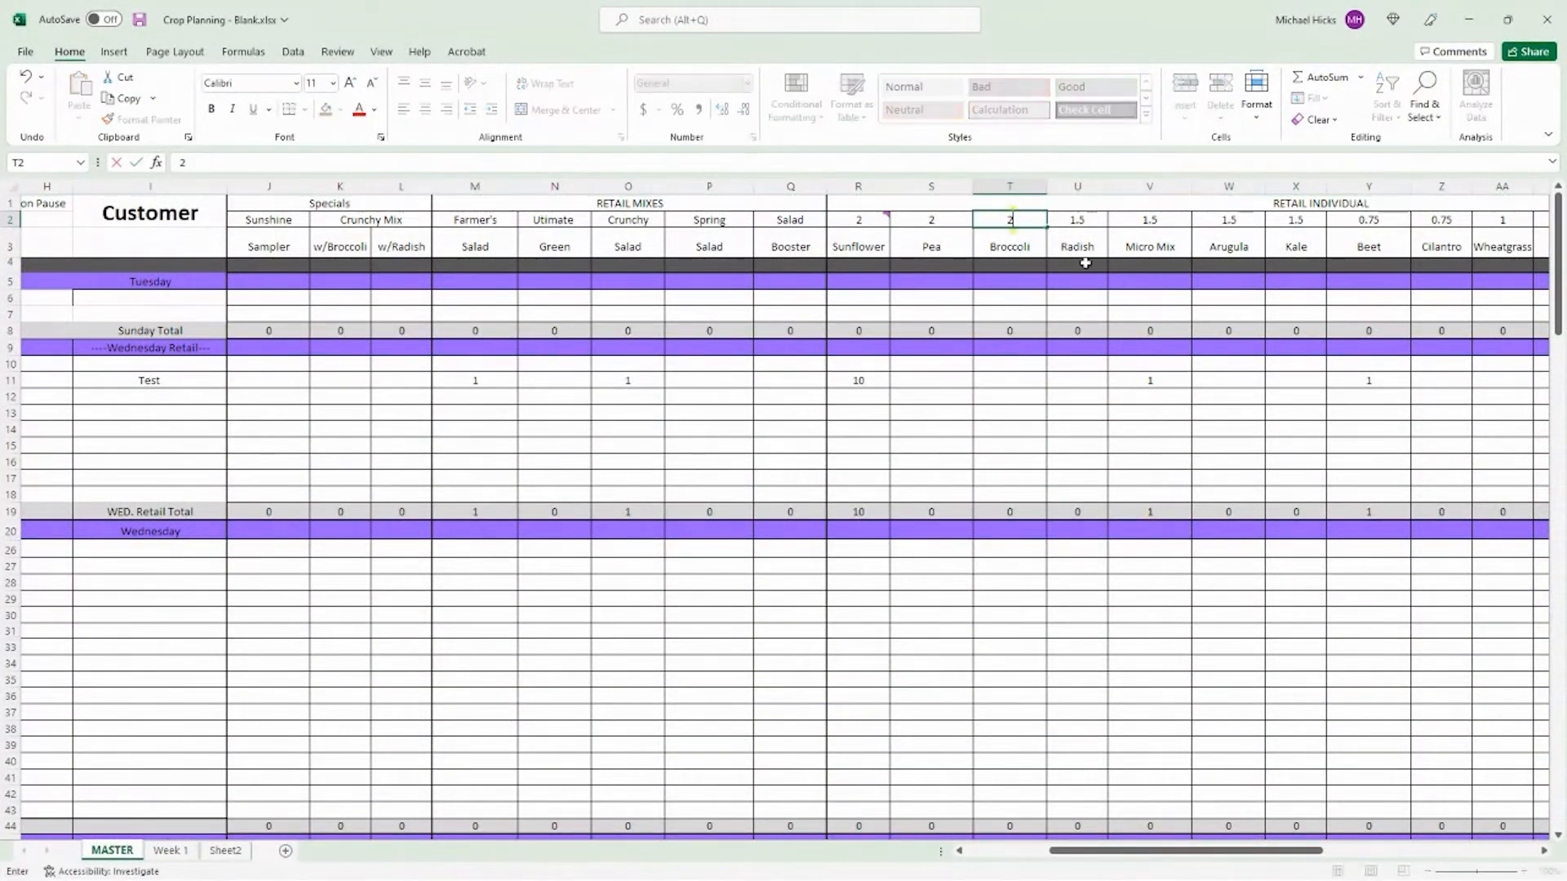
{"action": "key", "text": "Return"}
{"action": "key", "text": "Up"}
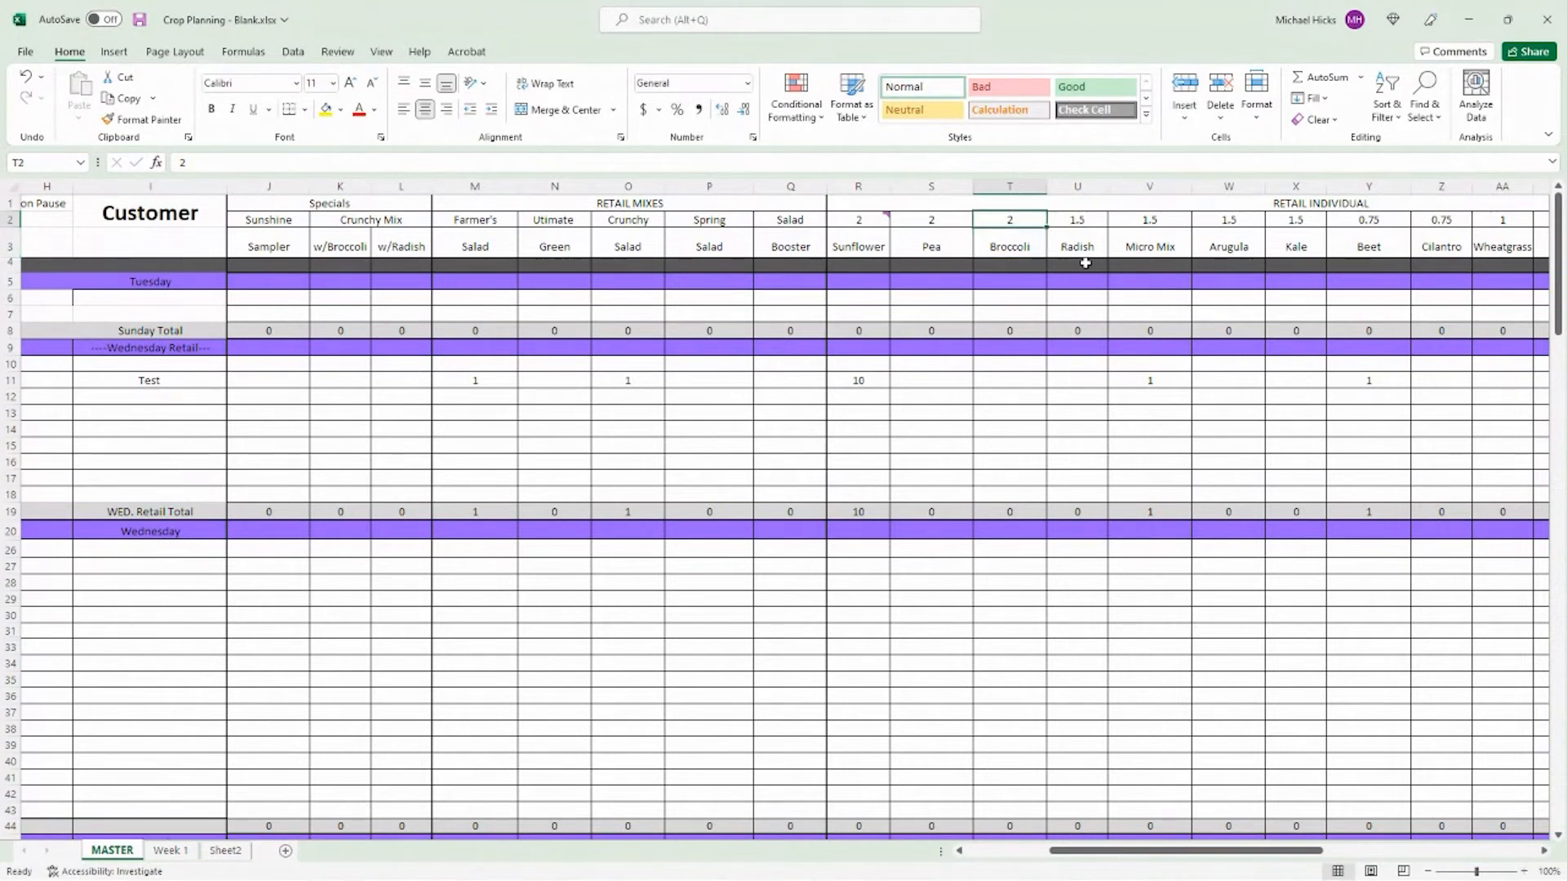
{"action": "type", "text": "3"}
{"action": "key", "text": "Return"}
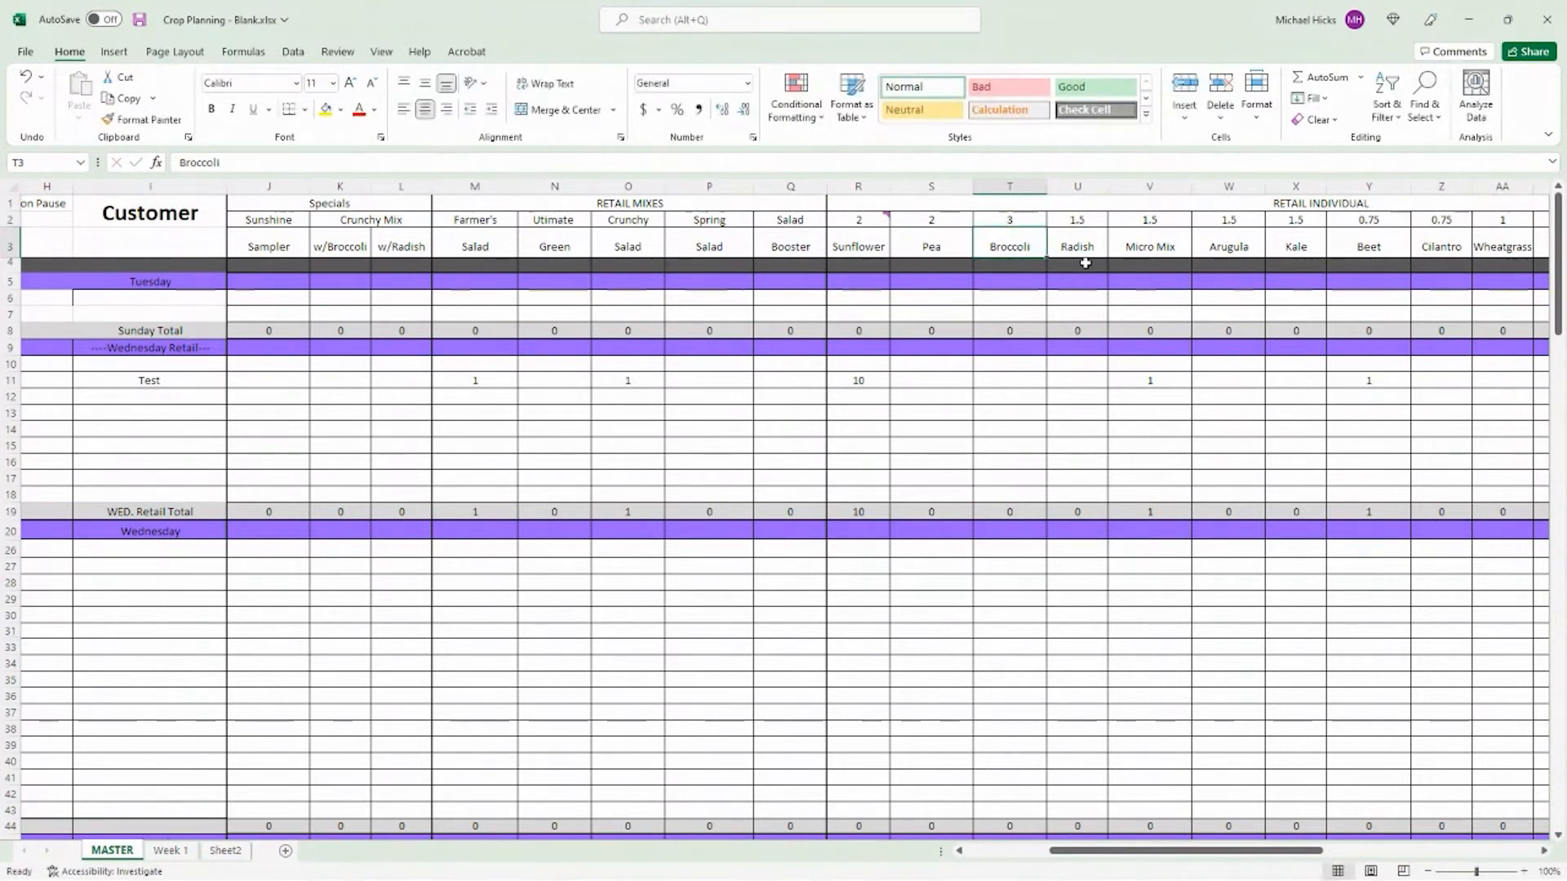
{"action": "key", "text": "Up"}
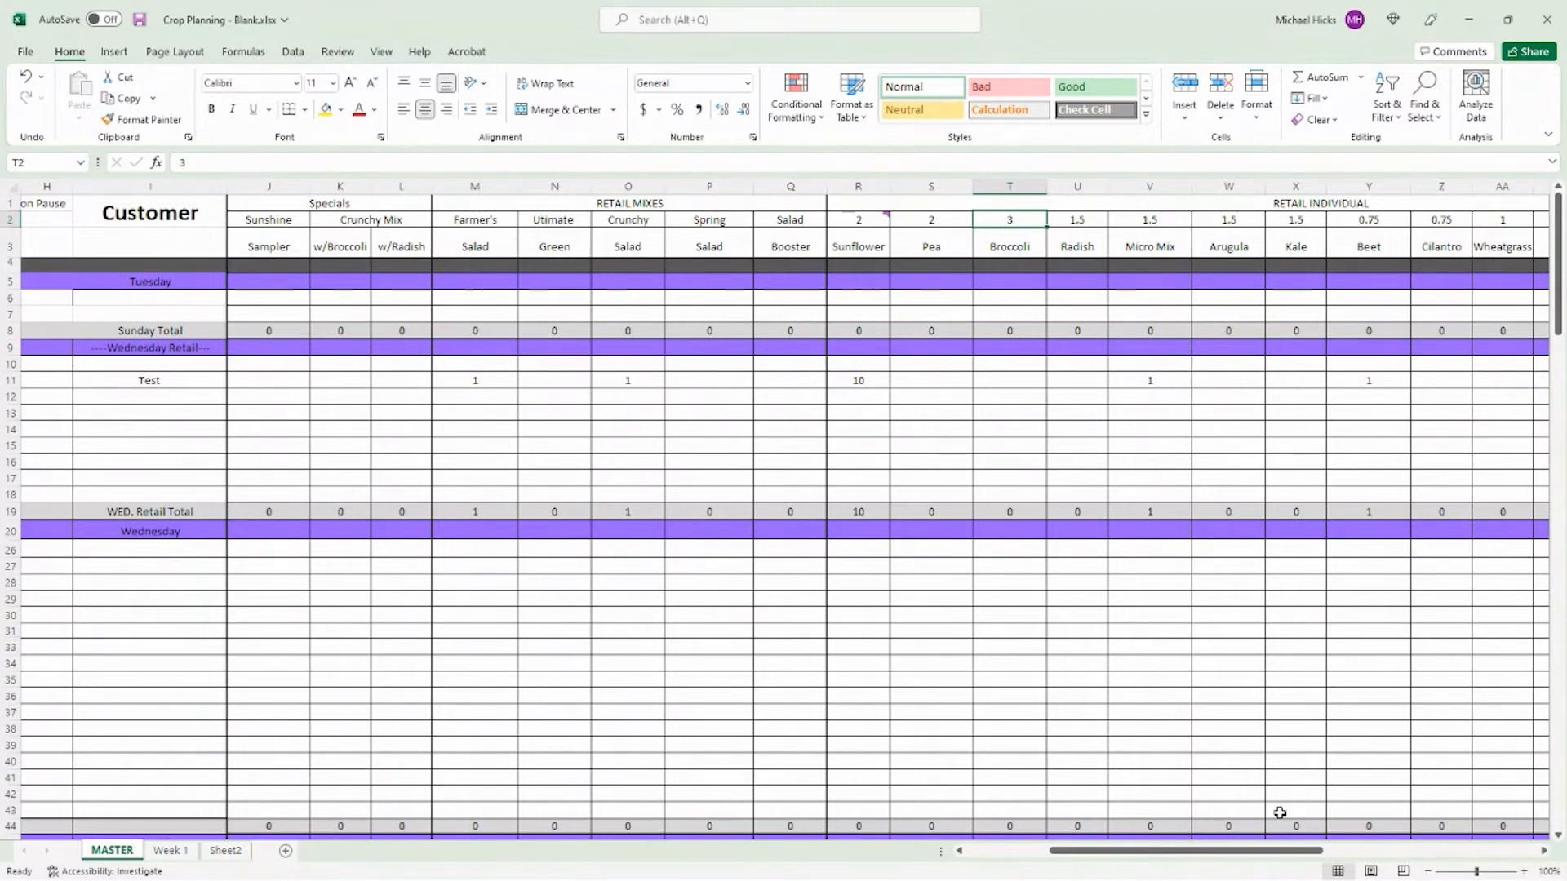
Step: Check the order range used by the Test row's sales formula in AV11 and set its price multiplier to 5
{"action": "left_click_drag", "start_coordinate": [1261, 848], "coordinate": [1470, 852]}
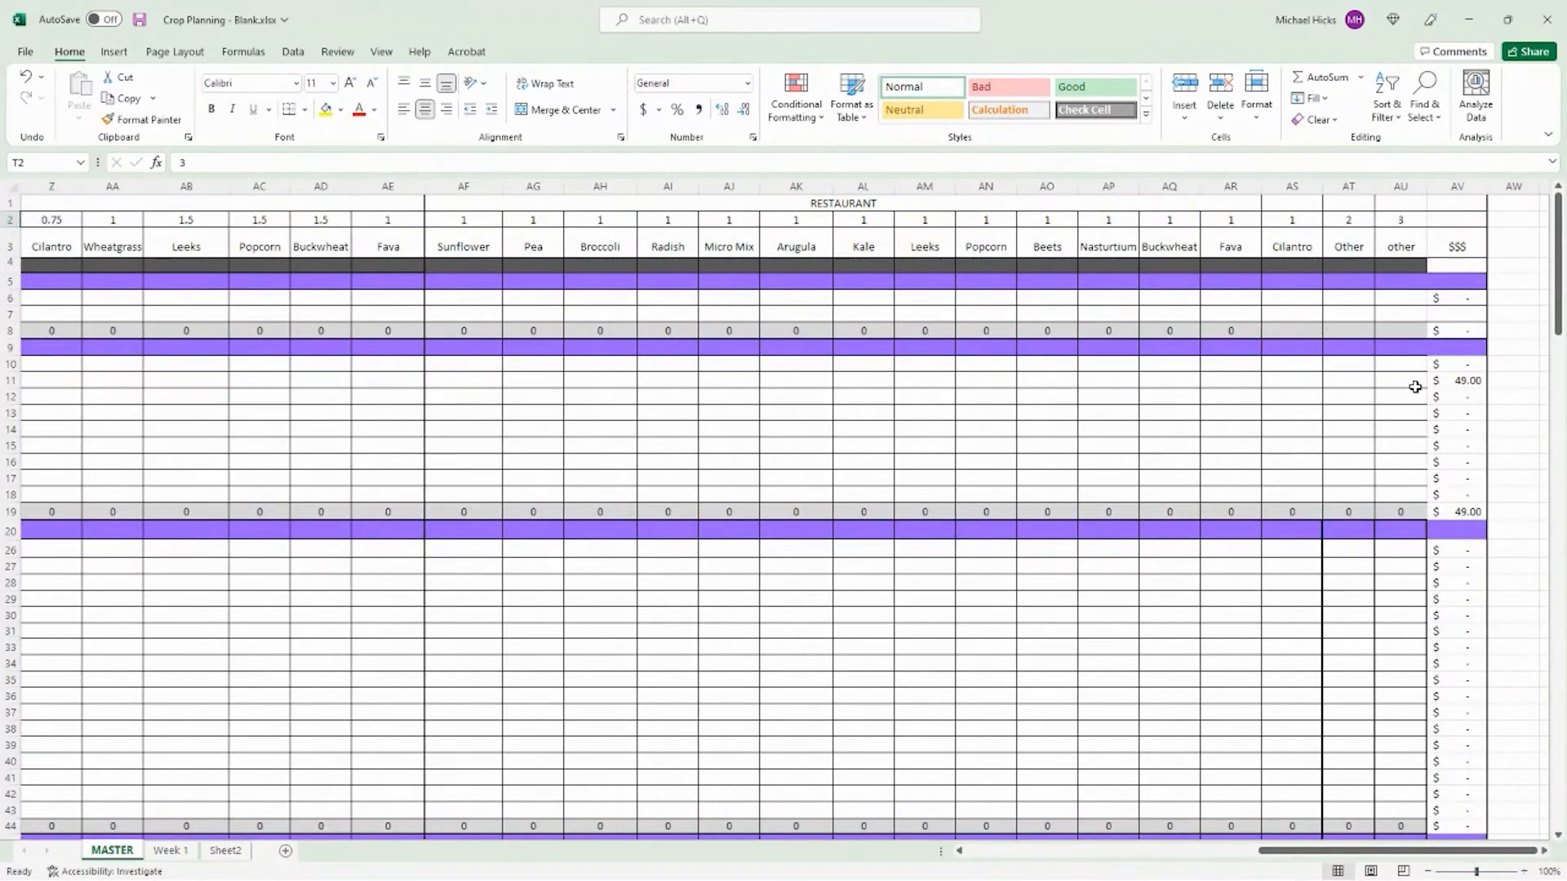
{"action": "left_click", "coordinate": [1455, 377]}
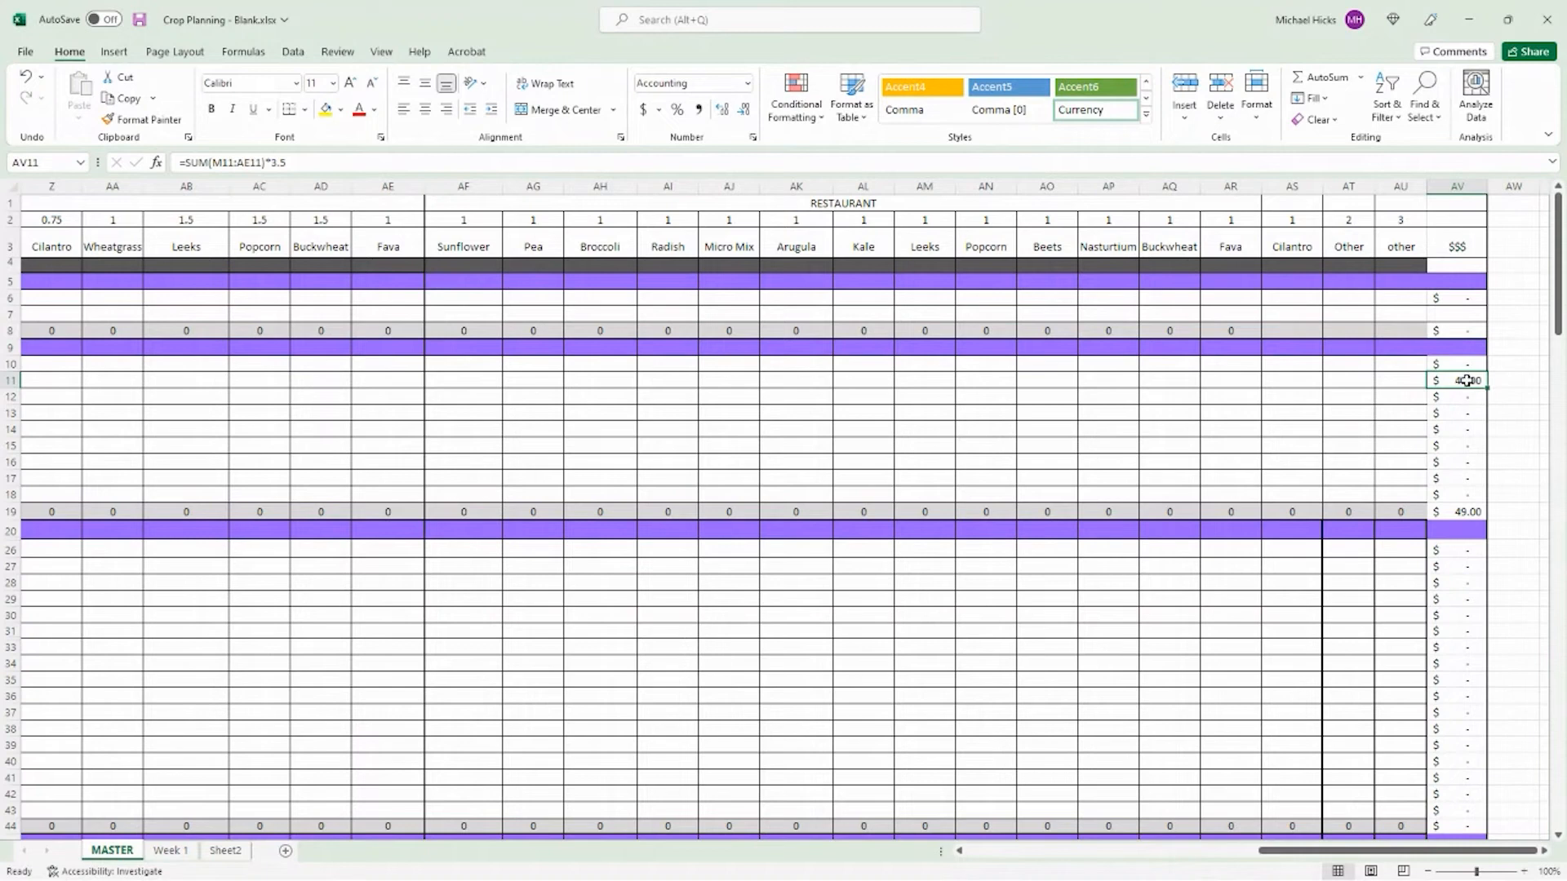
{"action": "left_click", "coordinate": [244, 160]}
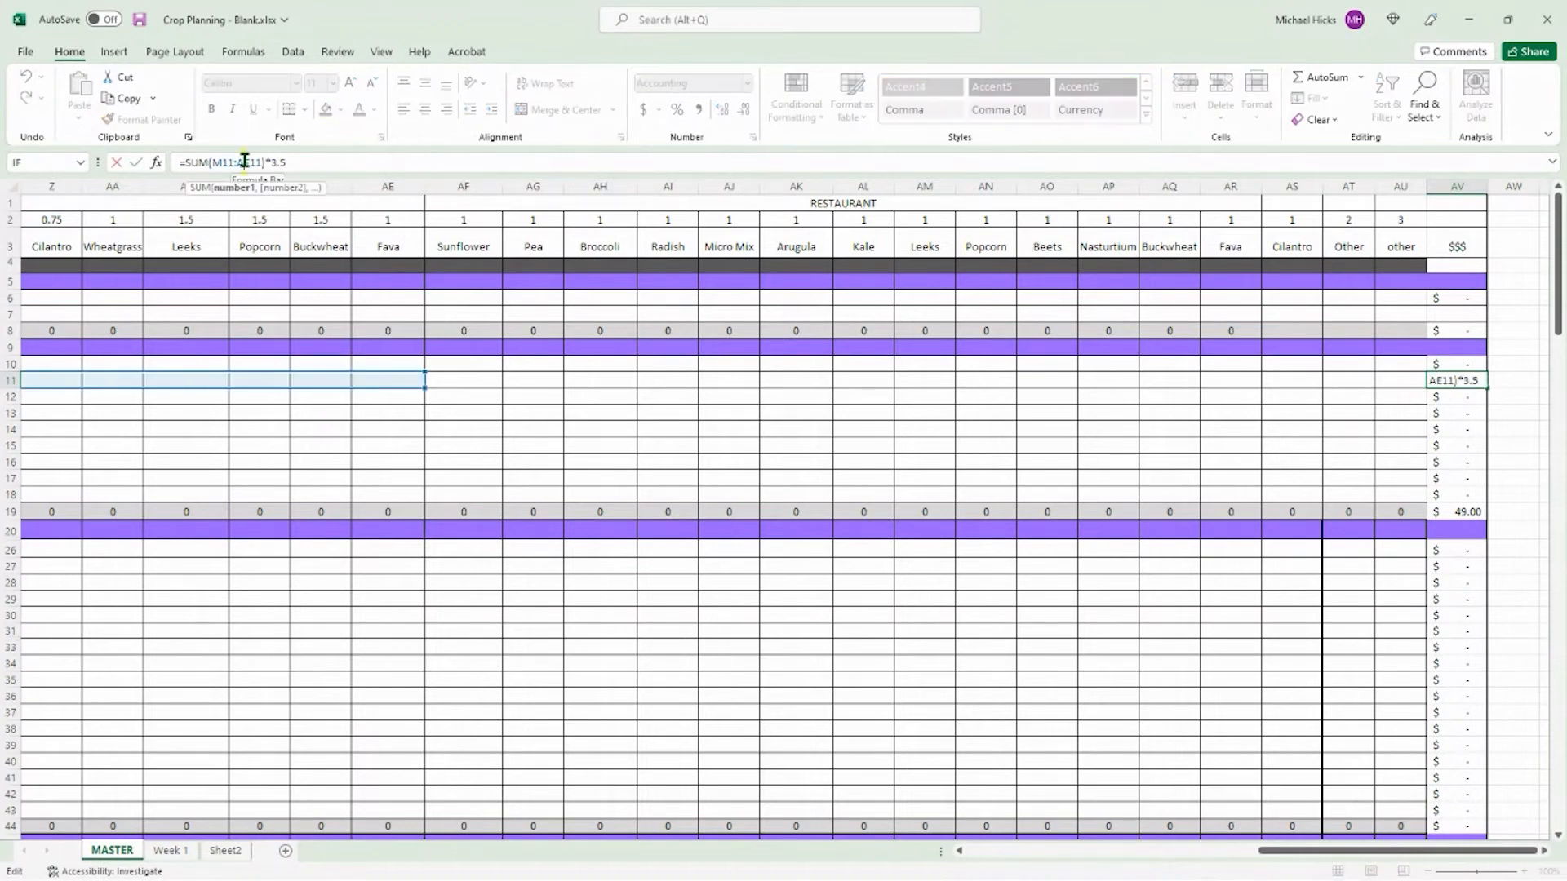
{"action": "left_click_drag", "start_coordinate": [1315, 854], "coordinate": [1206, 849]}
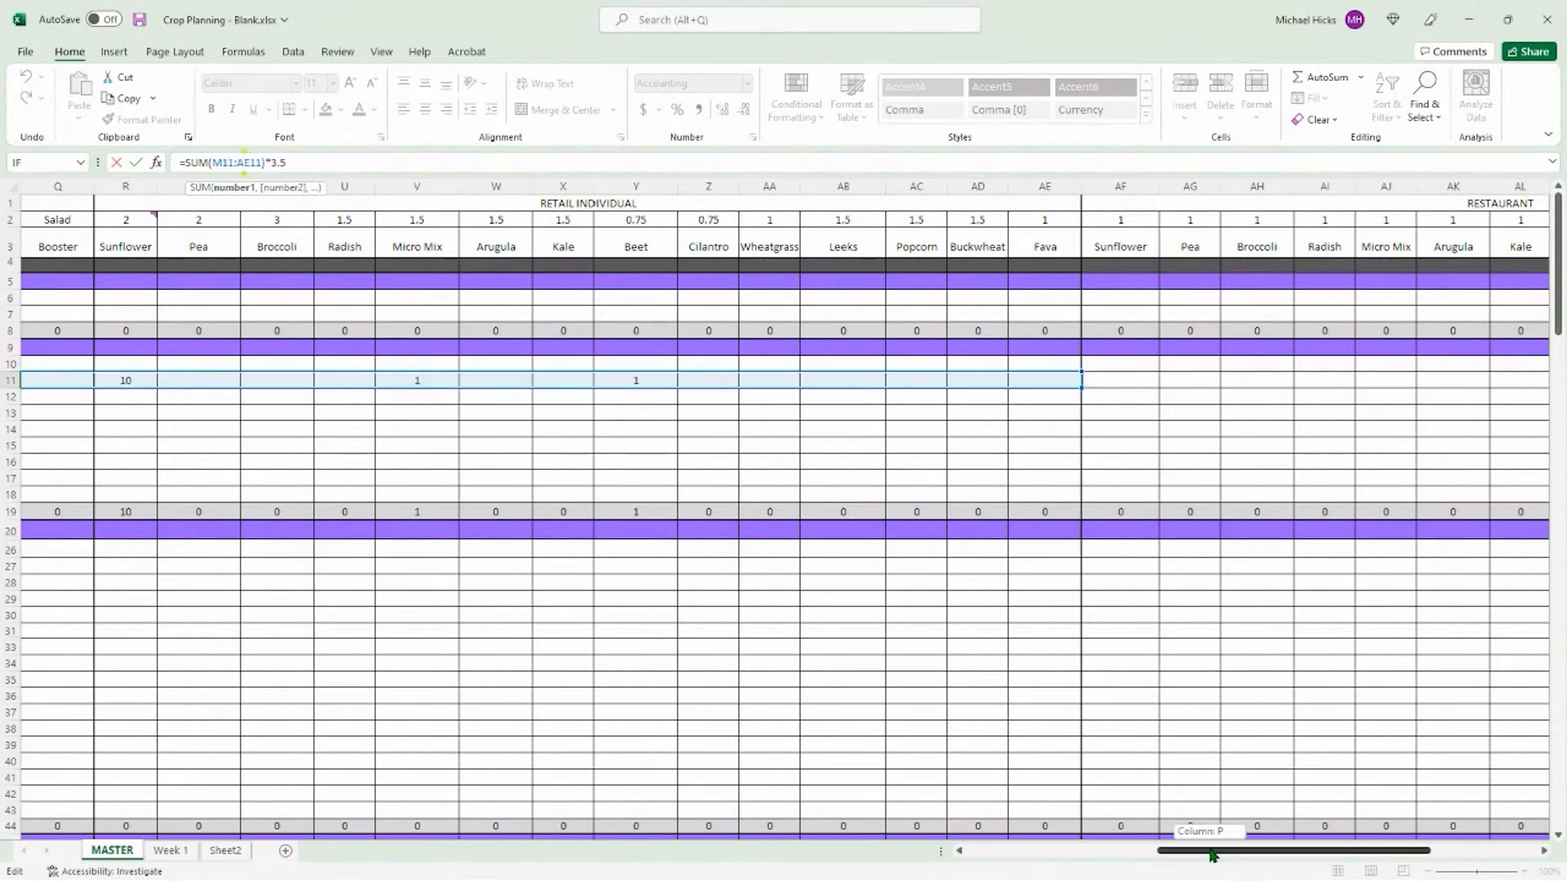
{"action": "left_click_drag", "start_coordinate": [1240, 852], "coordinate": [1377, 852]}
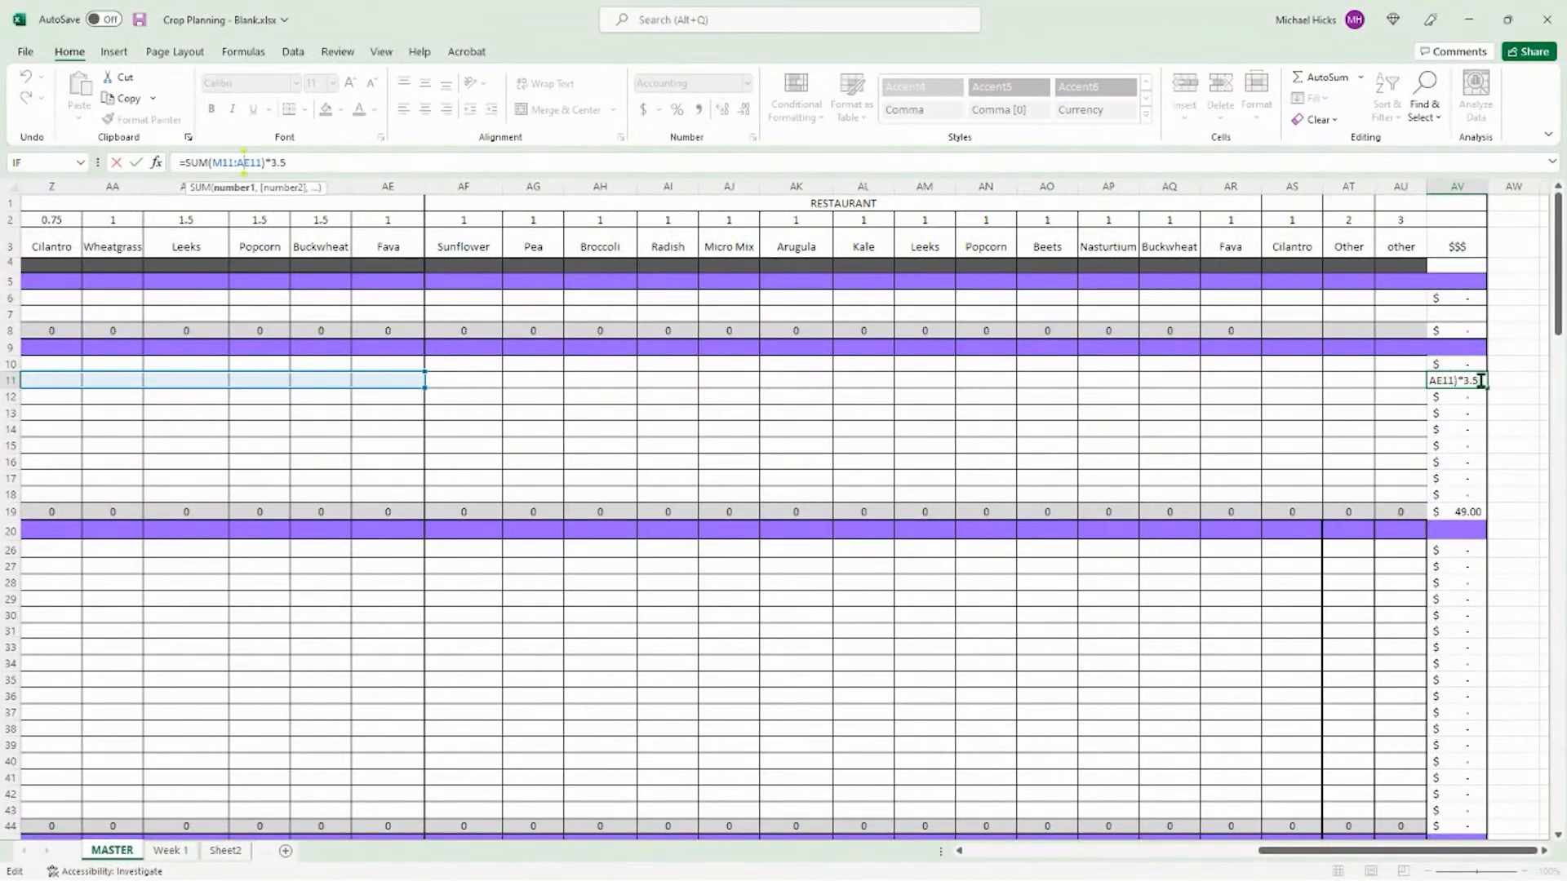
{"action": "left_click_drag", "start_coordinate": [1483, 380], "coordinate": [1463, 384]}
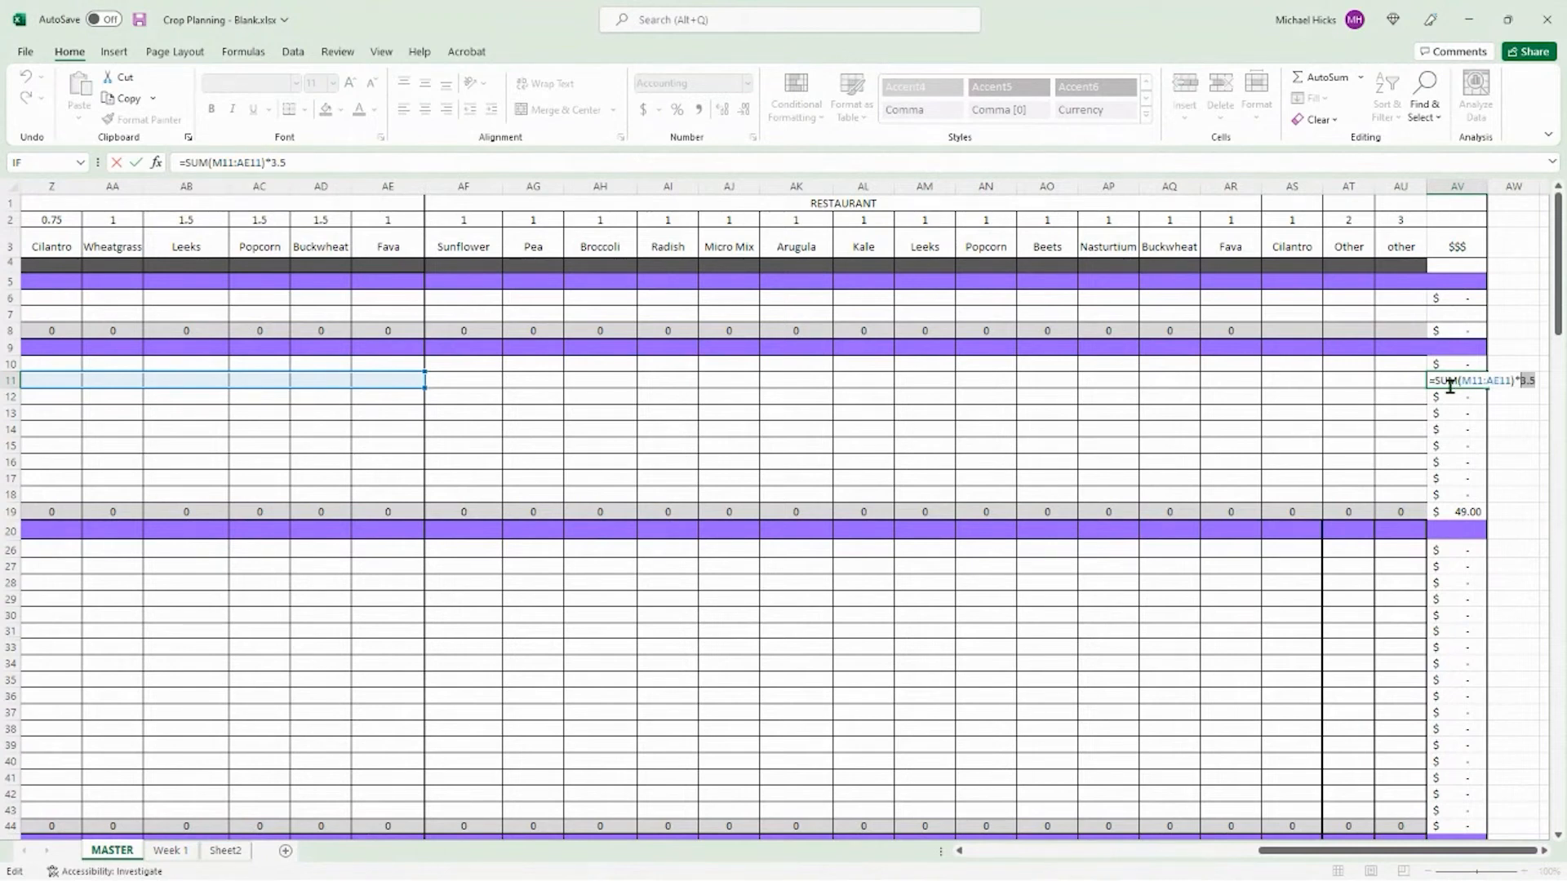
{"action": "key", "text": "Return"}
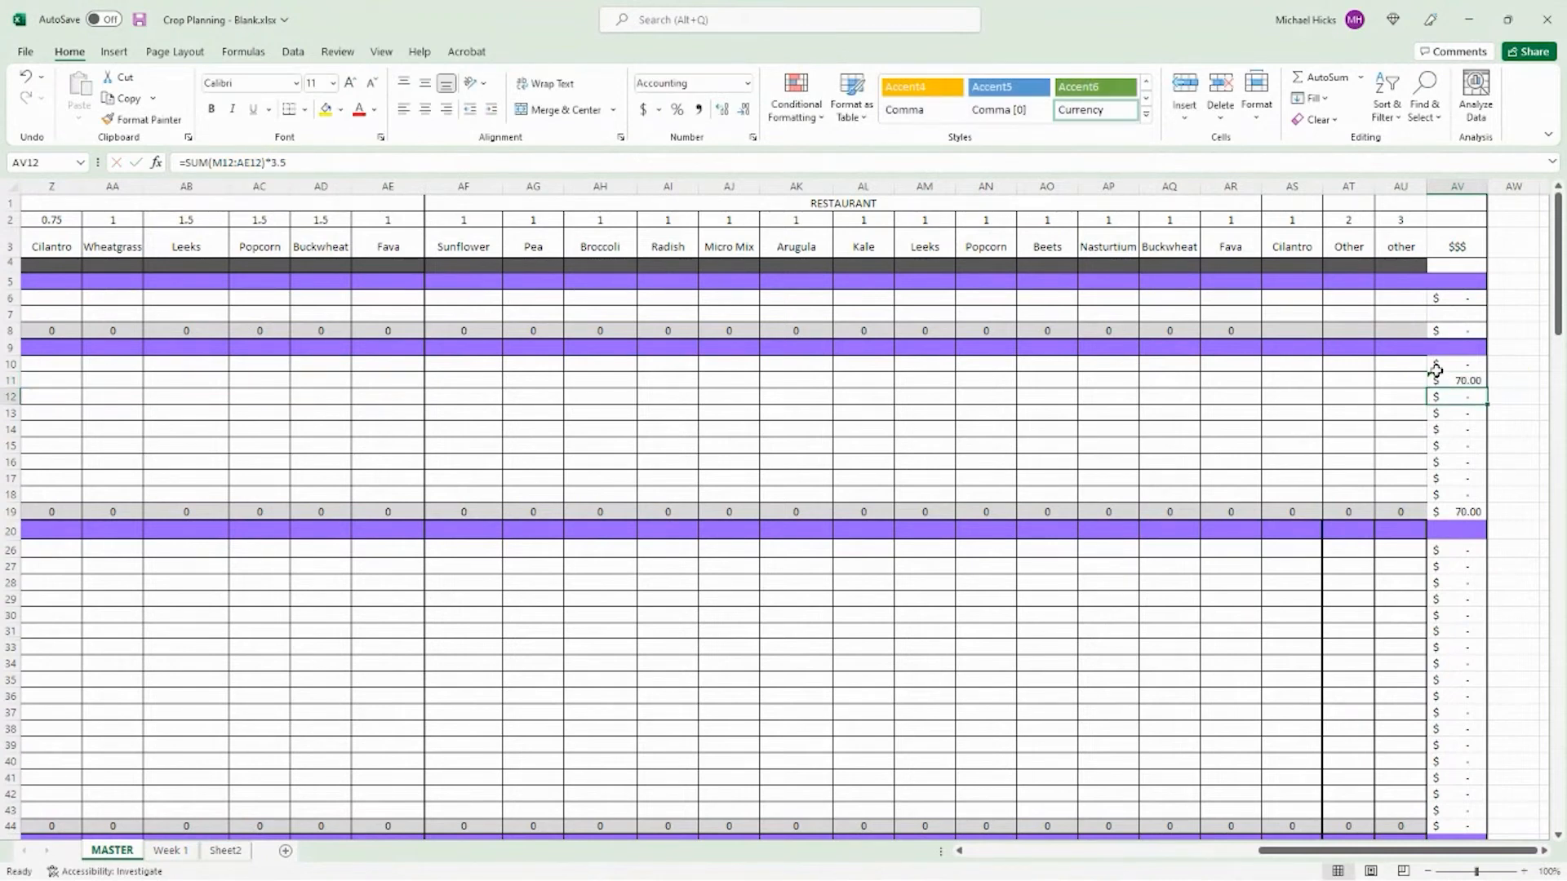
{"action": "left_click", "coordinate": [1458, 382]}
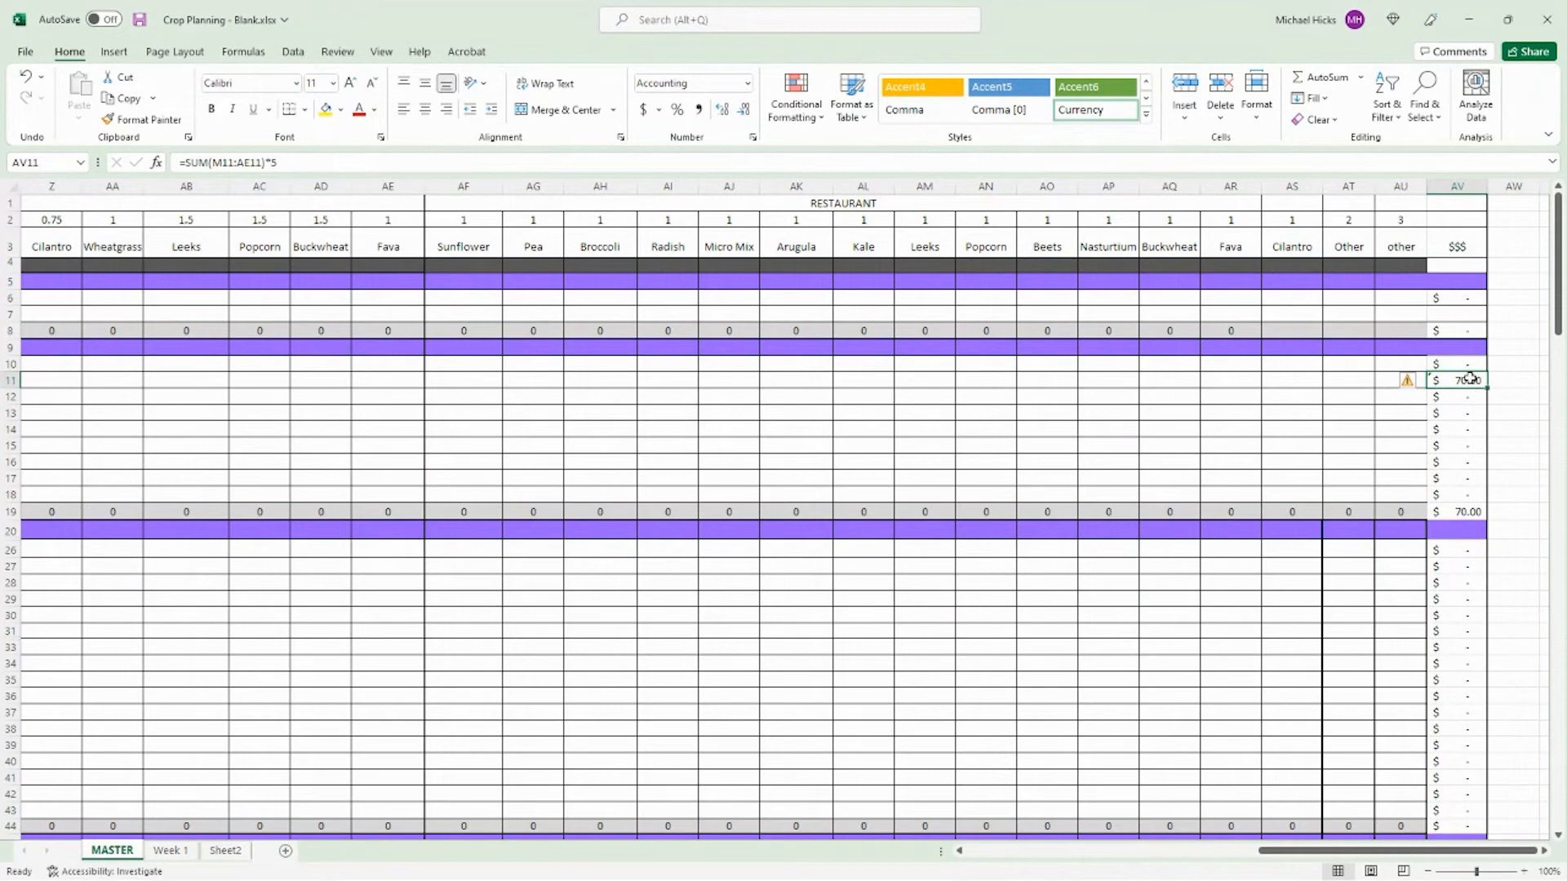
Step: Inspect the sales grand total formula in AV75 and the Weekly Sales cell H78 that references it
{"action": "scroll", "coordinate": [1468, 392], "scroll_direction": "down", "scroll_amount": 18}
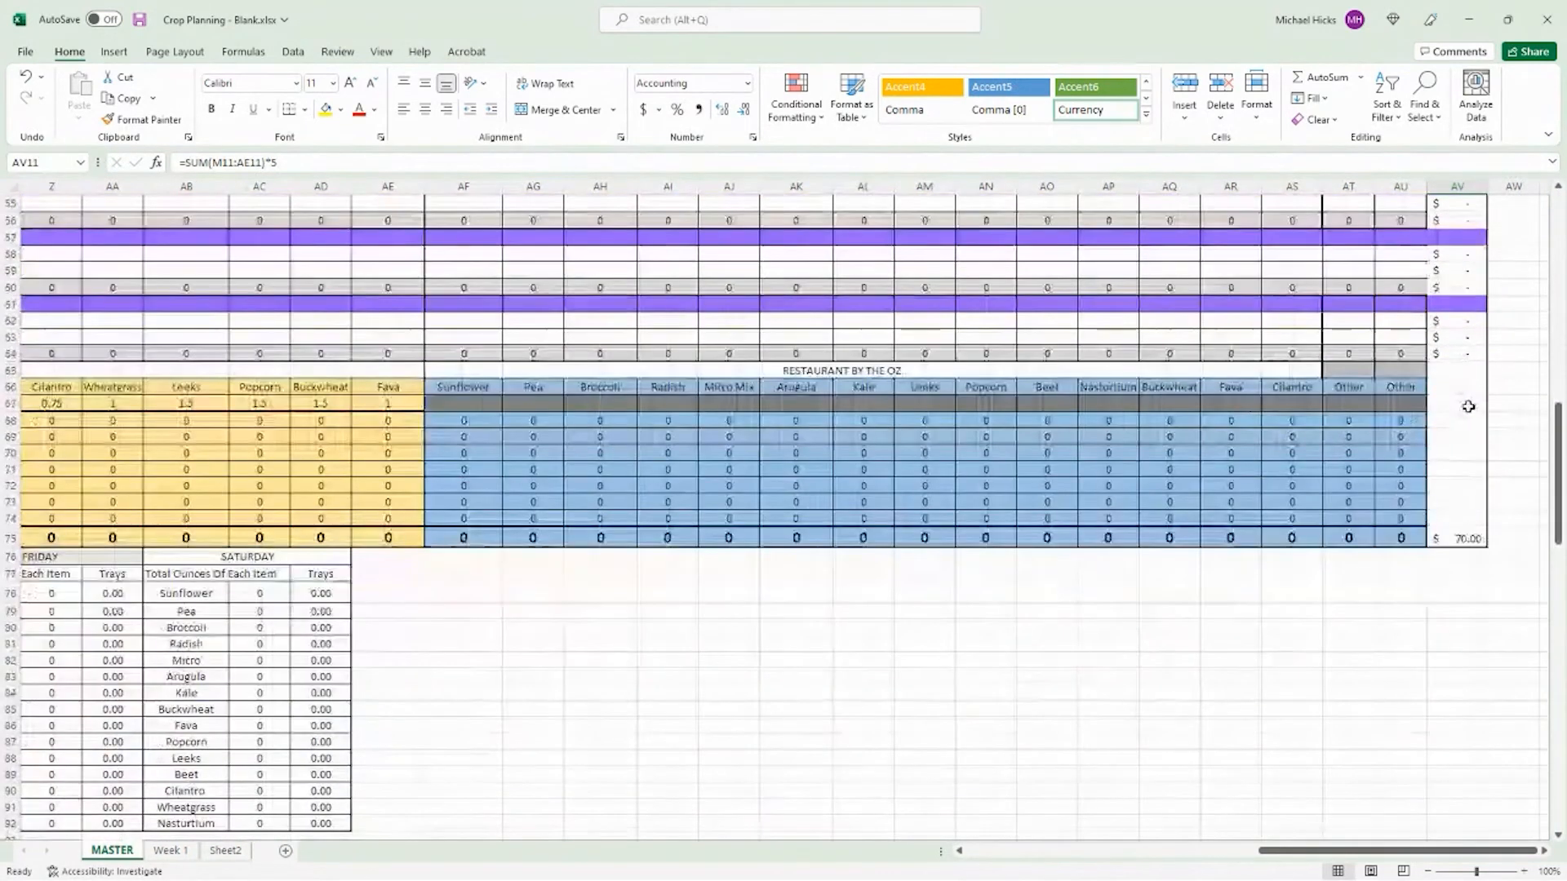
{"action": "scroll", "coordinate": [1469, 406], "scroll_direction": "down", "scroll_amount": 1}
{"action": "left_click", "coordinate": [1449, 502]}
{"action": "left_click_drag", "start_coordinate": [1400, 851], "coordinate": [1191, 849]}
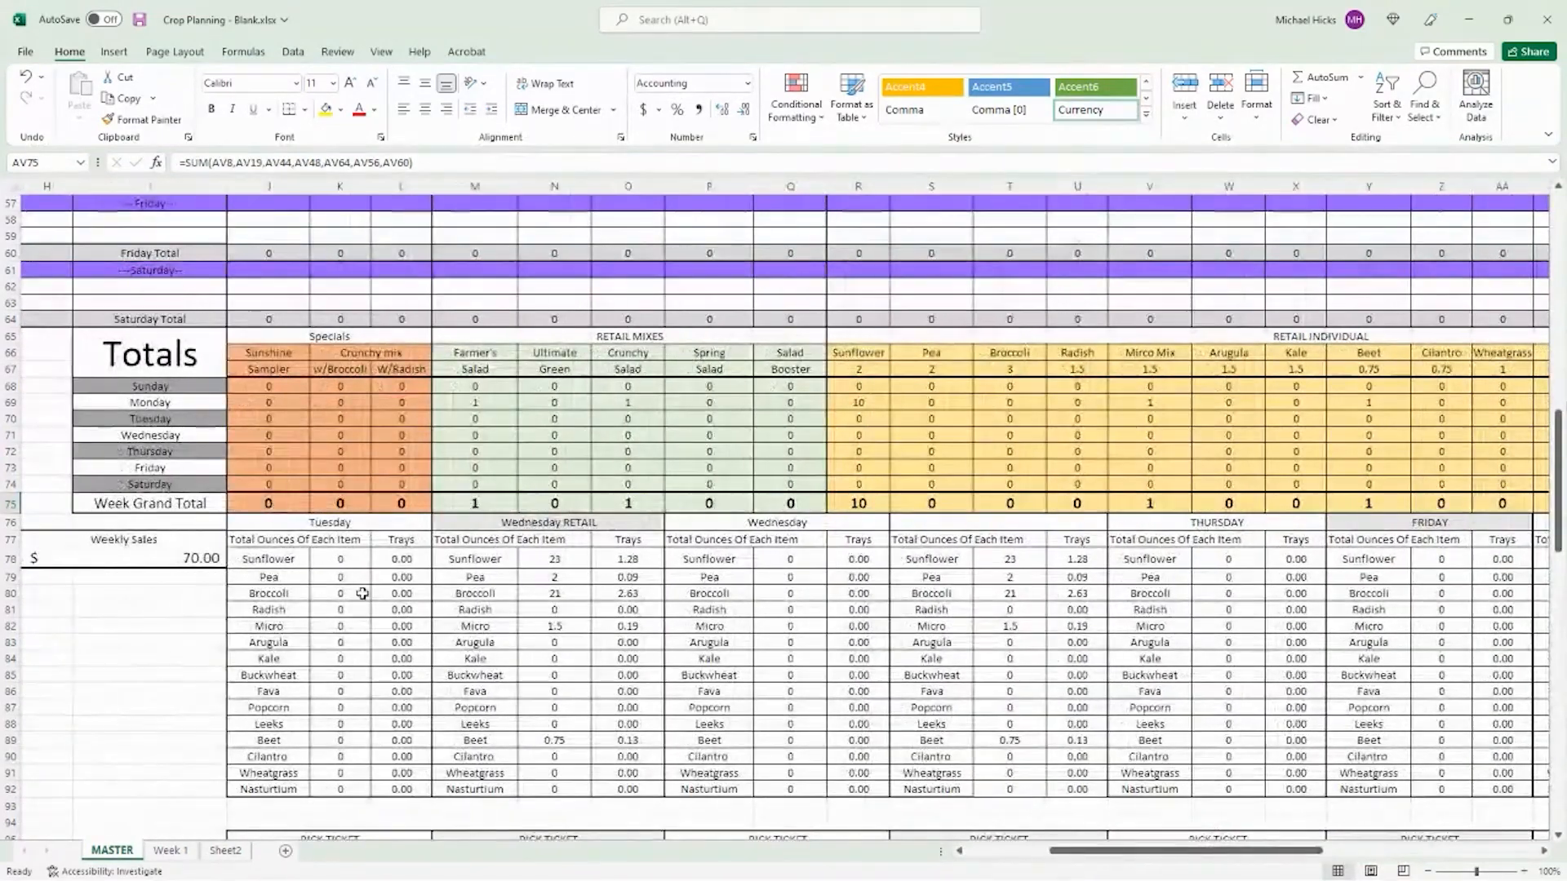
{"action": "left_click", "coordinate": [206, 563]}
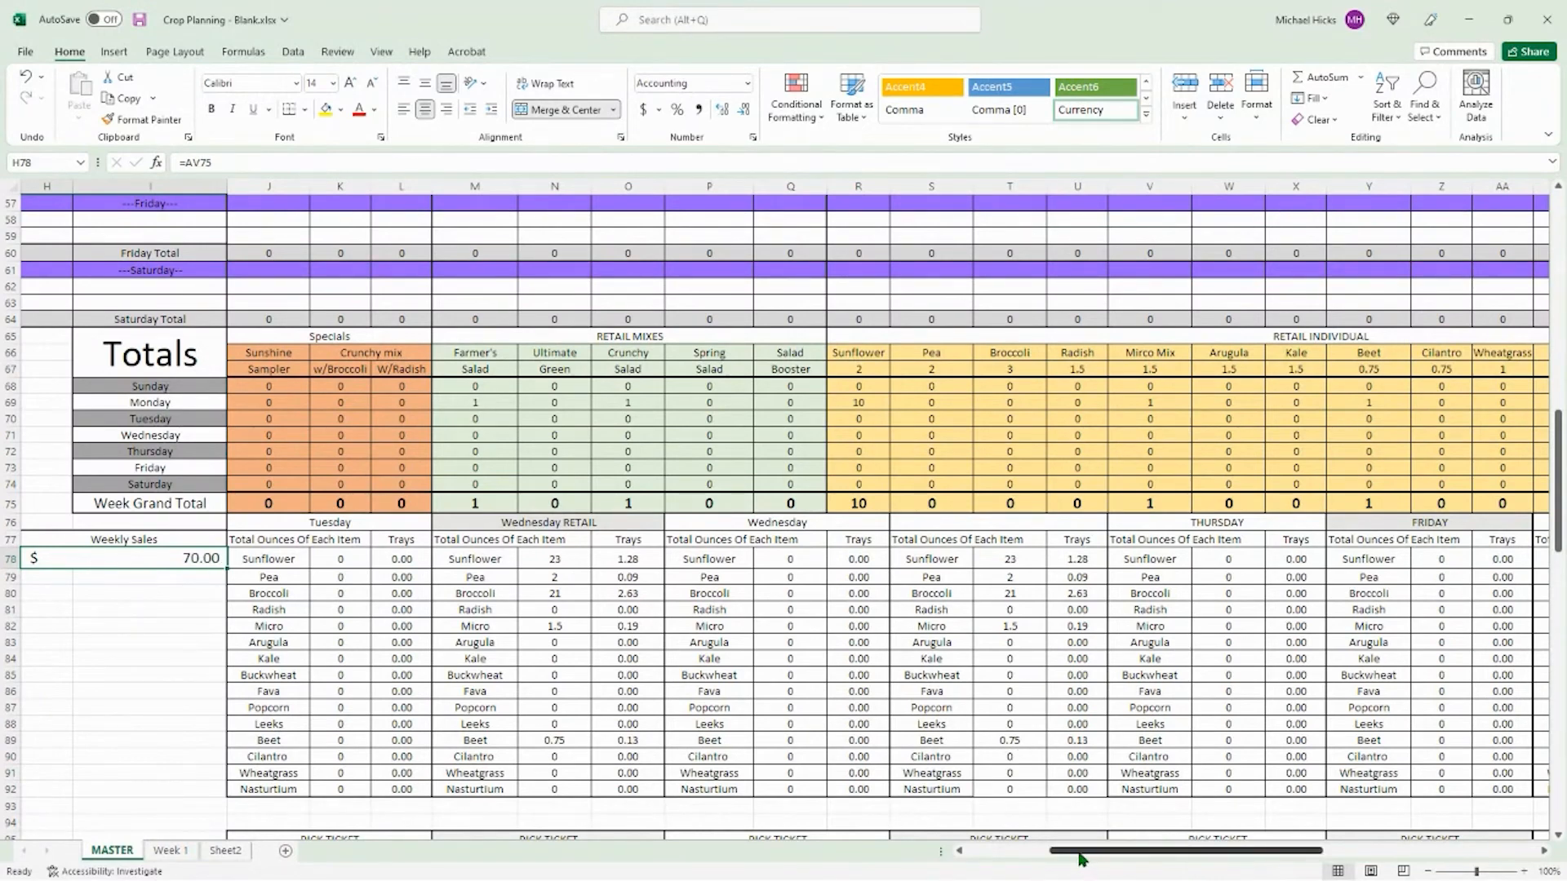
Step: Look back over the customer order rows and the daily totals on the MASTER sheet
{"action": "left_click_drag", "start_coordinate": [1081, 857], "coordinate": [1045, 855]}
{"action": "scroll", "coordinate": [592, 632], "scroll_direction": "up", "scroll_amount": 16}
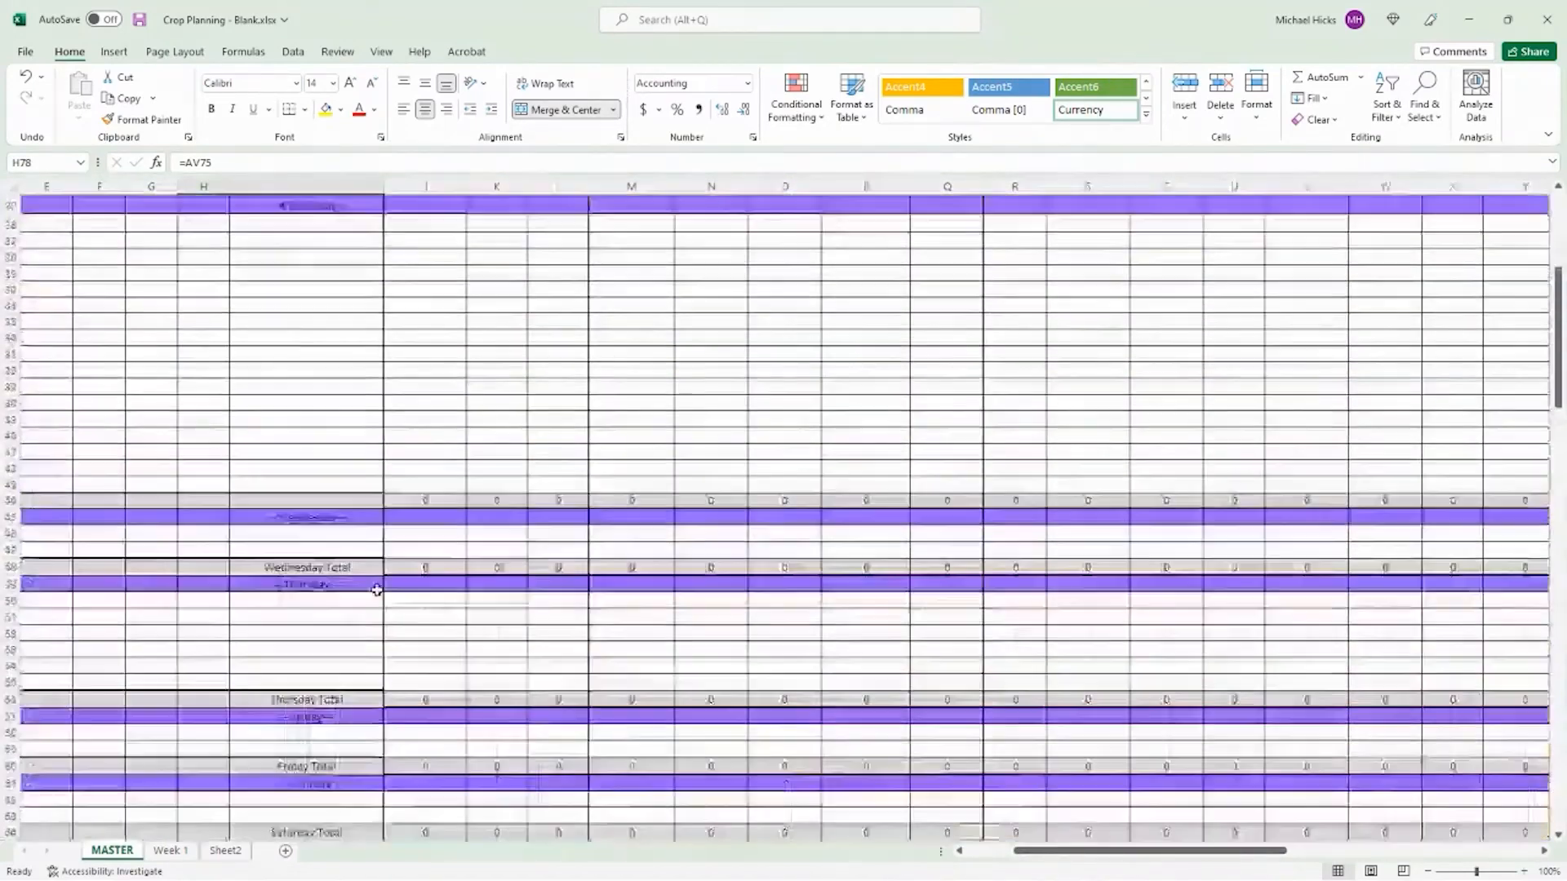
{"action": "scroll", "coordinate": [401, 581], "scroll_direction": "up", "scroll_amount": 3}
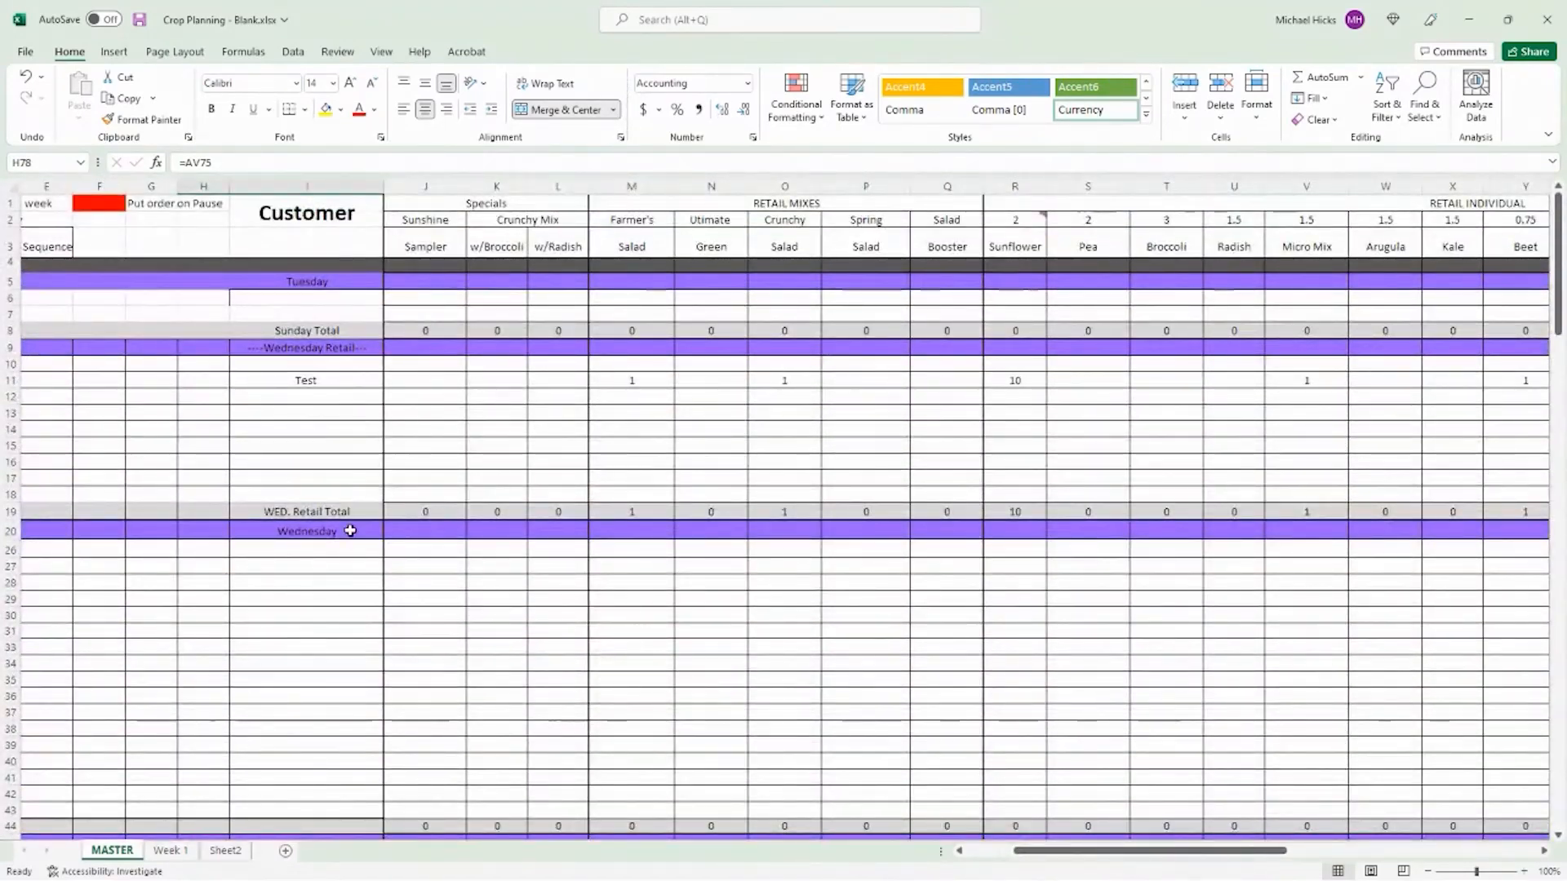
{"action": "scroll", "coordinate": [298, 456], "scroll_direction": "down", "scroll_amount": 13}
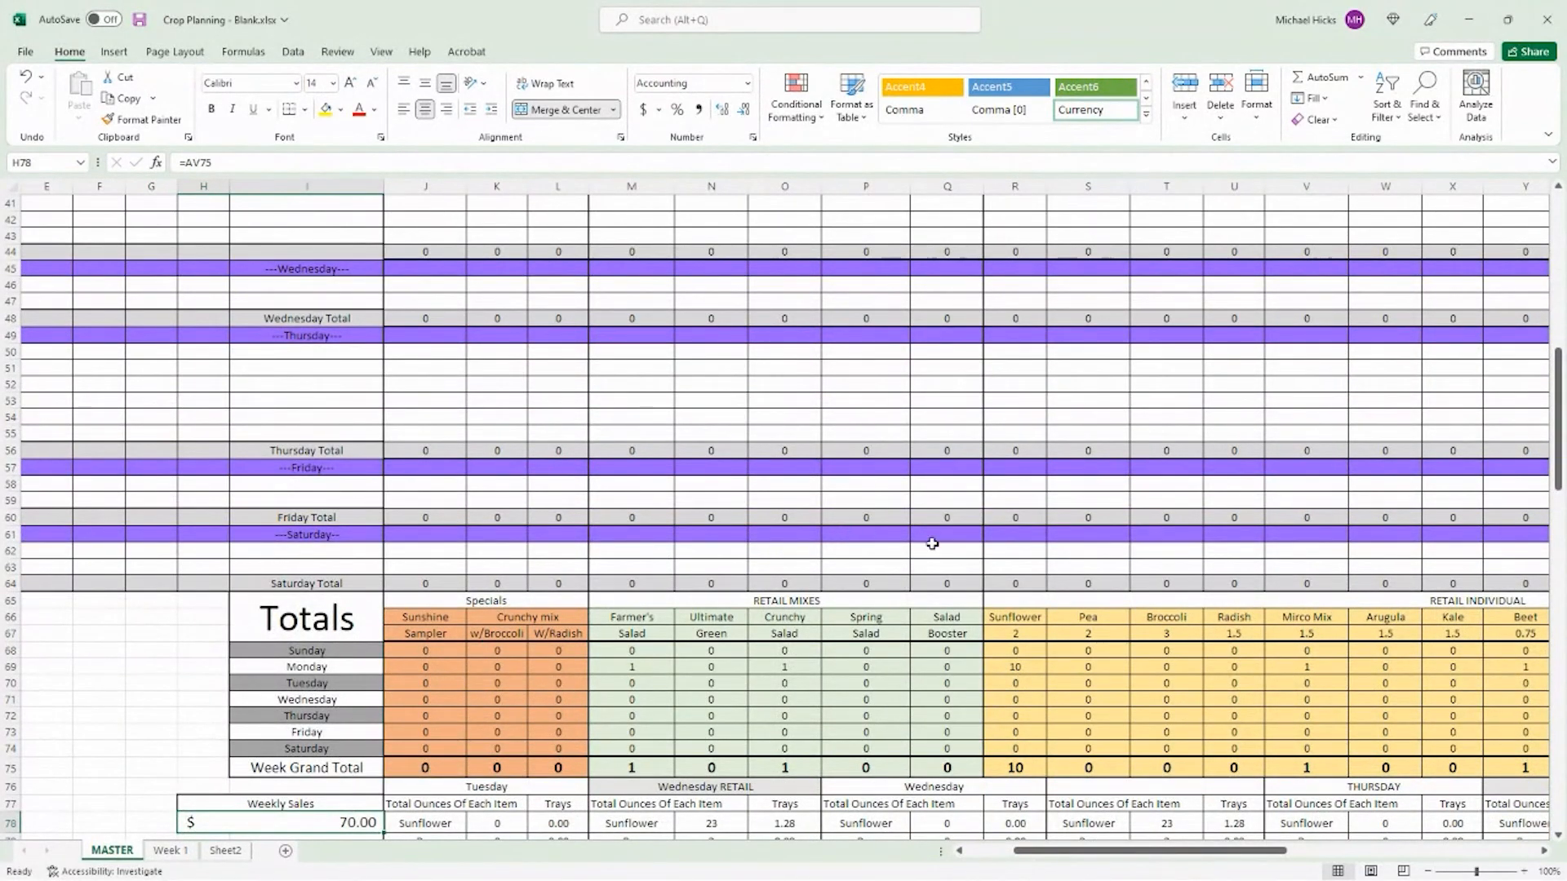
{"action": "scroll", "coordinate": [1086, 570], "scroll_direction": "up", "scroll_amount": 2}
{"action": "scroll", "coordinate": [1086, 570], "scroll_direction": "up", "scroll_amount": 11}
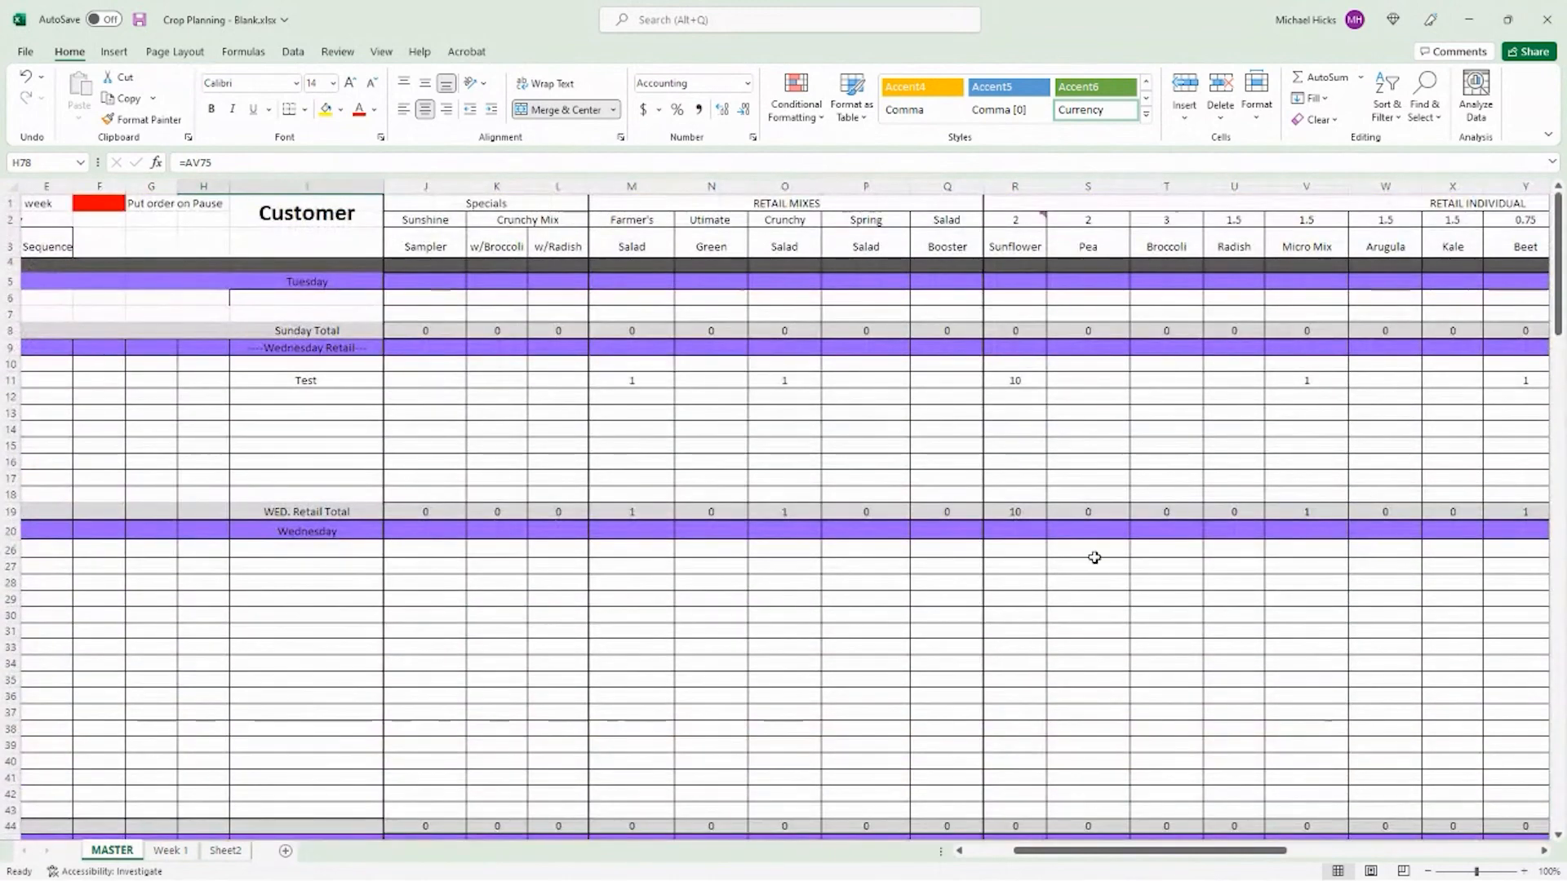